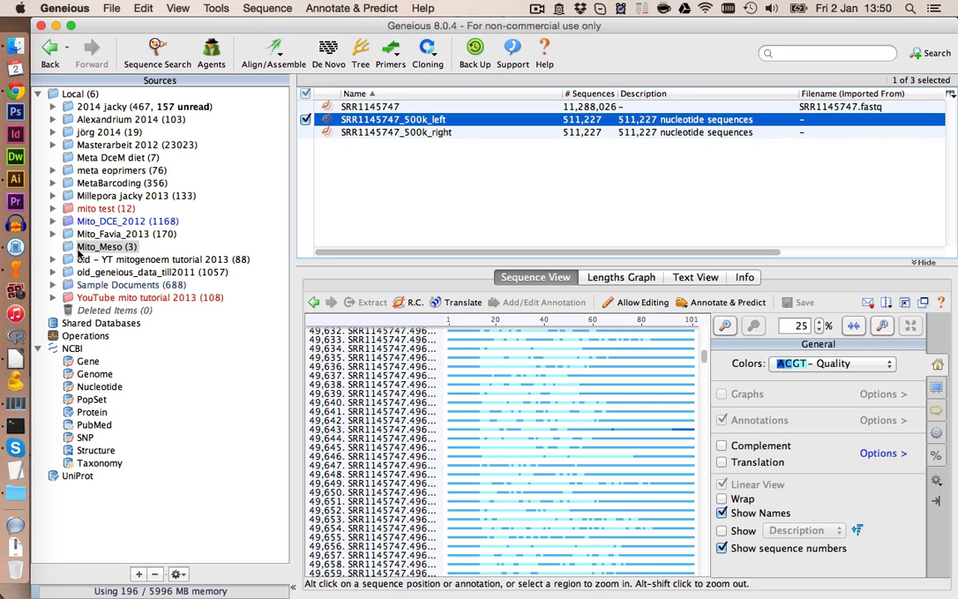
- Create a new folder named "1 ref genomes" inside the Mito_Meso folder
key(super+shift+n)
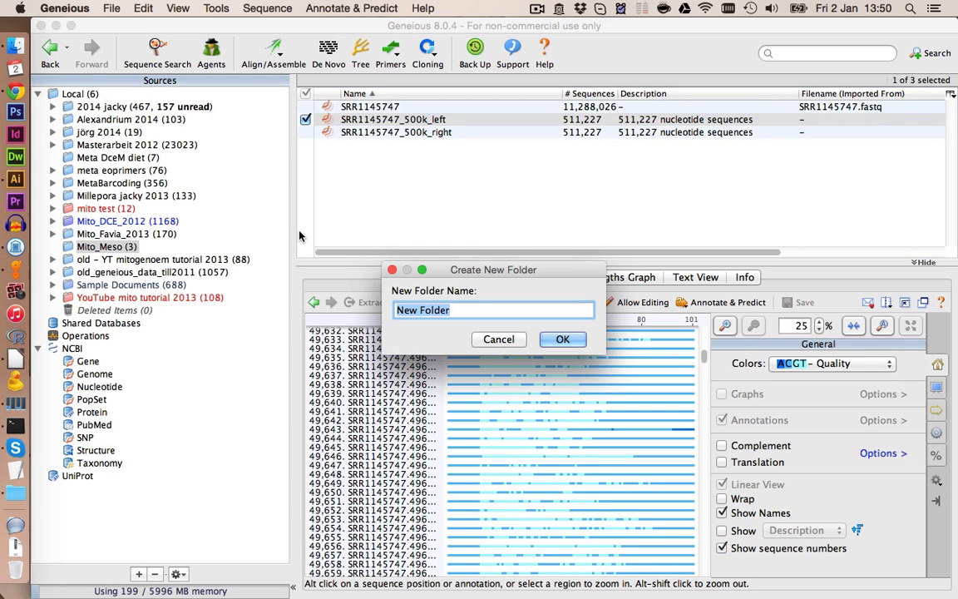
text(1 ref genomes)
key(Return)
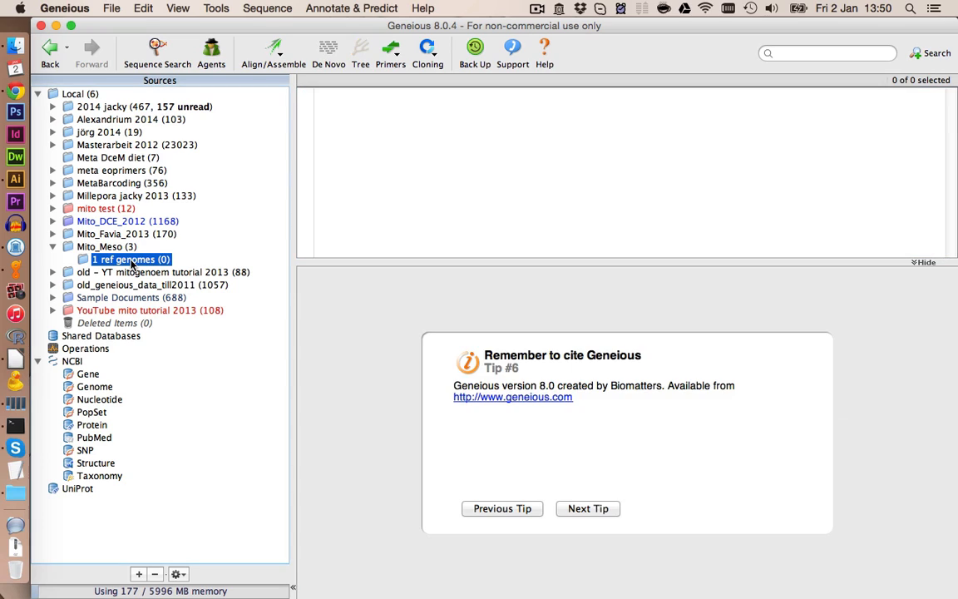
- Import Mesocapnia_pices.gb and PlecoMT_refs.gb from the file browser into the new folder, keeping sequences separate
click(15, 44)
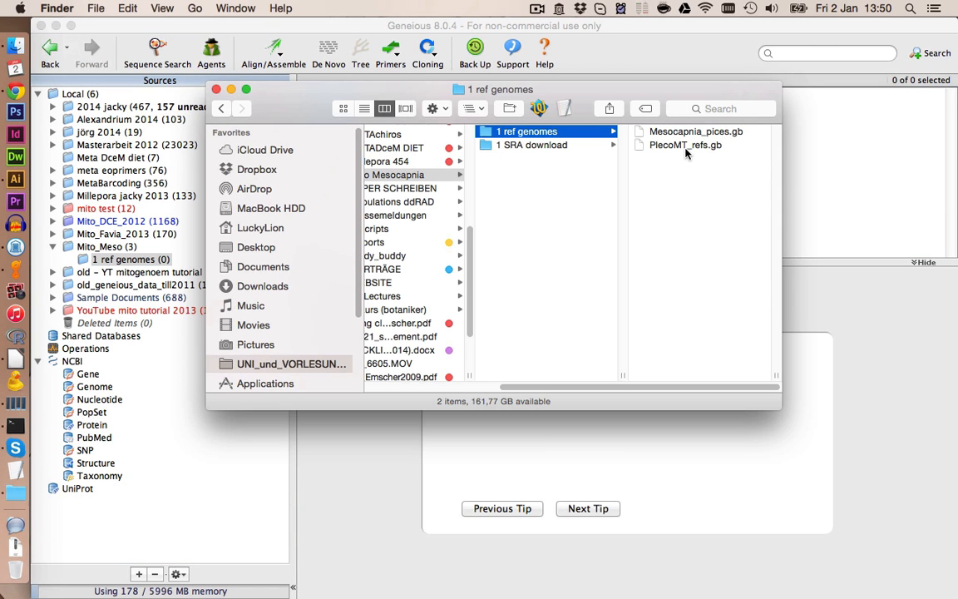
click(679, 153)
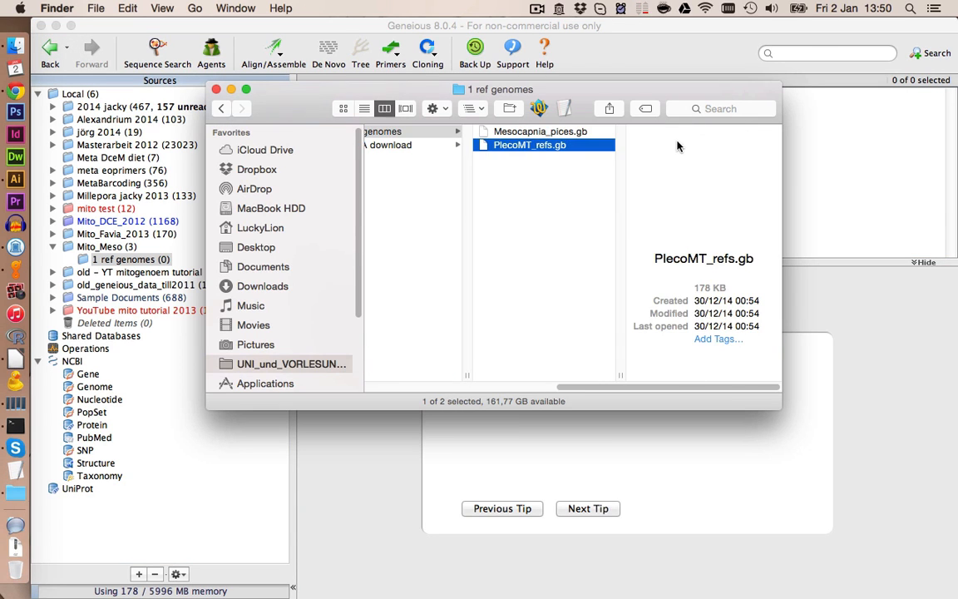
shift+click(486, 129)
drag(524, 133, 824, 152)
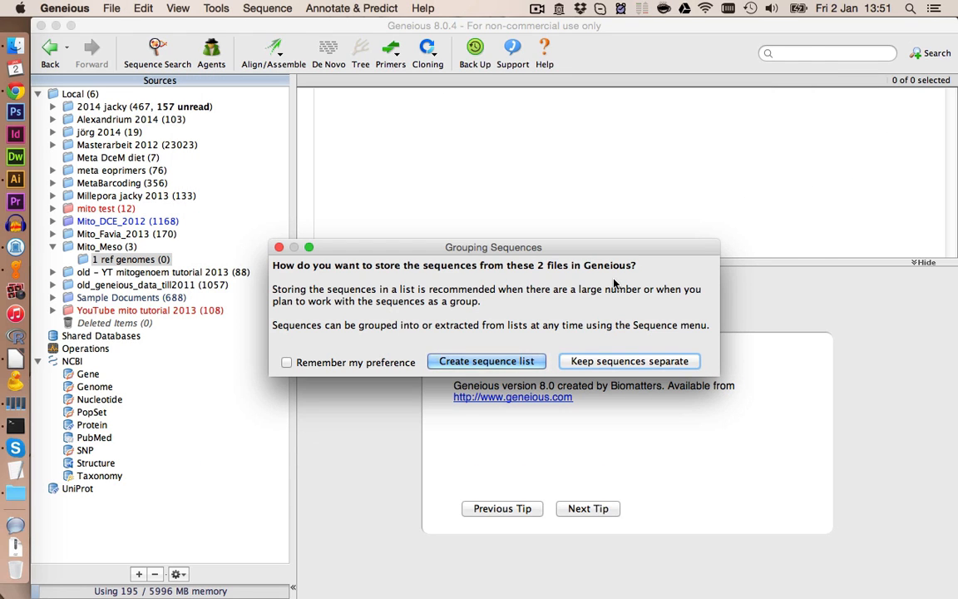
click(611, 362)
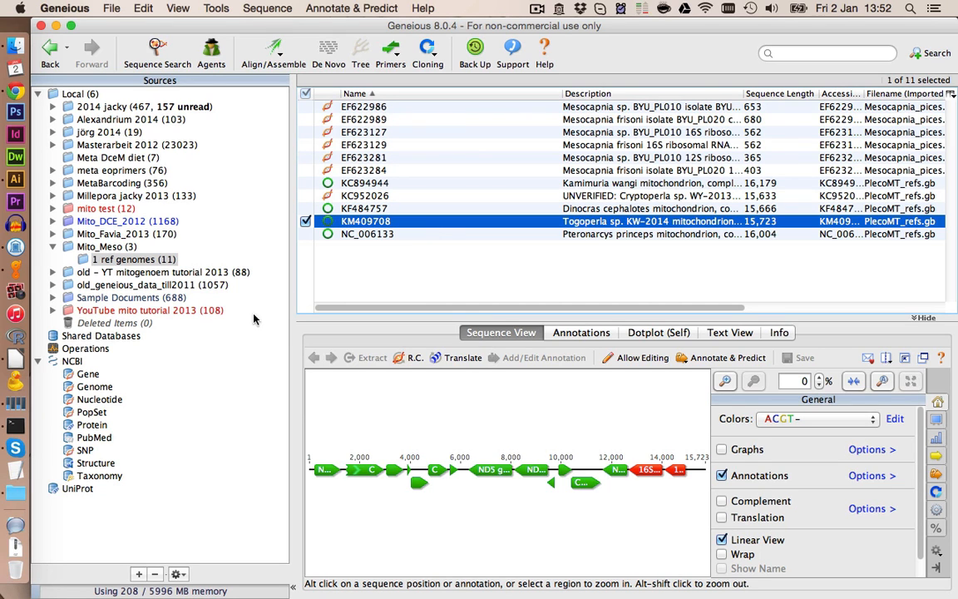
- Switch to the browser and copy the accession EF622986.1 from the NCBI nucleotide record
click(15, 94)
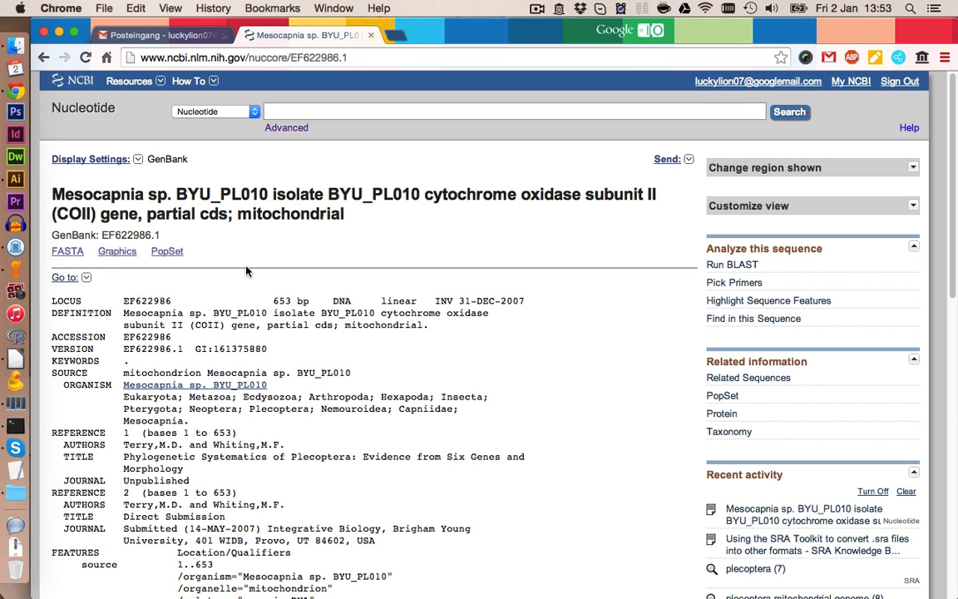
double_click(133, 234)
key(super+c)
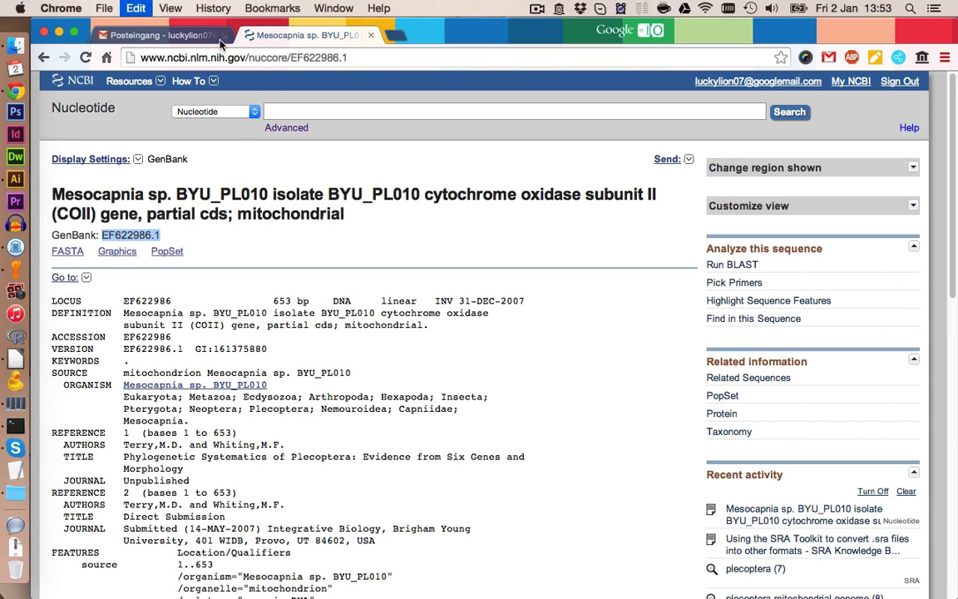
- Search for blast in a new tab and open the nucleotide BLAST form
click(398, 35)
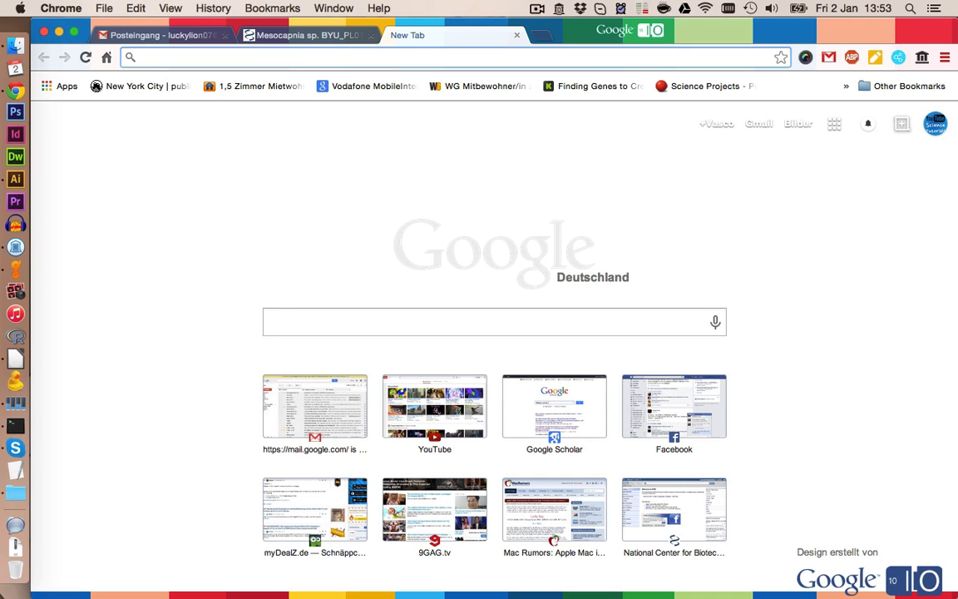
text(blast.ncbi.nlm.nih.gov/Blast.cgi)
key(Return)
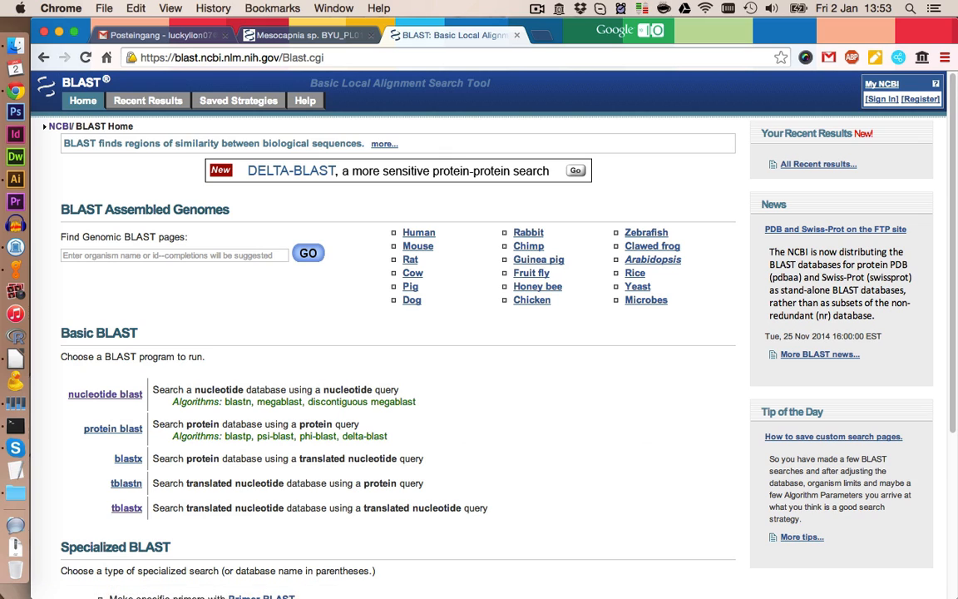
click(121, 393)
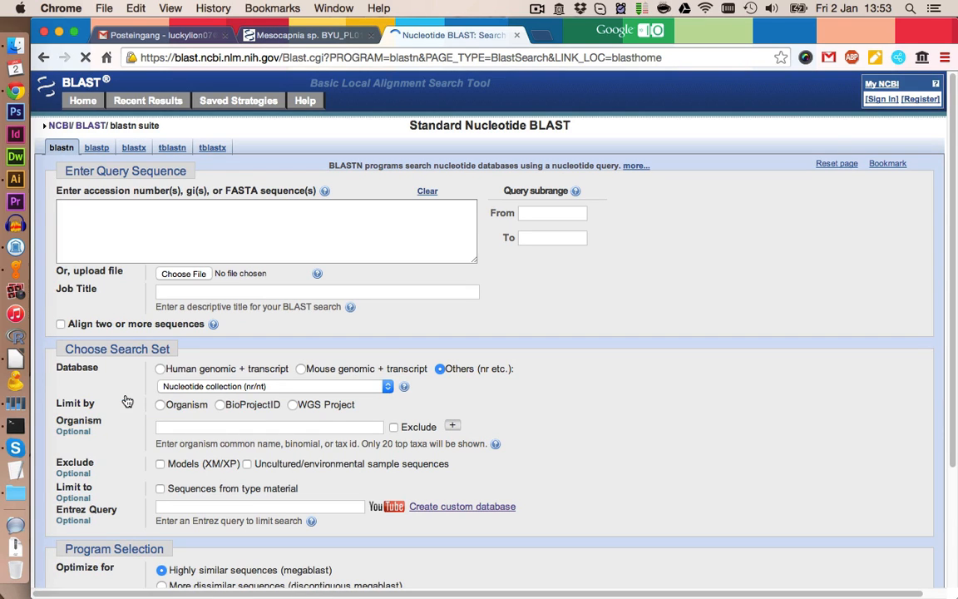
- Paste EF622986.1 as the query and set the Entrez query to "mitochondrial genome plecoptera"
click(183, 236)
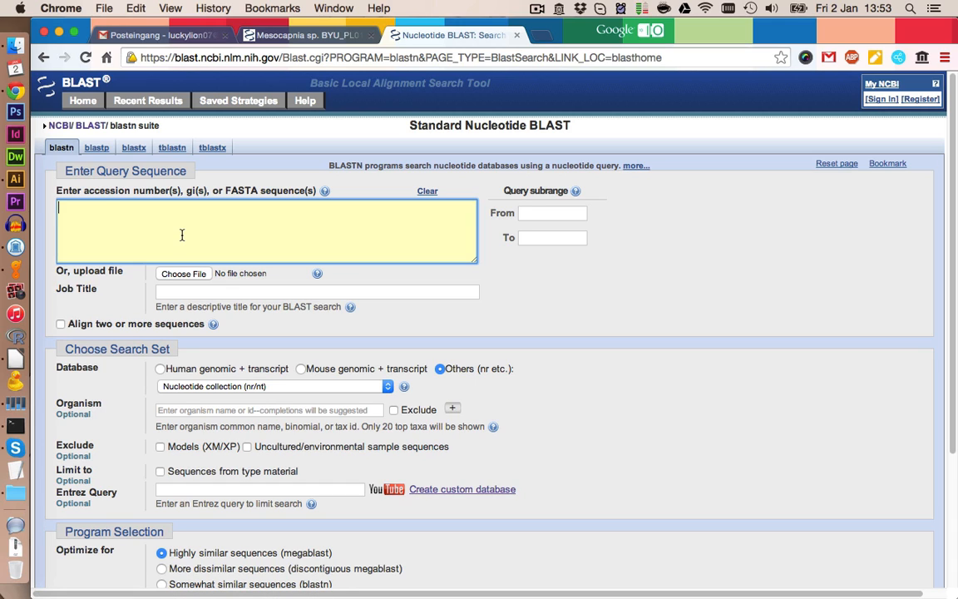
key(cmd+v)
click(218, 490)
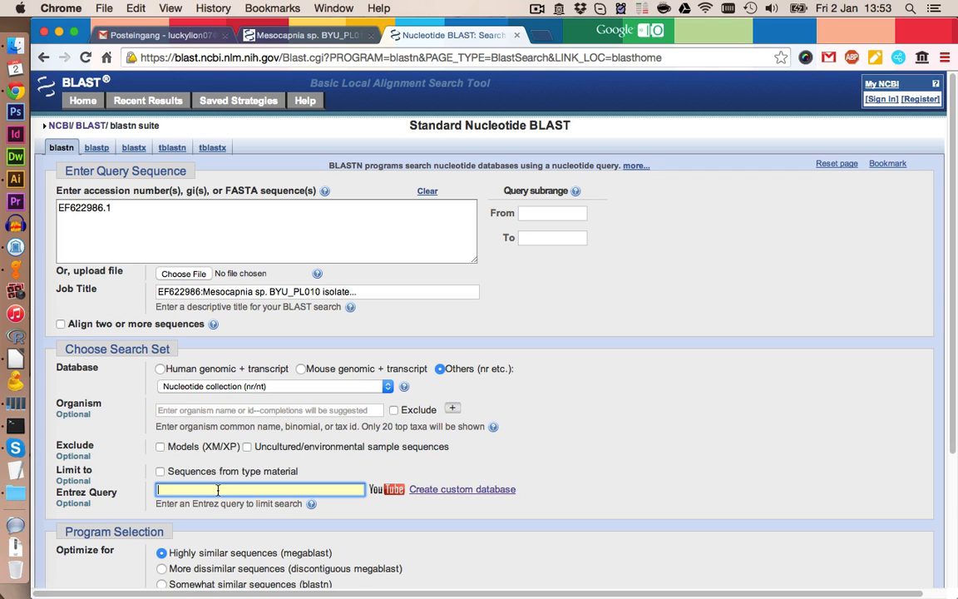
text(mitochondrial genome plecoptera)
- Choose blastn (somewhat similar sequences), show results in a new window, run BLAST and review the hits
scroll(521, 525, down, 5)
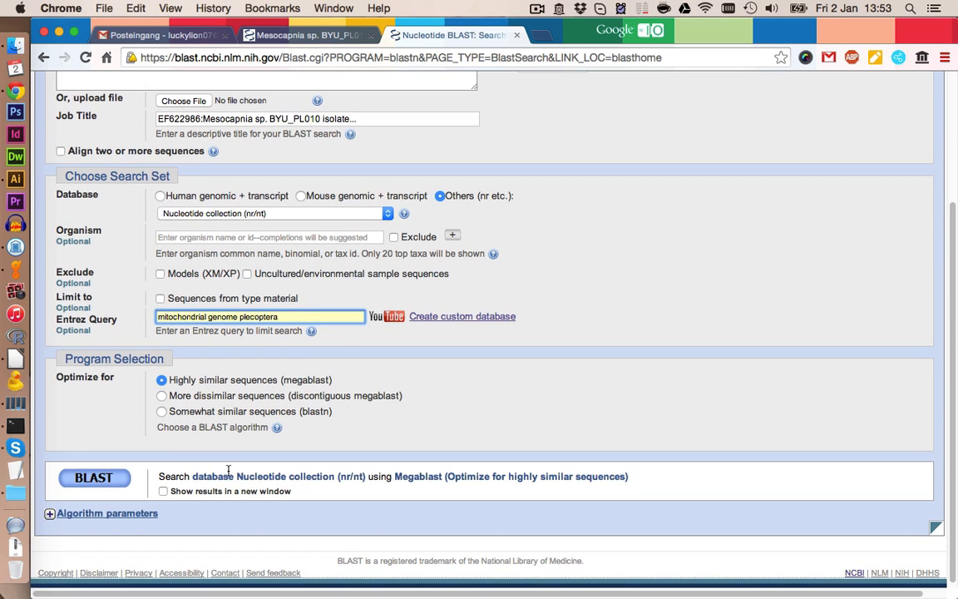
click(163, 411)
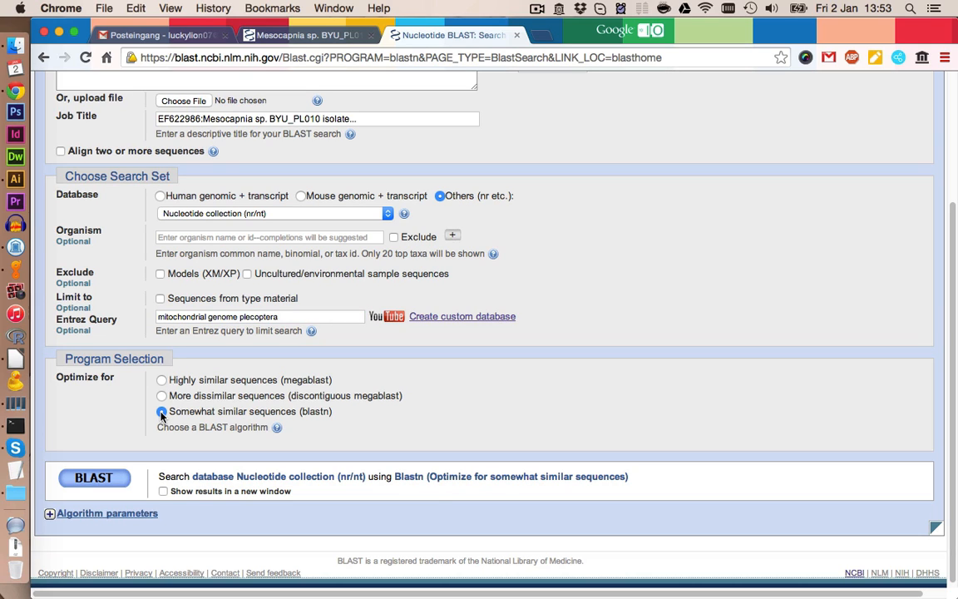
click(163, 491)
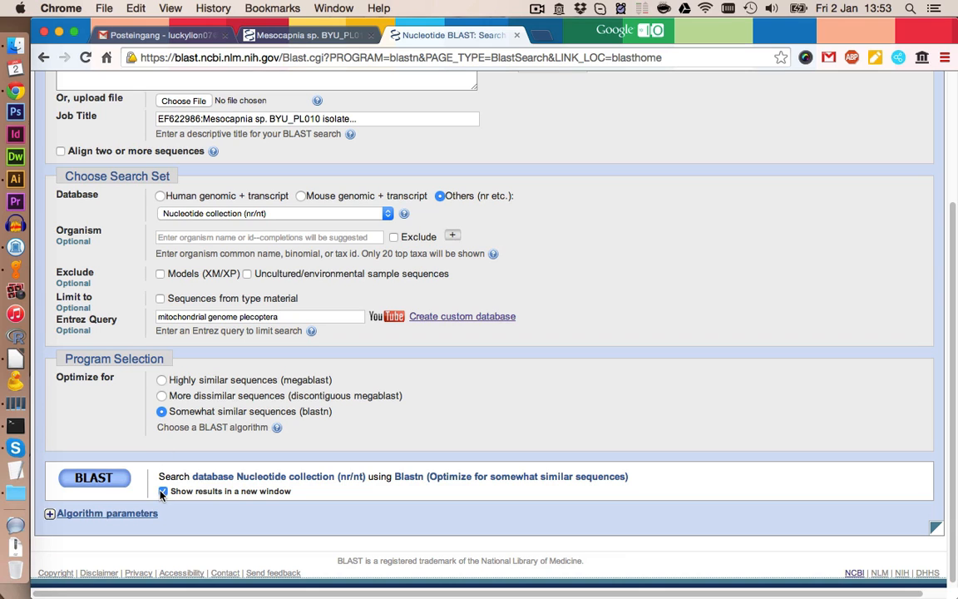
click(110, 480)
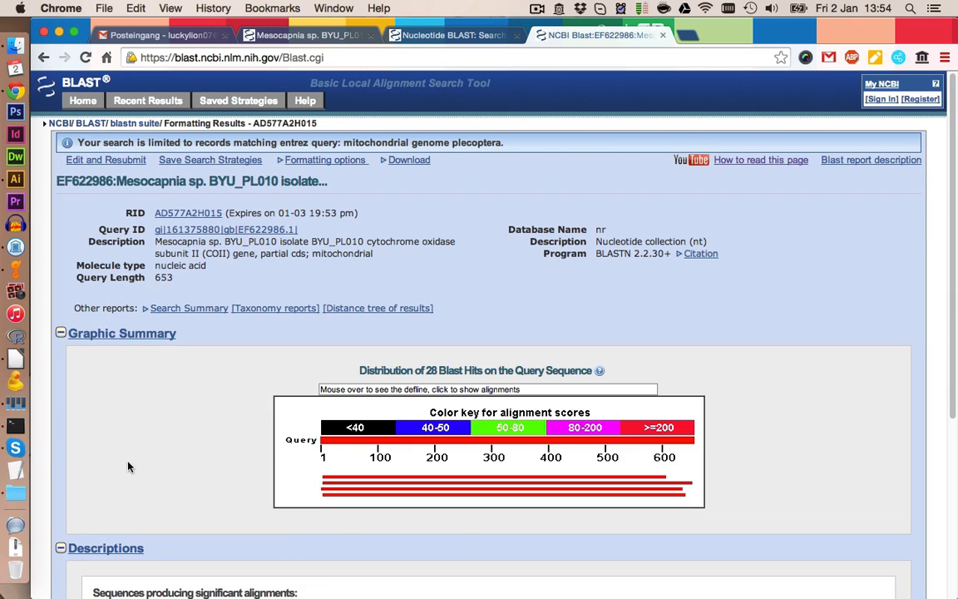
scroll(182, 408, down, 5)
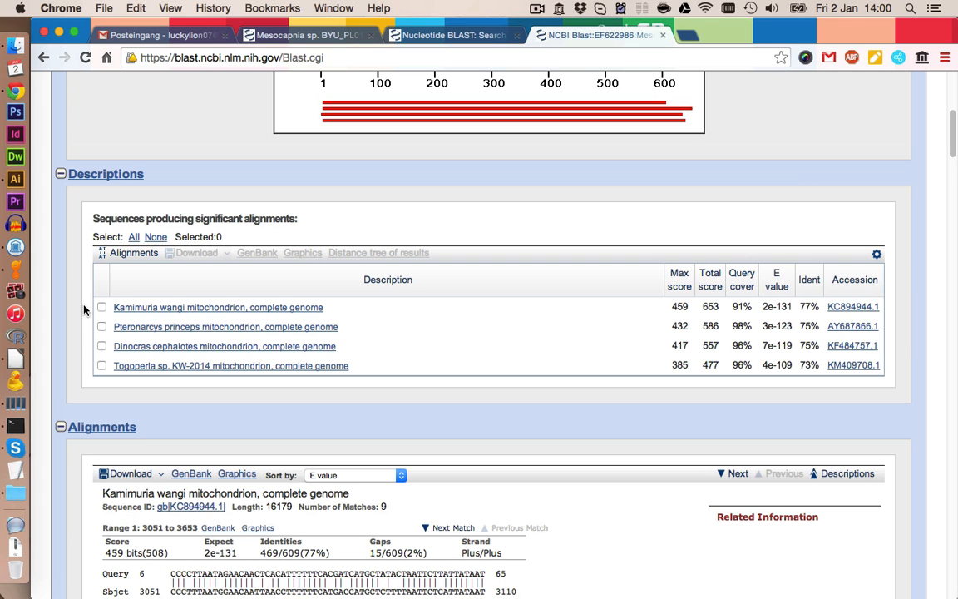
- Back in Geneious, add a custom BLAST database named KC894944_Kami from the selected KC894944 sequence
click(15, 268)
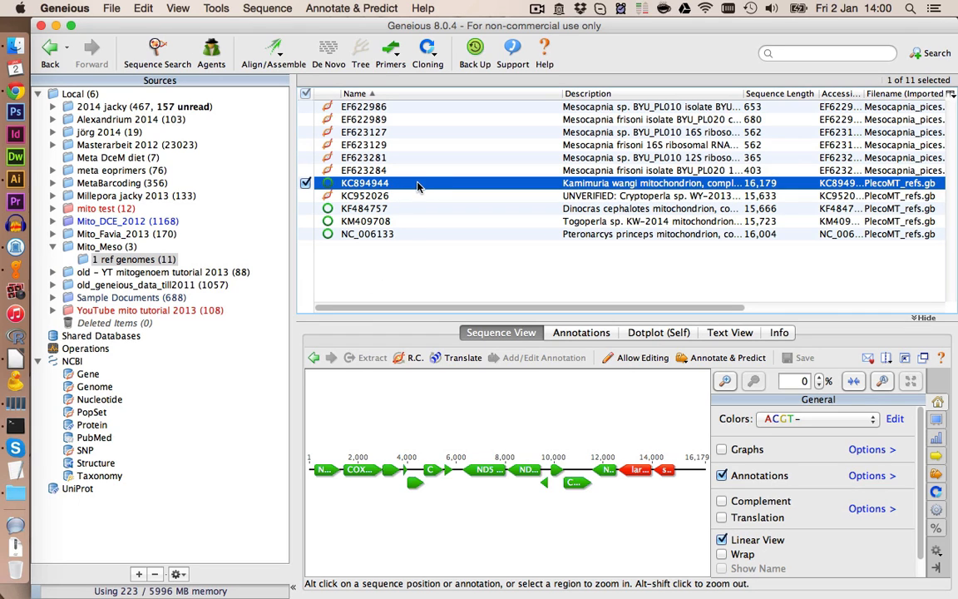
click(218, 8)
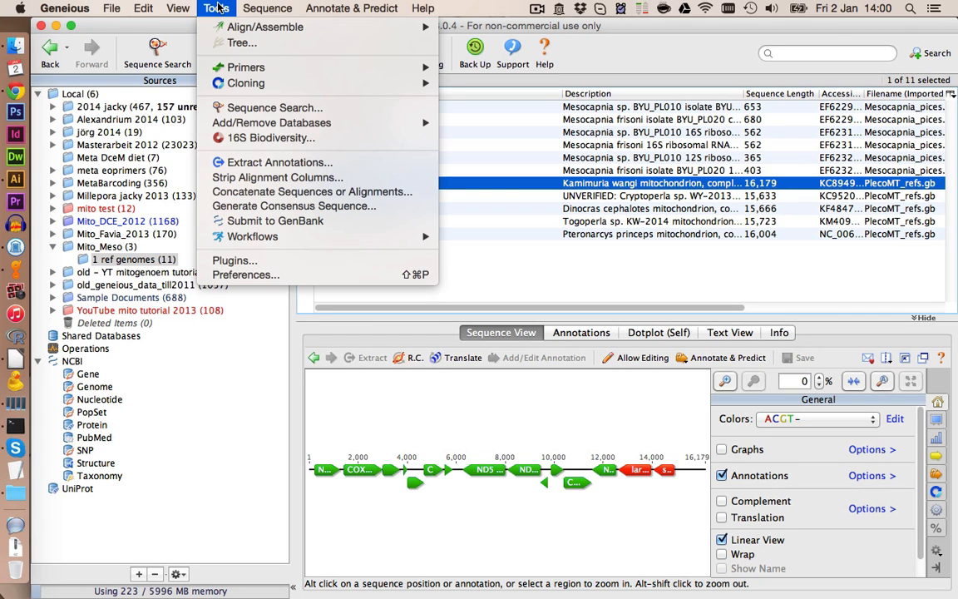
mouse_move(271, 123)
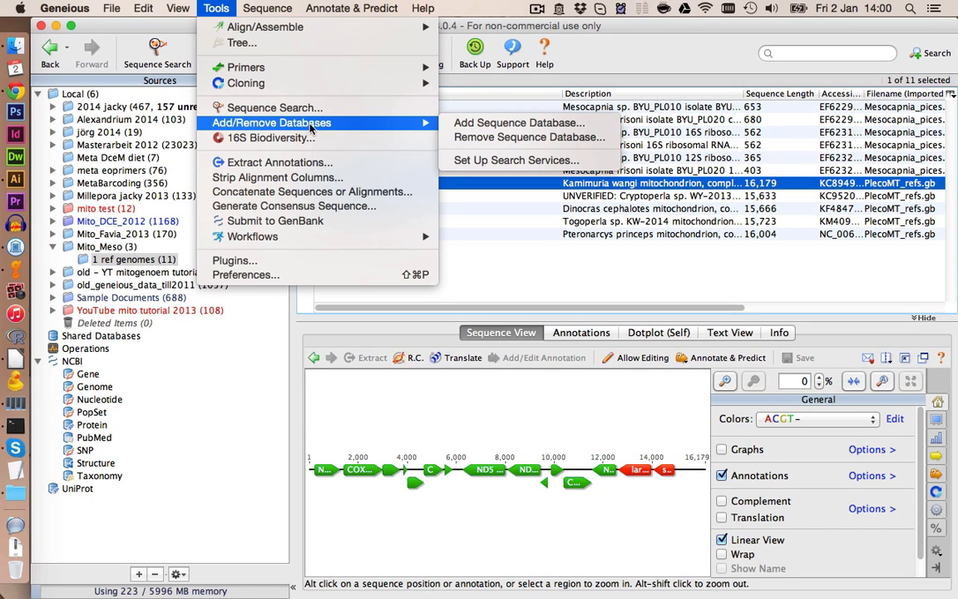
mouse_move(434, 122)
click(464, 124)
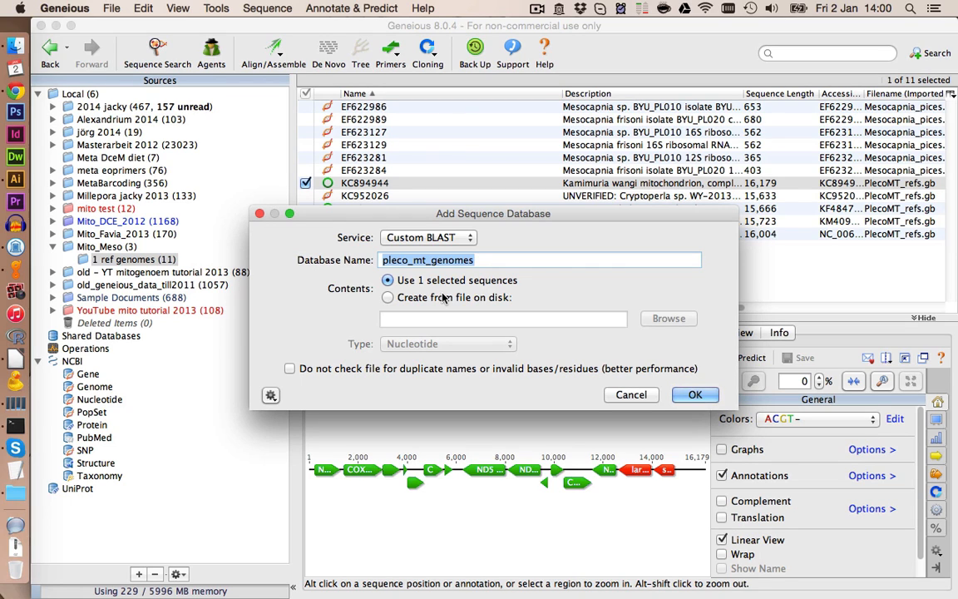
text(KC894944_Kami)
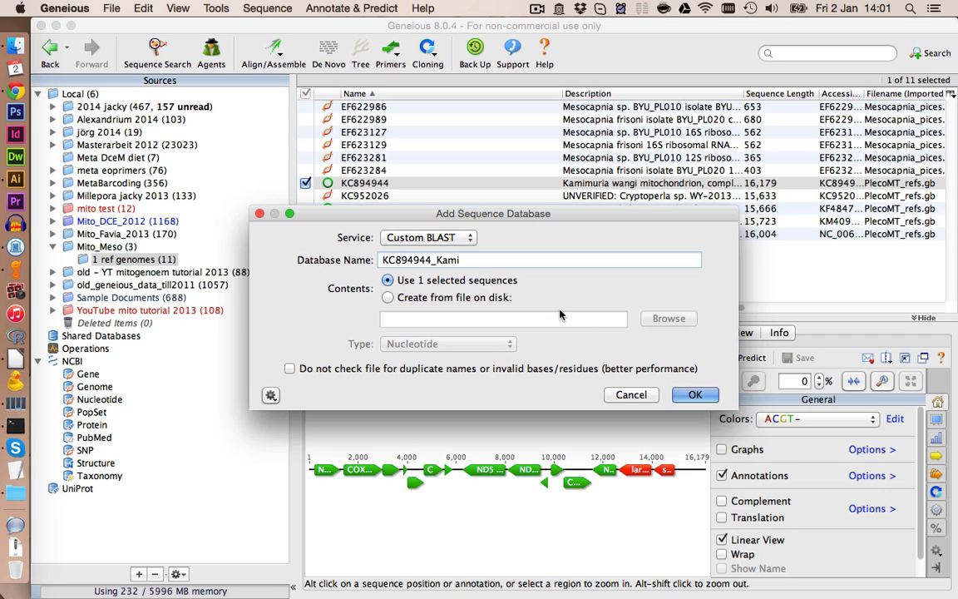
click(697, 395)
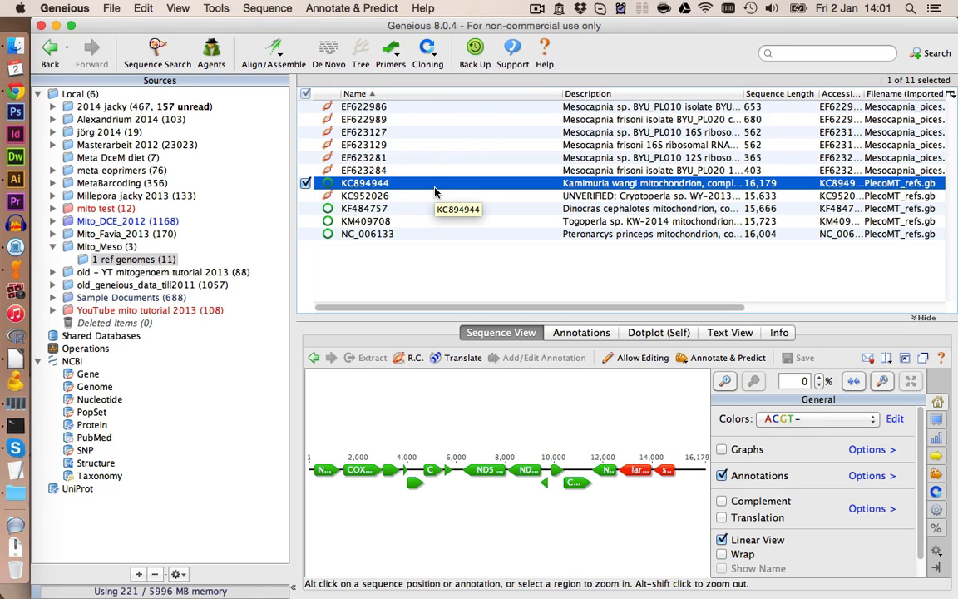
- Batch-search the SRR1145747_500k_left reads against the KC894944 Kami database using blastn, dismissing the ambiguity notice
click(106, 246)
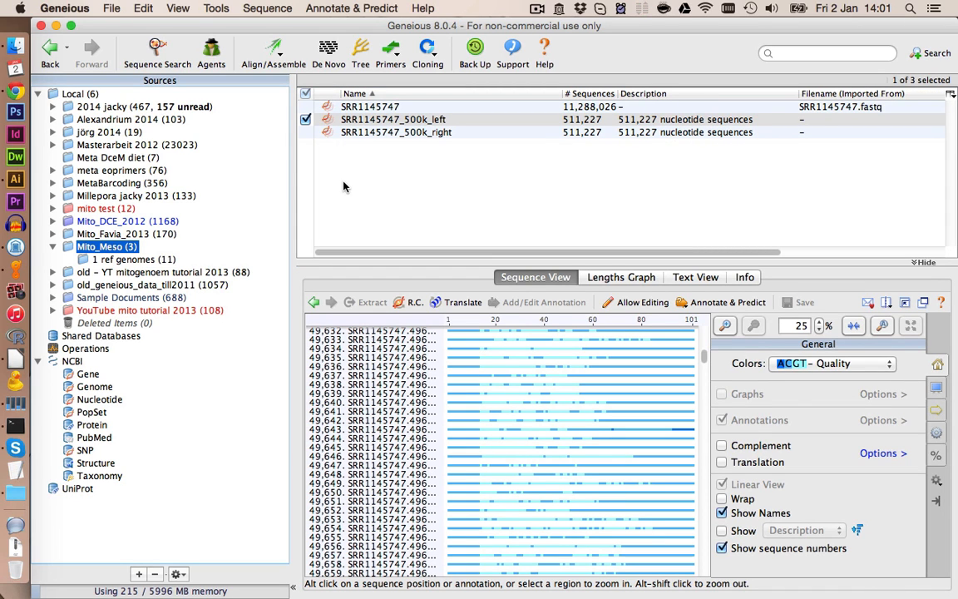
click(420, 123)
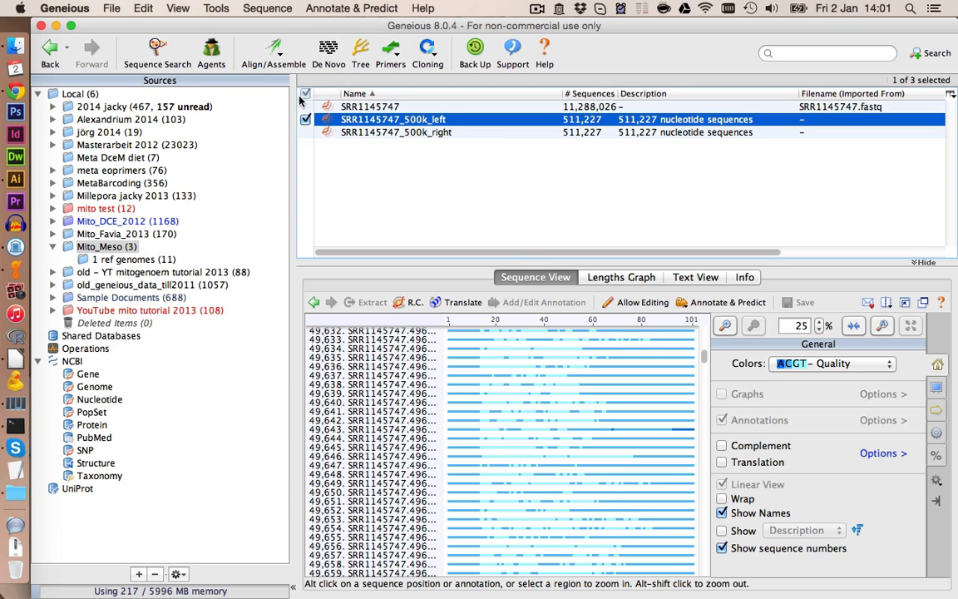
click(158, 57)
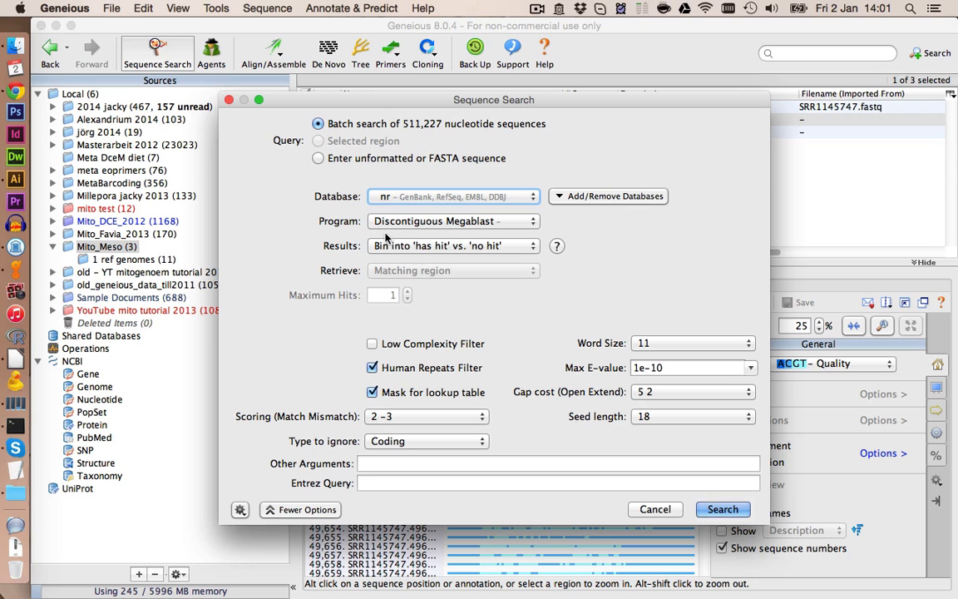
click(395, 196)
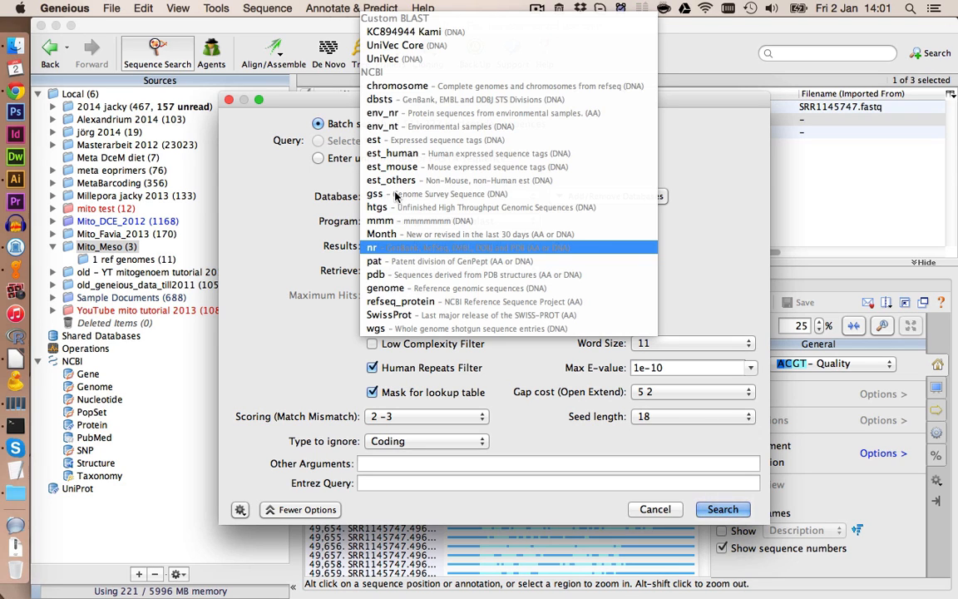
click(443, 34)
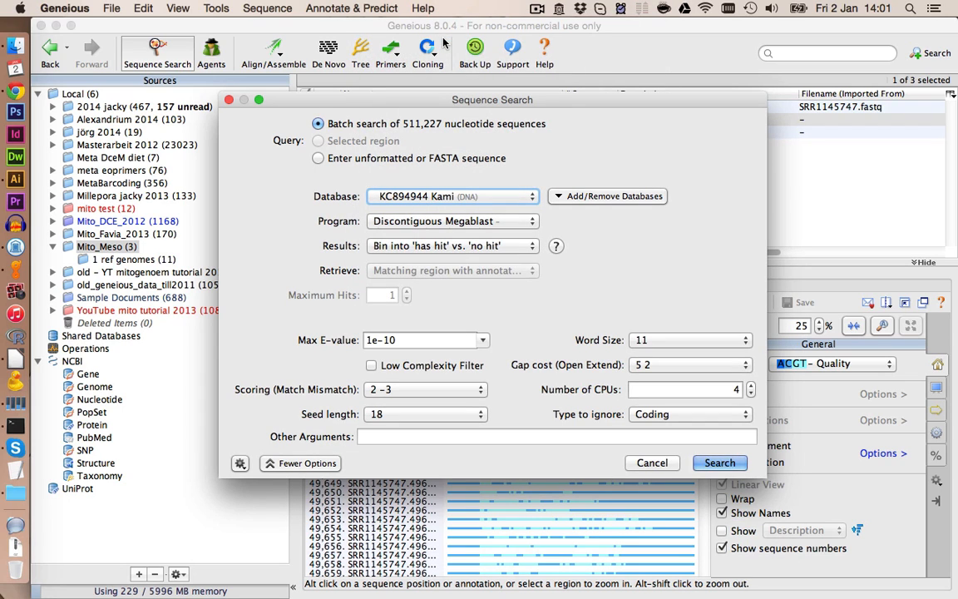
click(462, 221)
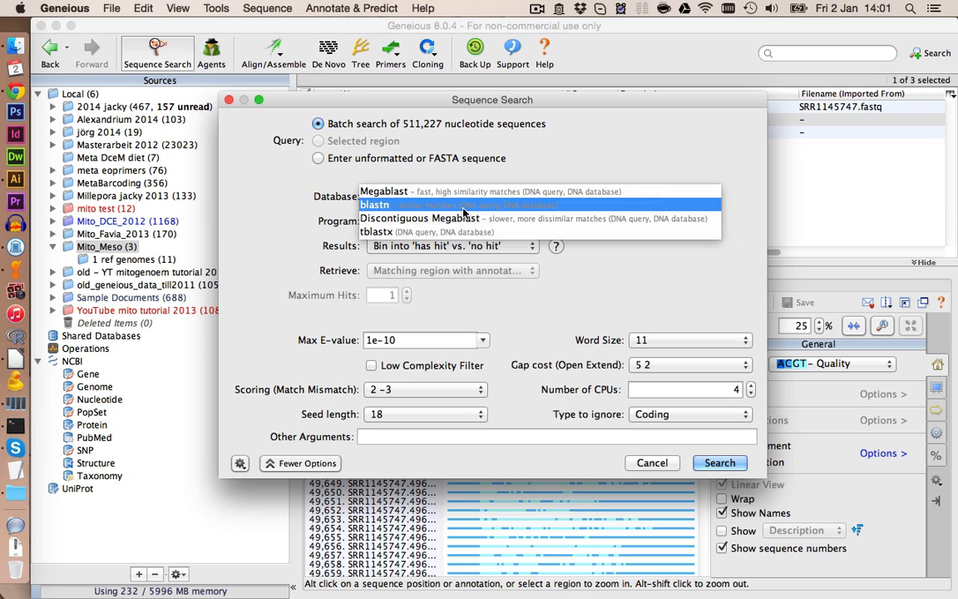
click(464, 210)
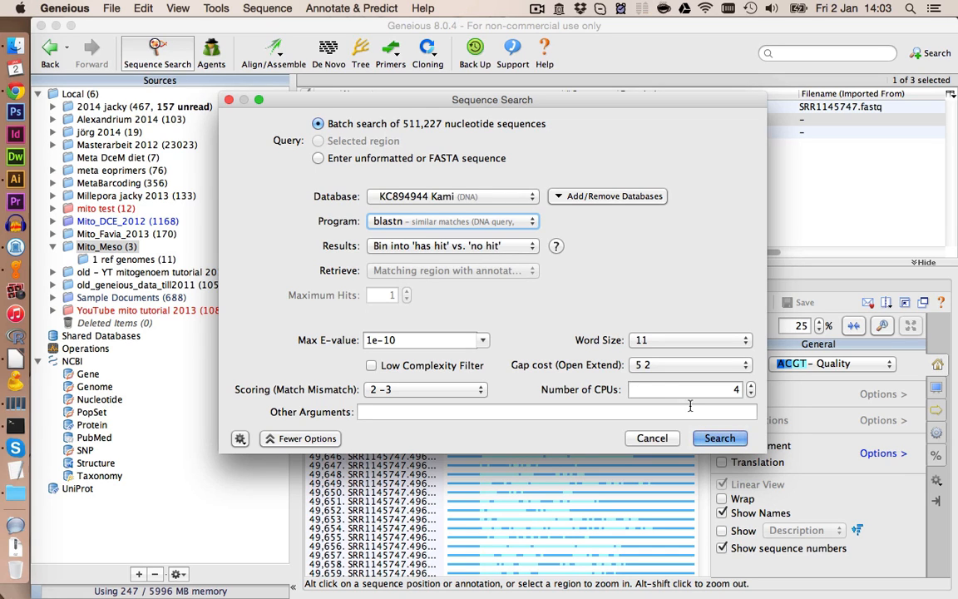
click(713, 441)
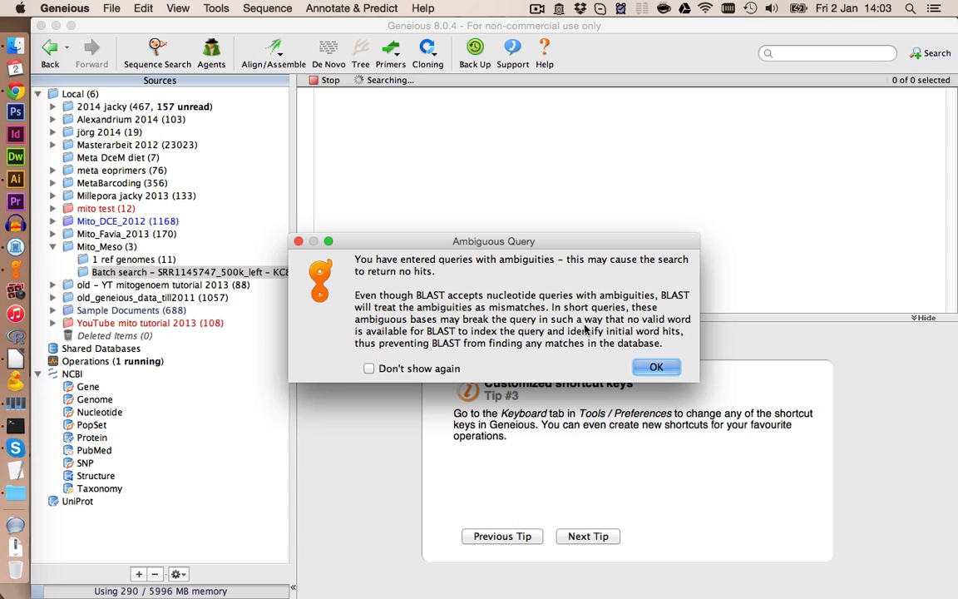
click(656, 367)
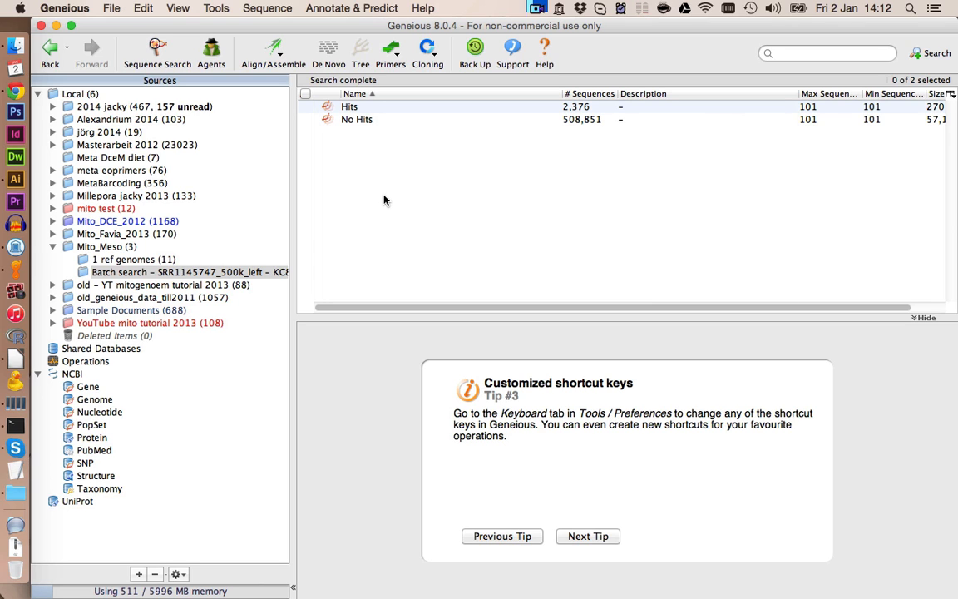
- Open the 1 ref genomes folder and select the KC894944 reference sequence
click(129, 248)
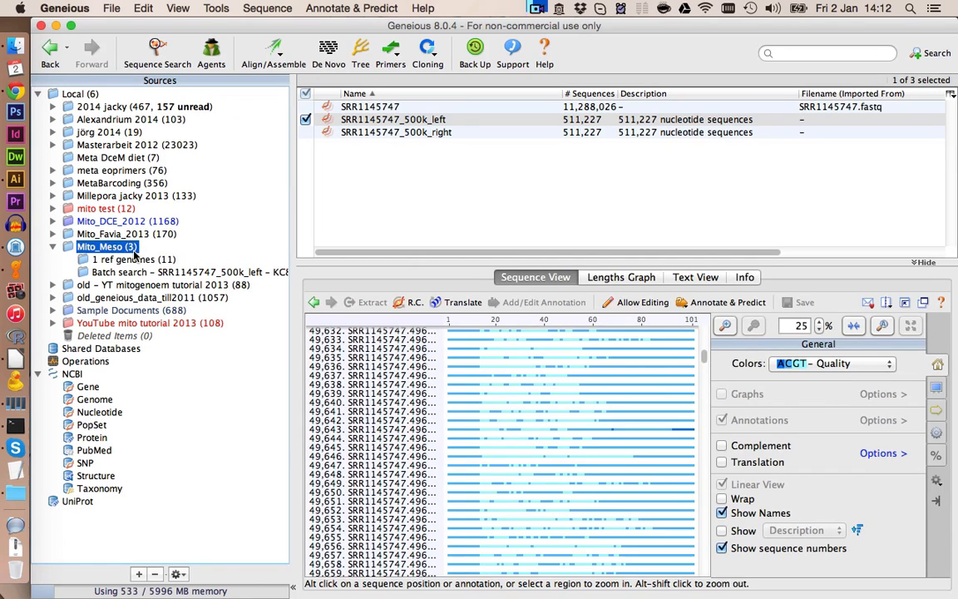
click(133, 258)
click(377, 184)
key(alt)
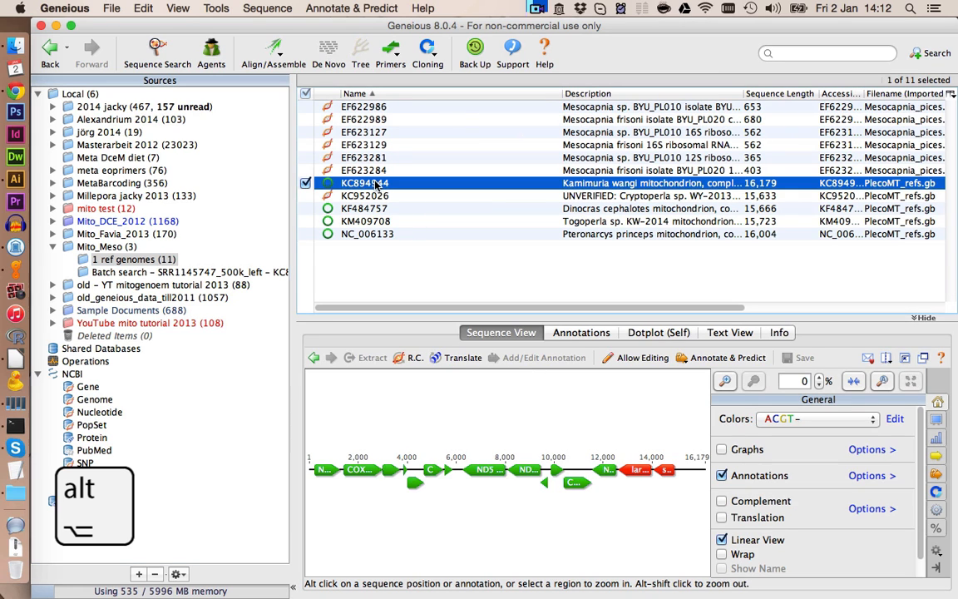
- Copy the KC894944 reference sequence into the Batch search results folder and open that folder
drag(376, 184, 156, 272)
click(175, 273)
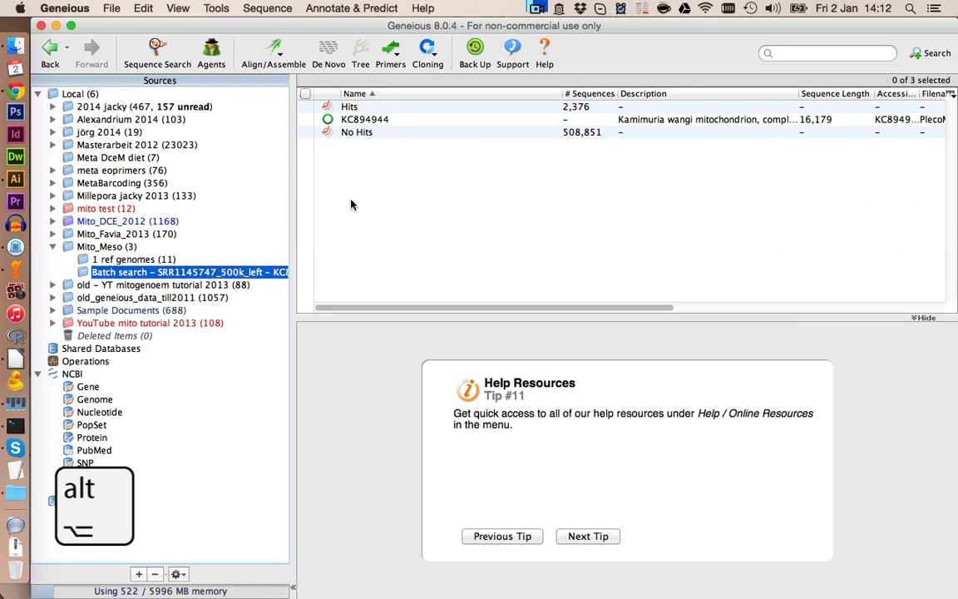
- Map the Hits reads to the KC894944 reference using Map to Reference with High Sensitivity / Medium
click(366, 121)
shift+click(350, 108)
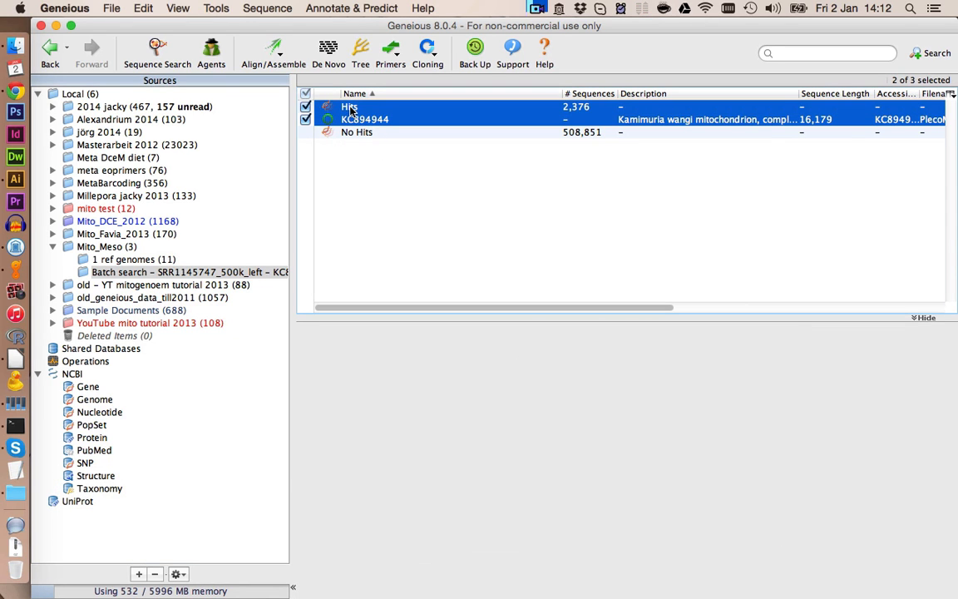
click(280, 55)
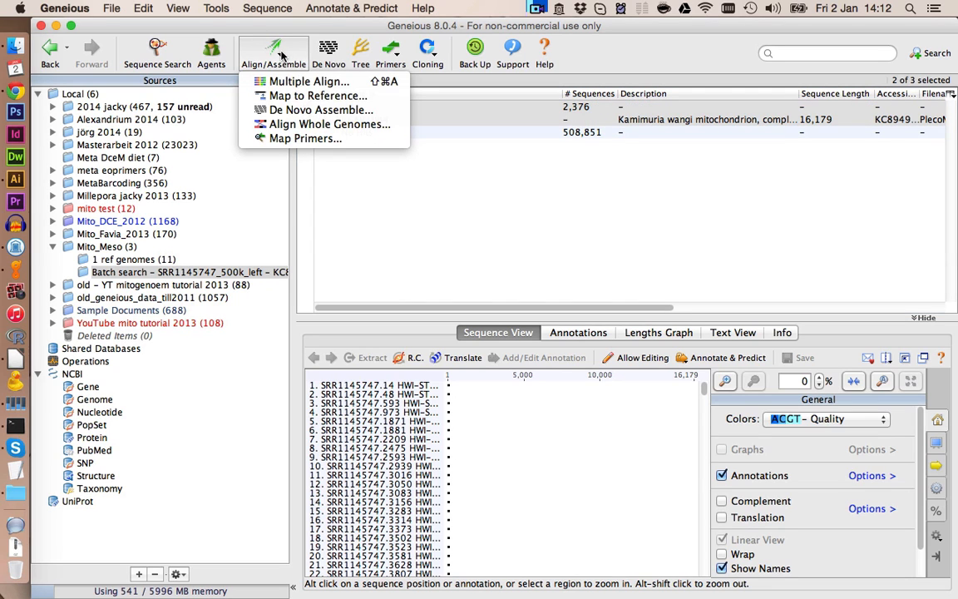
click(293, 96)
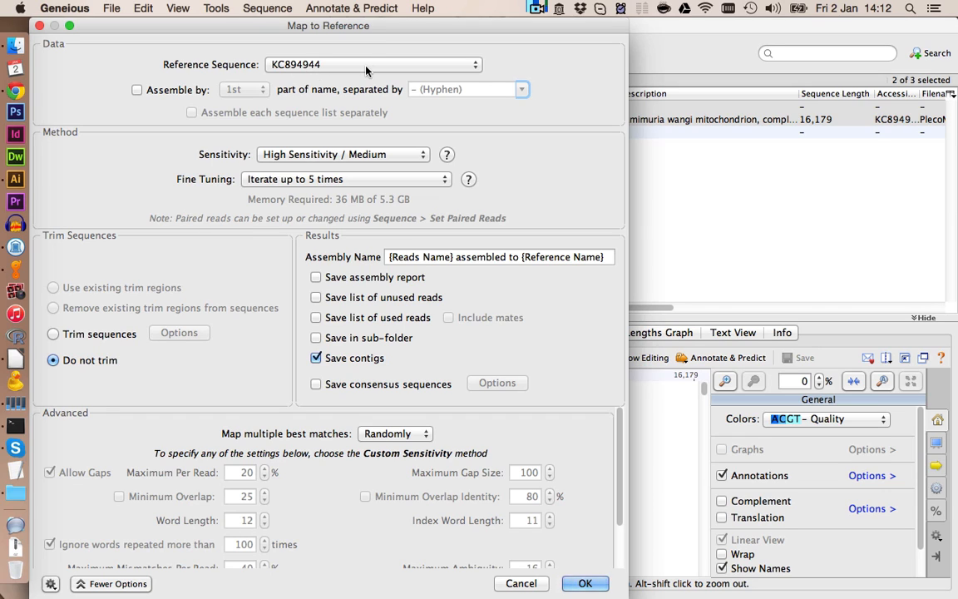
click(333, 155)
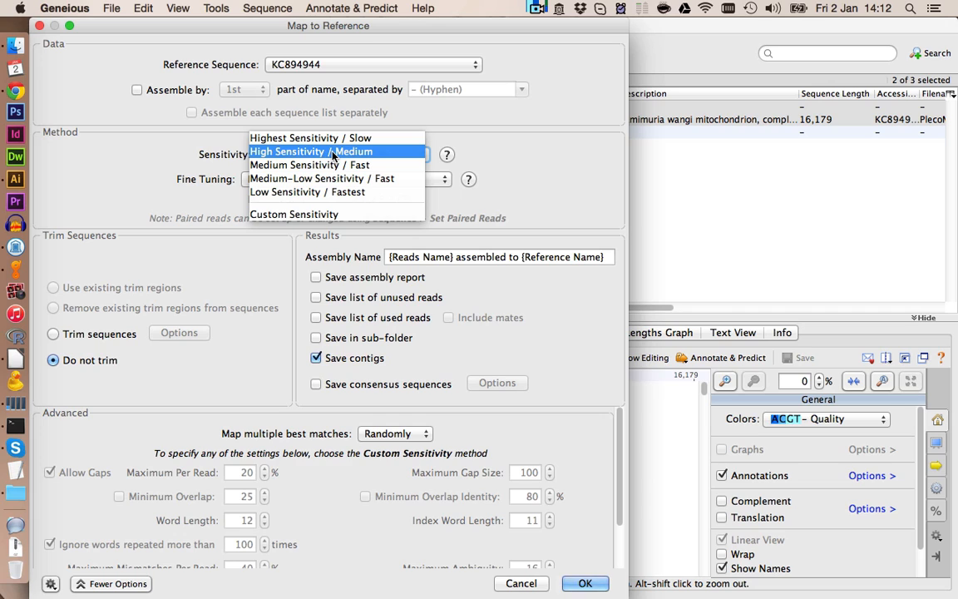
click(332, 155)
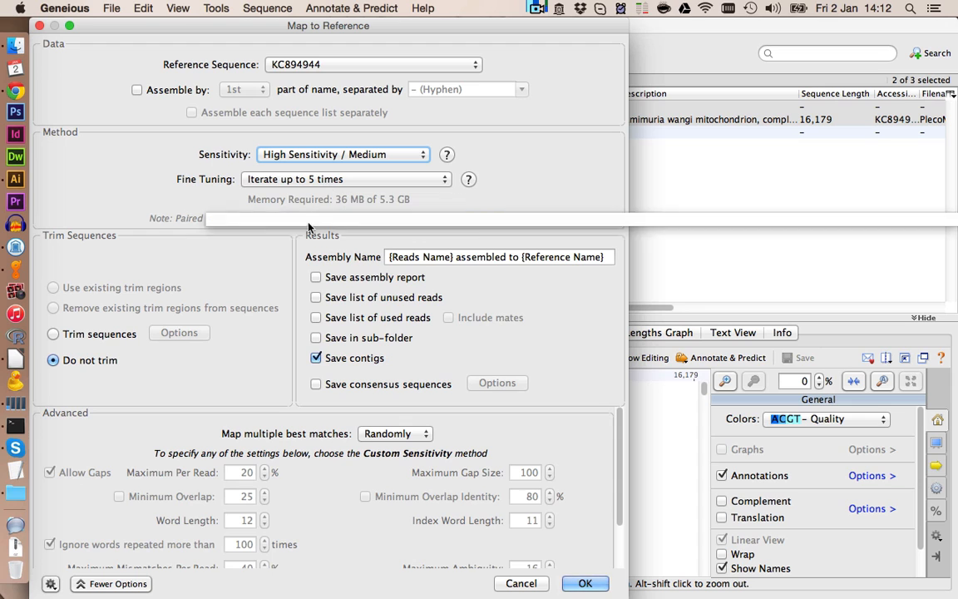
click(587, 584)
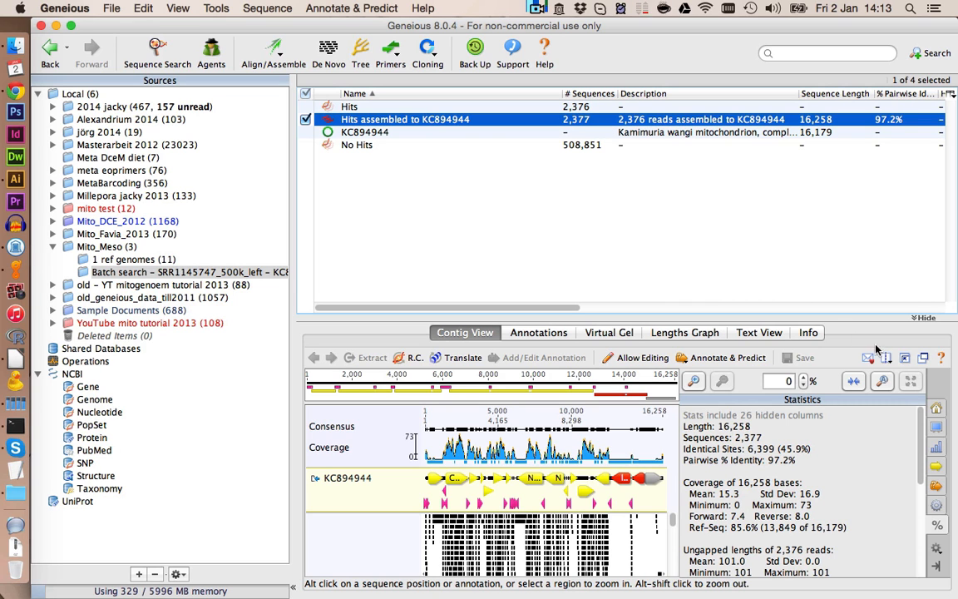
- Enlarge the contig viewer and zoom into the assembled reads around the ND2–COX1 region
click(906, 357)
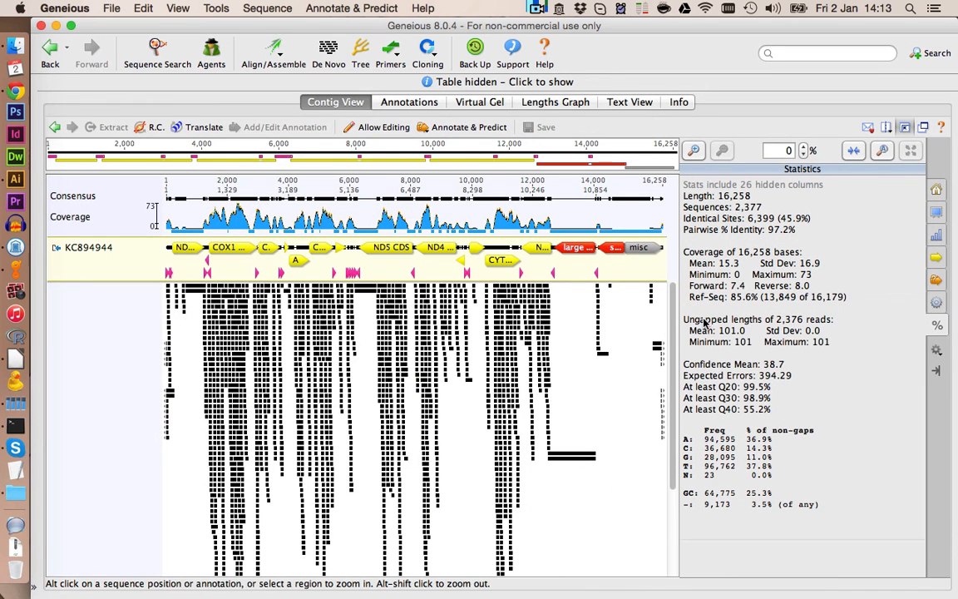
click(212, 333)
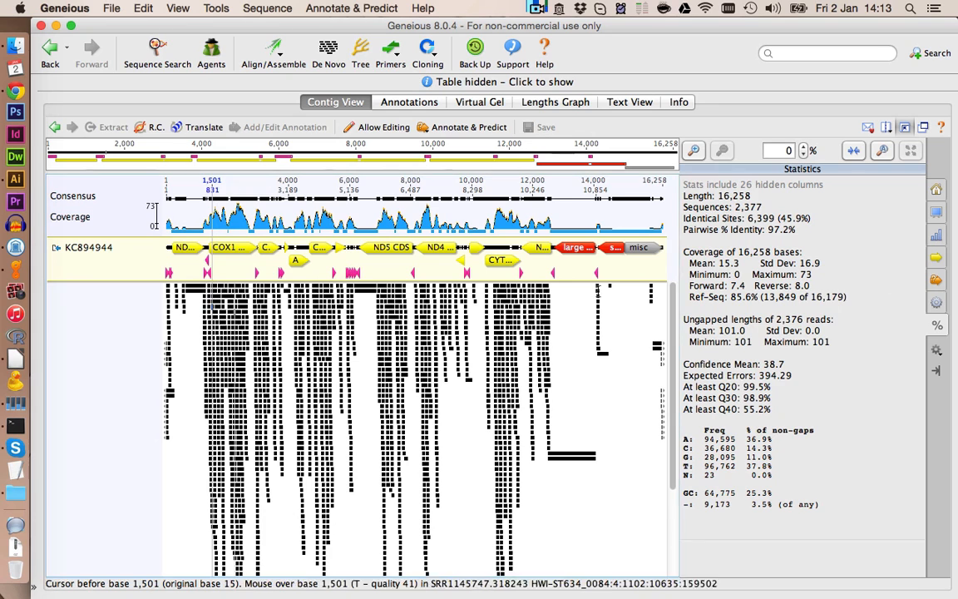
click(695, 148)
click(695, 148)
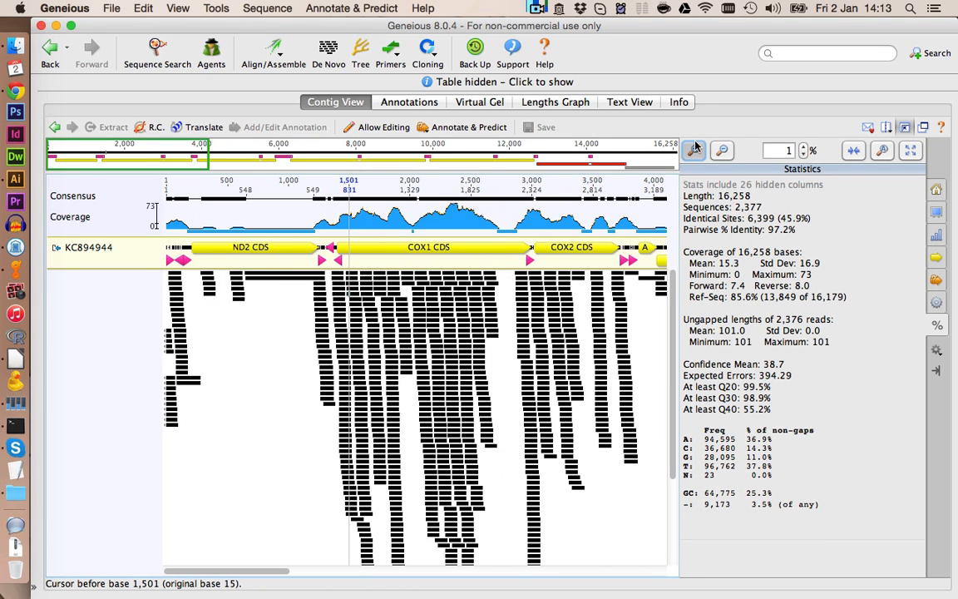
click(696, 148)
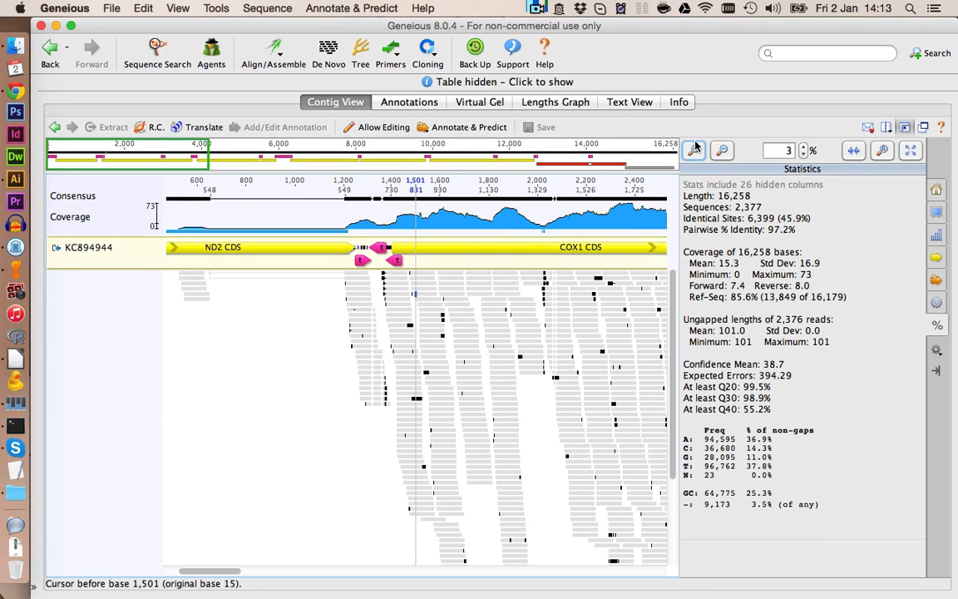
click(936, 190)
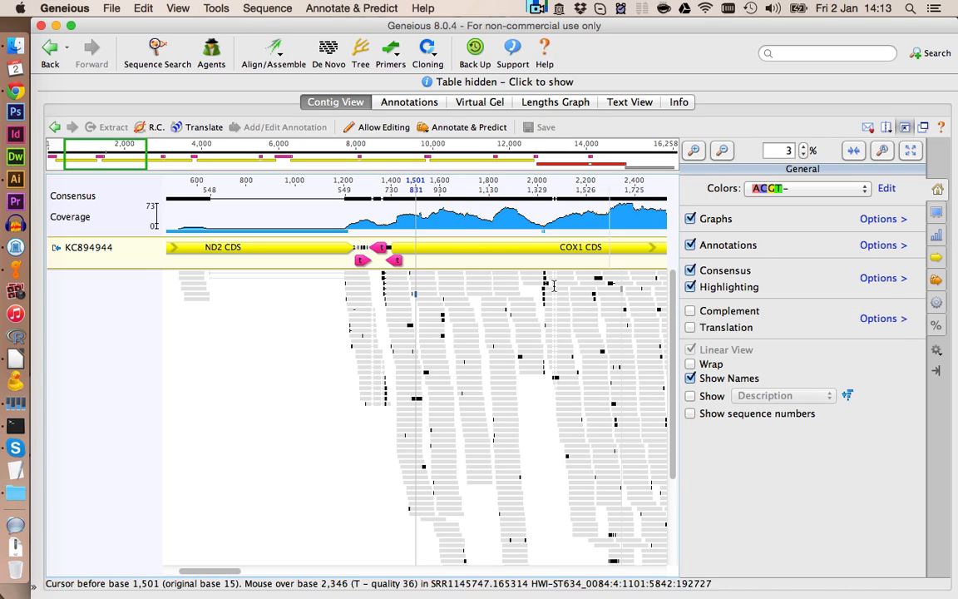
- Zoom in and out on the tRNA junction reads and scroll along the COX1 coverage
click(388, 314)
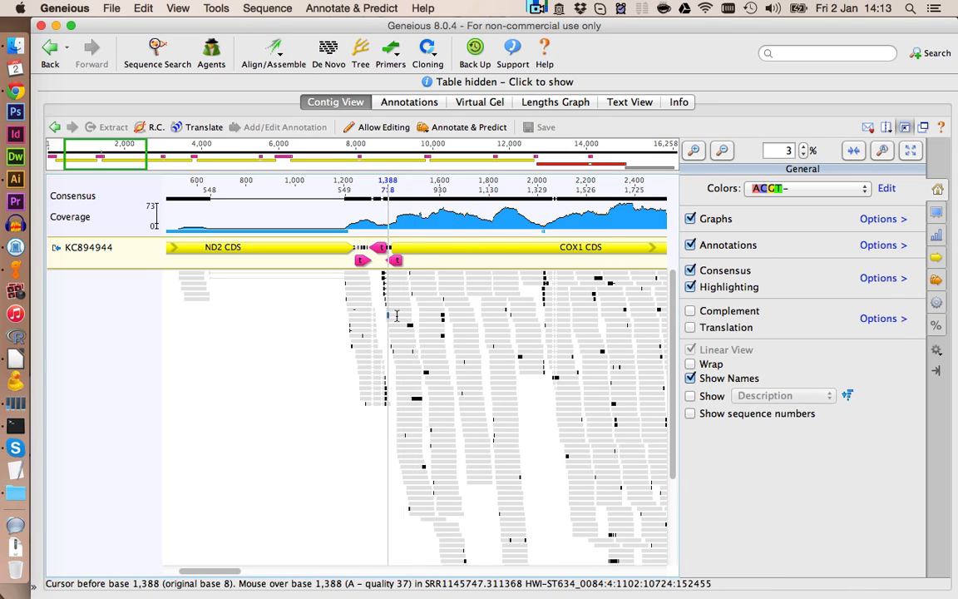
click(699, 151)
click(698, 152)
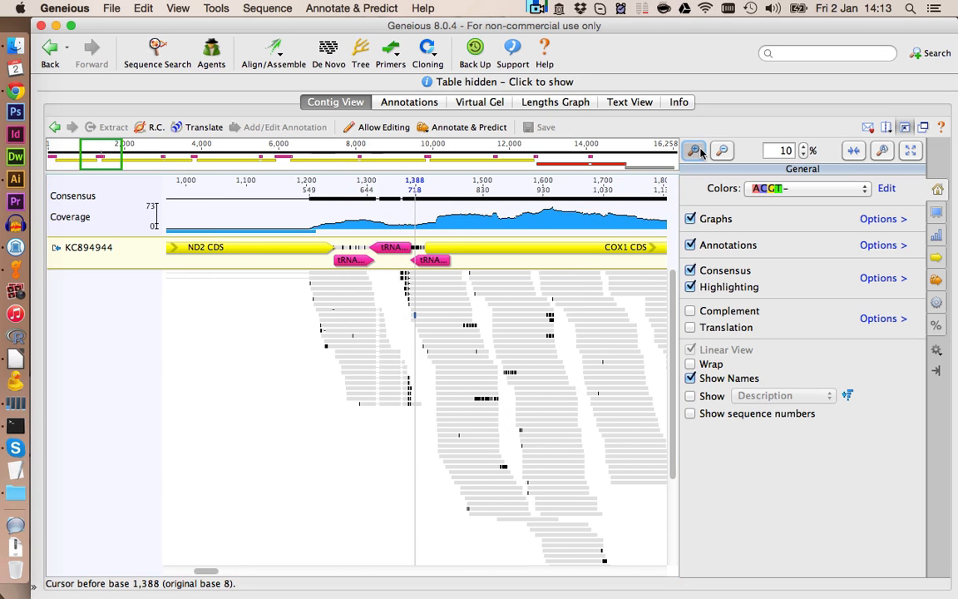
click(699, 151)
click(699, 152)
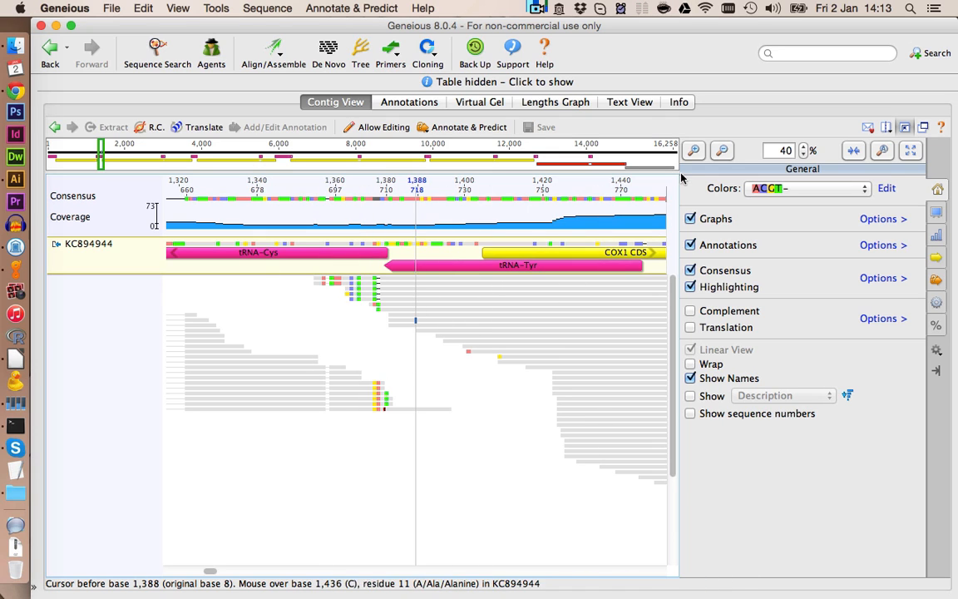
click(721, 151)
click(721, 150)
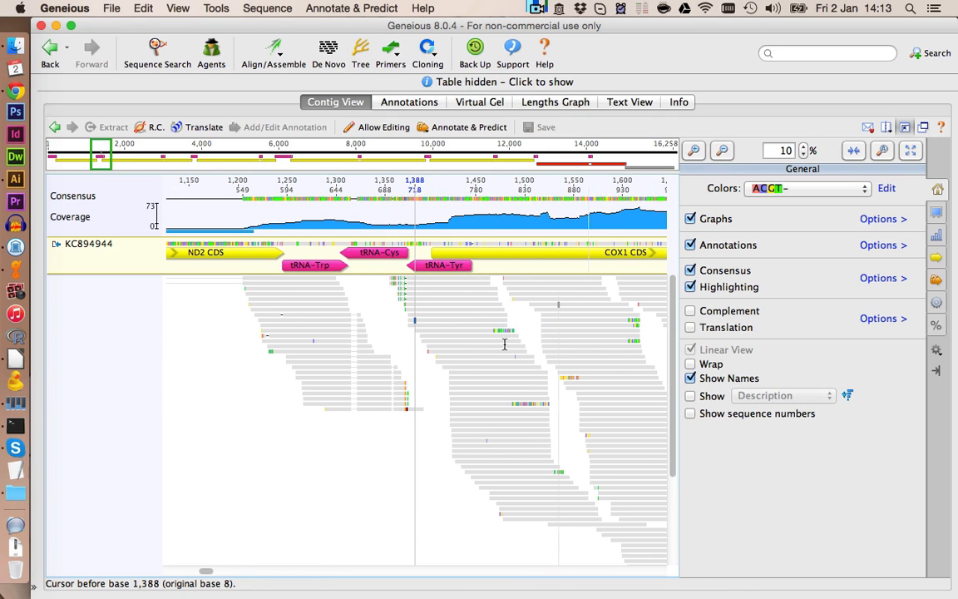
click(721, 151)
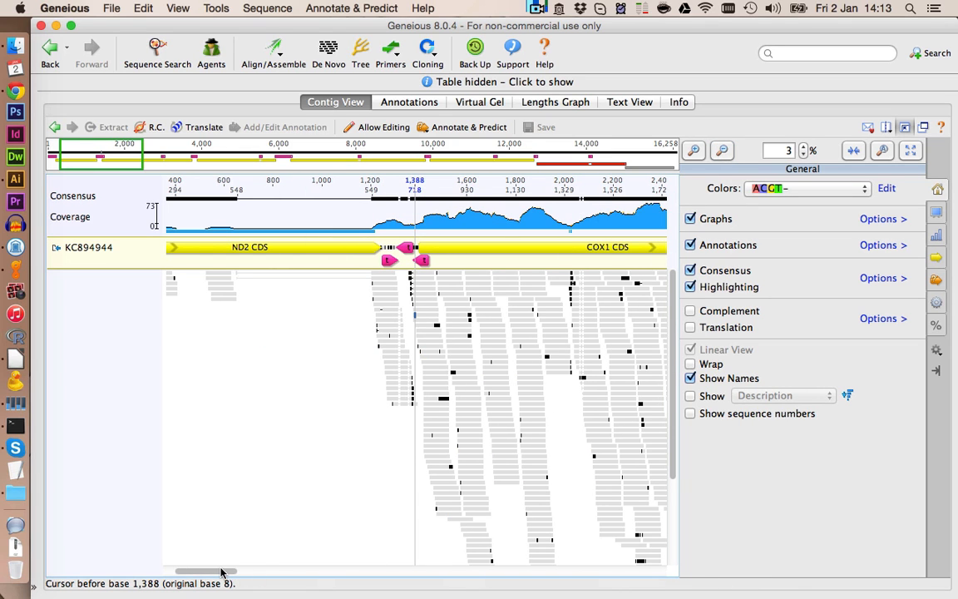
scroll(241, 572, right, 5)
scroll(241, 571, right, 5)
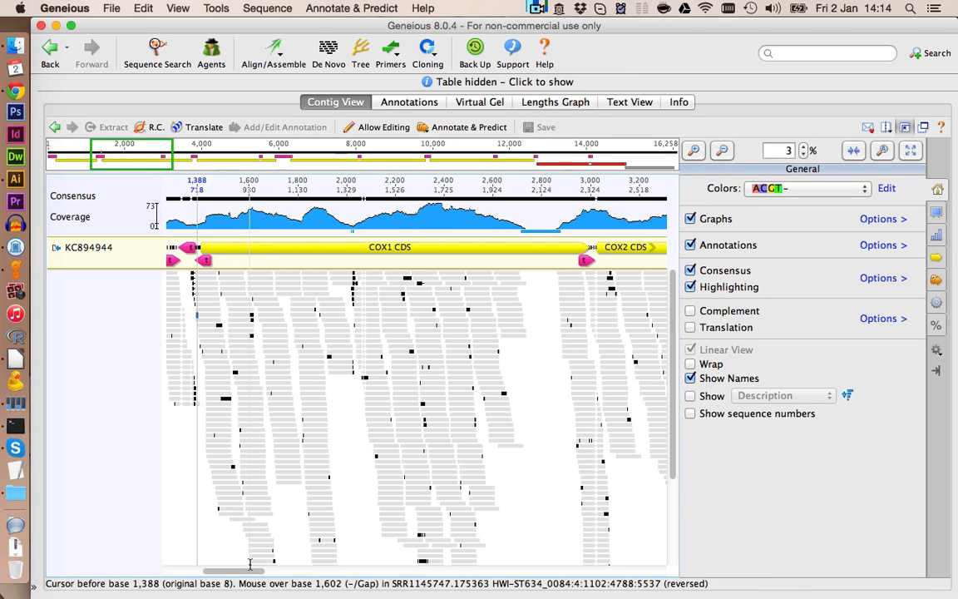
scroll(252, 557, right, 2)
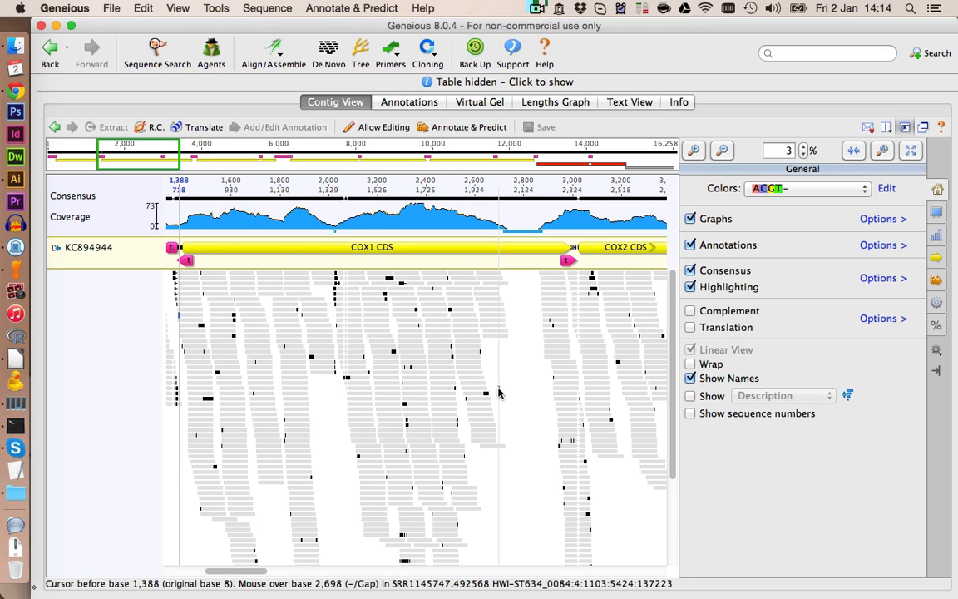
- Select consensus bases 1,443 to 2,649 across COX1 and copy the sequence
click(193, 191)
drag(192, 191, 487, 198)
key(super+c)
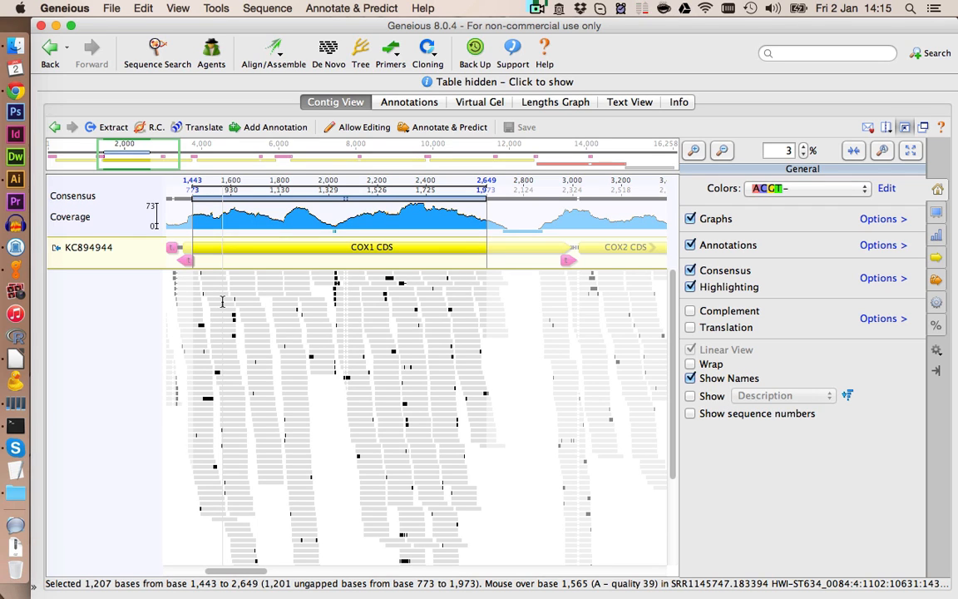
- Switch to Chrome and replace the NCBI BLAST query with the copied consensus sequence
click(15, 88)
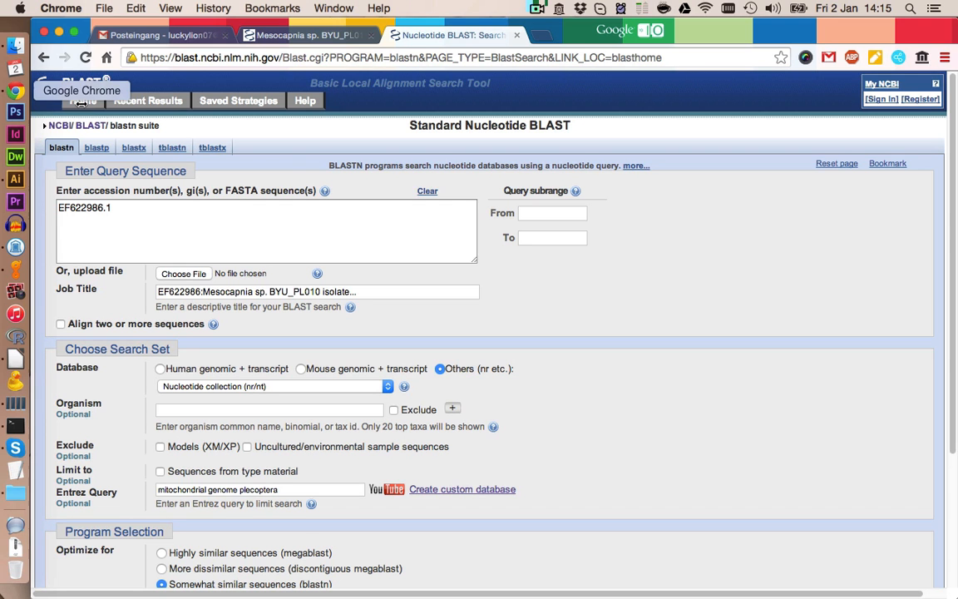
click(295, 214)
key(super+a)
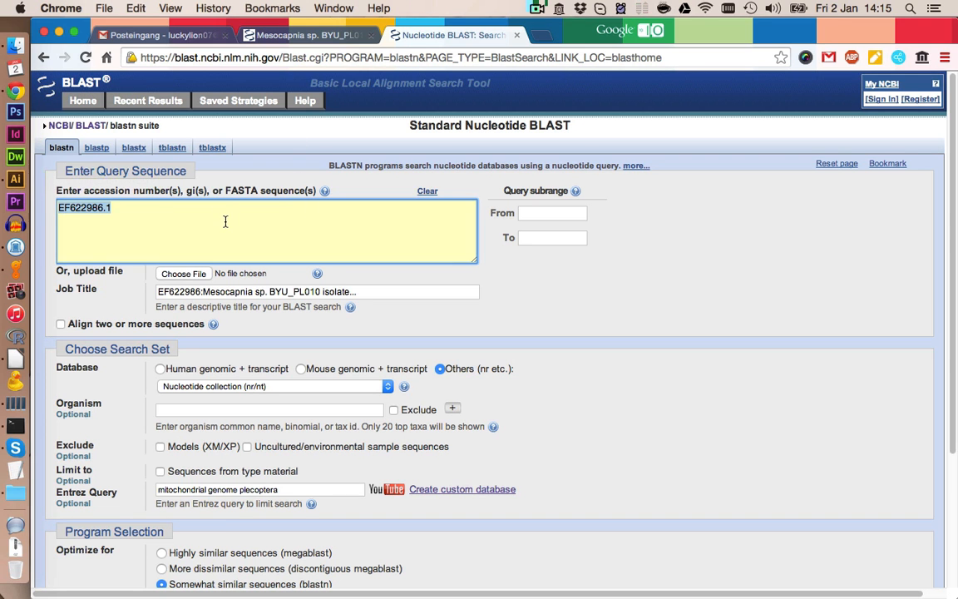
key(super+v)
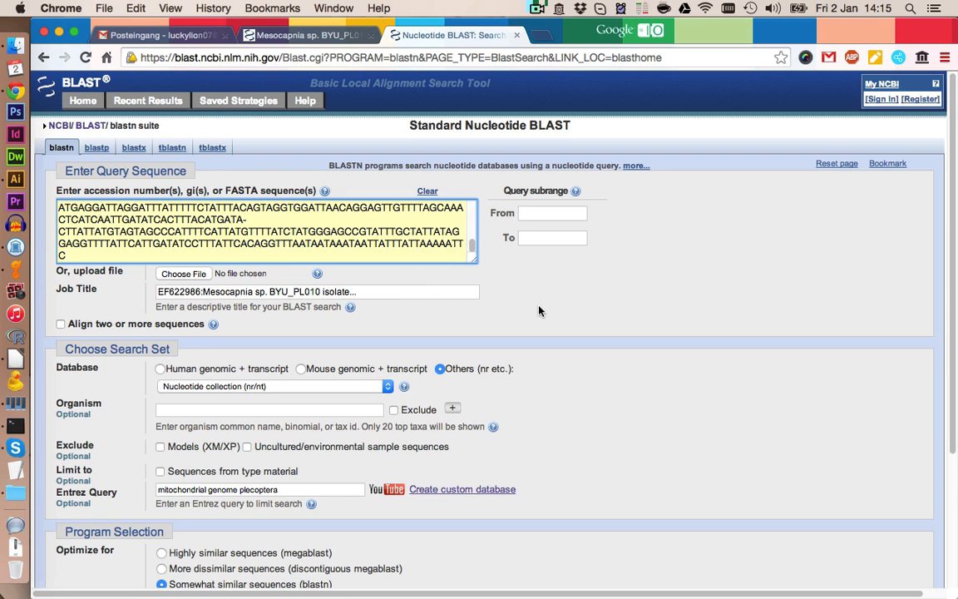
- Run the blastn search and review the sequences producing significant alignments
scroll(561, 307, down, 2)
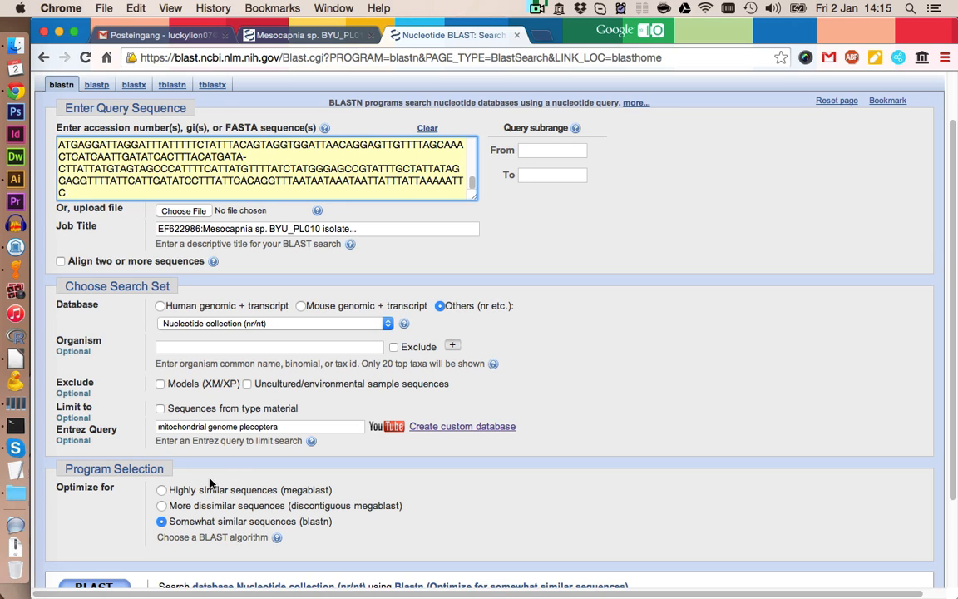
scroll(210, 483, down, 2)
click(96, 522)
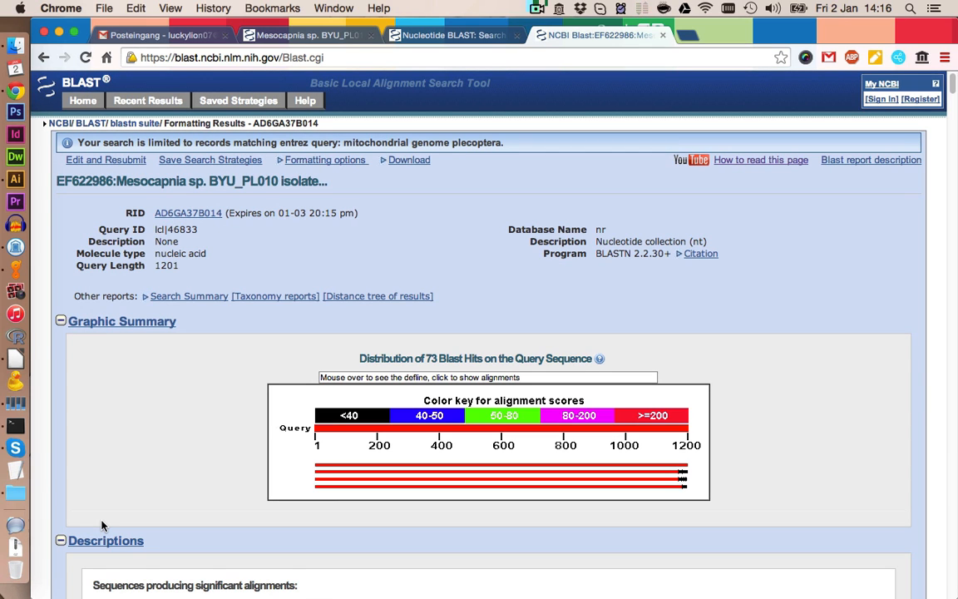
scroll(637, 395, down, 5)
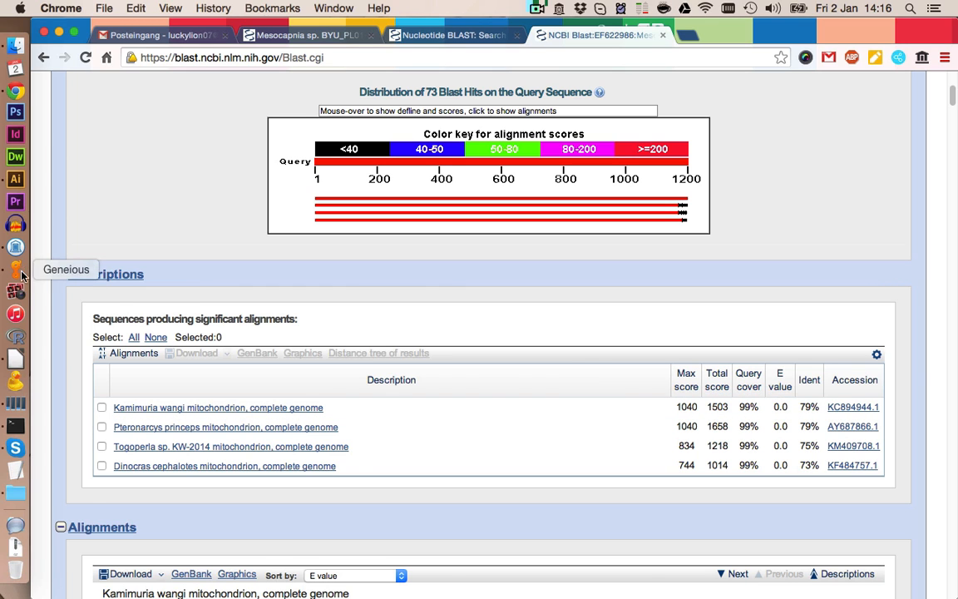
- Back in Geneious, open the 1 ref genomes folder and select all 11 reference sequences
click(14, 243)
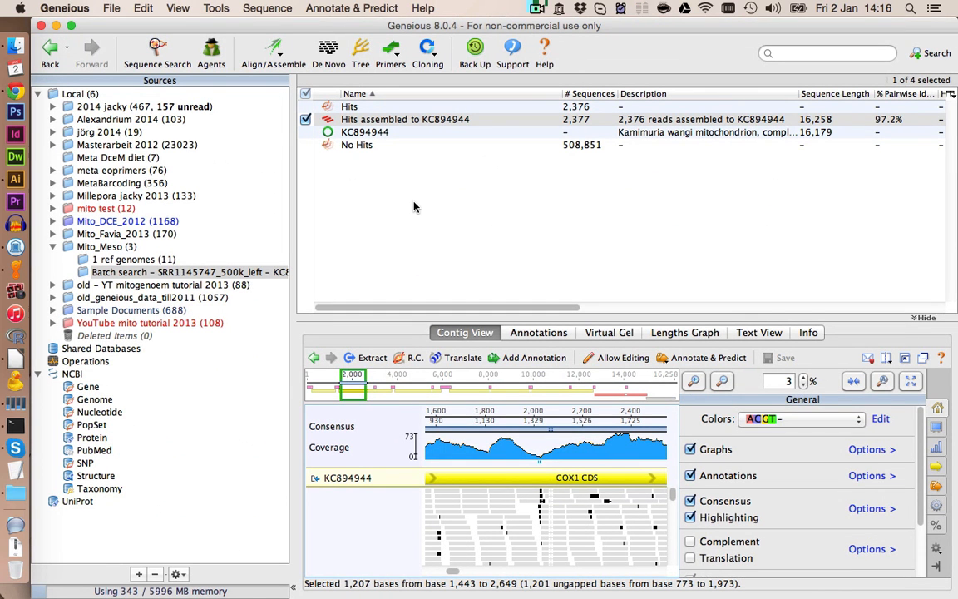
click(116, 248)
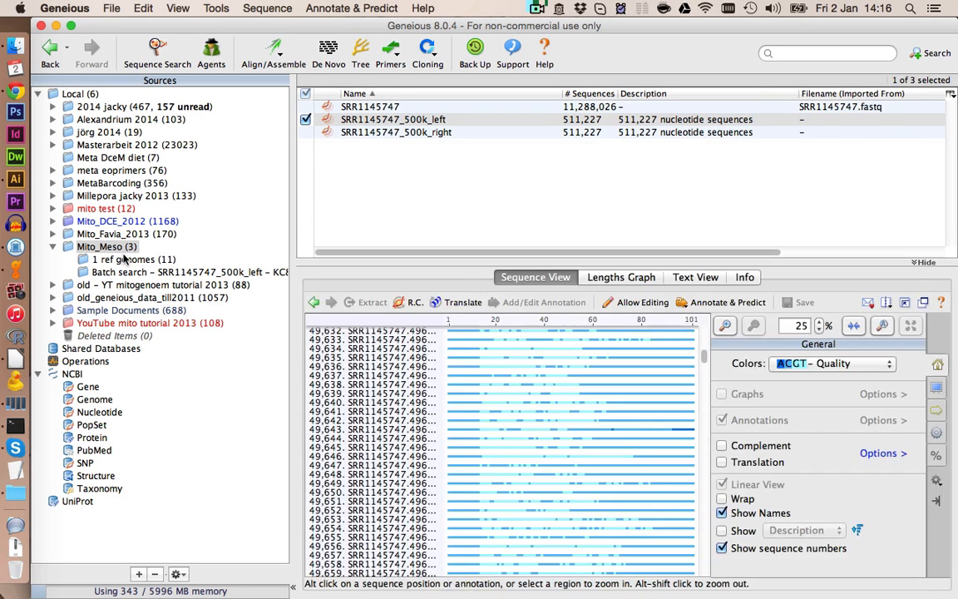
click(123, 259)
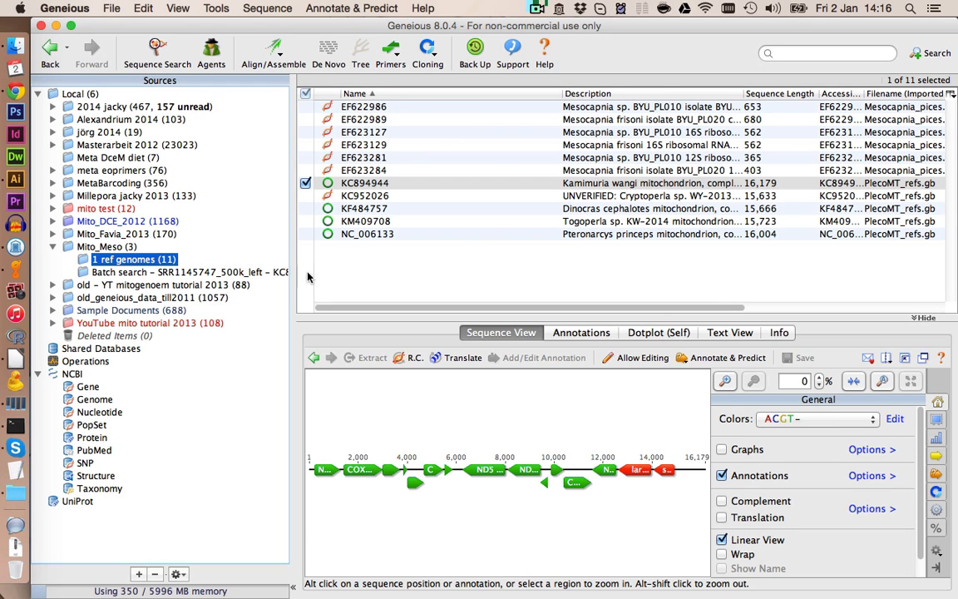
click(489, 221)
click(487, 235)
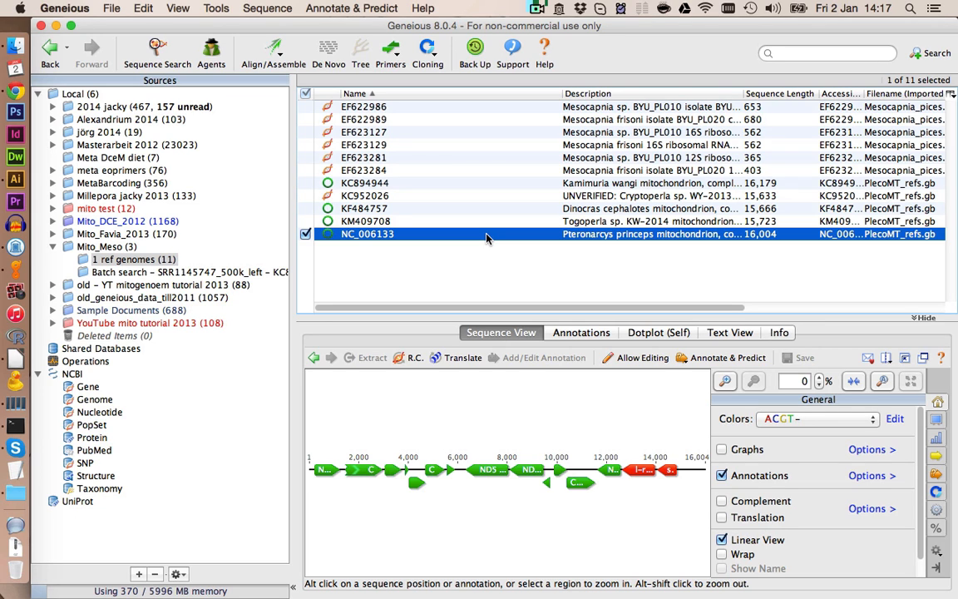
shift+click(376, 109)
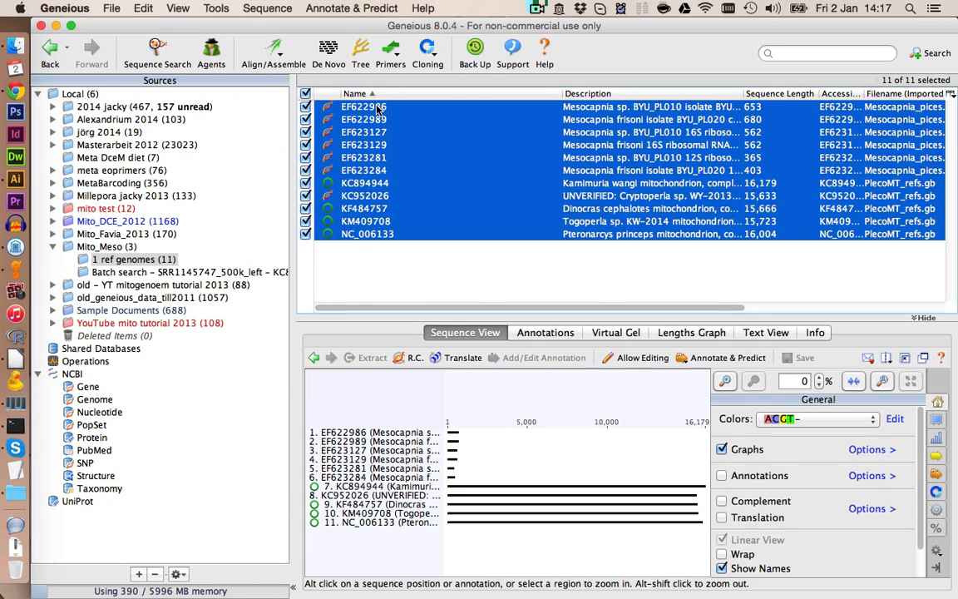
- Create a Custom BLAST sequence database named pleco_mt_genomes_Meso from the 11 selected reference sequences
click(200, 8)
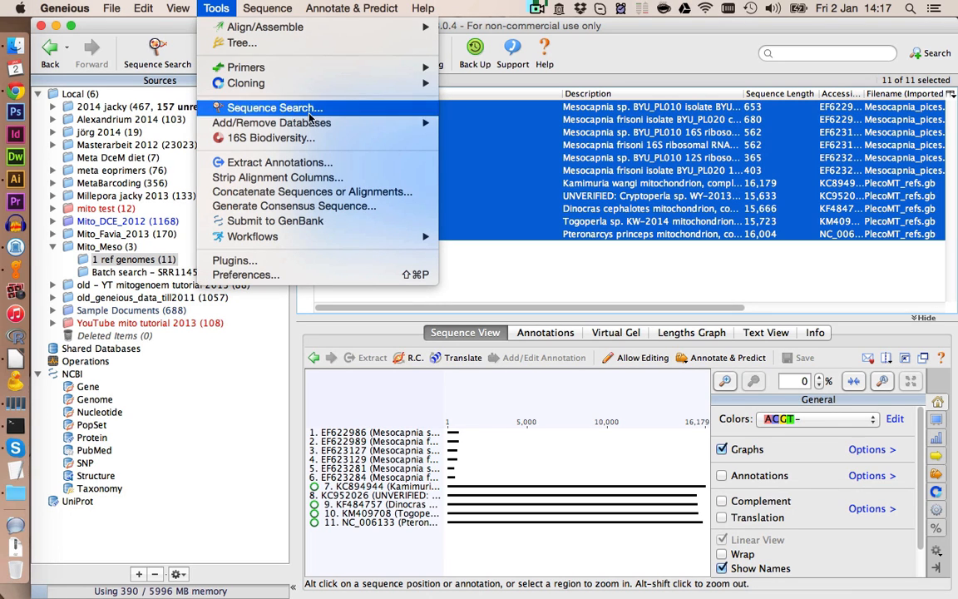
mouse_move(381, 121)
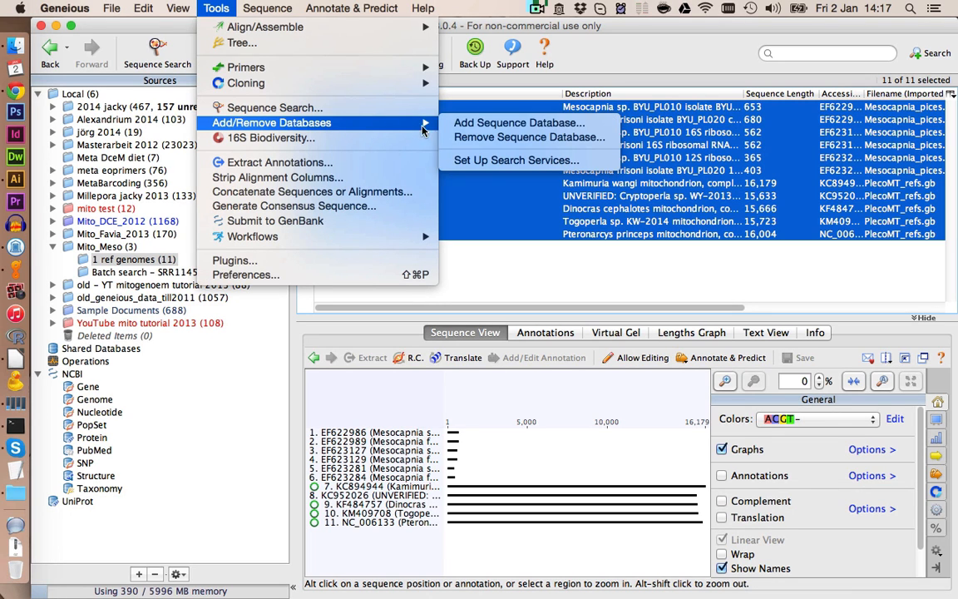
click(472, 123)
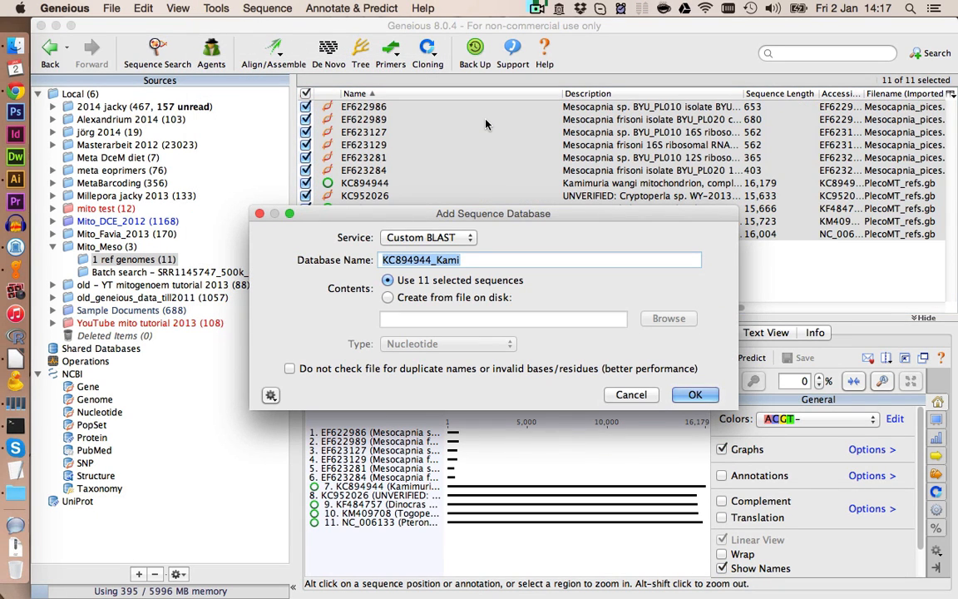
text(Pleco)
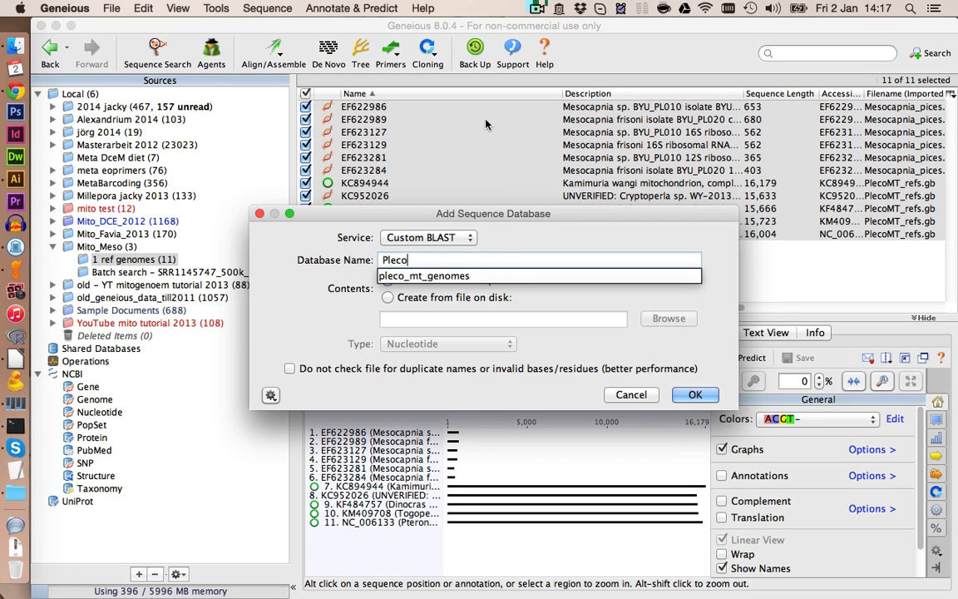
key(Down)
key(Return)
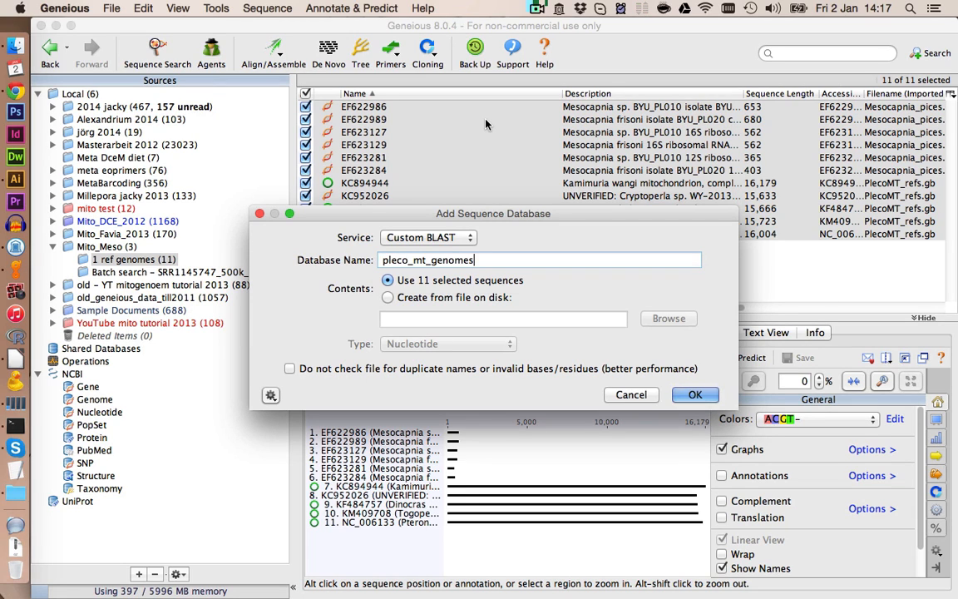
text(_Meso)
click(687, 398)
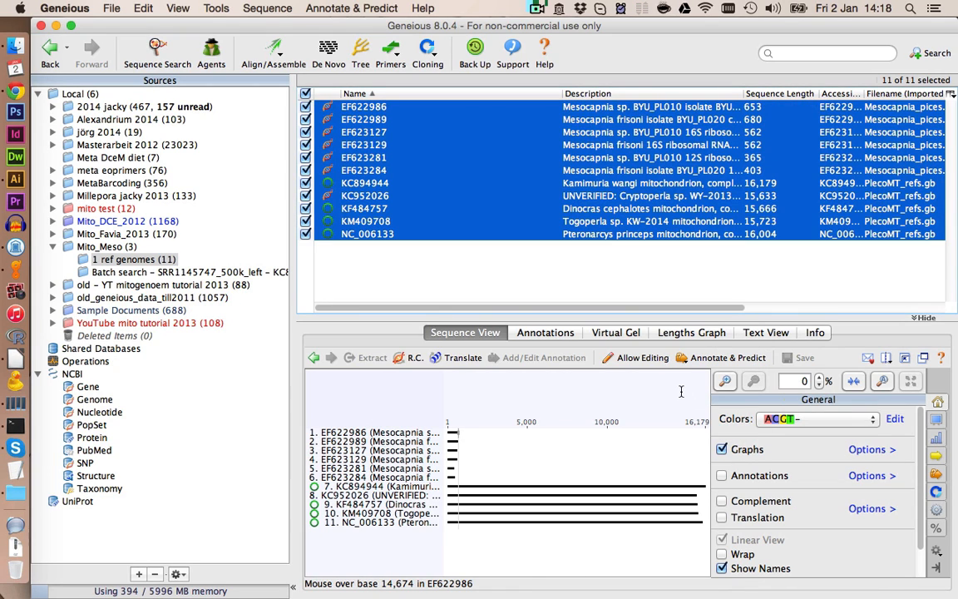
- Batch BLAST the SRR1145747_500k_left reads with blastn against the pleco mt genomes Meso database, binning into hits and no hits
click(106, 246)
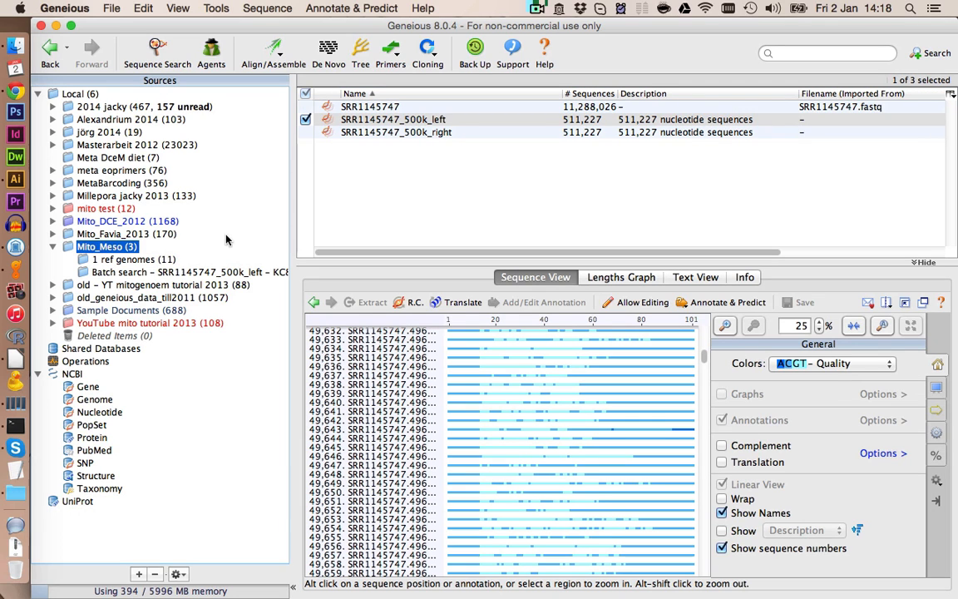
click(388, 120)
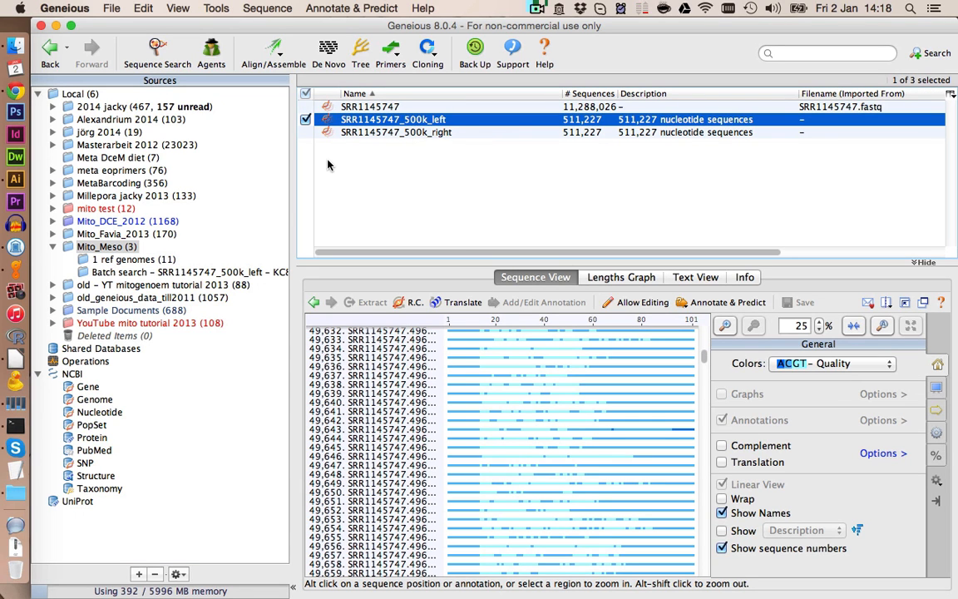
click(160, 60)
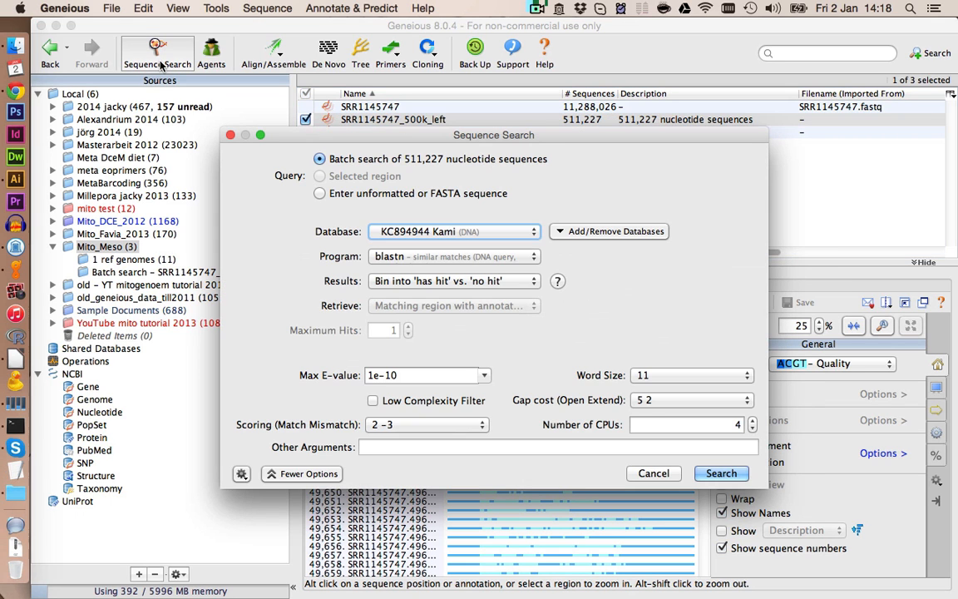
click(412, 231)
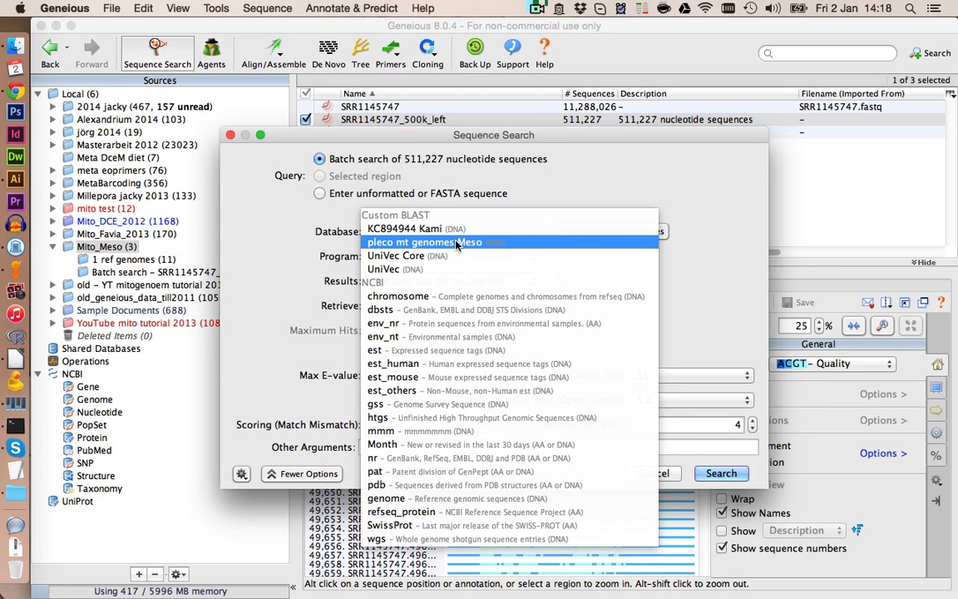
click(456, 242)
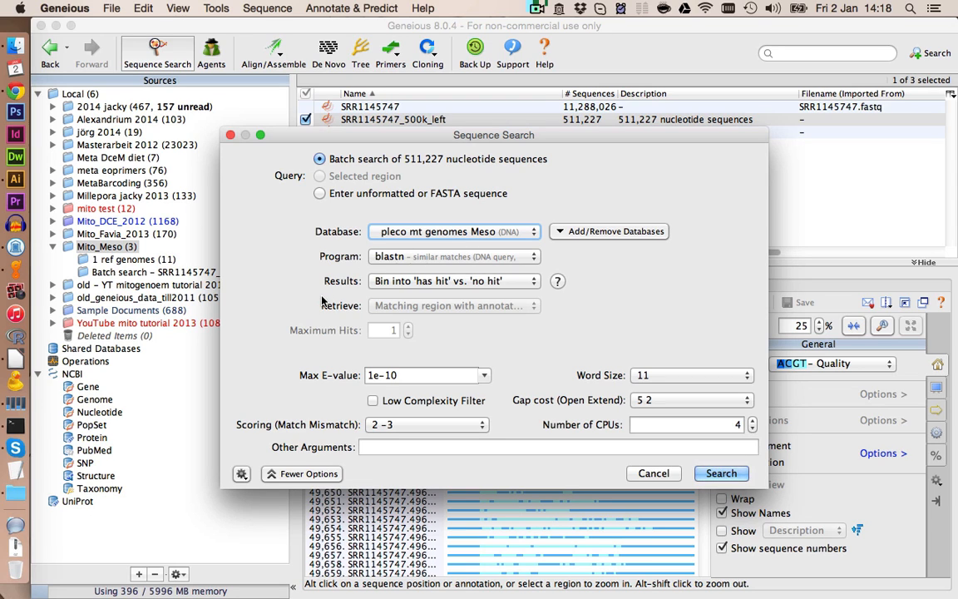
click(721, 474)
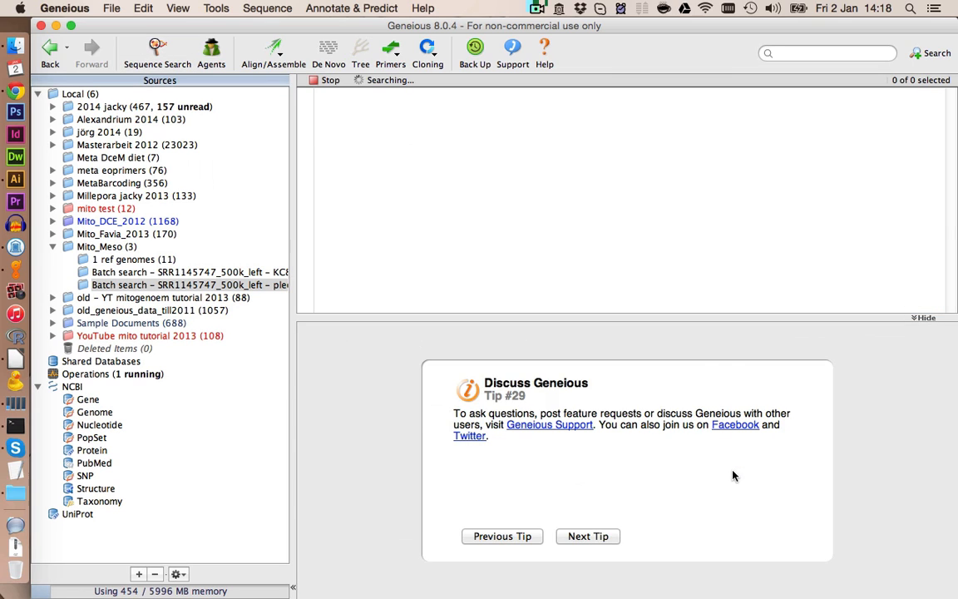
- Copy the NC_006133 reference into the new pleco batch search folder and select it together with the Hits list
click(680, 426)
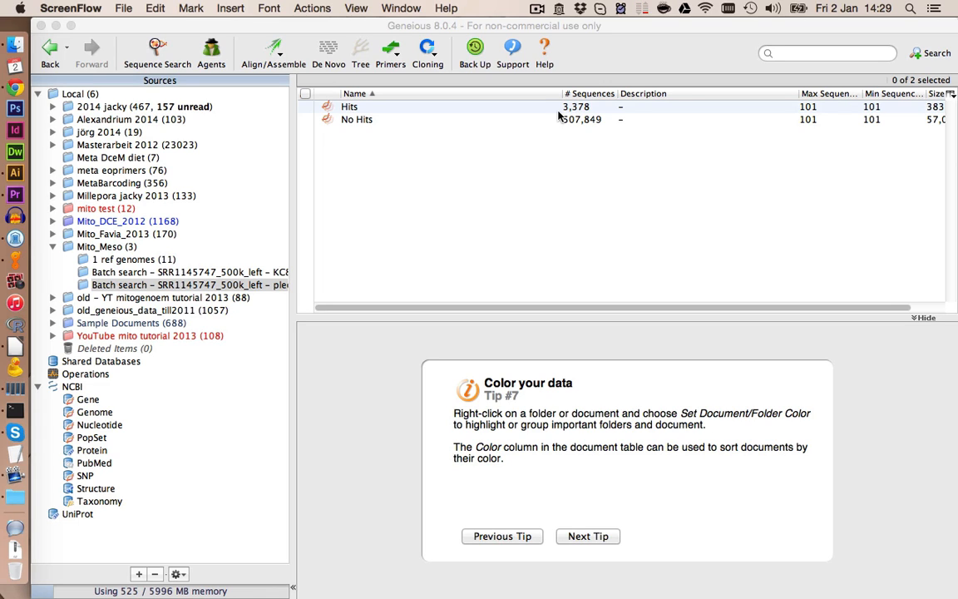
click(163, 260)
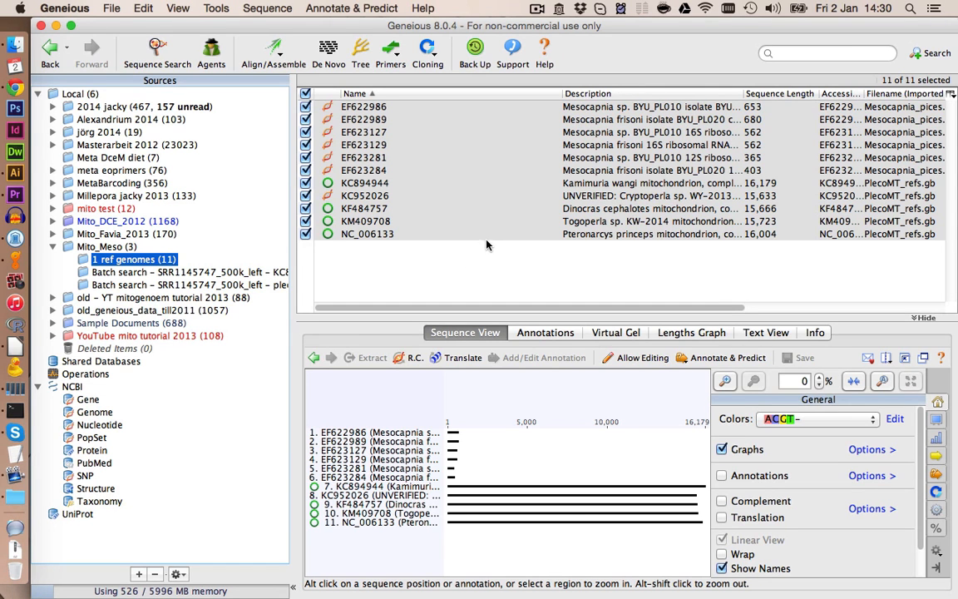
click(491, 235)
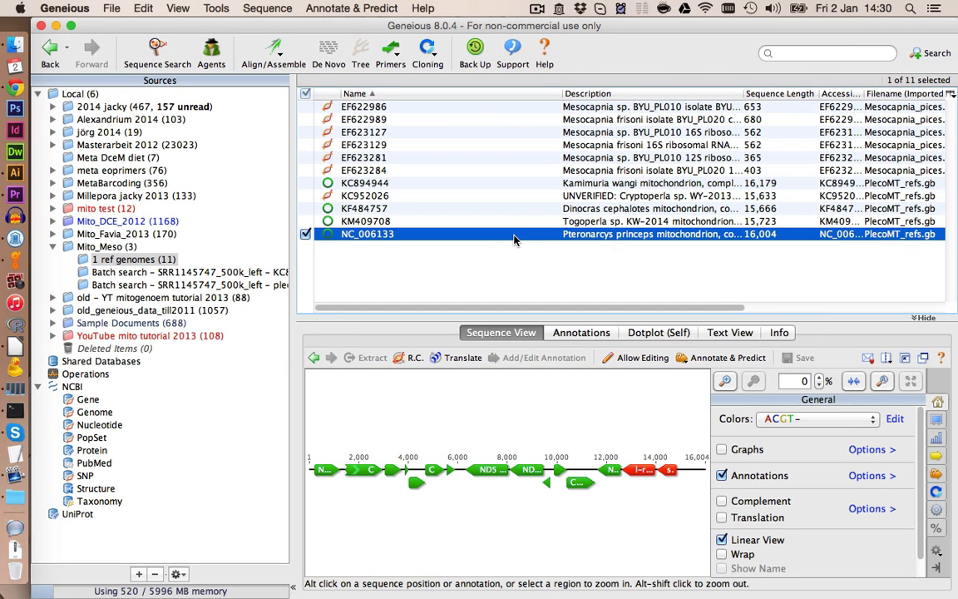
click(261, 285)
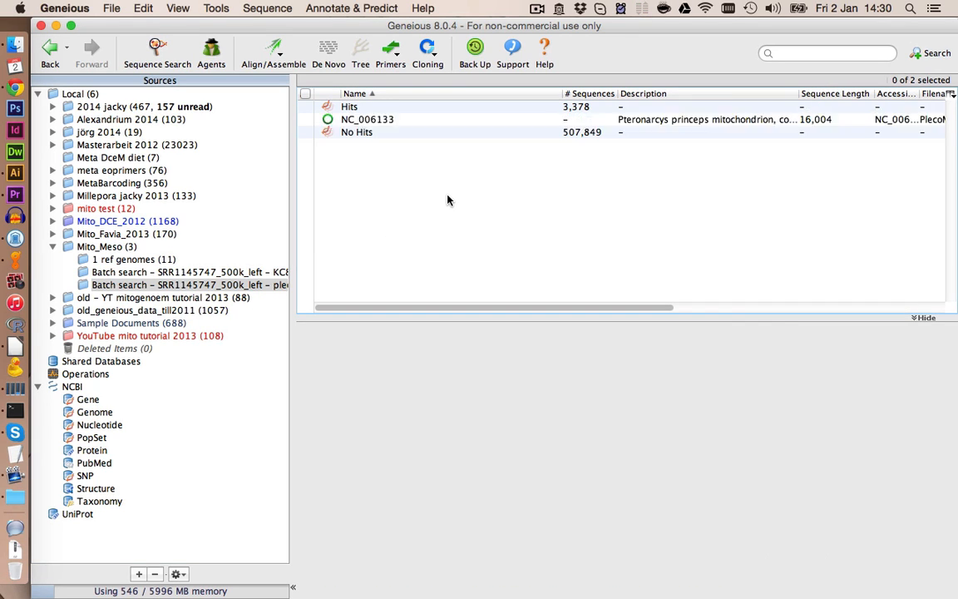
shift+click(384, 107)
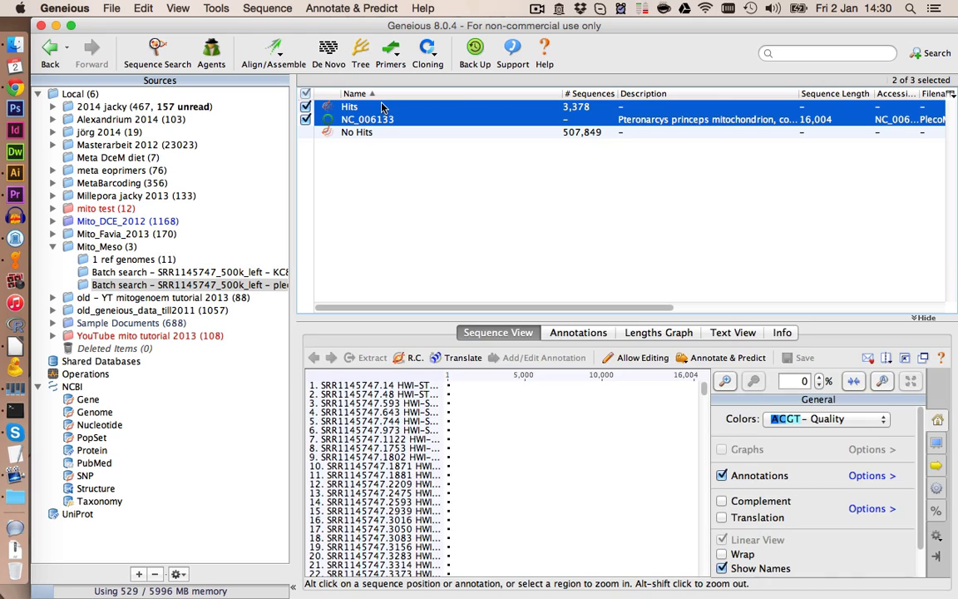
- Map the Hits reads to NC_006133 and delete the resulting assembly
click(281, 66)
click(278, 96)
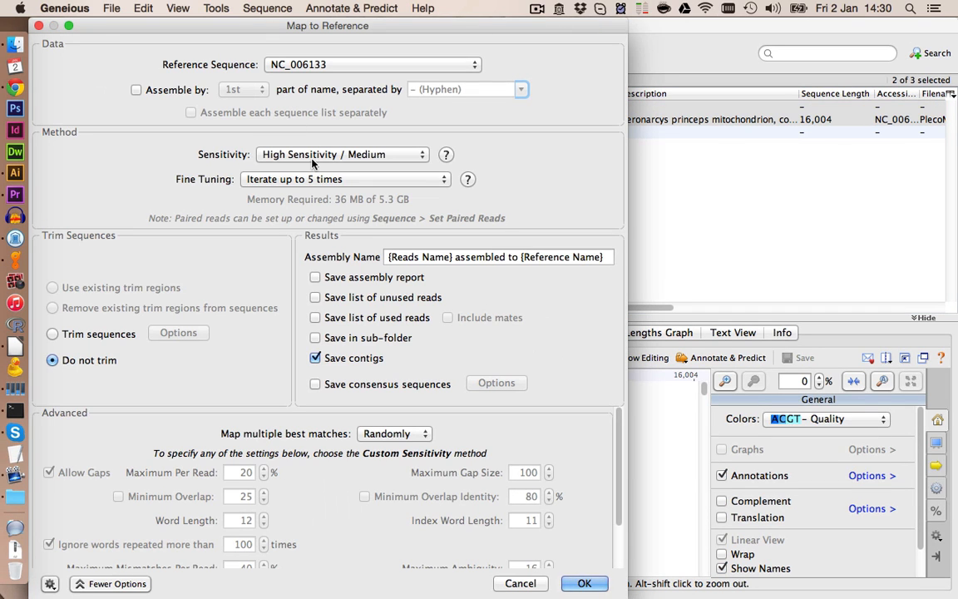
click(579, 583)
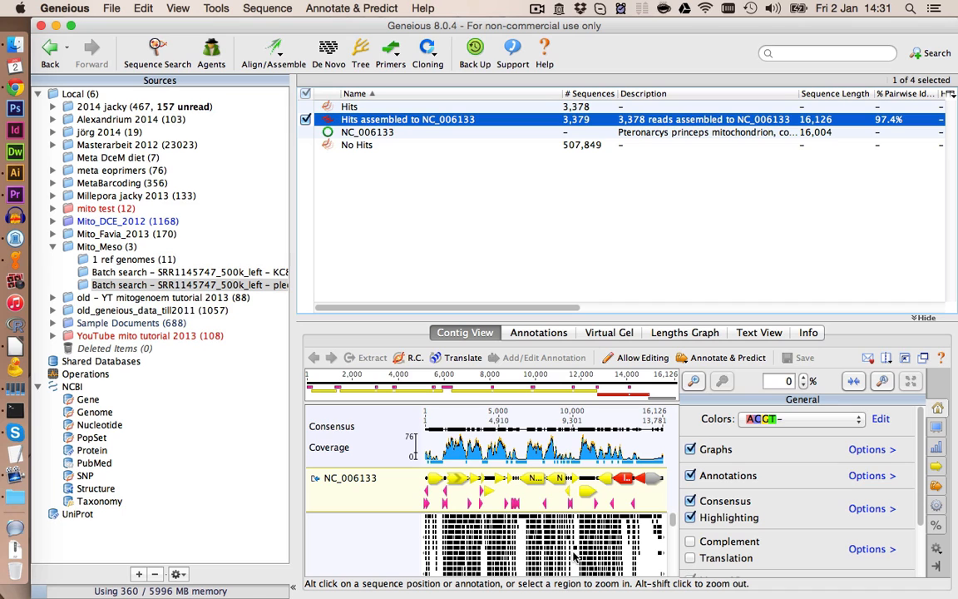
key(Delete)
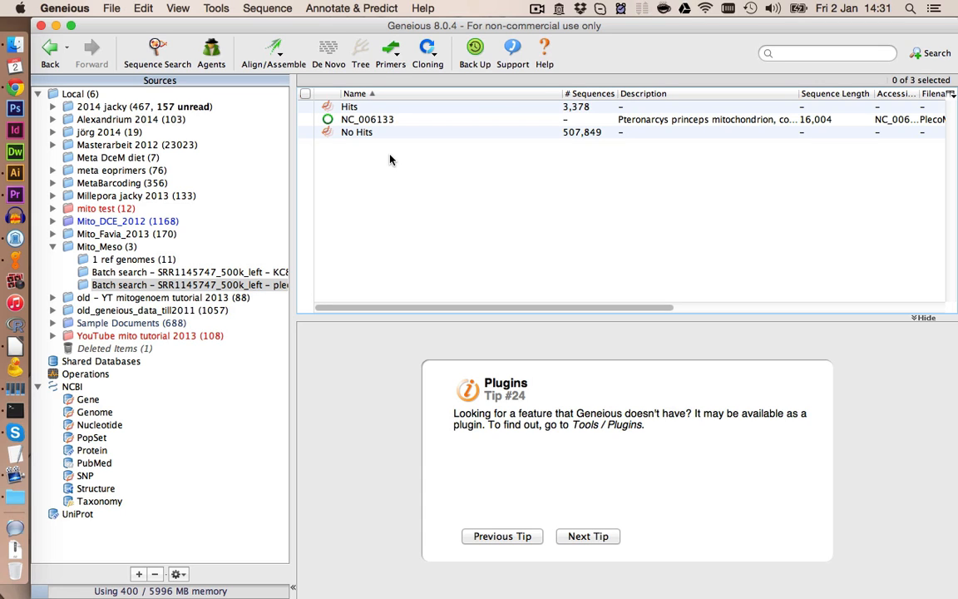
- Add an undirected Motif annotation named 0 spanning bases 1 to 101 of every Hits read and save
click(400, 108)
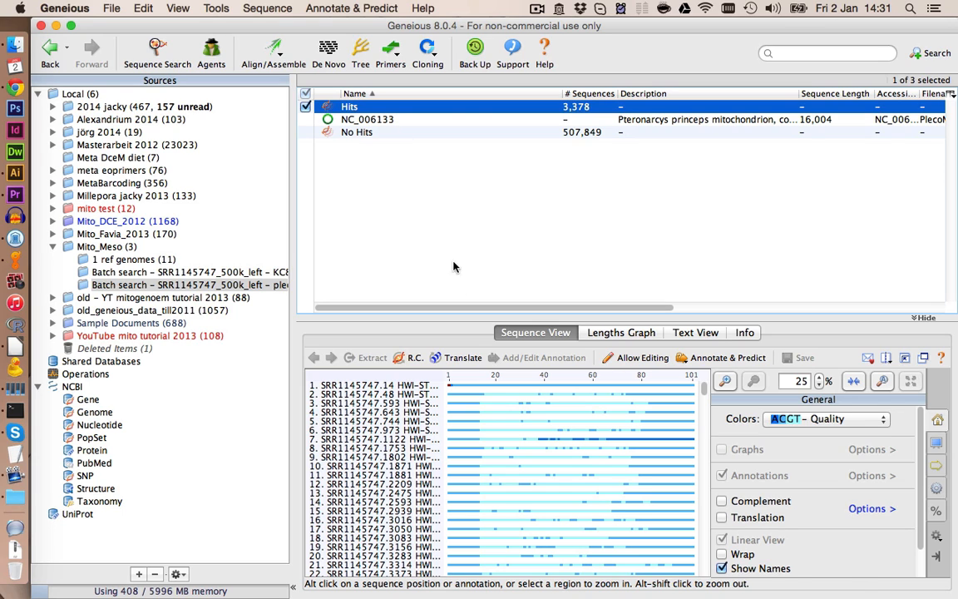
click(478, 410)
key(super+a)
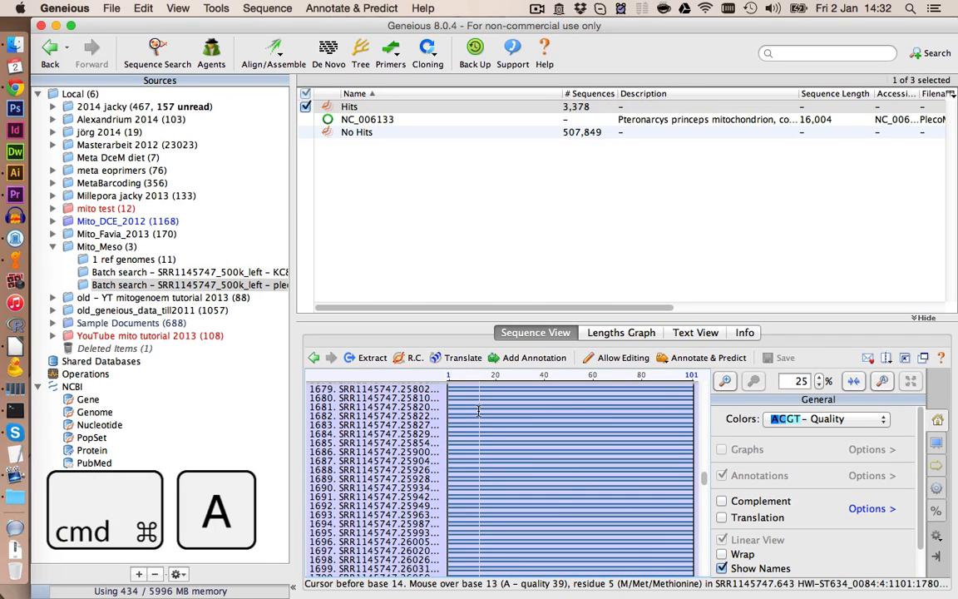
click(529, 358)
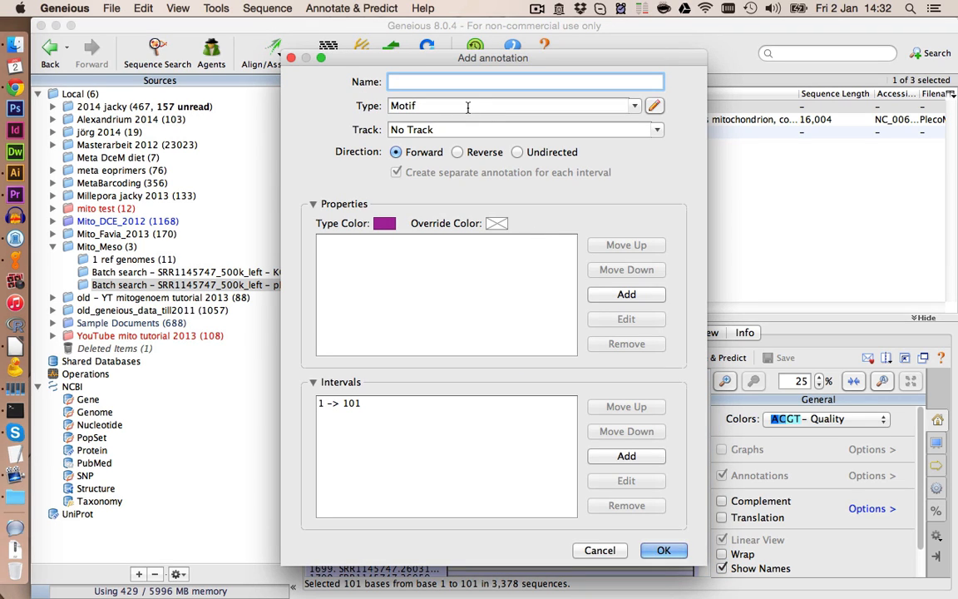
text(0)
click(517, 153)
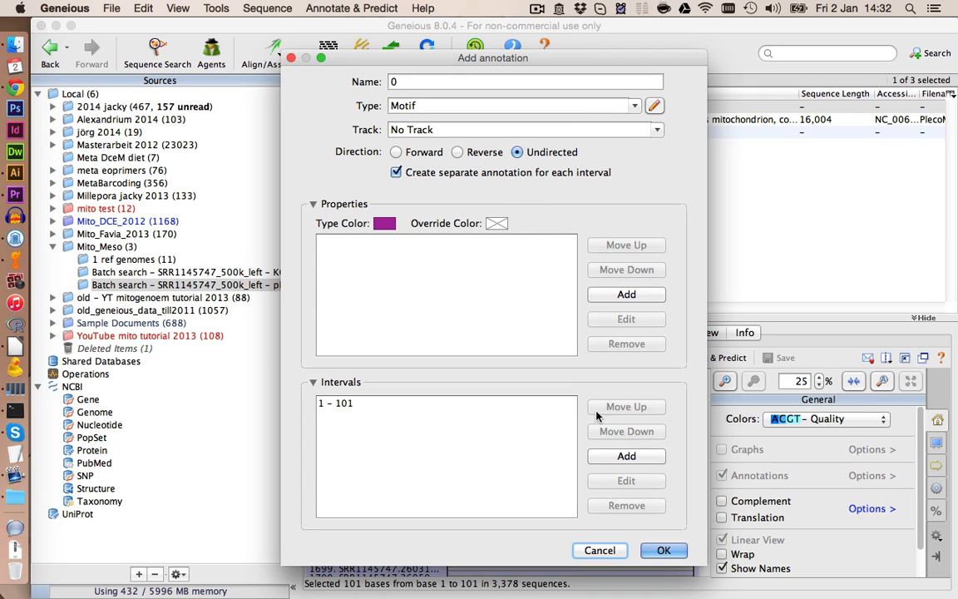
click(664, 551)
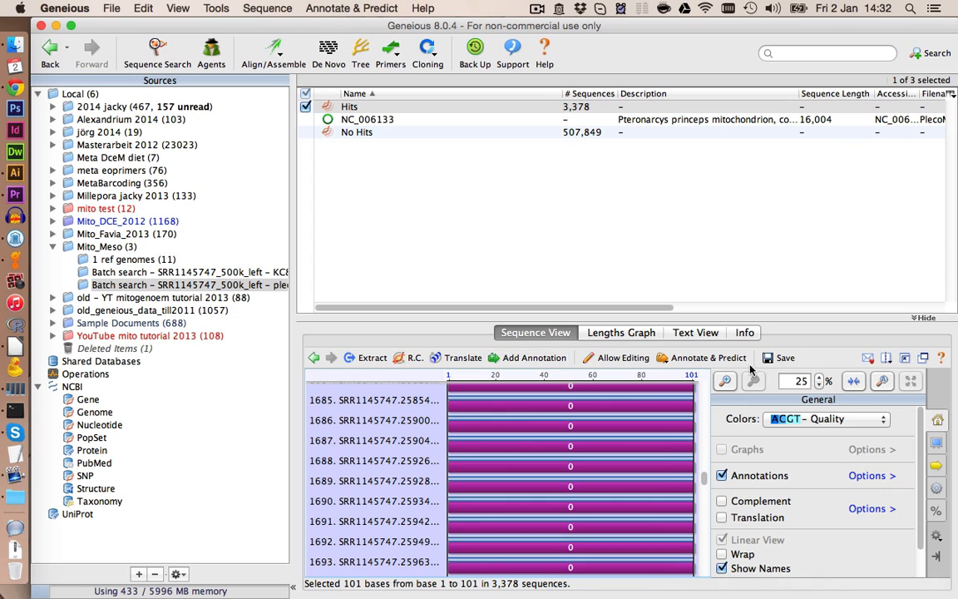
click(782, 361)
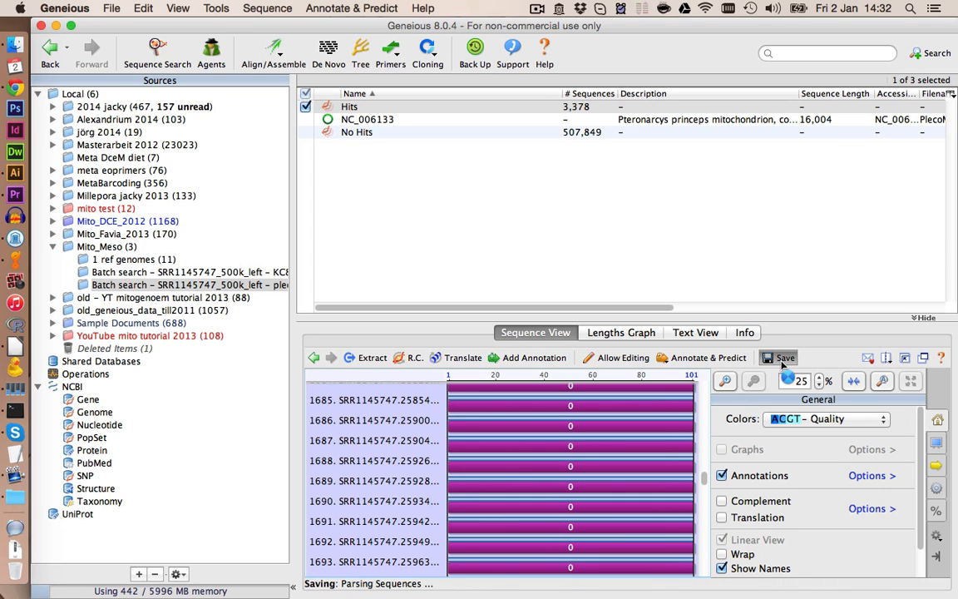
- Map the annotated Hits reads to reference NC_006133 with High Sensitivity / Medium settings
shift+click(391, 121)
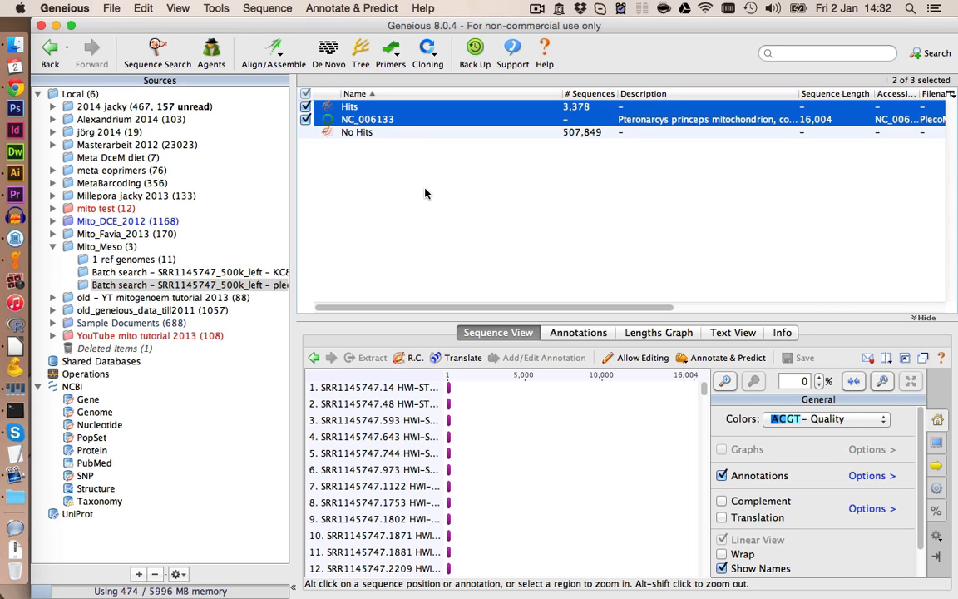
click(274, 51)
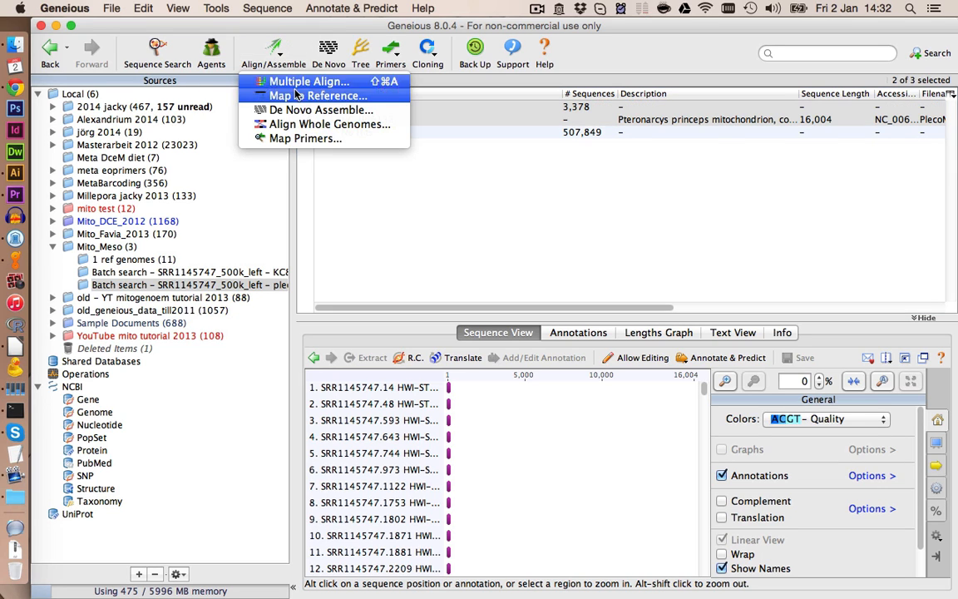
click(304, 98)
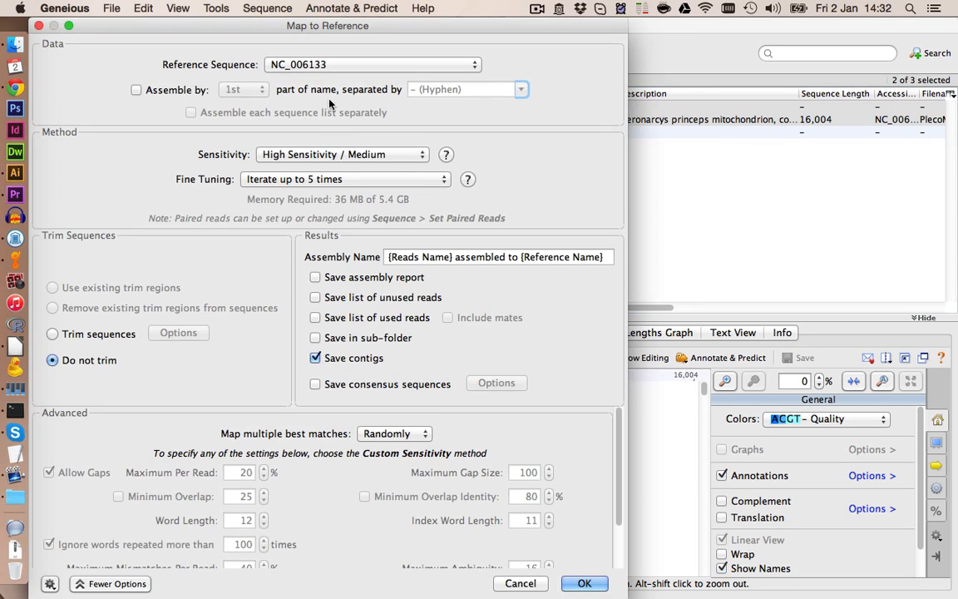
click(113, 583)
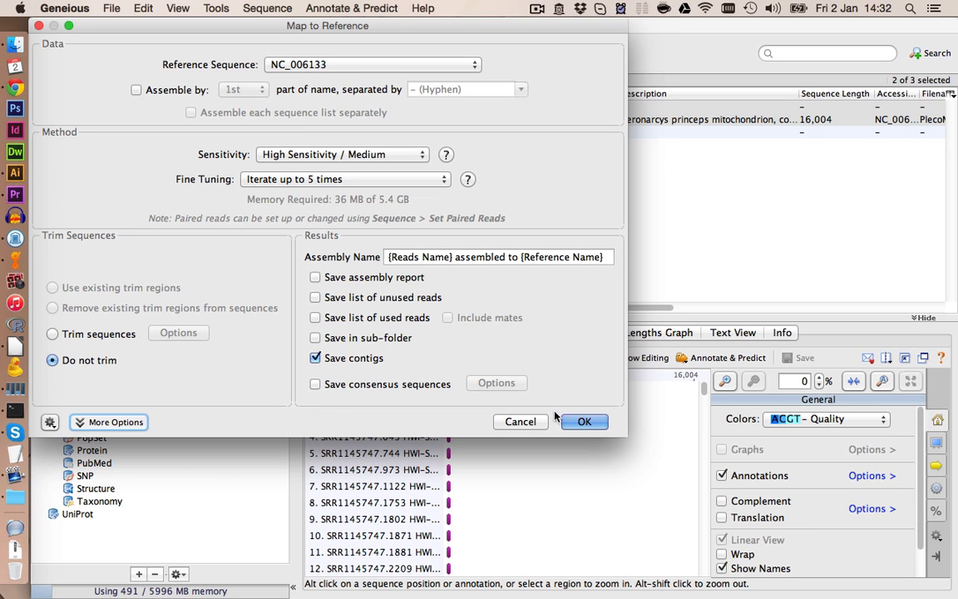
click(583, 422)
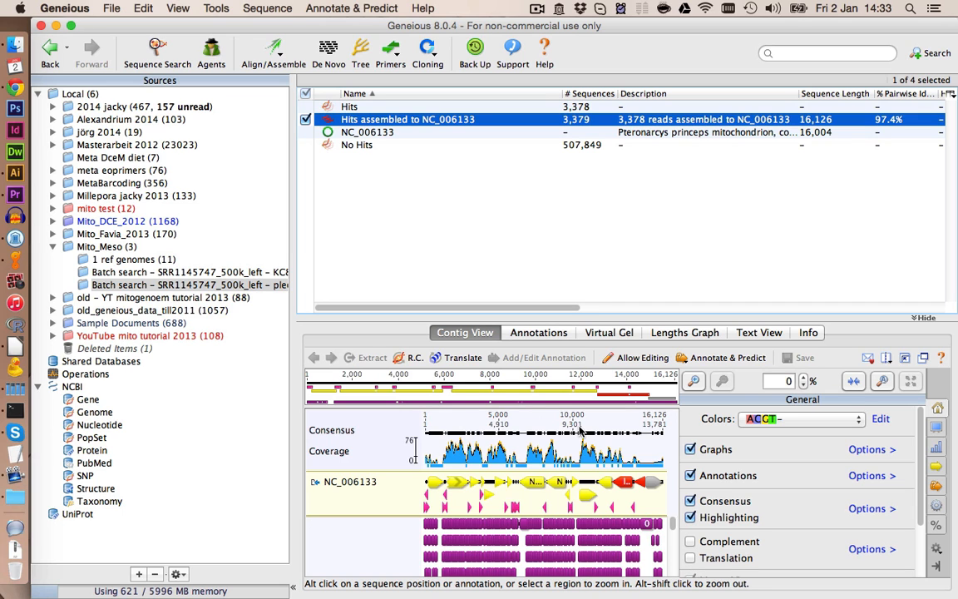
- Enlarge the contig view and hide the Motif annotations on the mapped reads
click(906, 357)
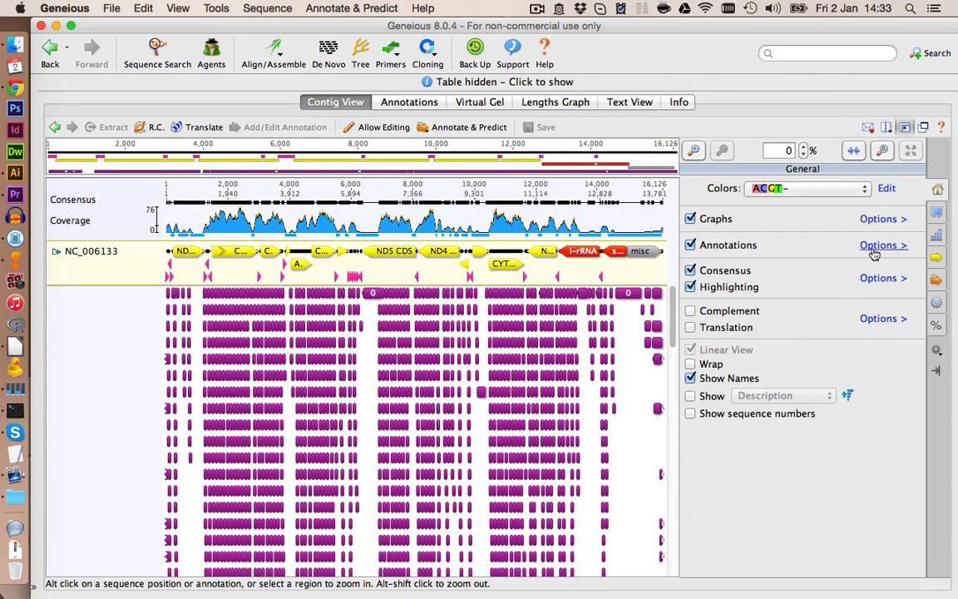
click(815, 222)
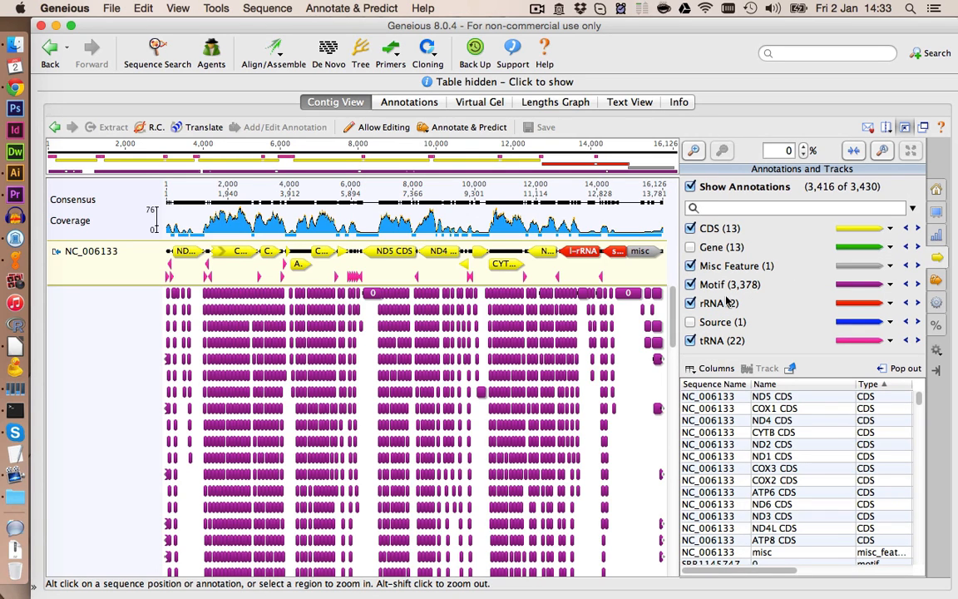
click(690, 284)
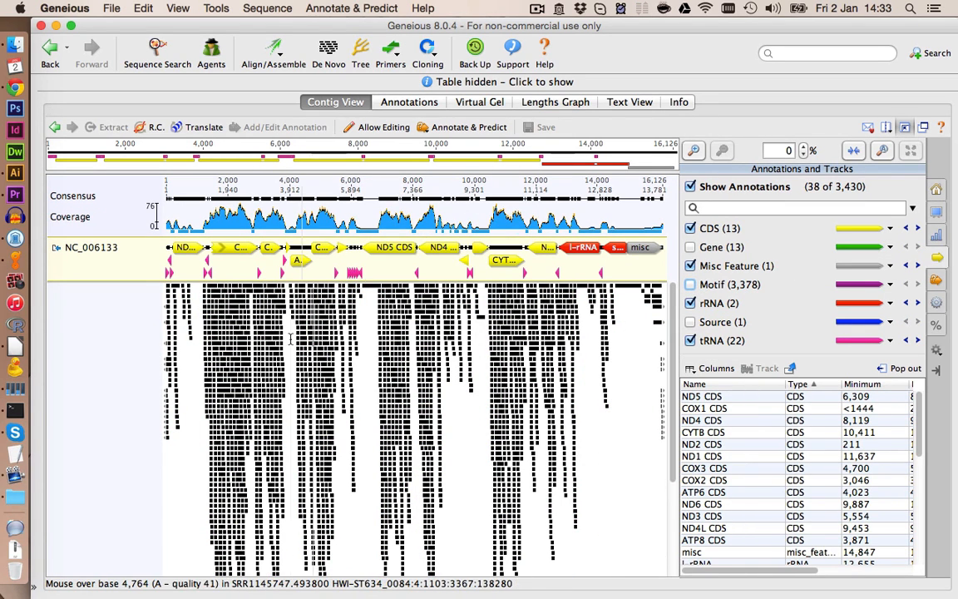
click(227, 349)
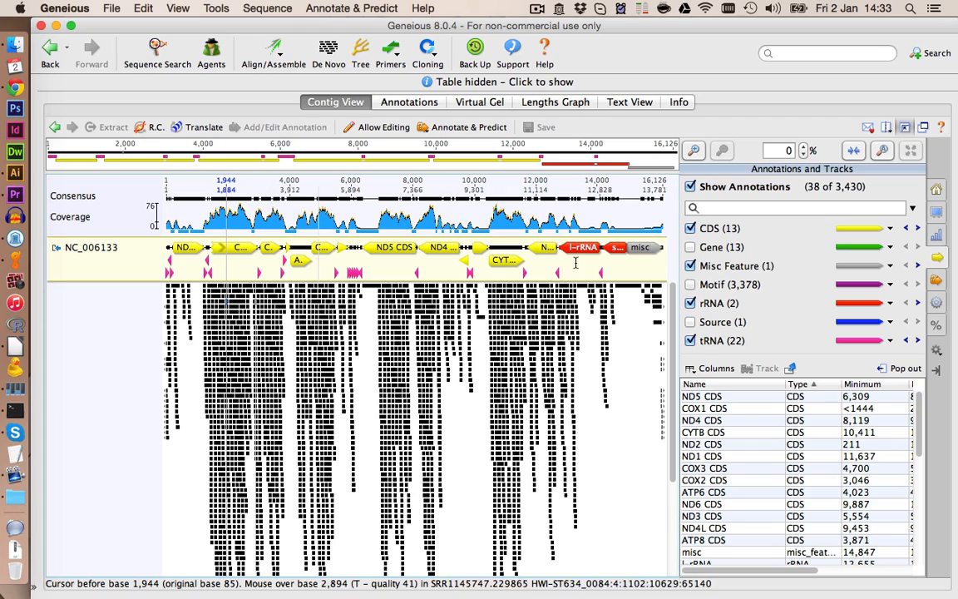
- Zoom into the COX1 region of the contig and inspect the aligned reads and a column of bases
click(694, 150)
click(694, 150)
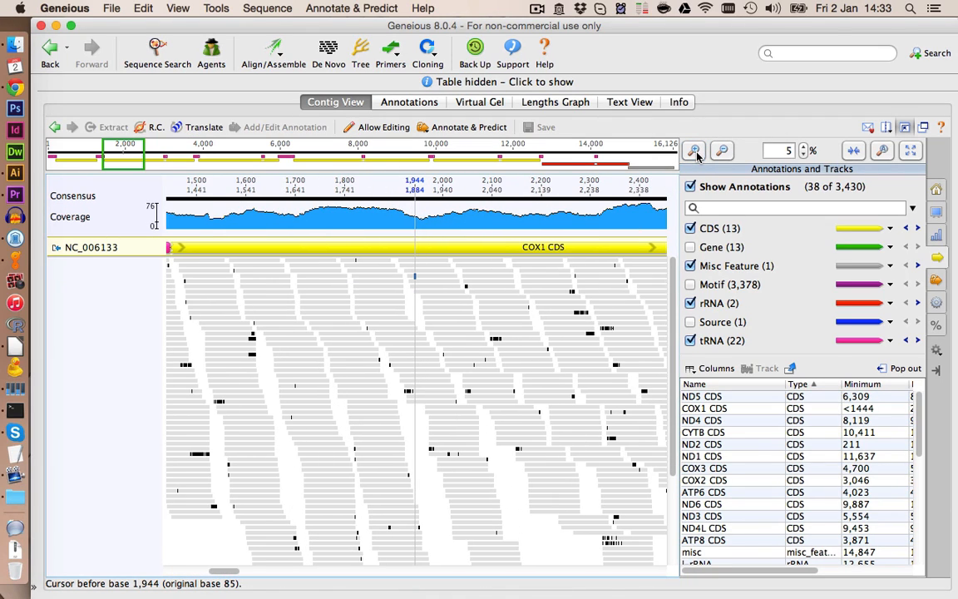
drag(230, 572, 224, 573)
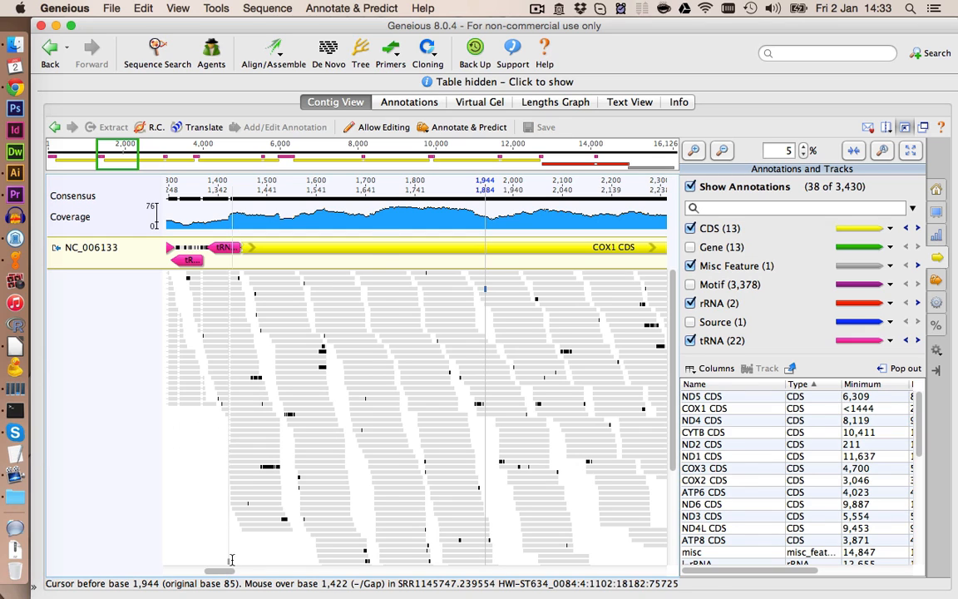
scroll(390, 453, down, 5)
scroll(406, 449, up, 5)
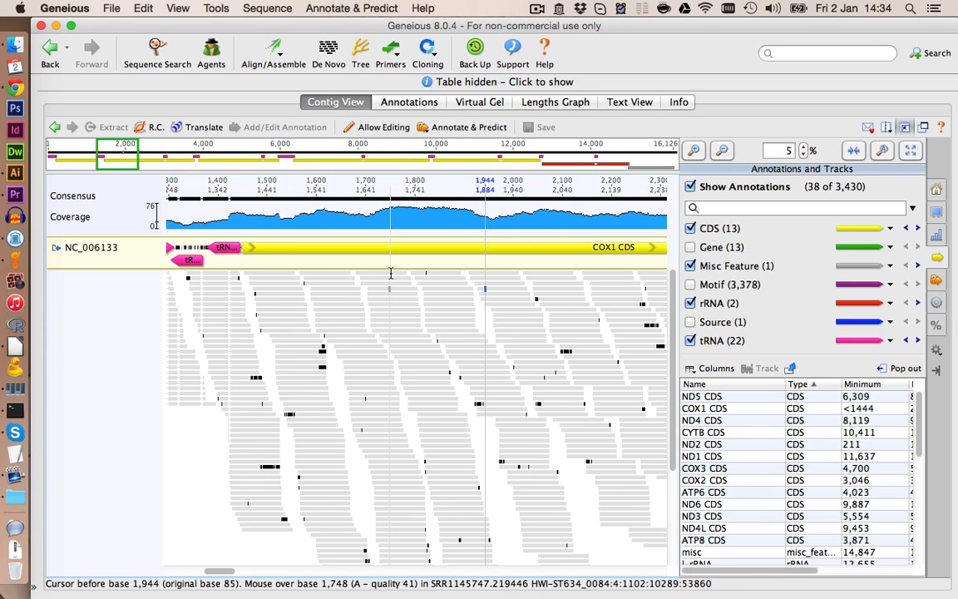
click(393, 308)
drag(394, 308, 395, 431)
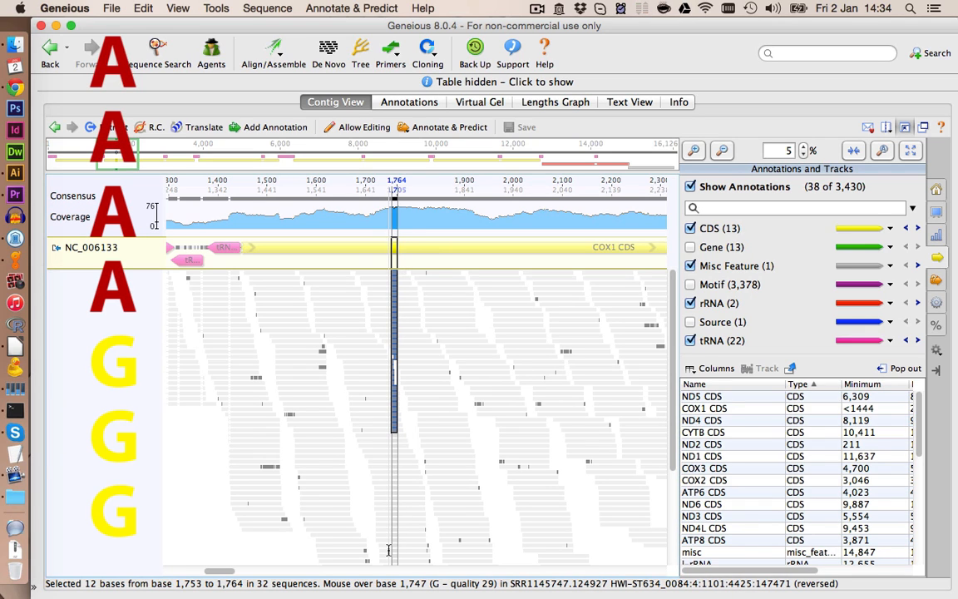
click(442, 440)
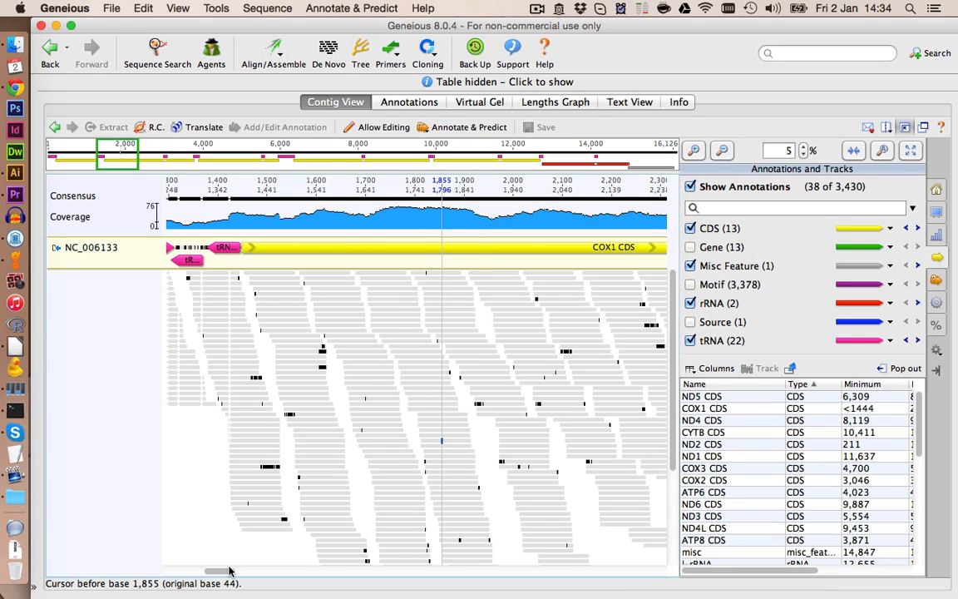
- Scroll along the contig through ND1 and the rRNA genes to examine read coverage
drag(231, 571, 211, 573)
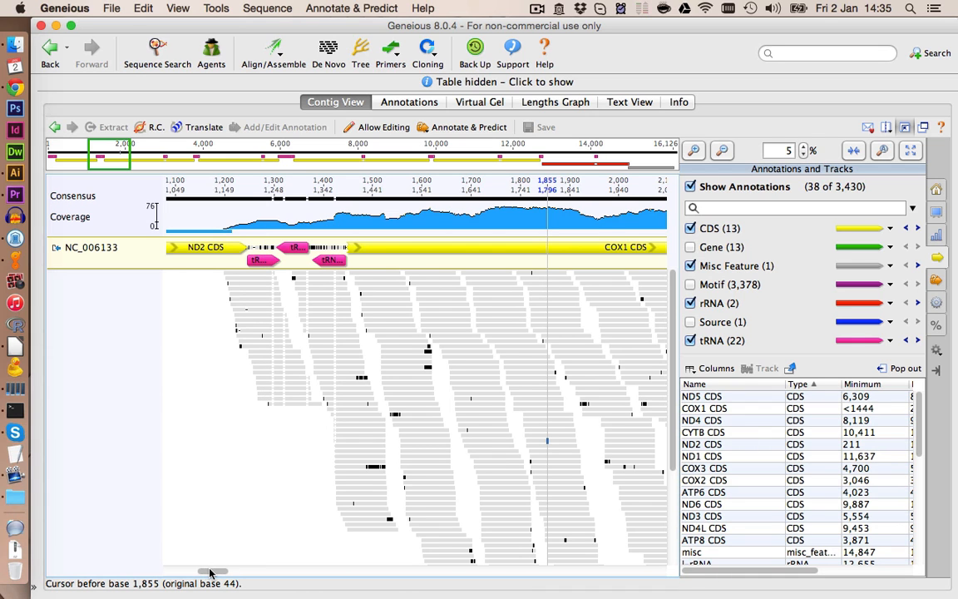
drag(210, 572, 242, 572)
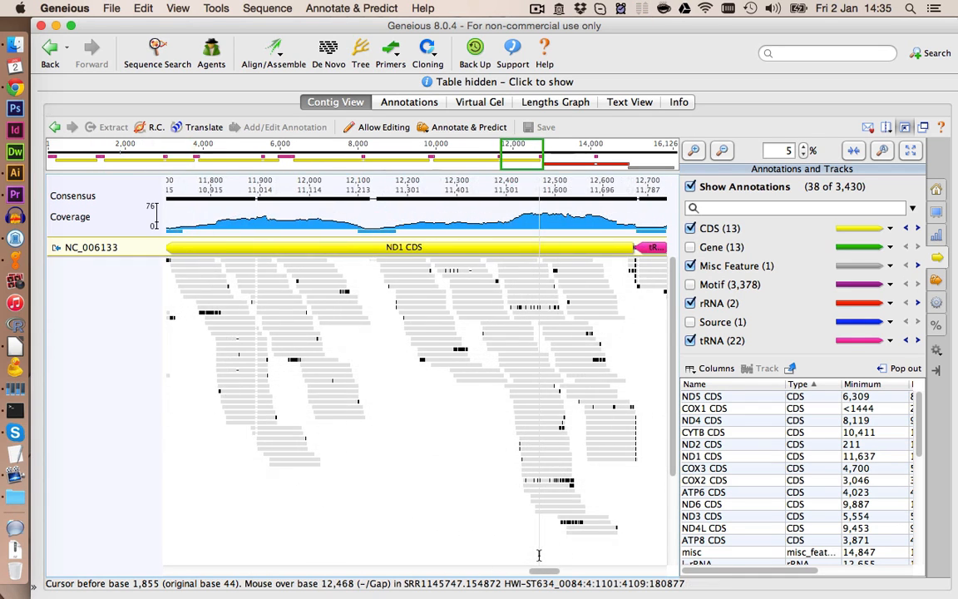
scroll(539, 555, right, 6)
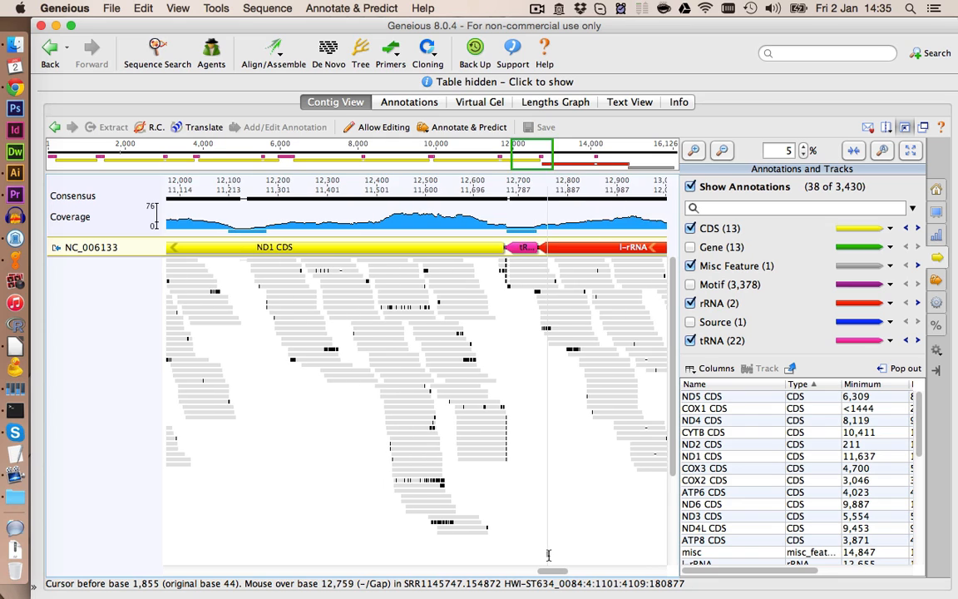
scroll(554, 555, right, 10)
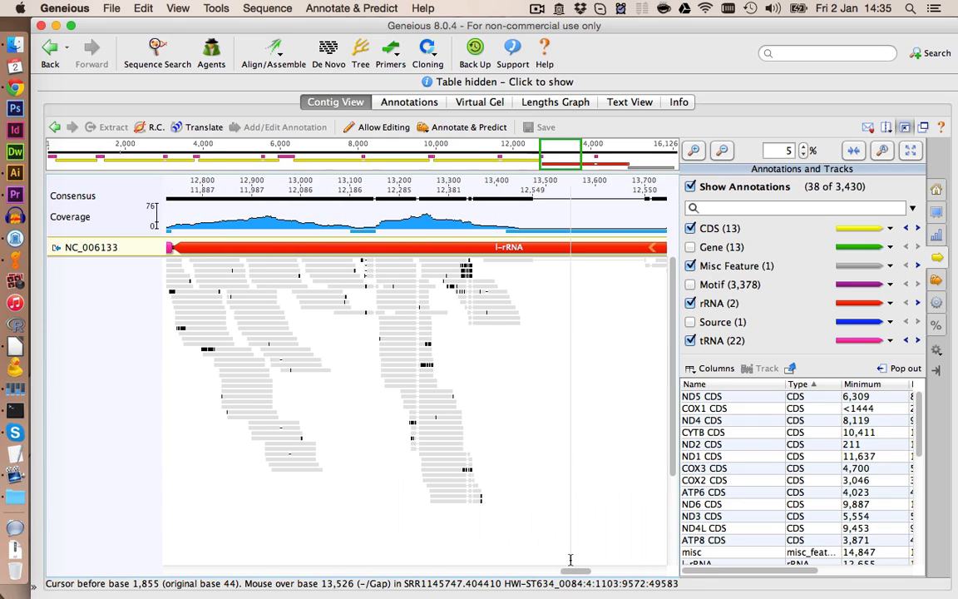
scroll(574, 559, right, 7)
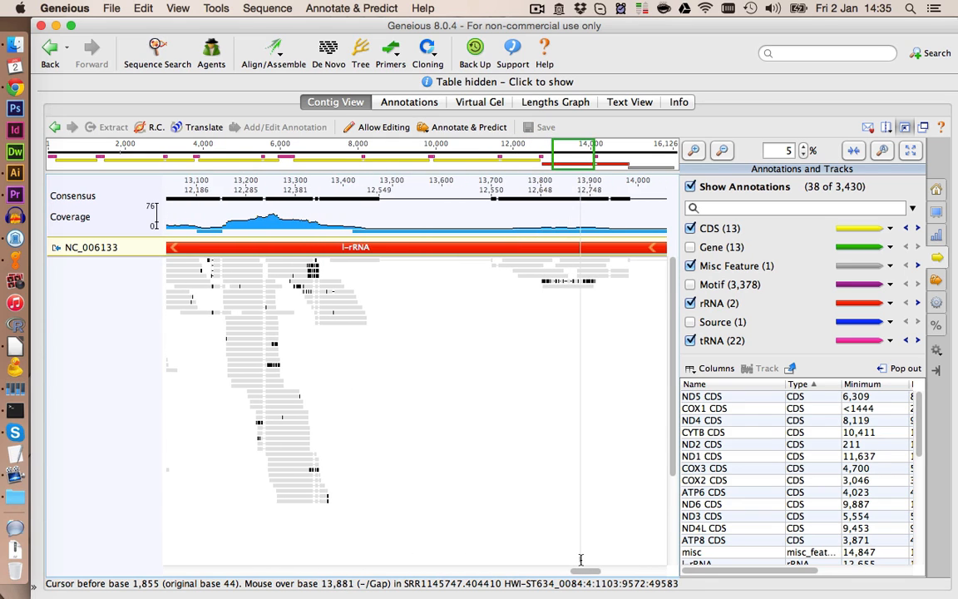
scroll(586, 560, right, 20)
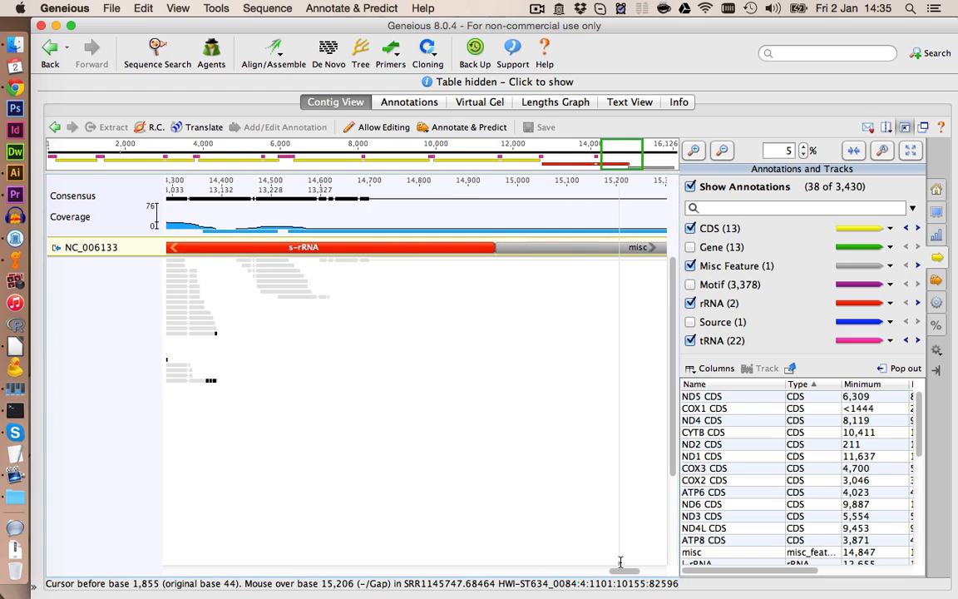
scroll(616, 558, right, 5)
scroll(594, 553, left, 15)
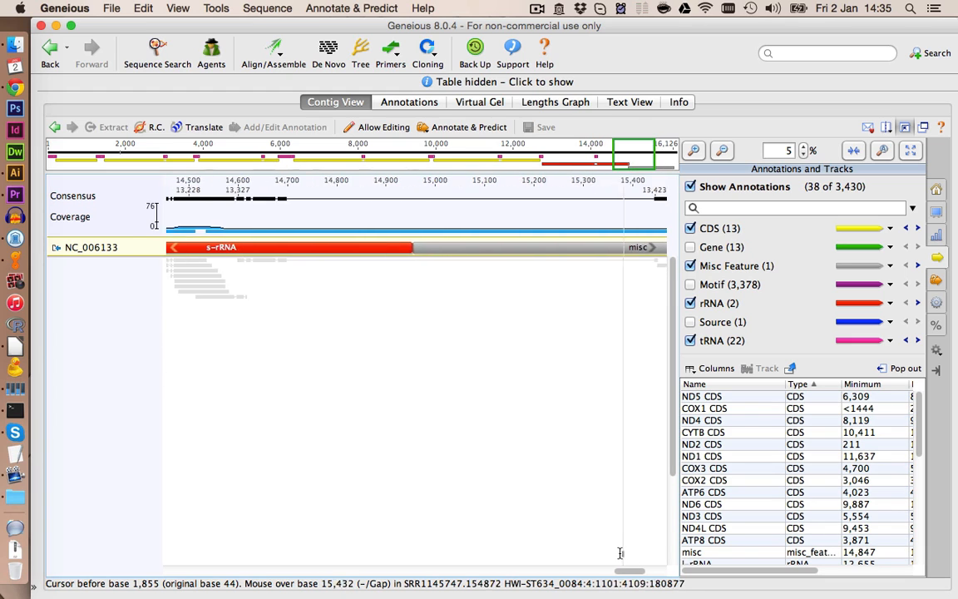
scroll(587, 549, left, 15)
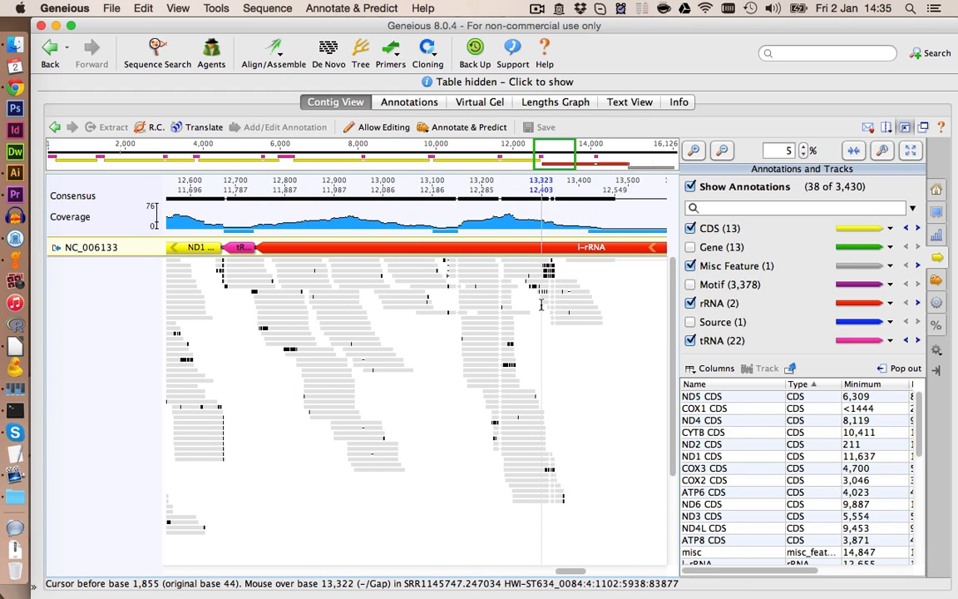
- Zoom to base level at position 13,323 in the l-rRNA and turn off disagreement highlighting
click(542, 308)
click(694, 151)
click(694, 150)
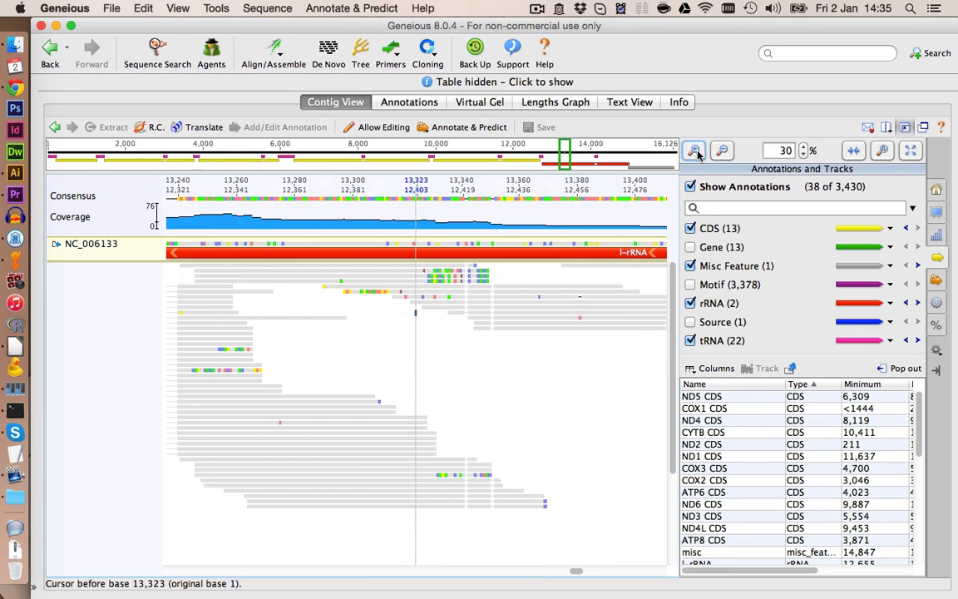
click(695, 151)
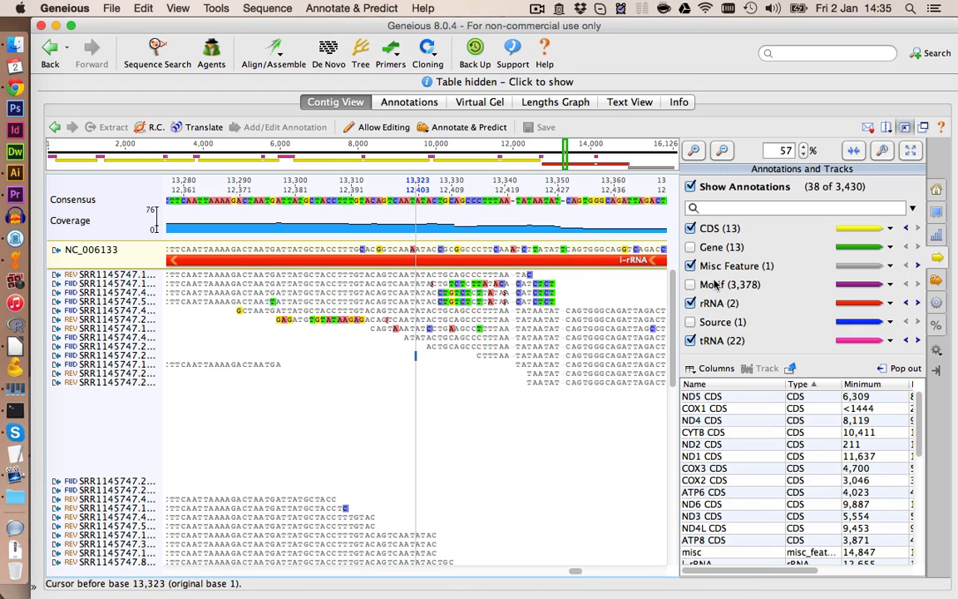
click(937, 190)
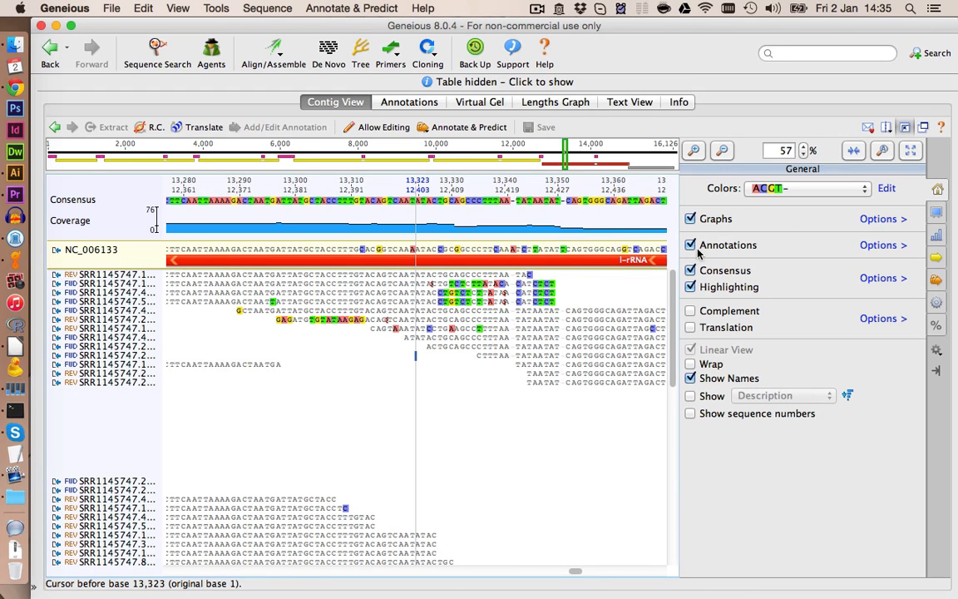
click(691, 287)
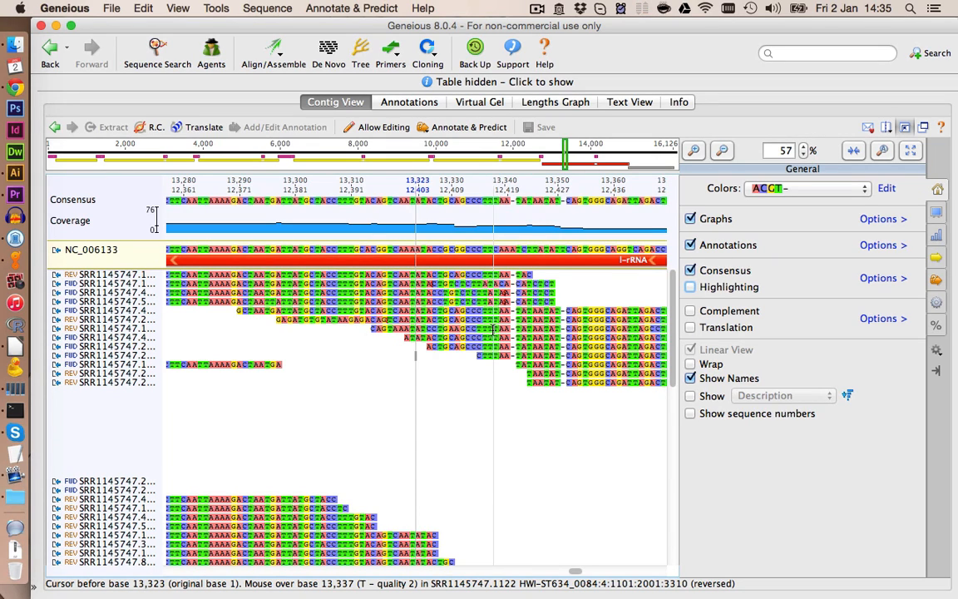
- Select the whole consensus sequence of the contig and extract it as a new document
click(723, 150)
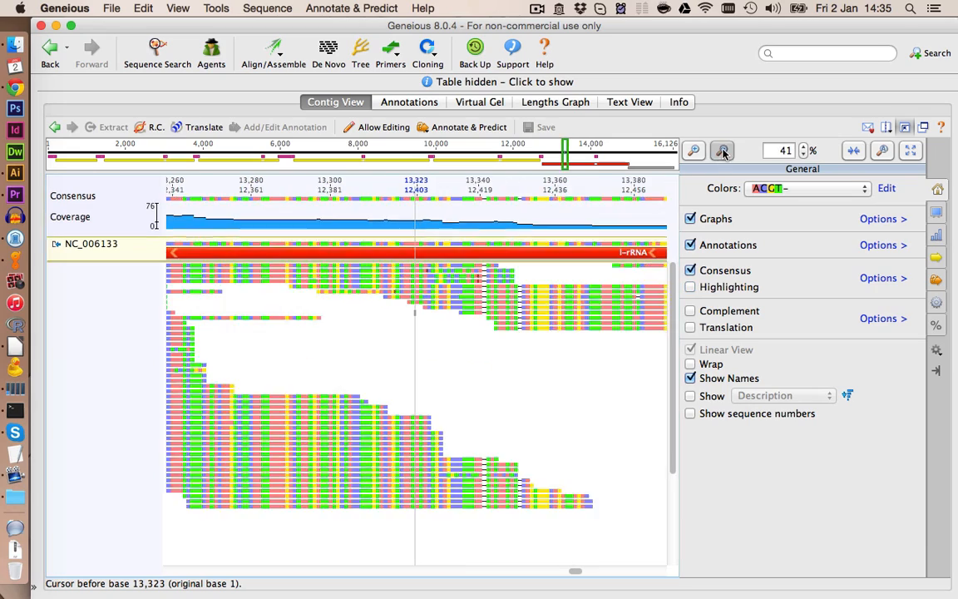
click(722, 150)
click(723, 150)
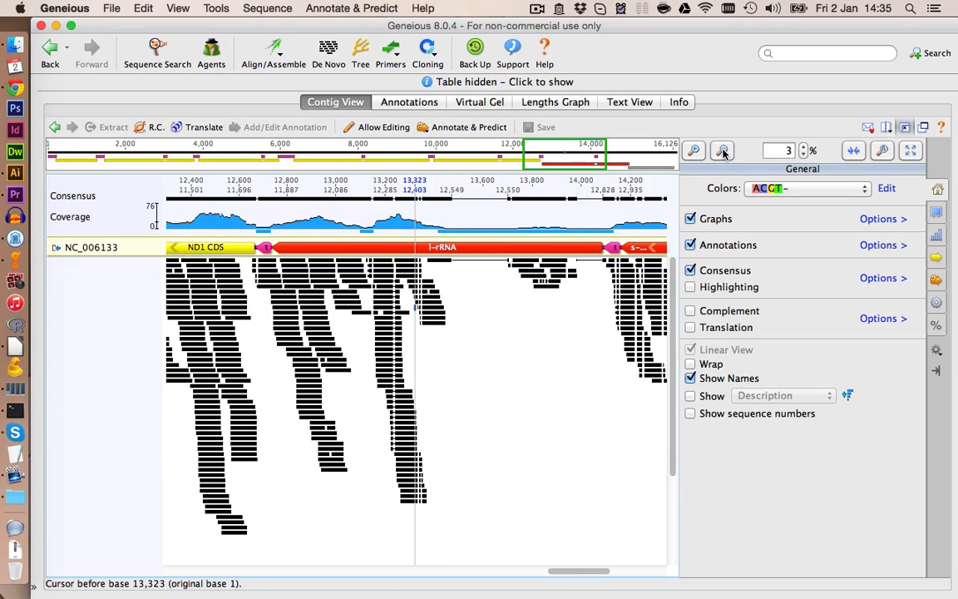
click(723, 150)
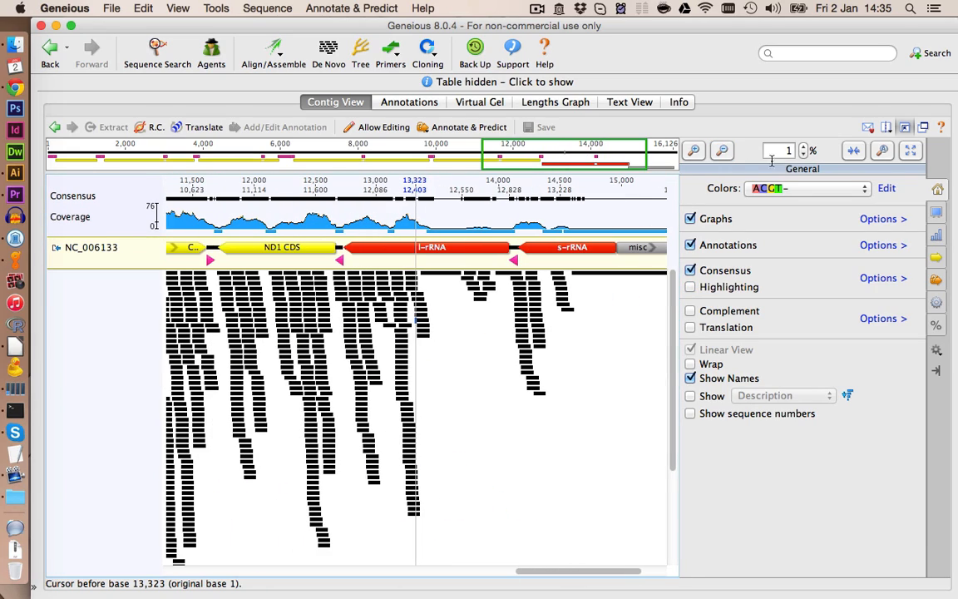
click(905, 127)
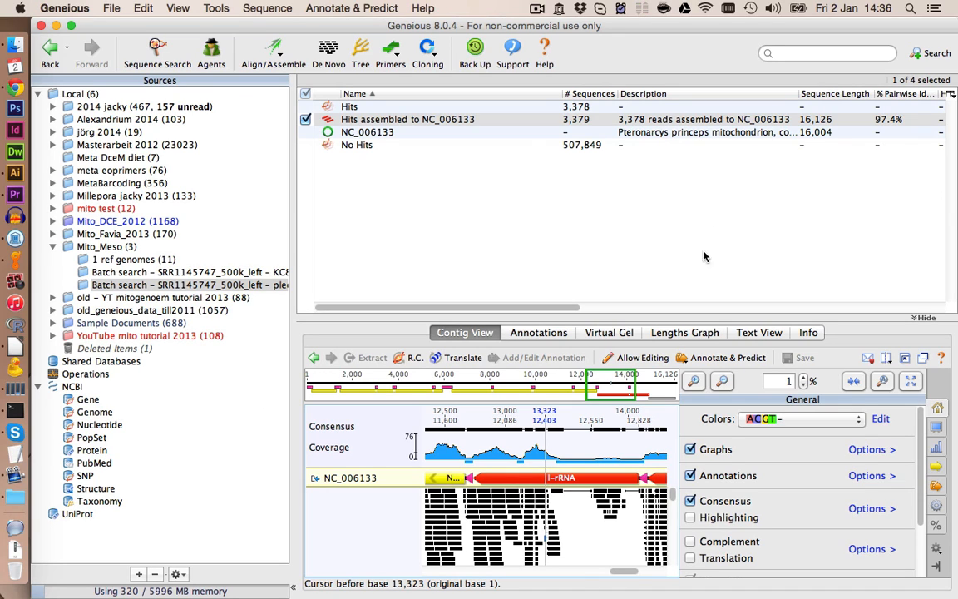
click(395, 420)
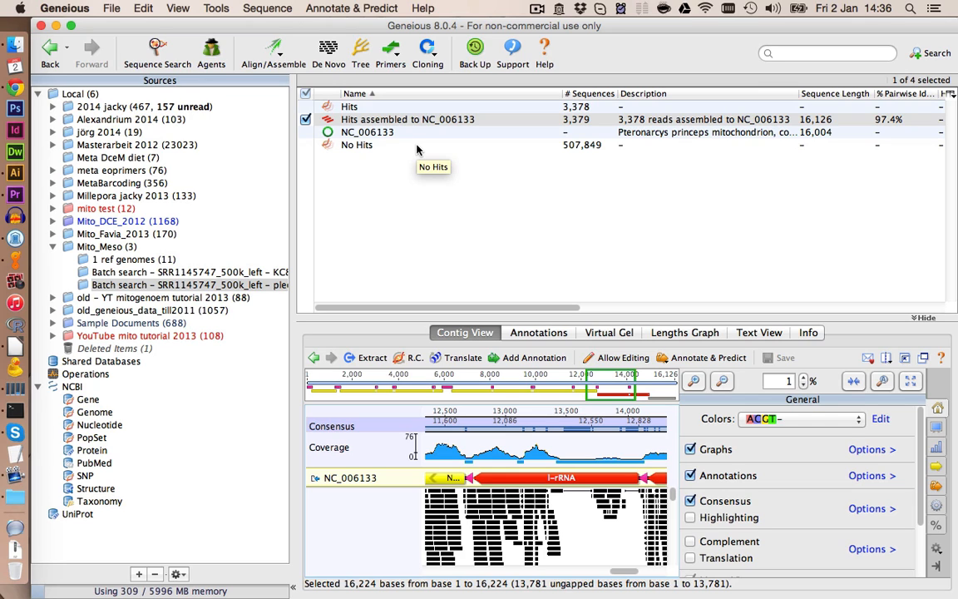
scroll(362, 406, left, 5)
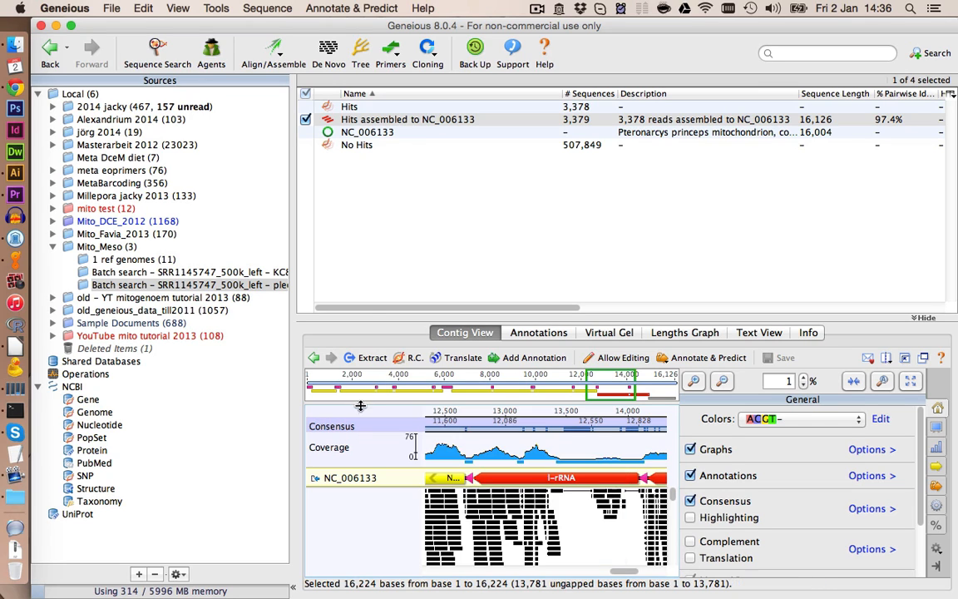
right_click(362, 429)
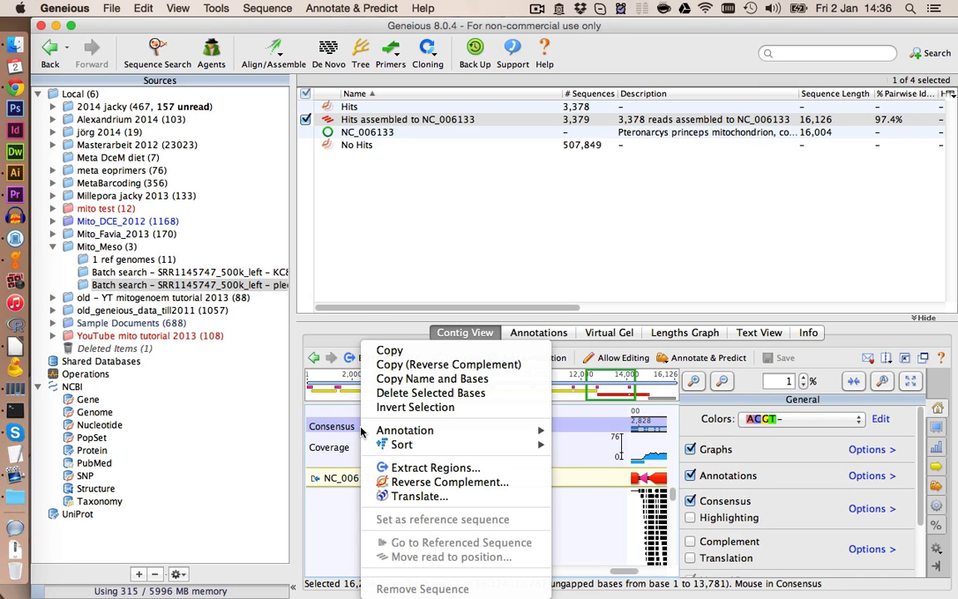
click(391, 470)
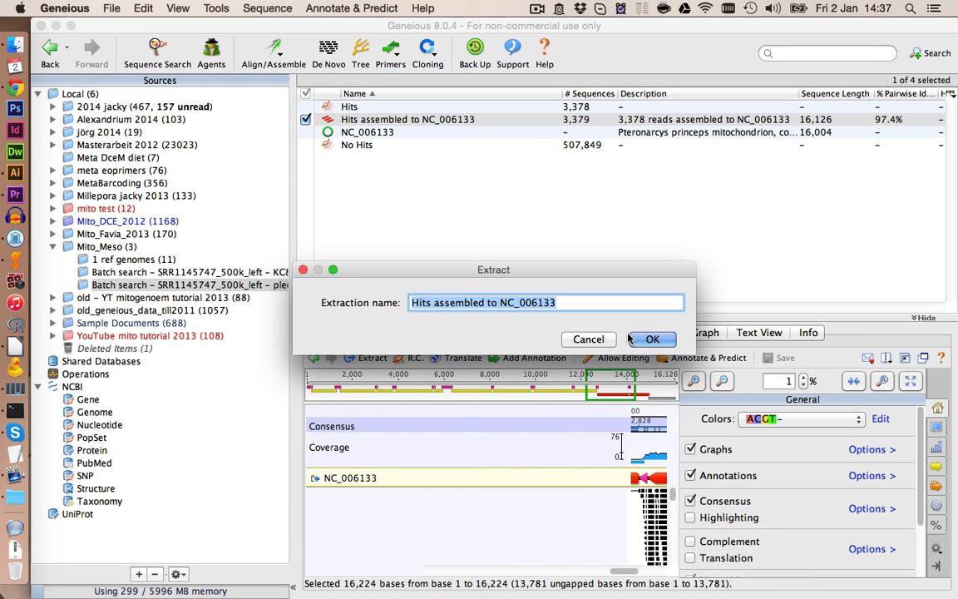
click(653, 340)
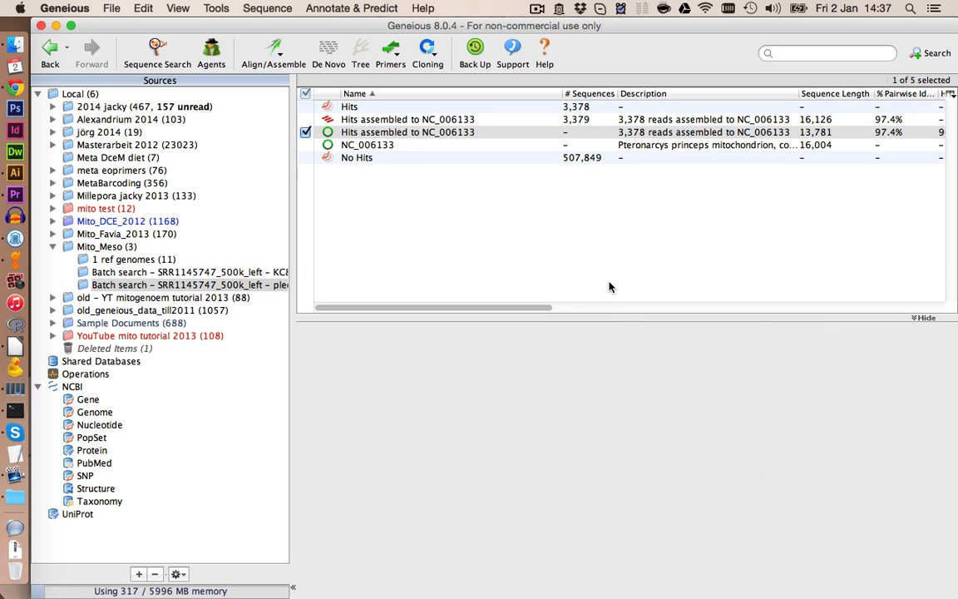
- Rename the extracted consensus document as Draft_v1
click(475, 473)
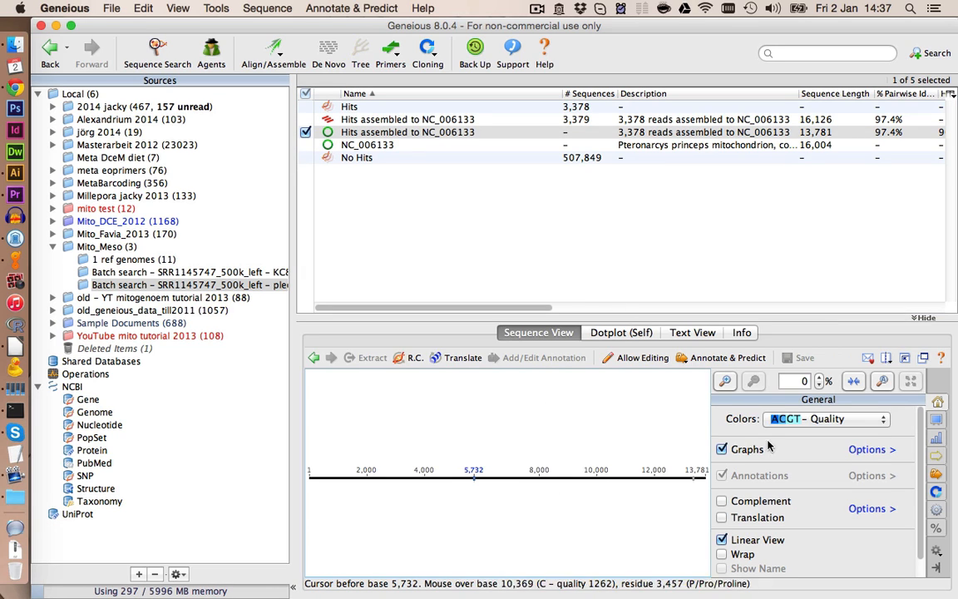
click(724, 381)
click(724, 382)
click(725, 382)
click(724, 382)
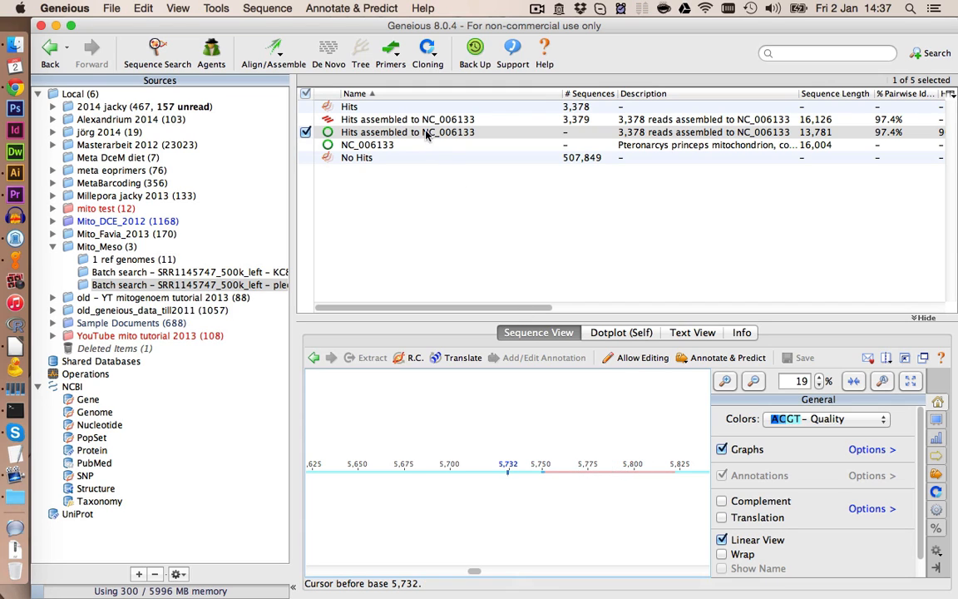
click(413, 133)
click(420, 135)
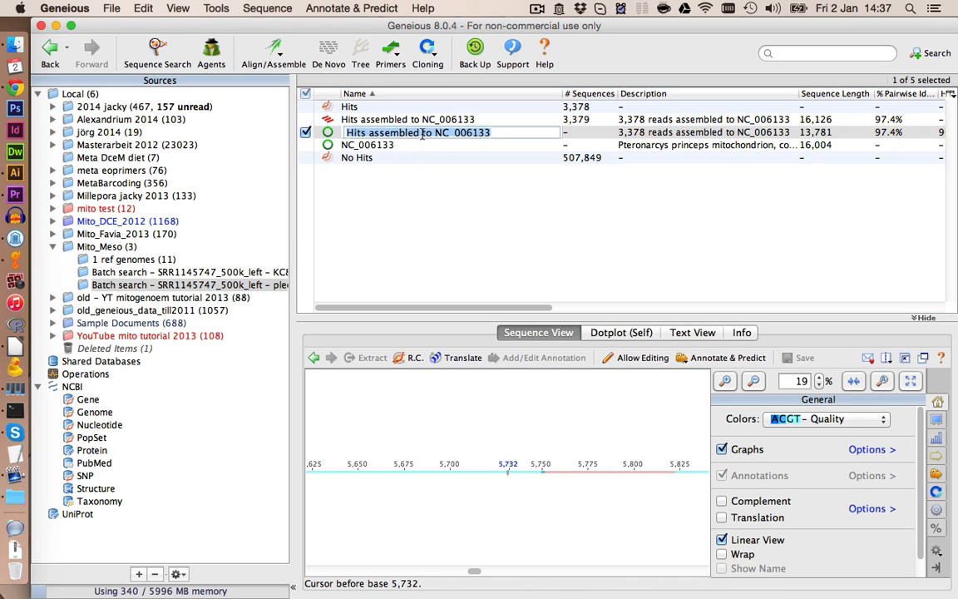
text(Dralt_v)
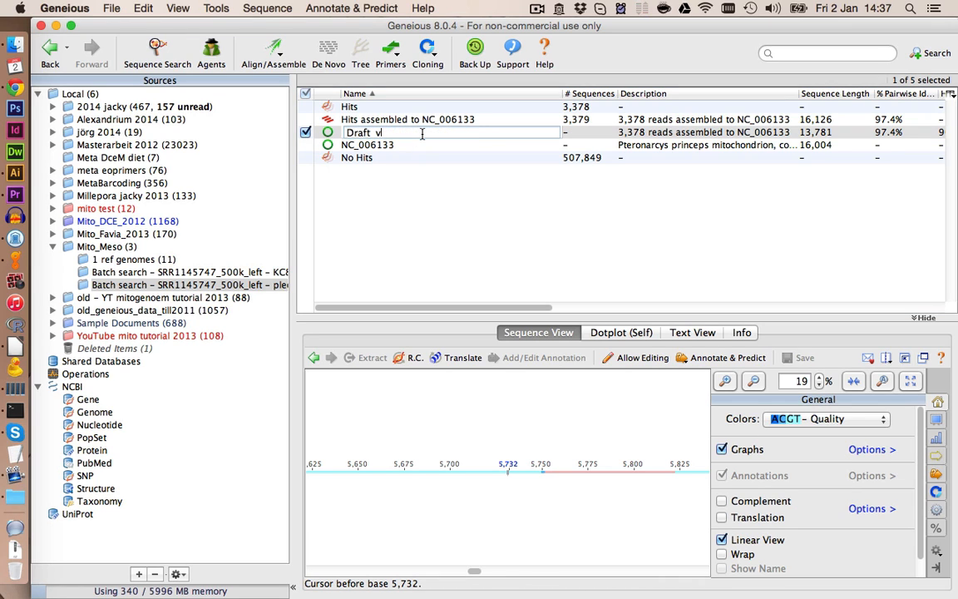
text(1)
key(Return)
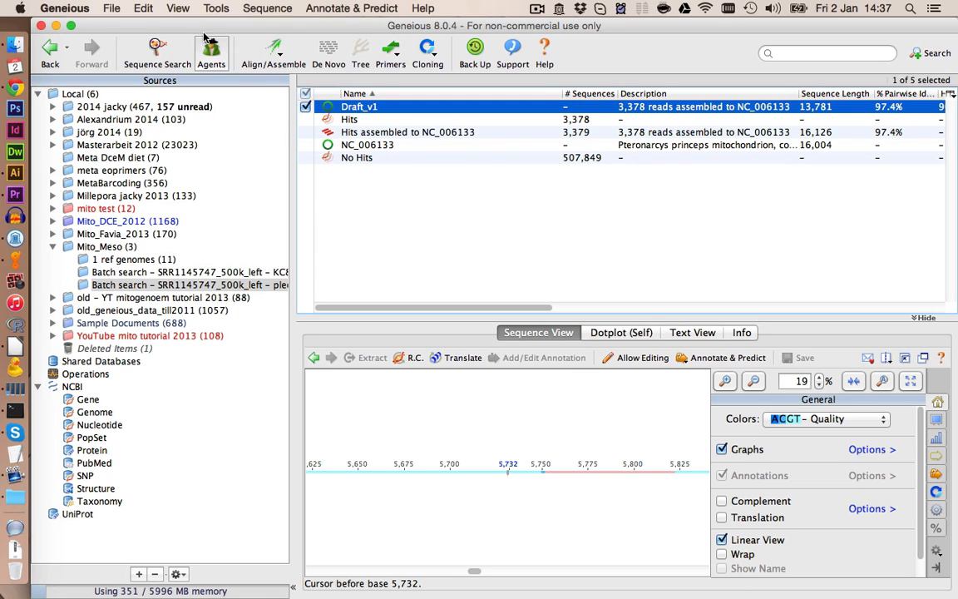
- Add the selected Draft_v1 sequence as a custom BLAST sequence database named Draft_v1
click(213, 8)
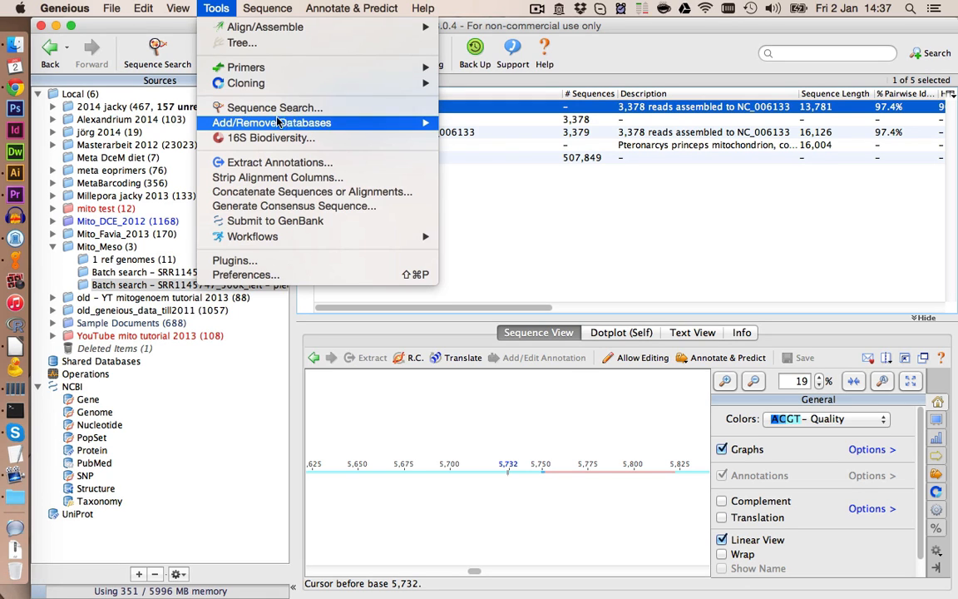
mouse_move(391, 122)
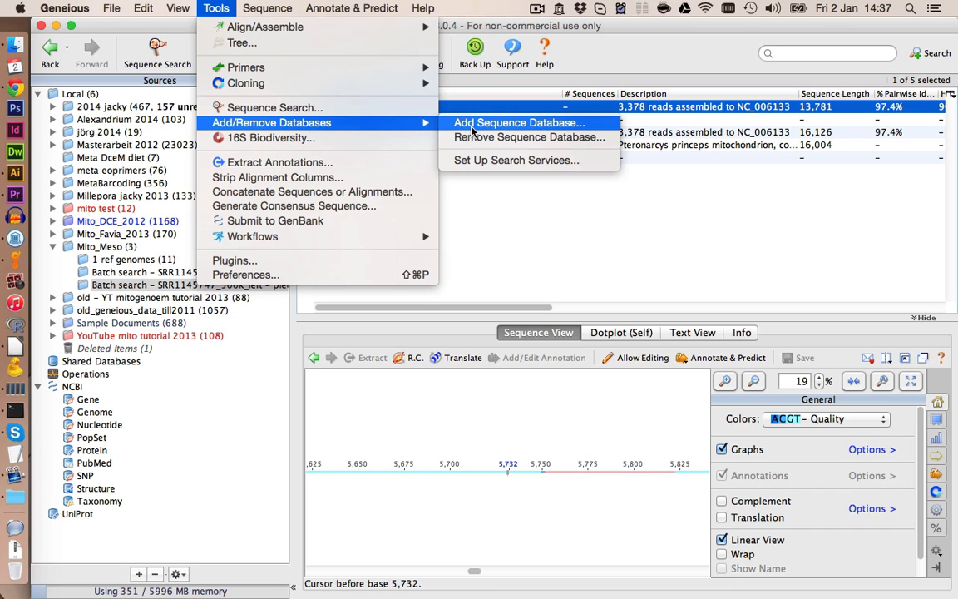
click(471, 130)
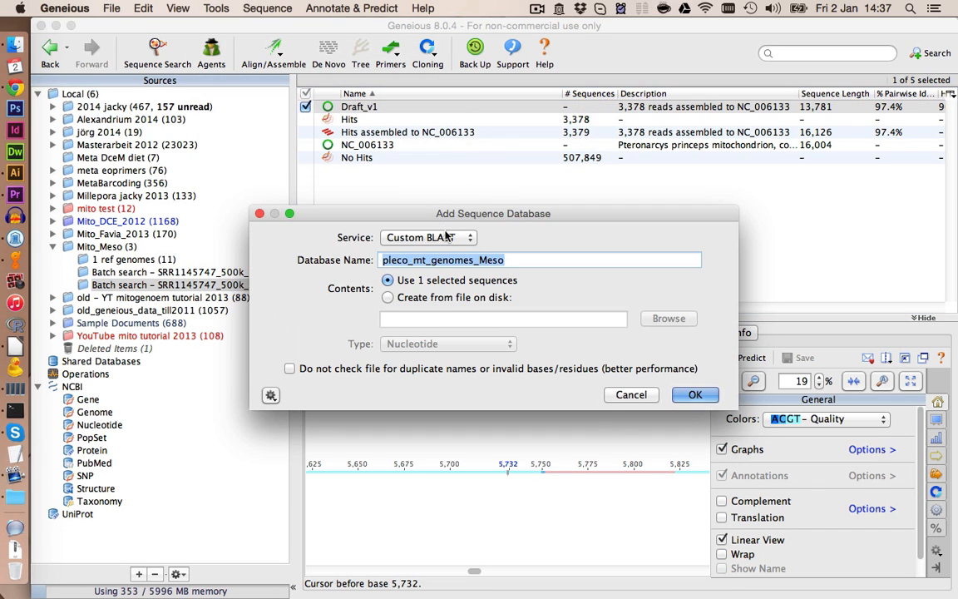
text(Draft_v1)
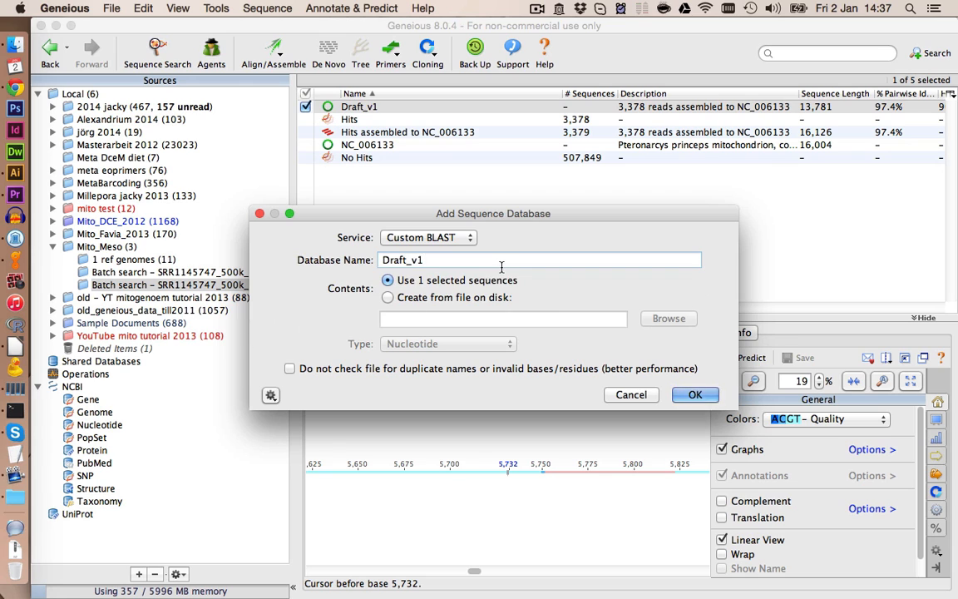
key(Return)
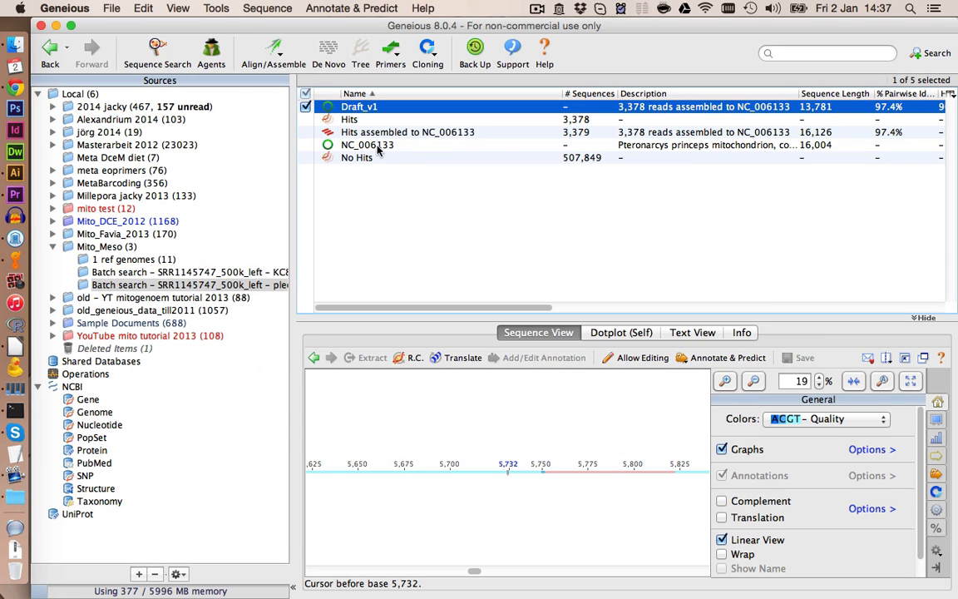
- Run a blastn batch search of the No Hits reads against the Draft v1 database
click(362, 158)
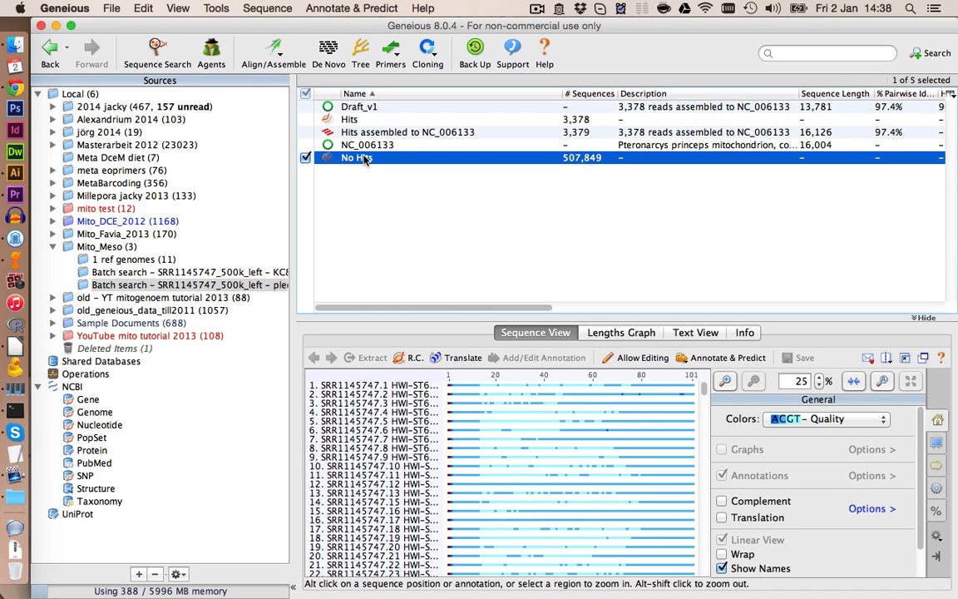
click(171, 51)
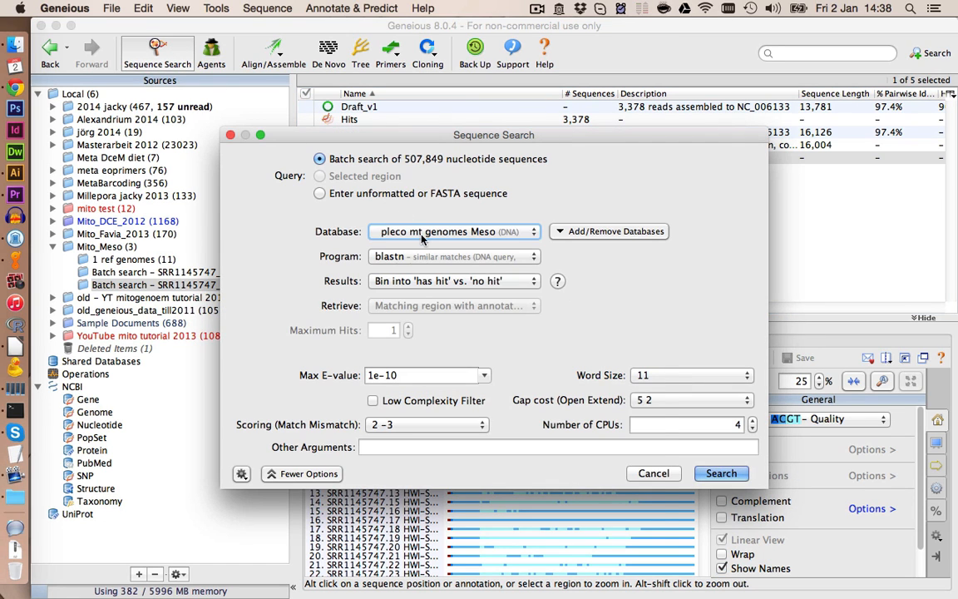
click(387, 231)
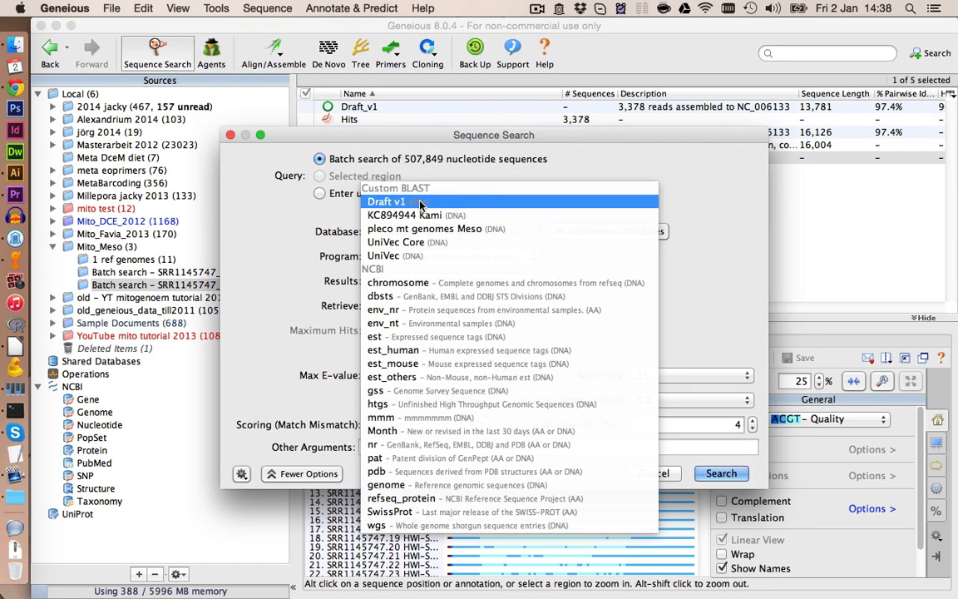
click(422, 205)
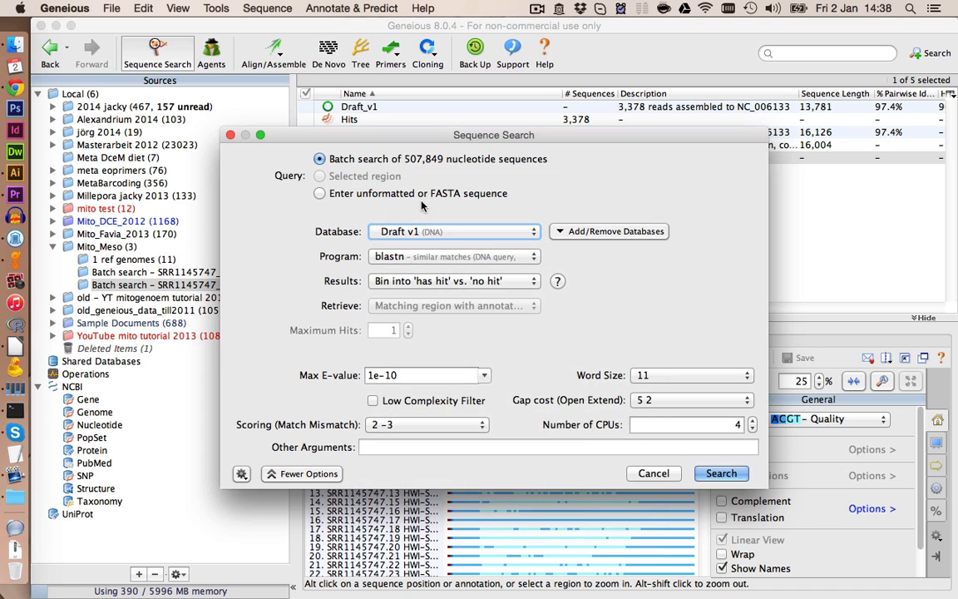
click(714, 474)
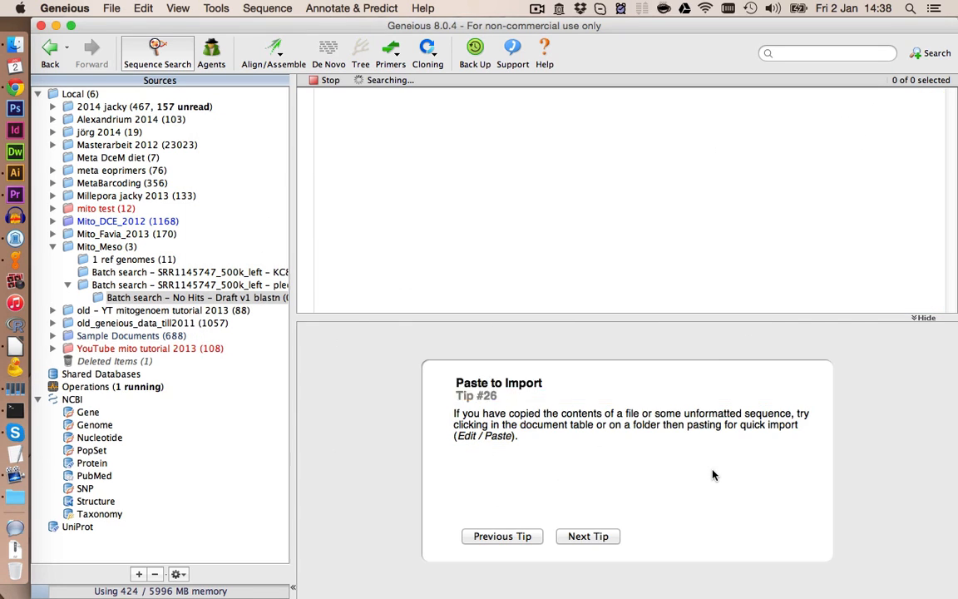
click(656, 368)
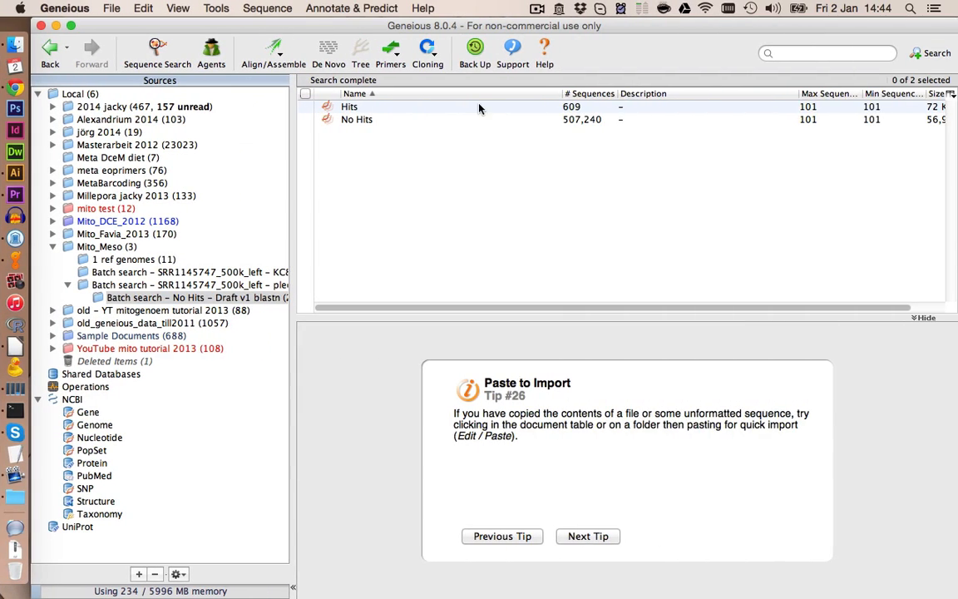
- Annotate all bases of every read in the new Hits list as an undirected ncRNA named 1, and save
click(476, 106)
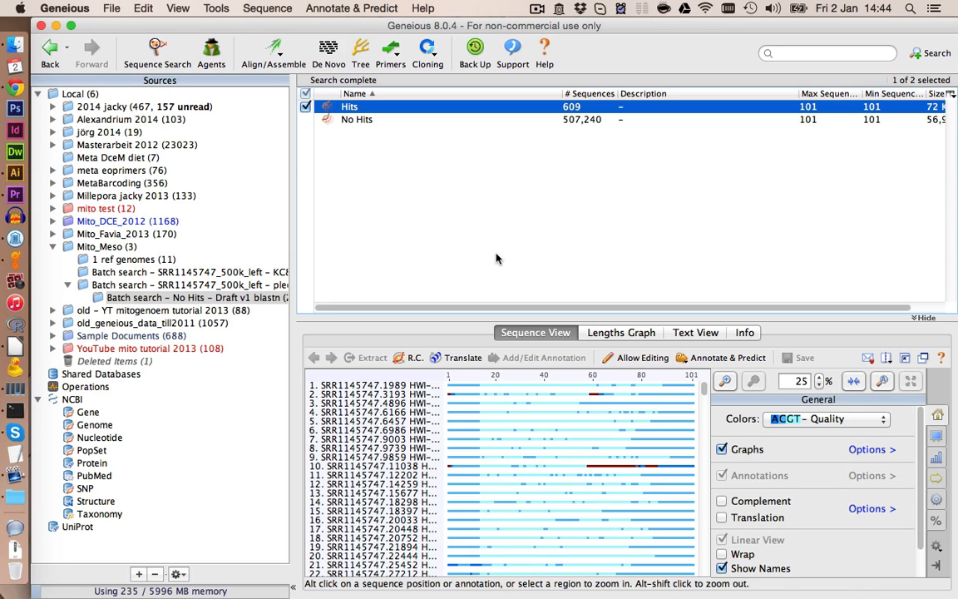
click(501, 405)
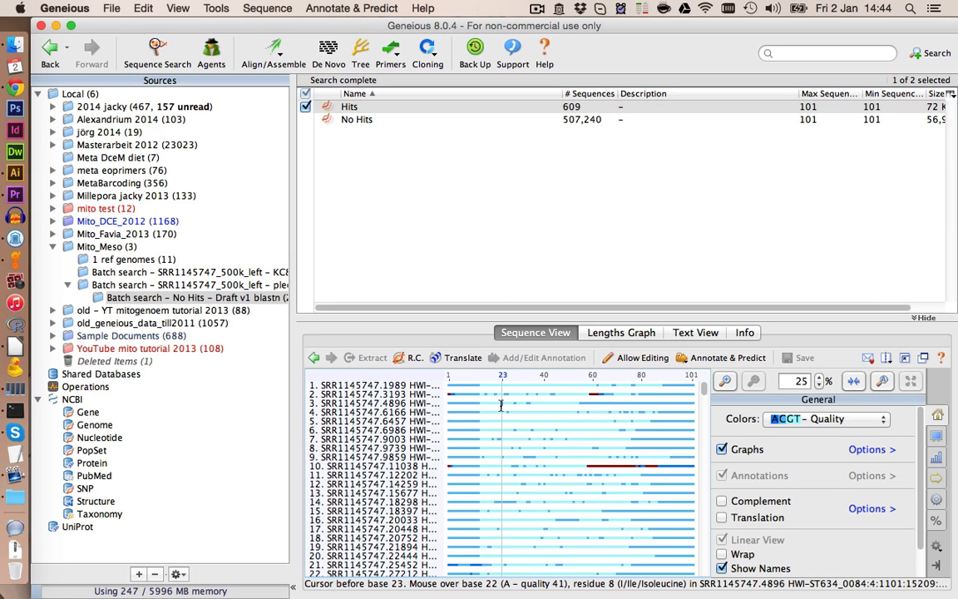
key(super+a)
click(532, 358)
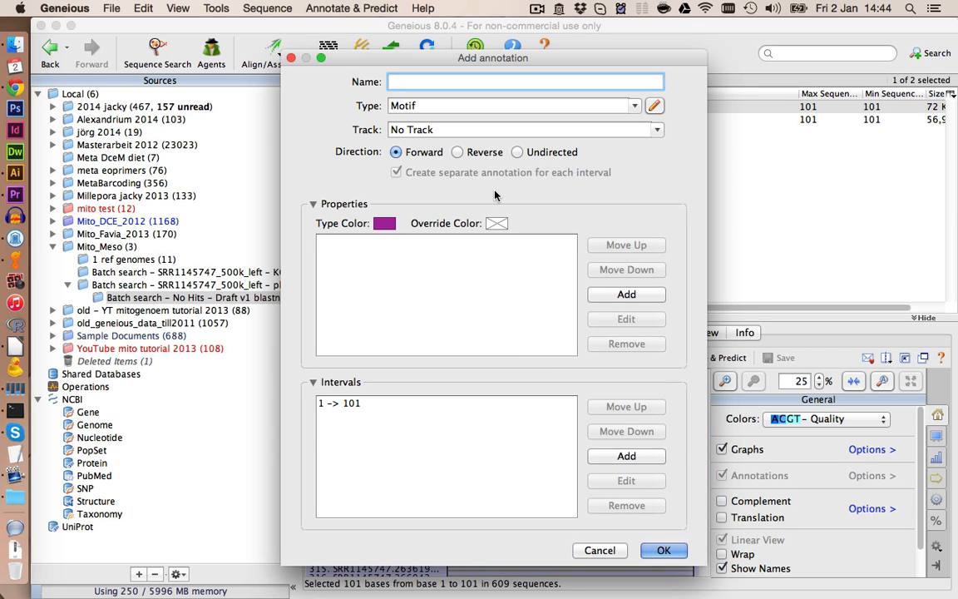
text(1)
click(635, 111)
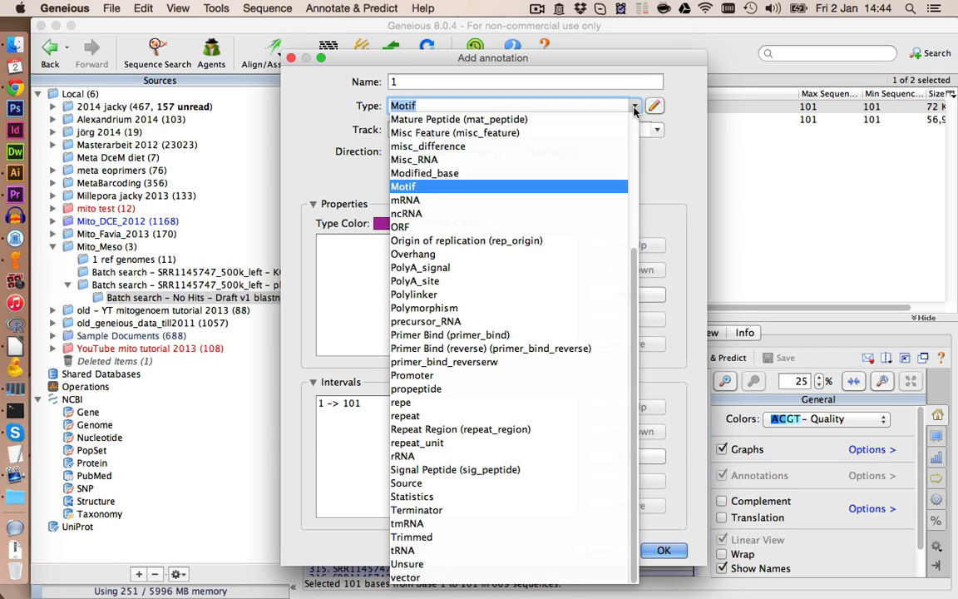
click(553, 214)
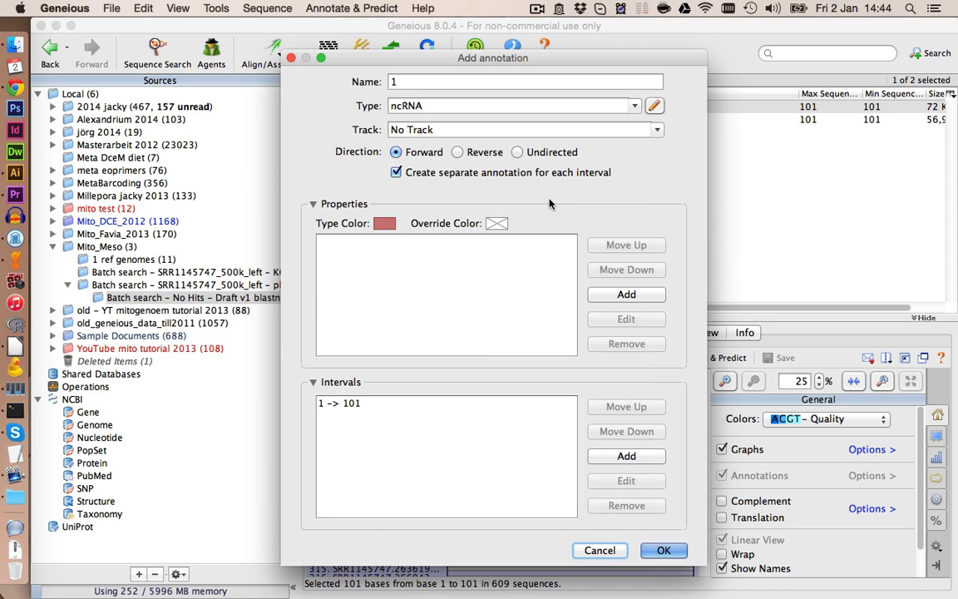
click(517, 152)
click(672, 553)
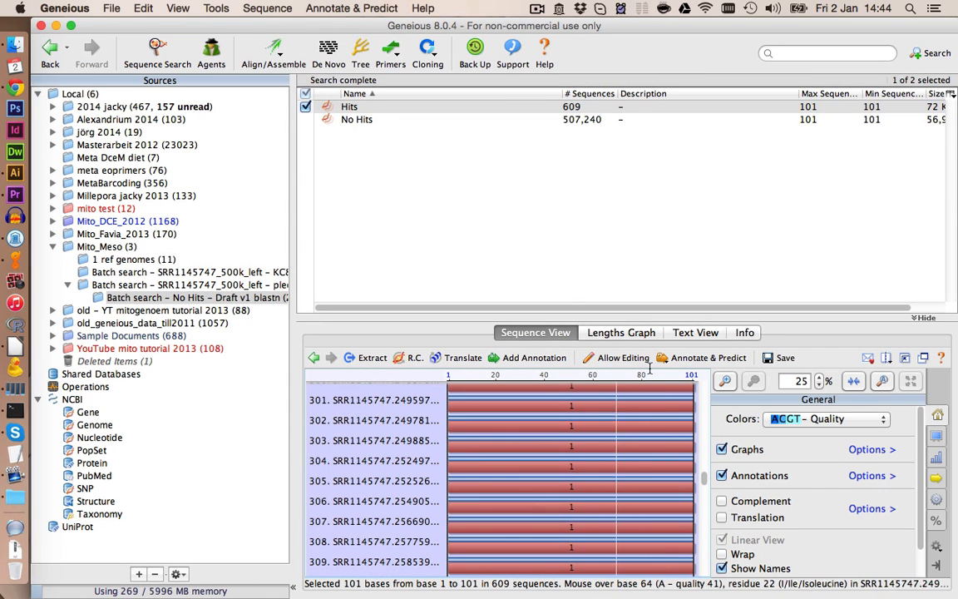
click(780, 359)
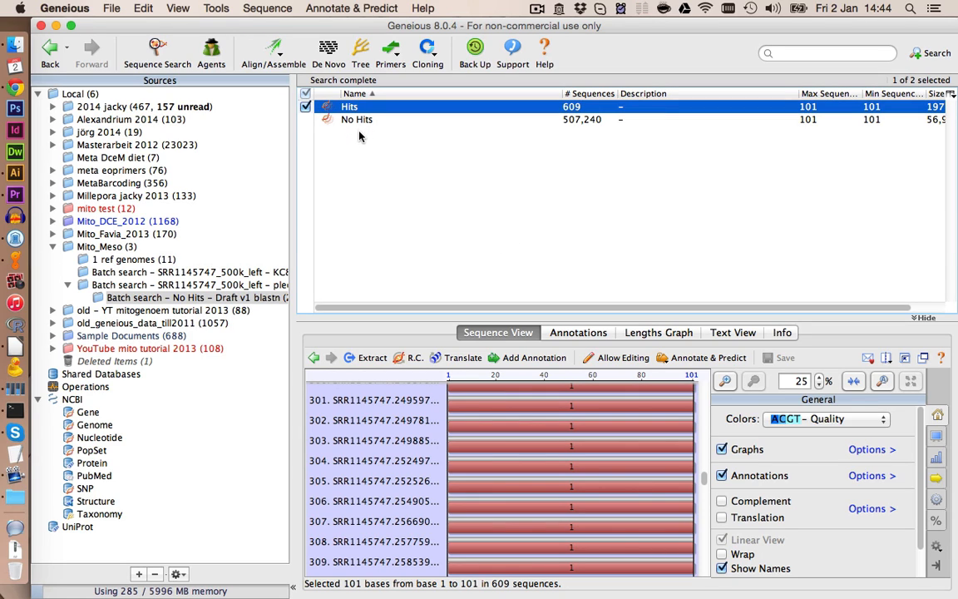
- Rename the new Hits document as Hits_v1
click(358, 107)
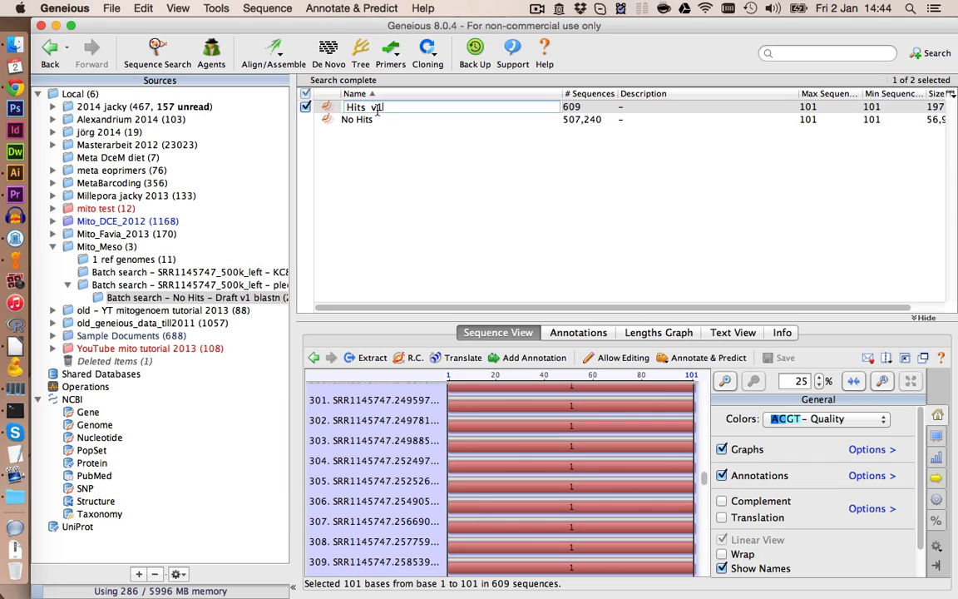
key(Return)
- Create a new folder named 1_Mito_Assembly inside the Mito_Meso folder
click(100, 247)
right_click(103, 248)
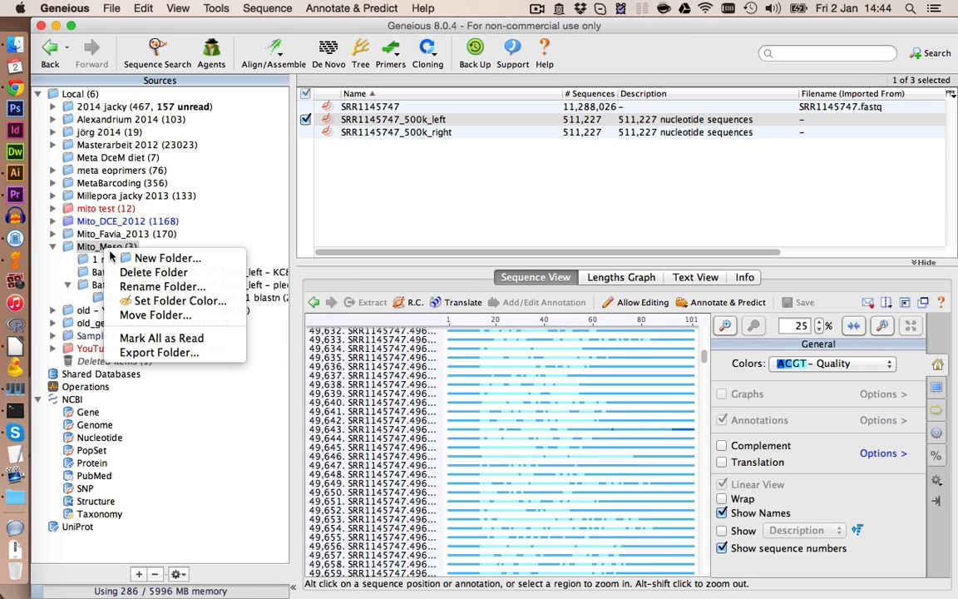
click(133, 258)
text(M)
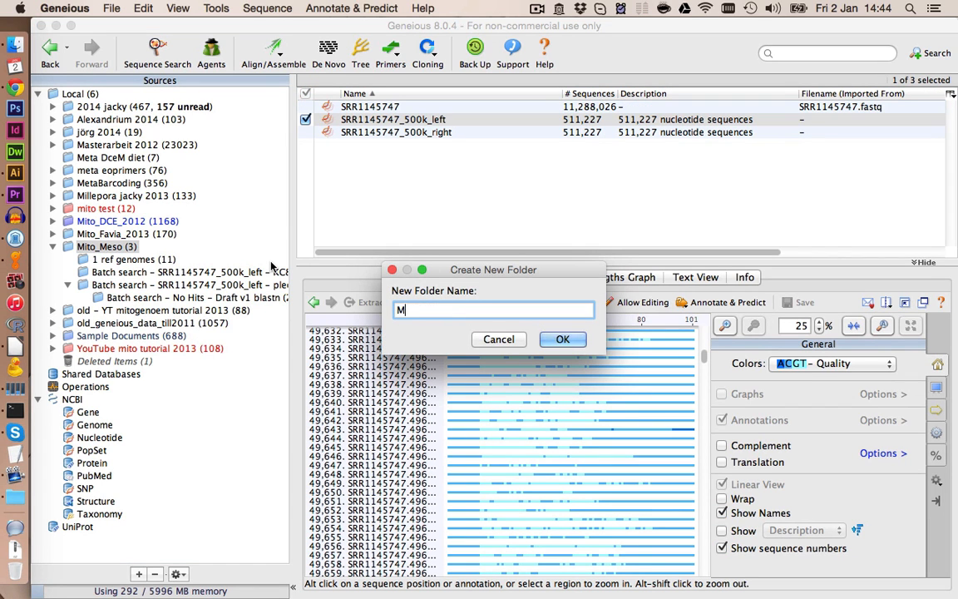
text(ito_Assembly)
key(super+Left)
text(1_)
key(Return)
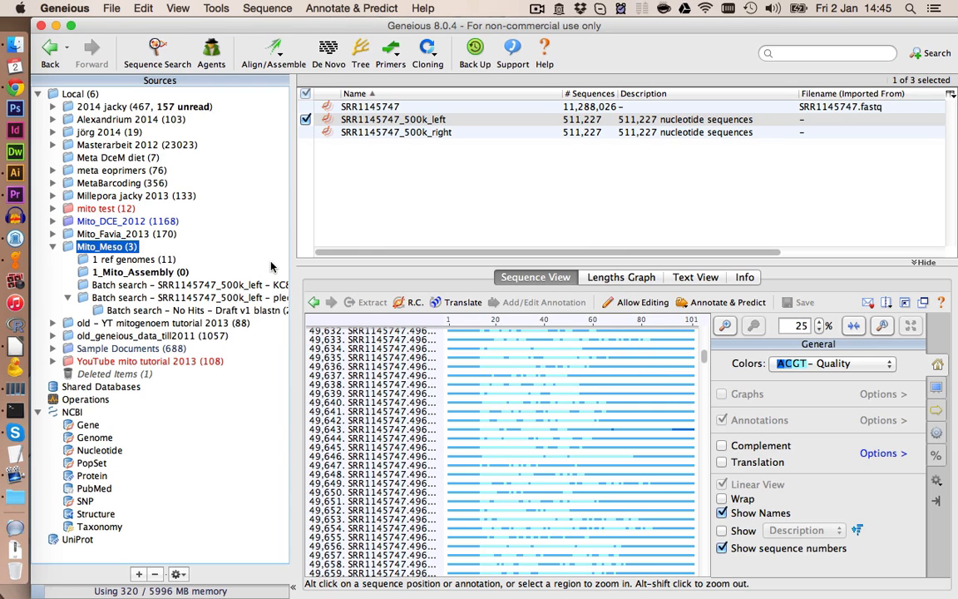
- Move the original Hits read list from the batch search folder into 1_Mito_Assembly
click(175, 276)
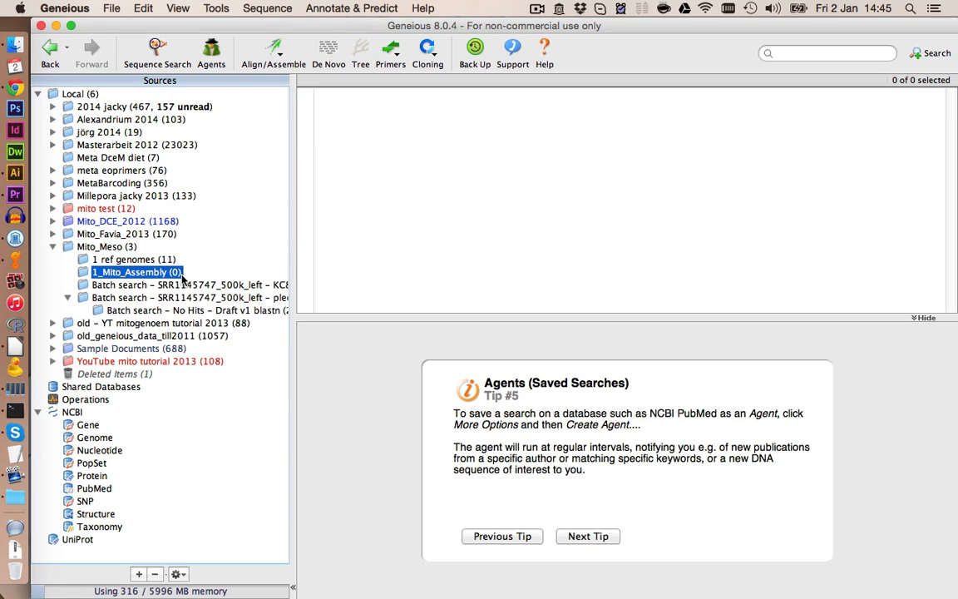
click(192, 298)
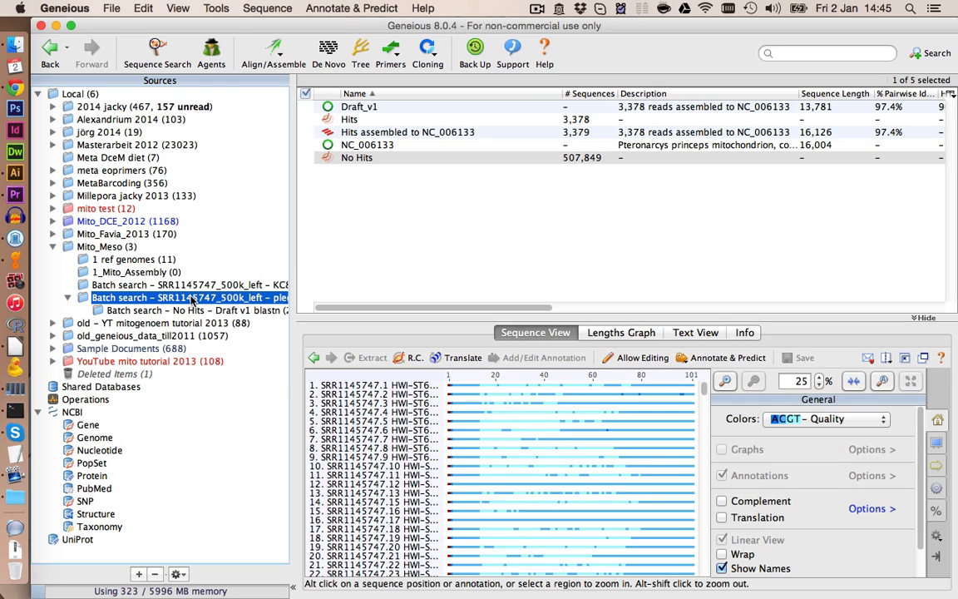
click(348, 121)
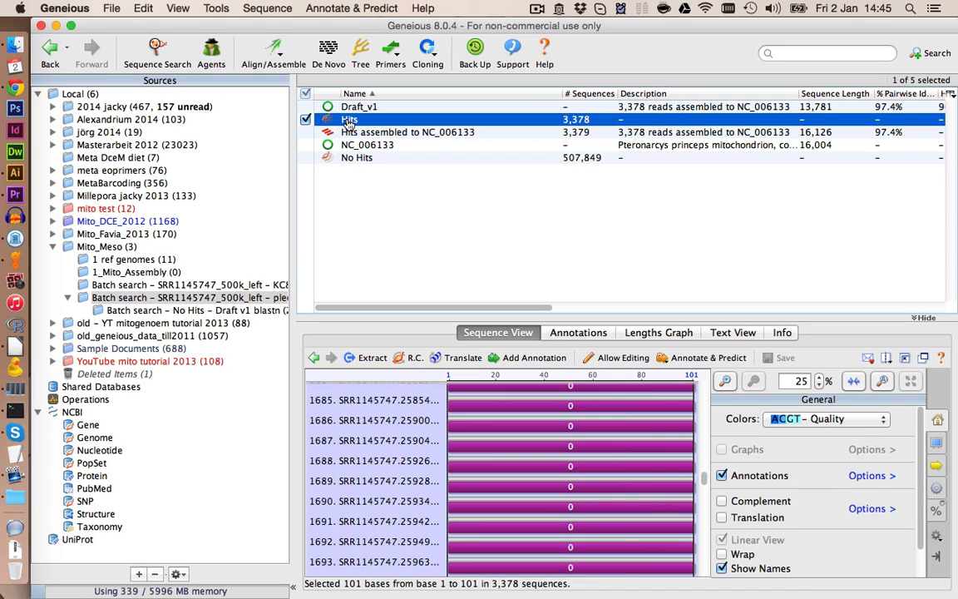
drag(350, 122, 158, 275)
- Move Hits_v1 and the NC_006133 reference genome into the 1_Mito_Assembly folder
click(167, 309)
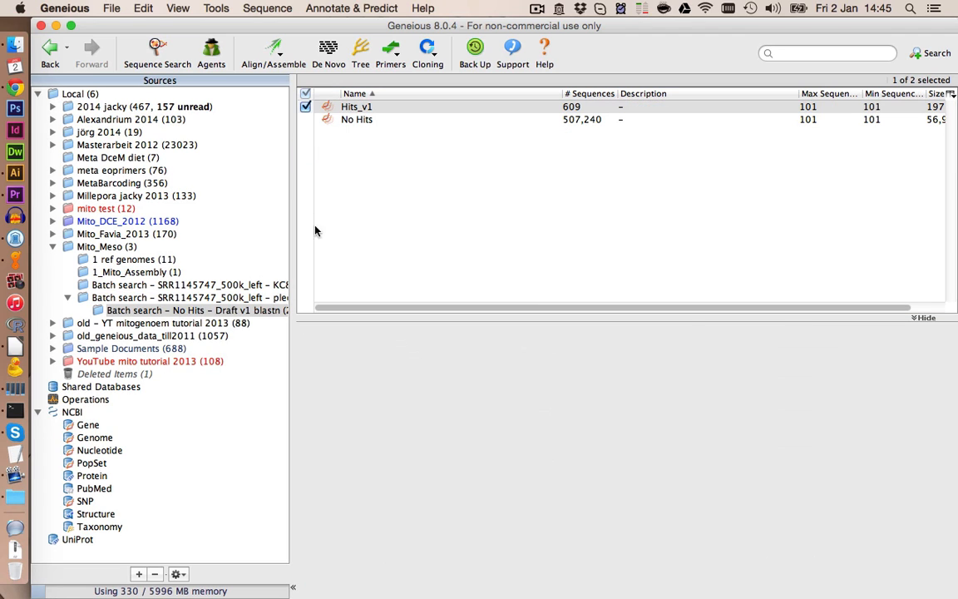
click(347, 111)
drag(347, 111, 165, 275)
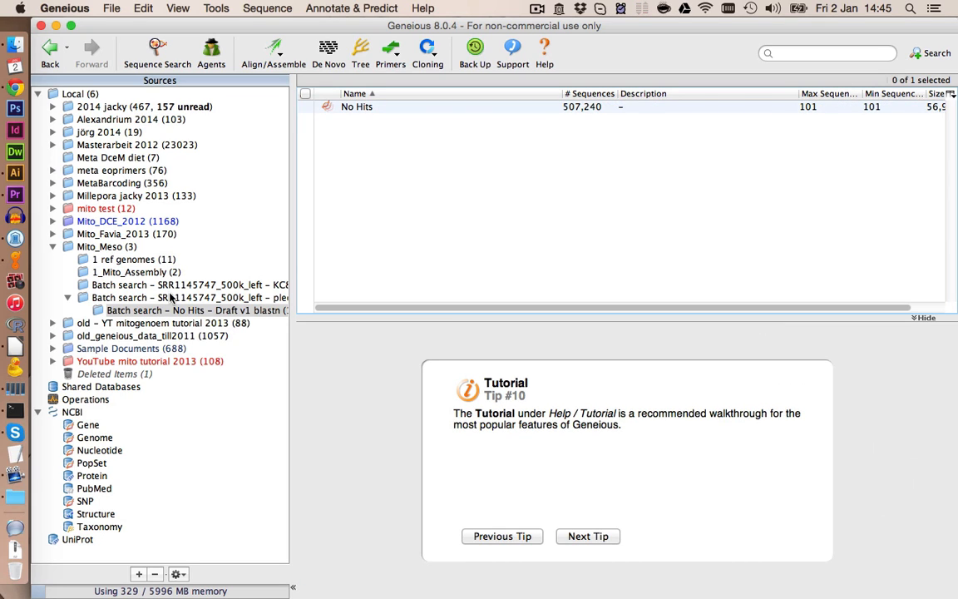
click(170, 297)
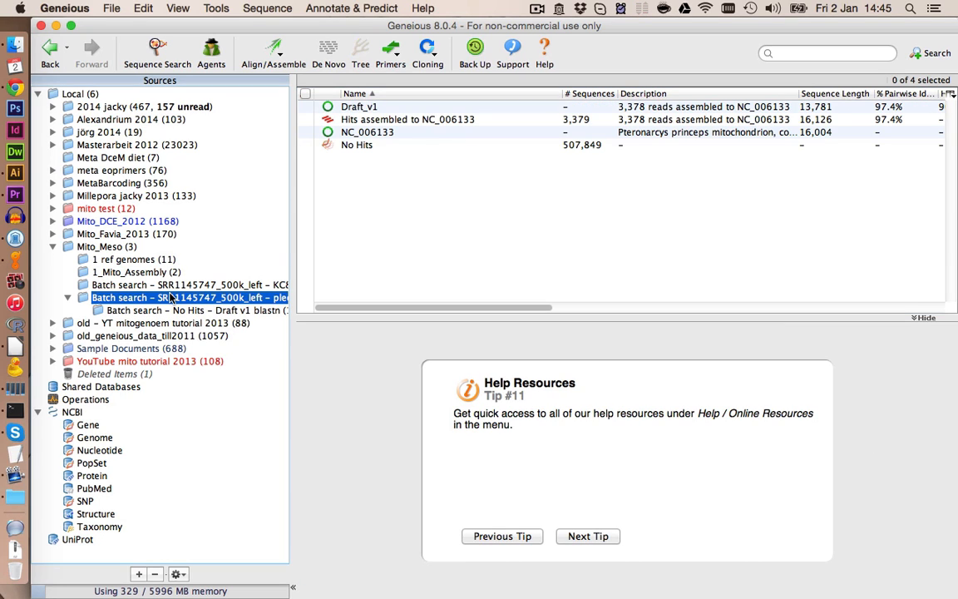
click(356, 136)
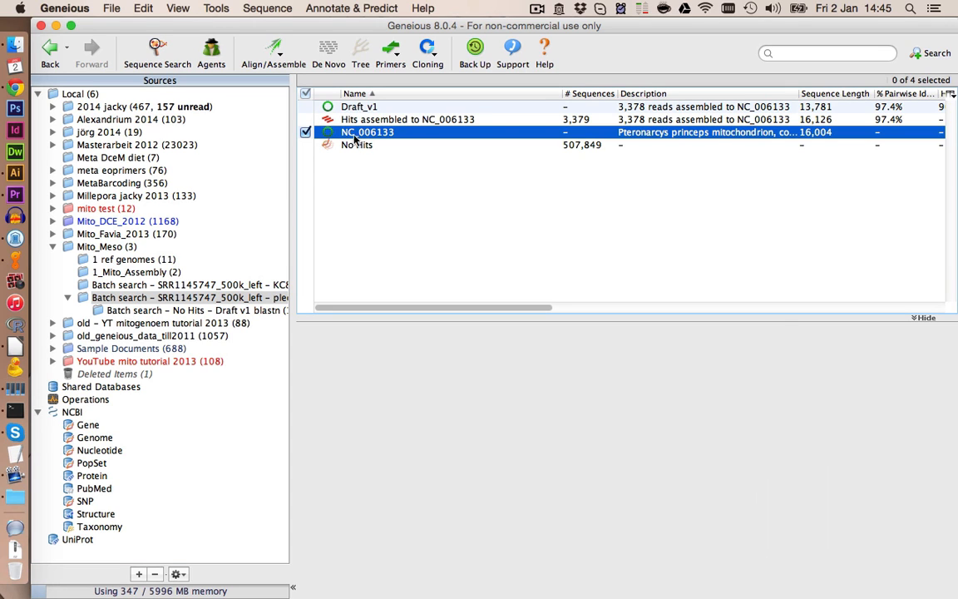
key(Delete)
- Rename the original Hits read list in 1_Mito_Assembly as Hits_v0
click(162, 275)
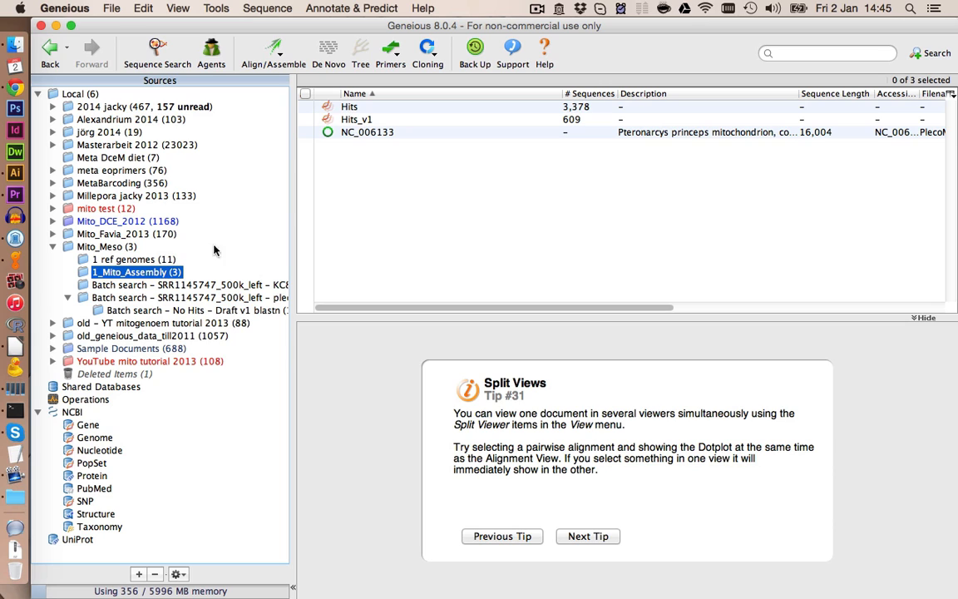
click(345, 110)
click(348, 107)
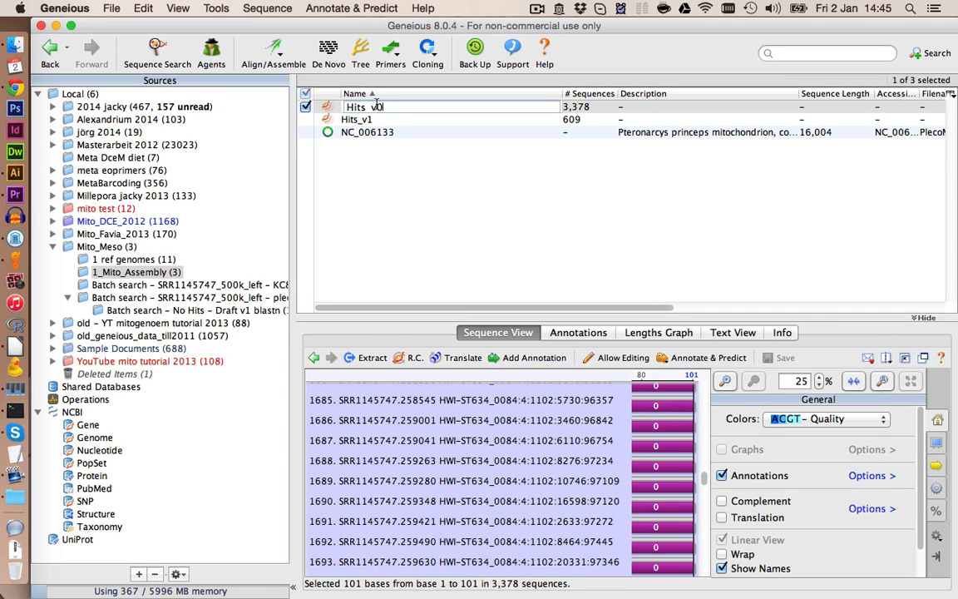
key(Return)
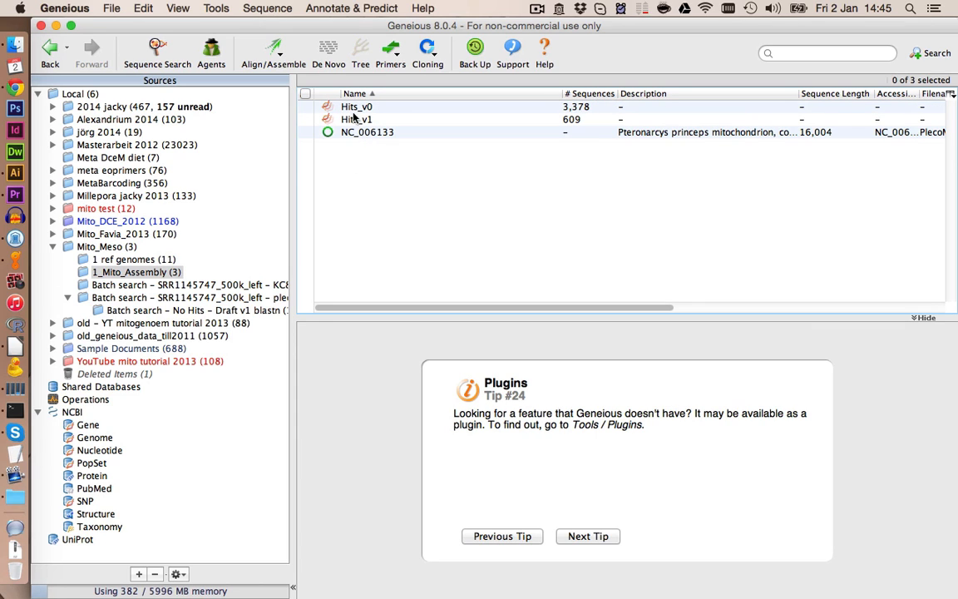
- Map the Hits_v0 and Hits_v1 read lists to the NC_006133 reference genome using default Map to Reference settings
click(356, 113)
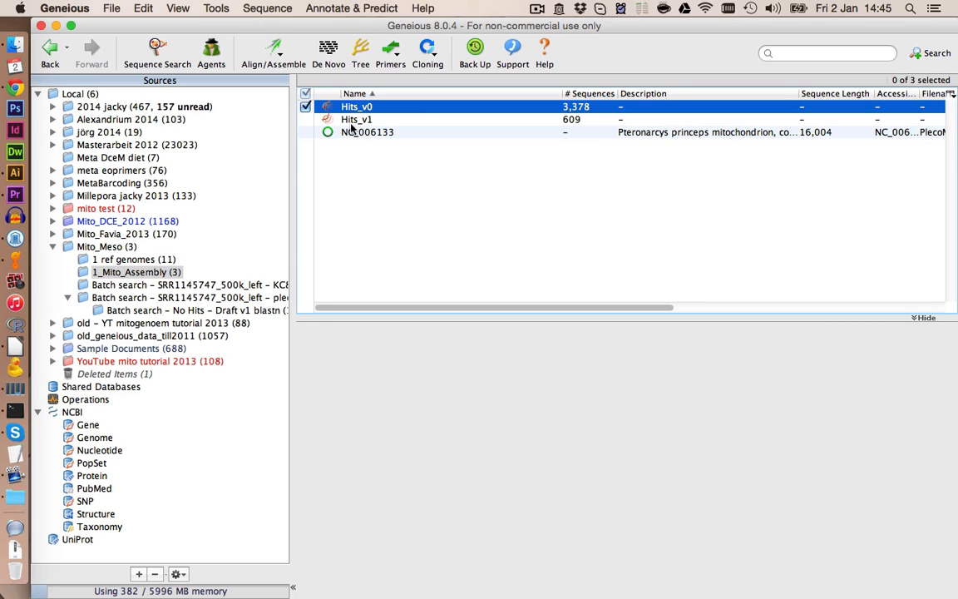
shift+click(349, 133)
click(277, 60)
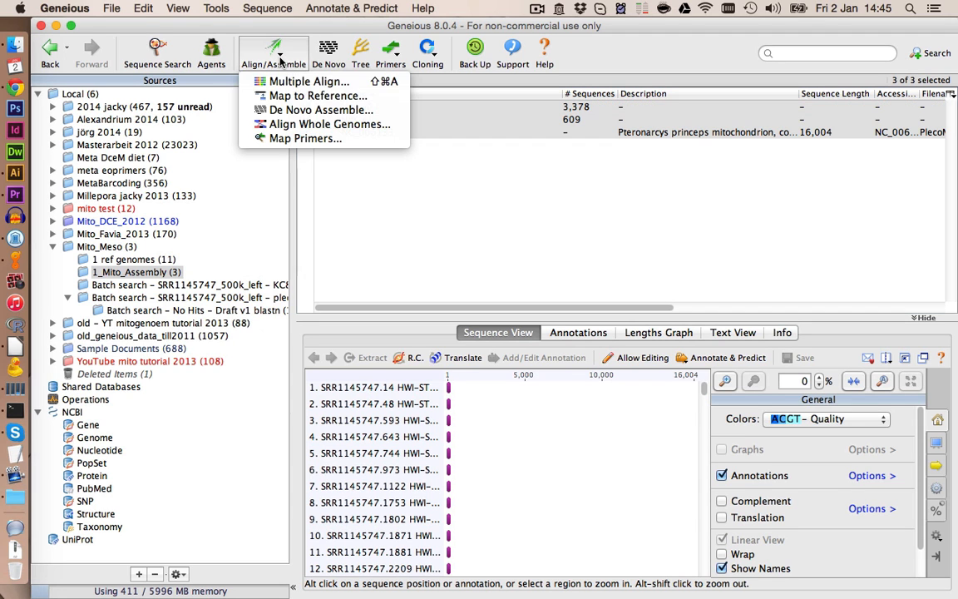
click(289, 101)
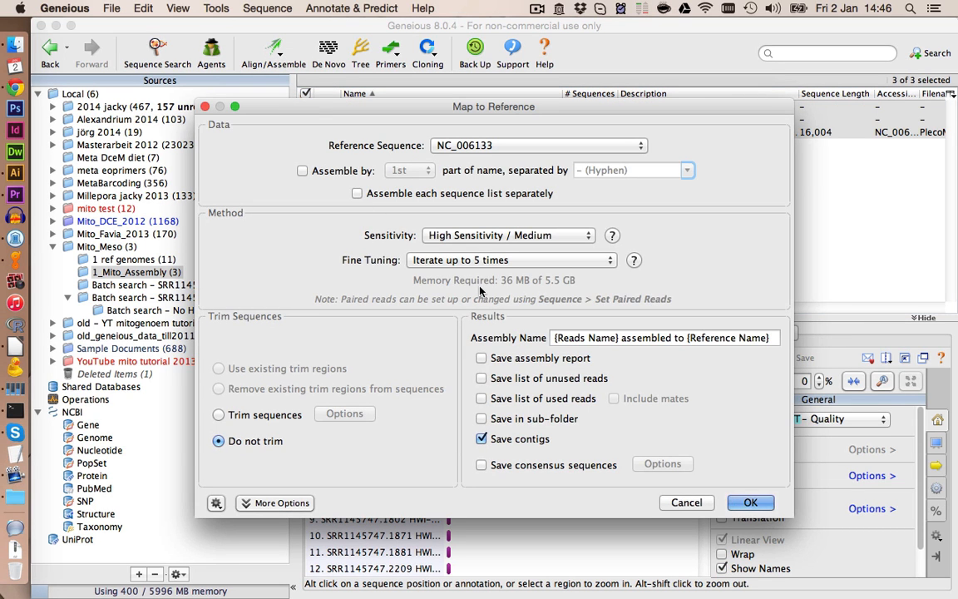
key(Return)
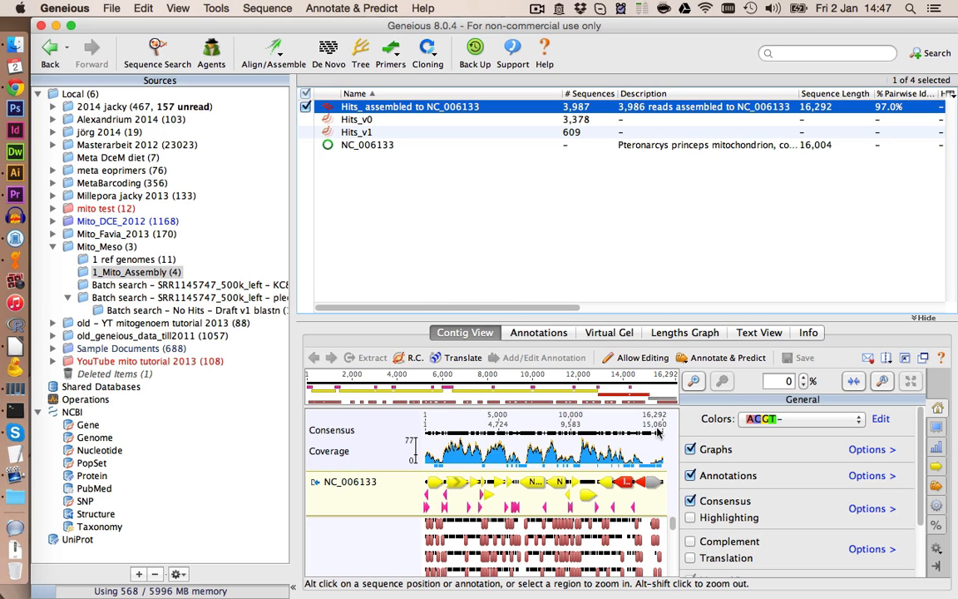
- Enlarge the contig view, show Motif annotations on the reads, and zoom into the start of the assembly
click(904, 358)
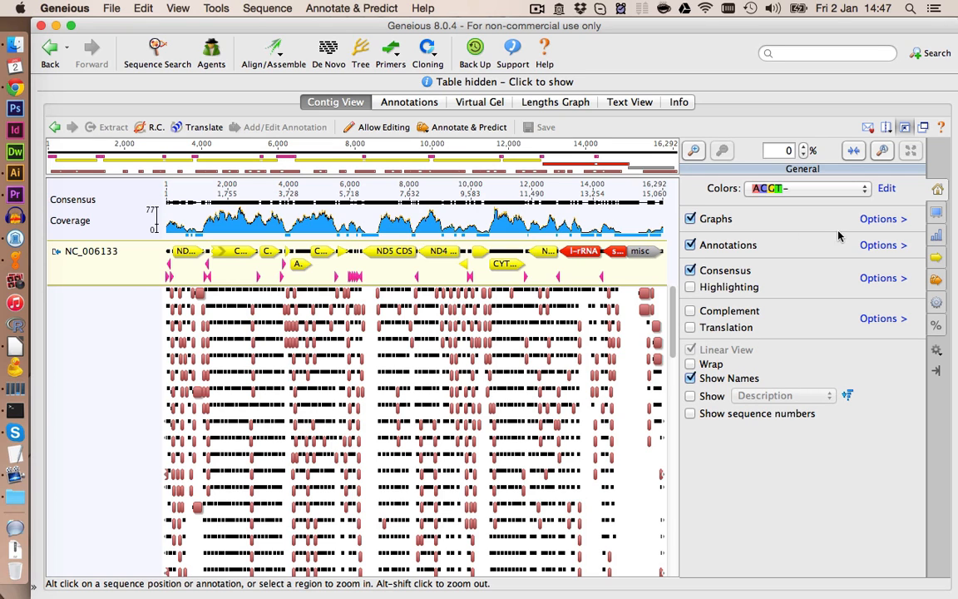
click(881, 244)
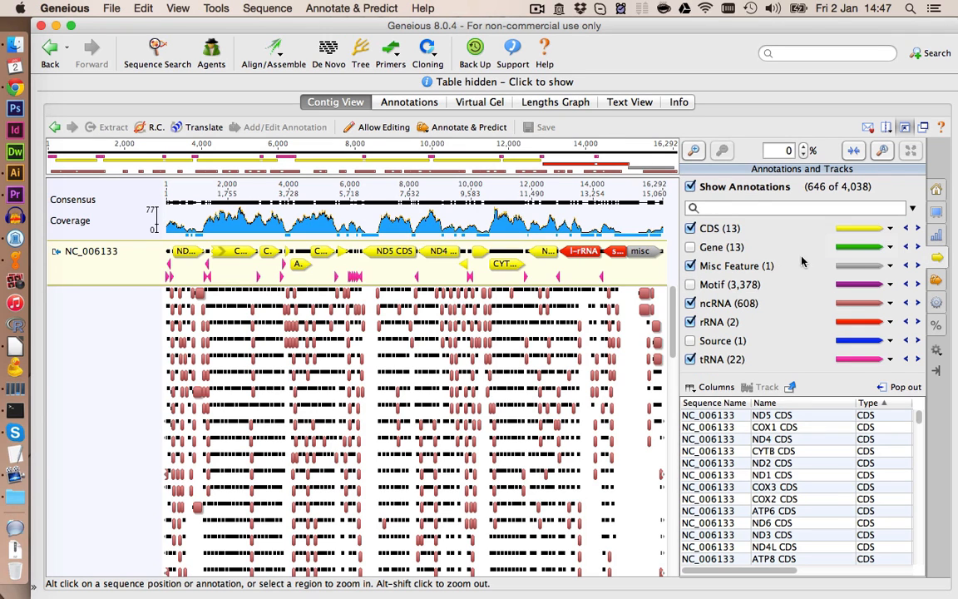
click(689, 285)
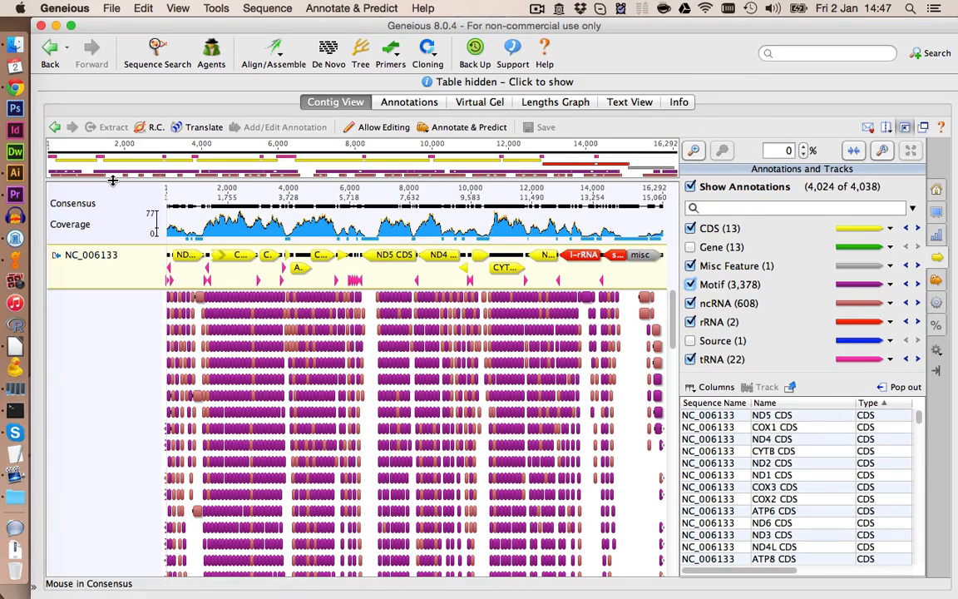
click(695, 151)
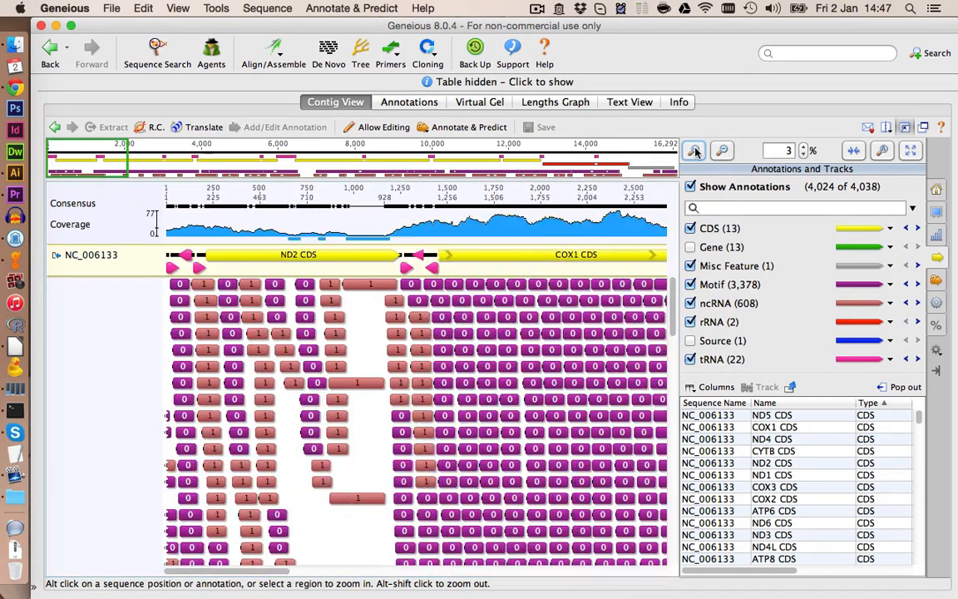
click(723, 150)
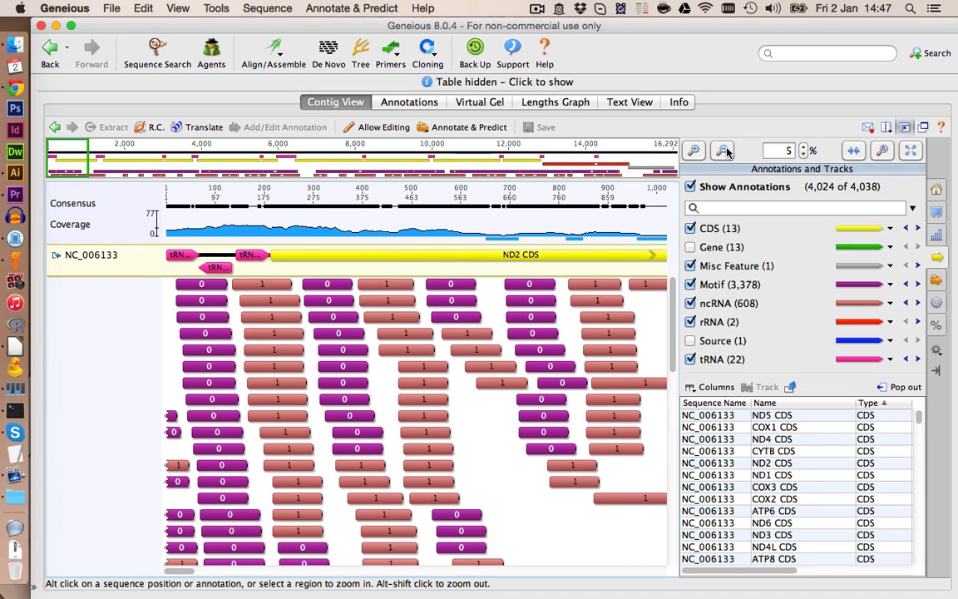
click(724, 151)
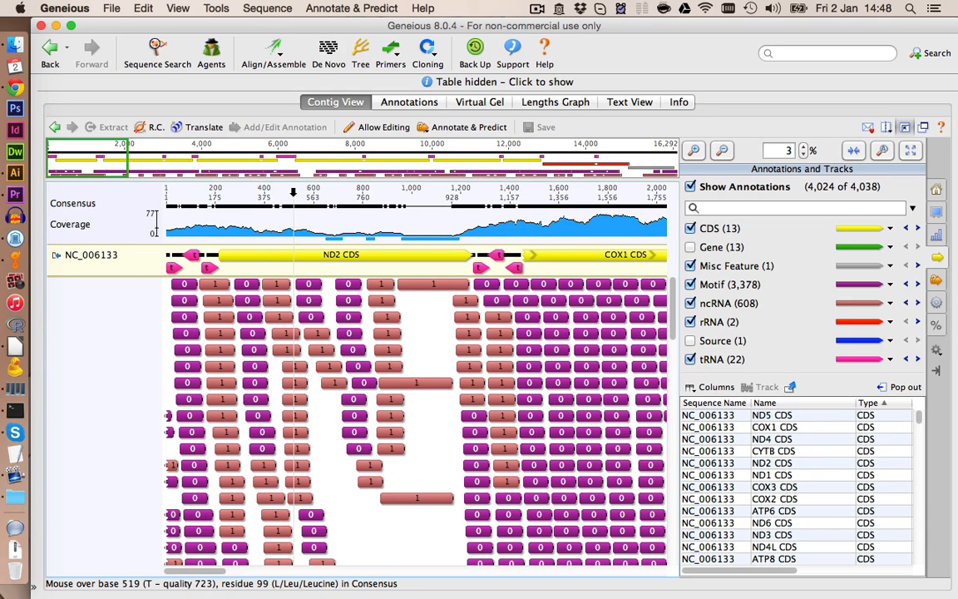
- Hide the ncRNA and Motif annotations and zoom in on the ND2 region around base 864
click(691, 301)
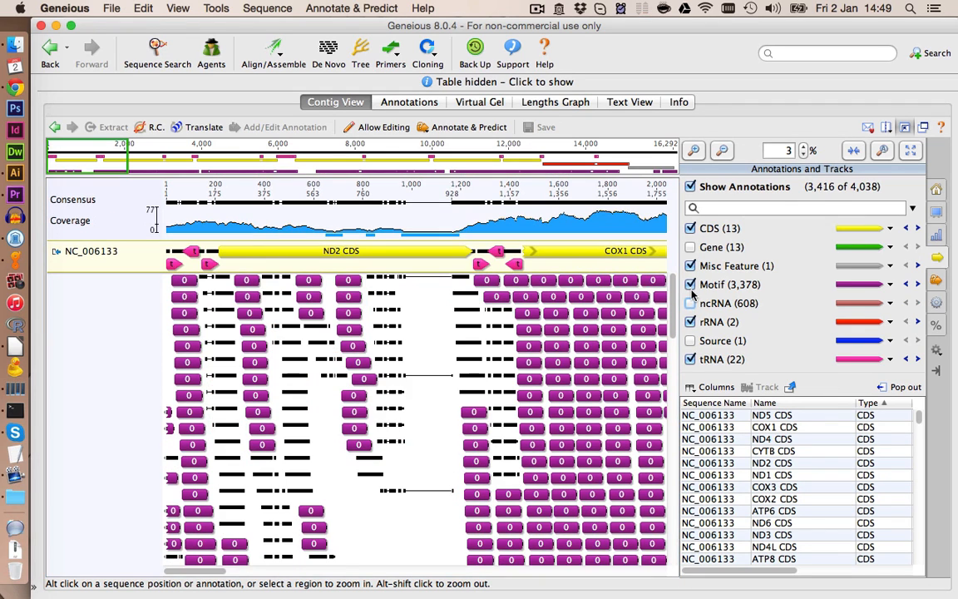
click(691, 285)
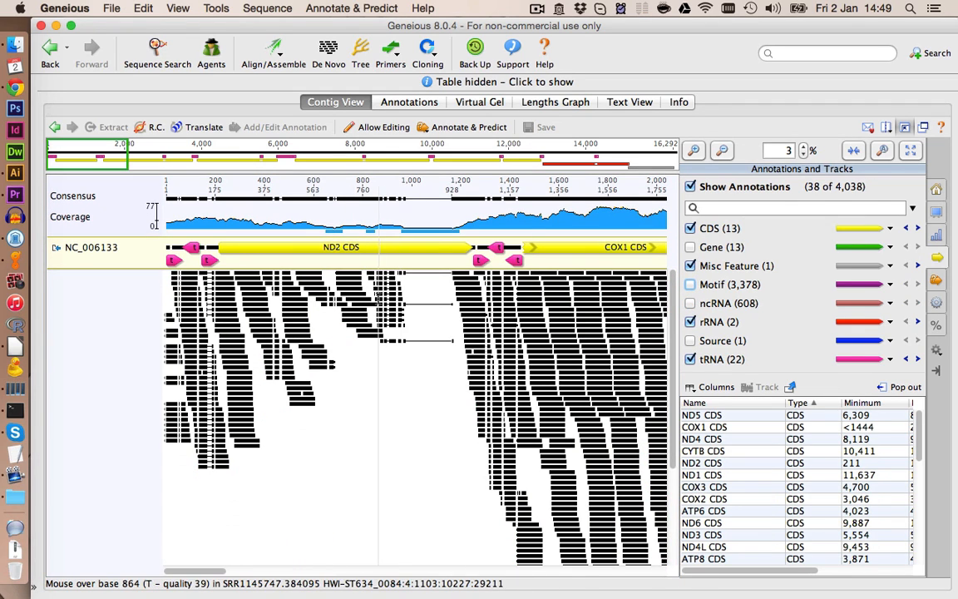
click(696, 151)
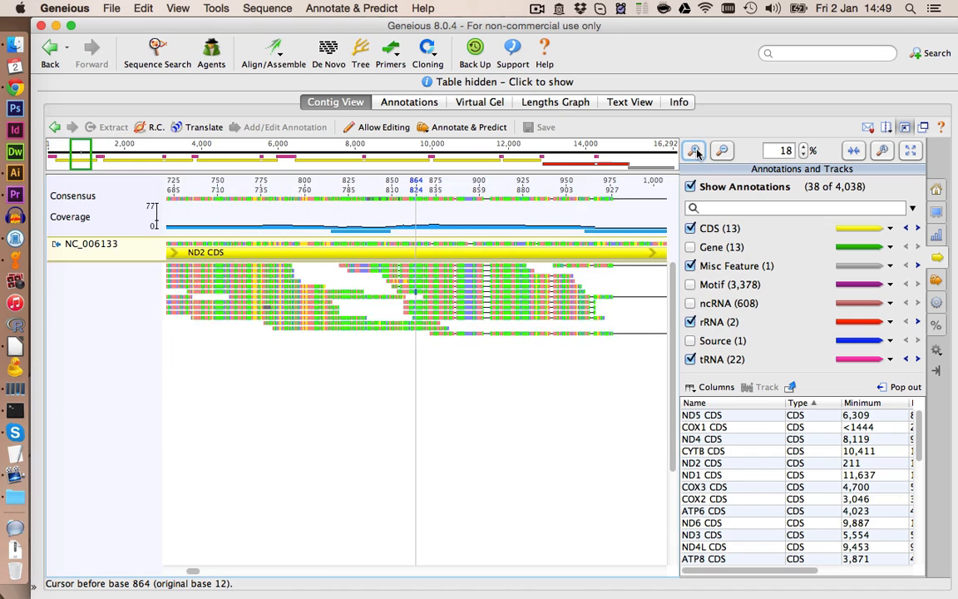
click(695, 150)
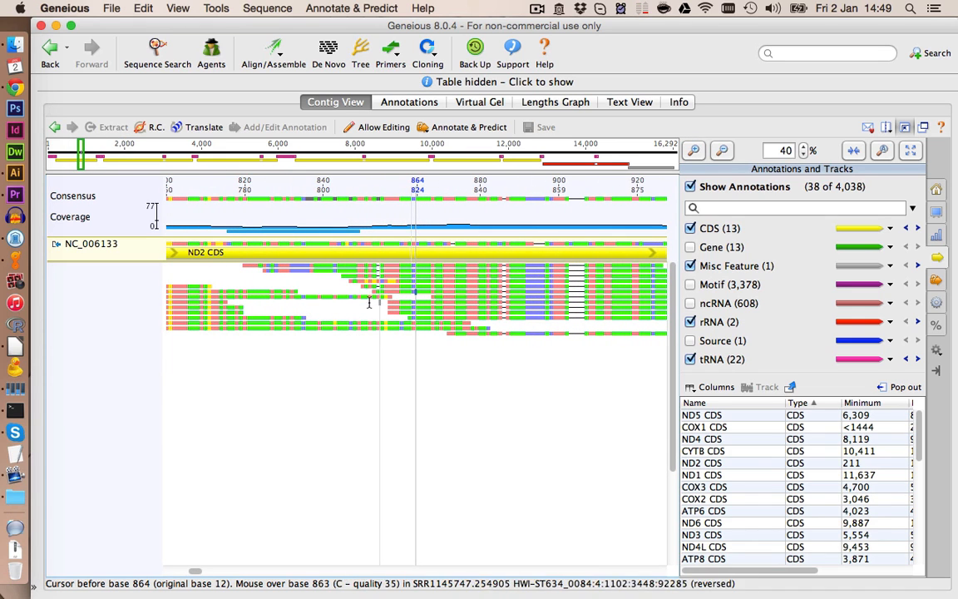
click(695, 152)
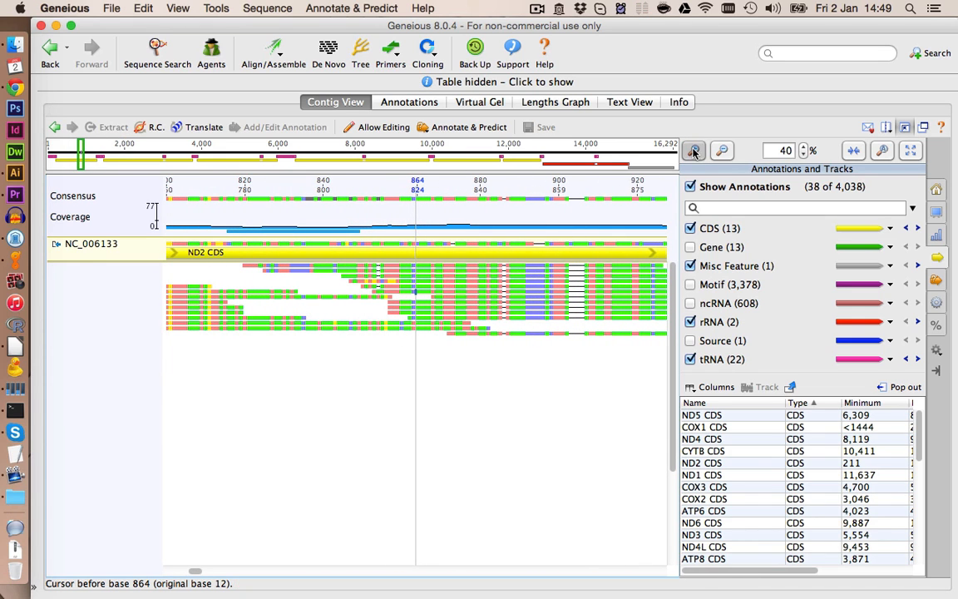
- Toggle consensus highlighting on and off while inspecting the read disagreements near base 860 in ND2
click(936, 190)
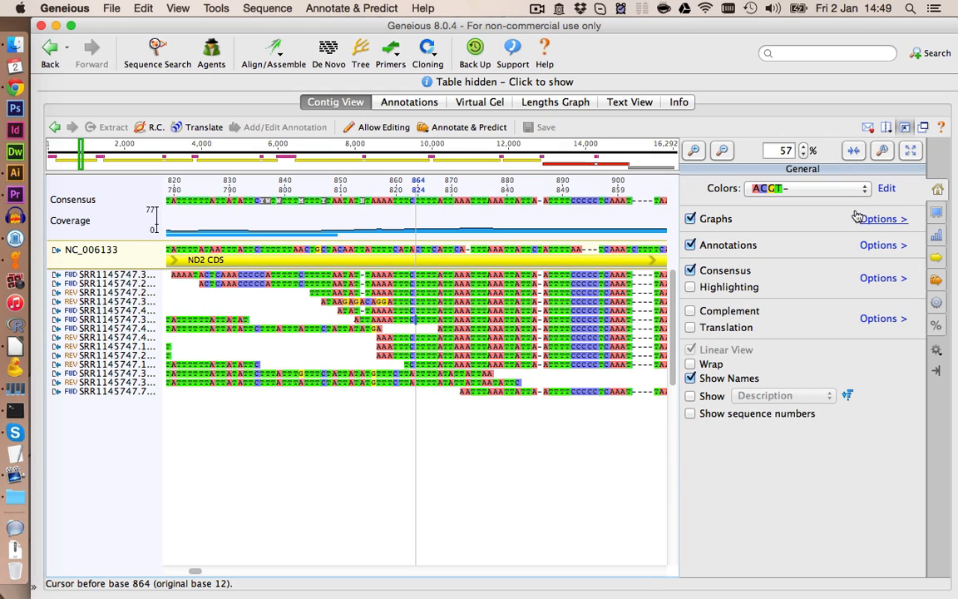
click(732, 288)
click(431, 408)
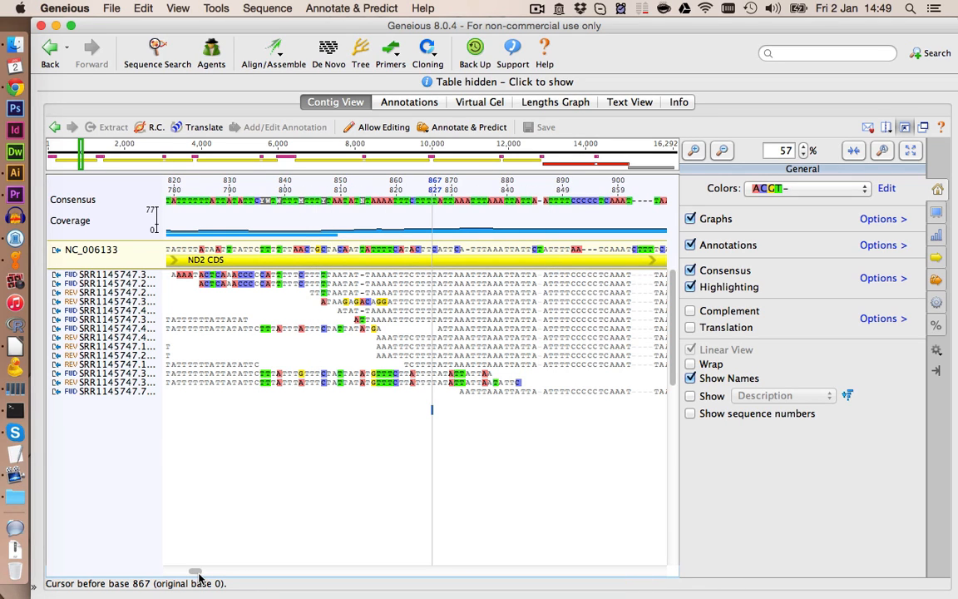
scroll(399, 375, left, 5)
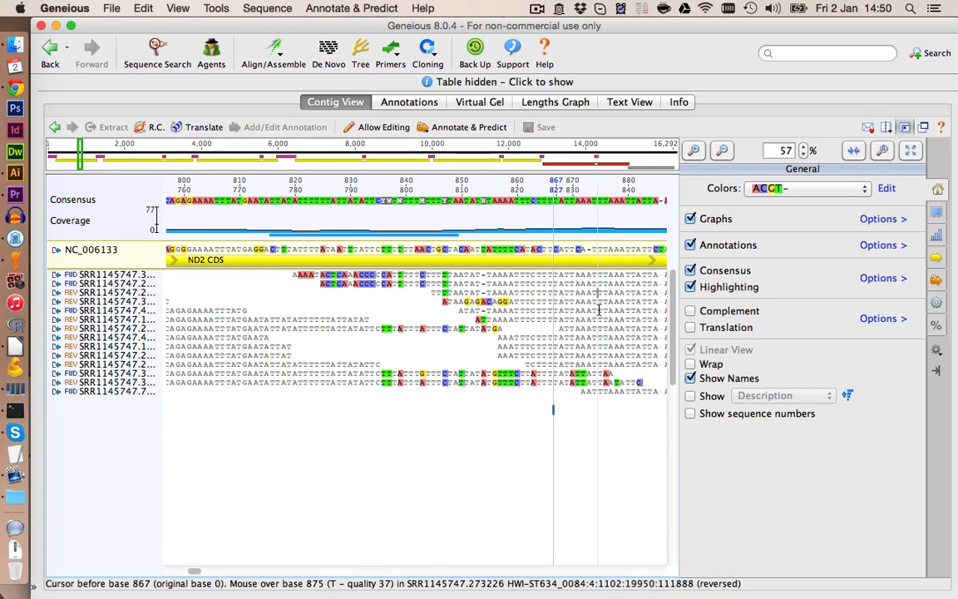
click(689, 287)
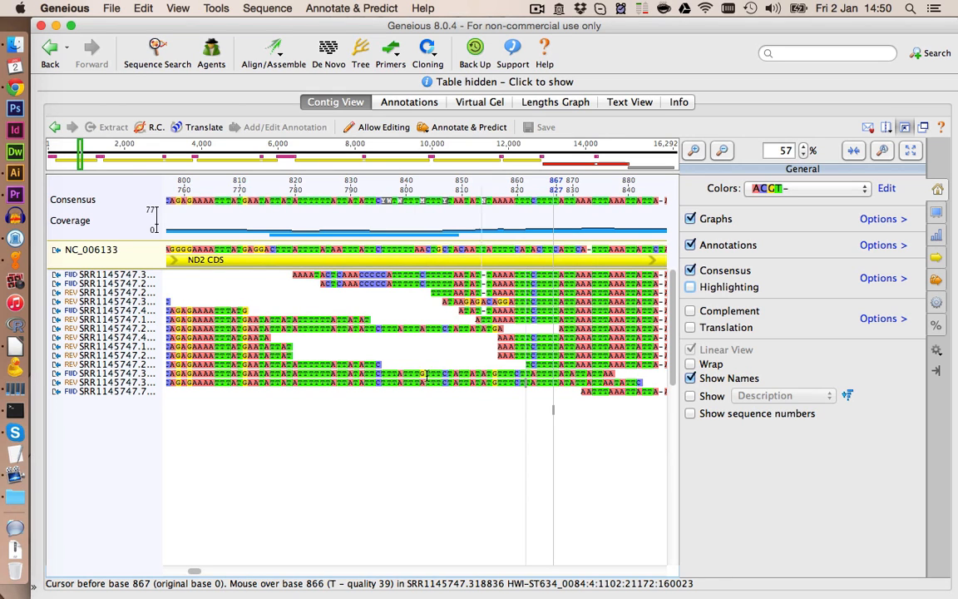
- Delete the misaligned reads covering the ND2 region around bases 800–880 from the contig
click(123, 275)
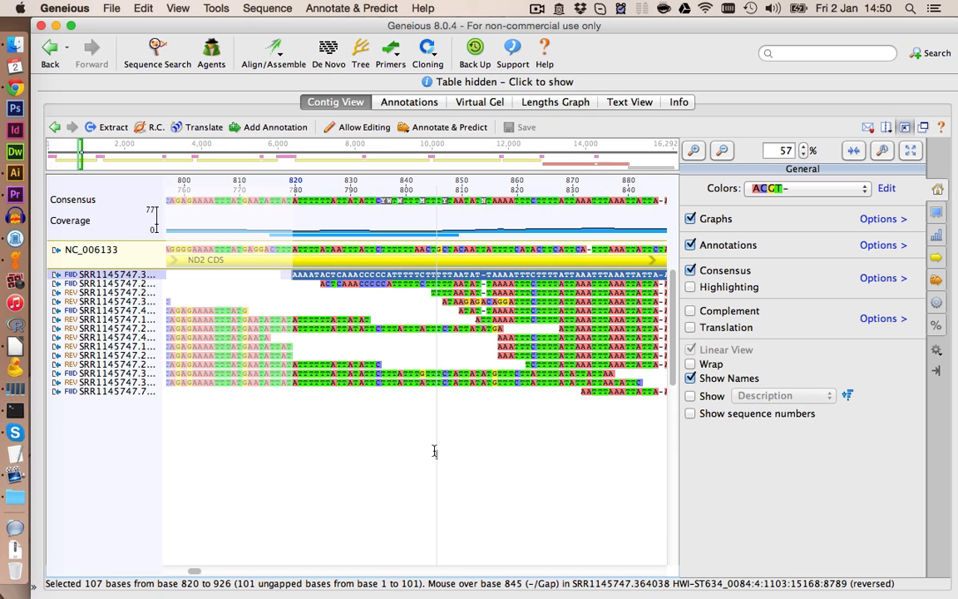
key(BackSpace)
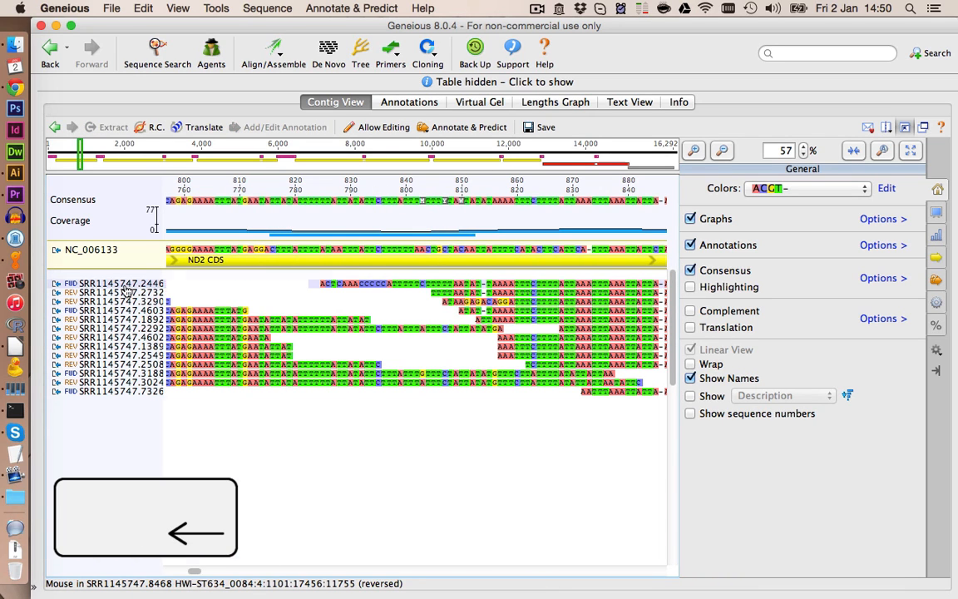
click(125, 284)
key(BackSpace)
click(123, 293)
key(BackSpace)
click(124, 302)
key(BackSpace)
click(130, 338)
key(BackSpace)
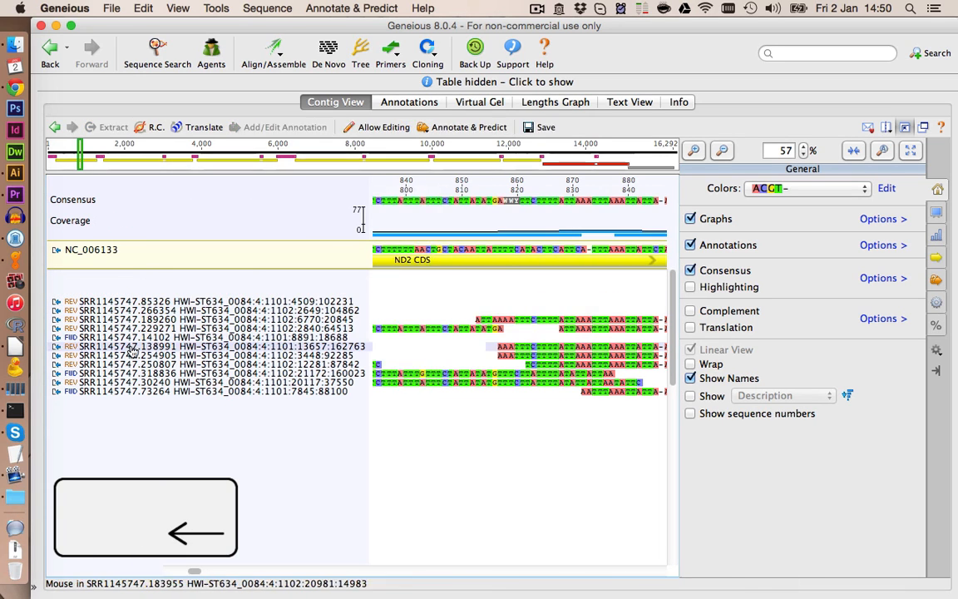
click(132, 348)
key(BackSpace)
click(129, 356)
key(BackSpace)
click(129, 320)
key(BackSpace)
scroll(433, 289, down, 5)
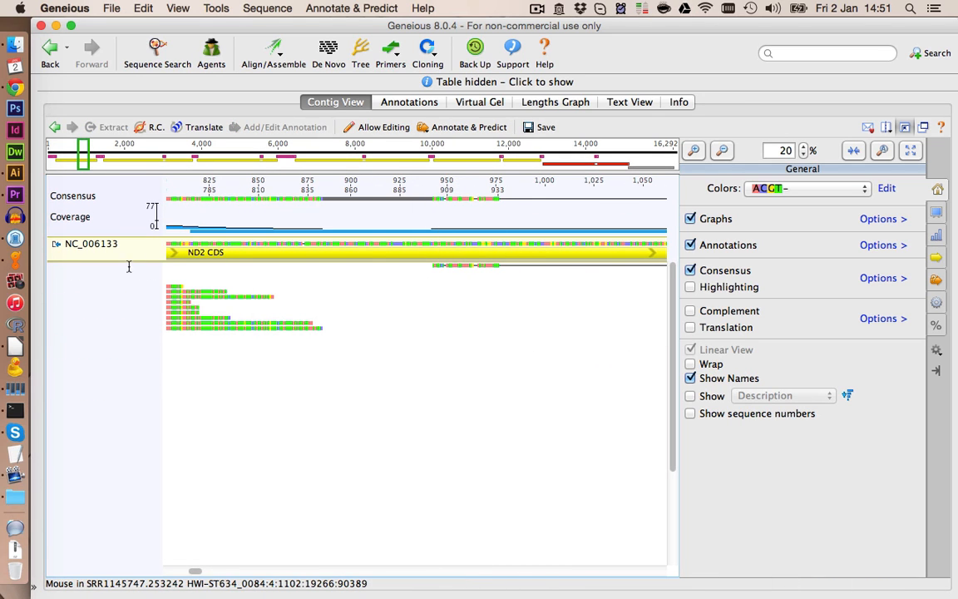
- Zoom to the remaining stray read near base 950 in ND2 and delete it
right_click(160, 274)
click(458, 281)
click(457, 265)
drag(458, 265, 460, 266)
click(463, 266)
scroll(462, 265, up, 5)
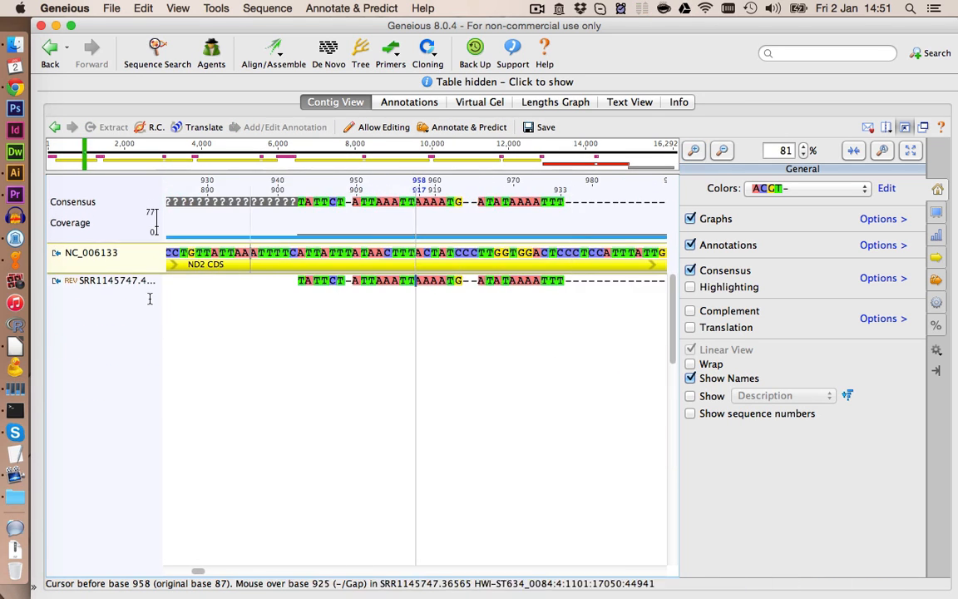
click(148, 283)
key(BackSpace)
- Zoom out with highlighting on and scroll through the assembly to find reads disagreeing near tRNA-Glu and tRNA-Phe
triple_click(722, 151)
triple_click(721, 151)
click(691, 287)
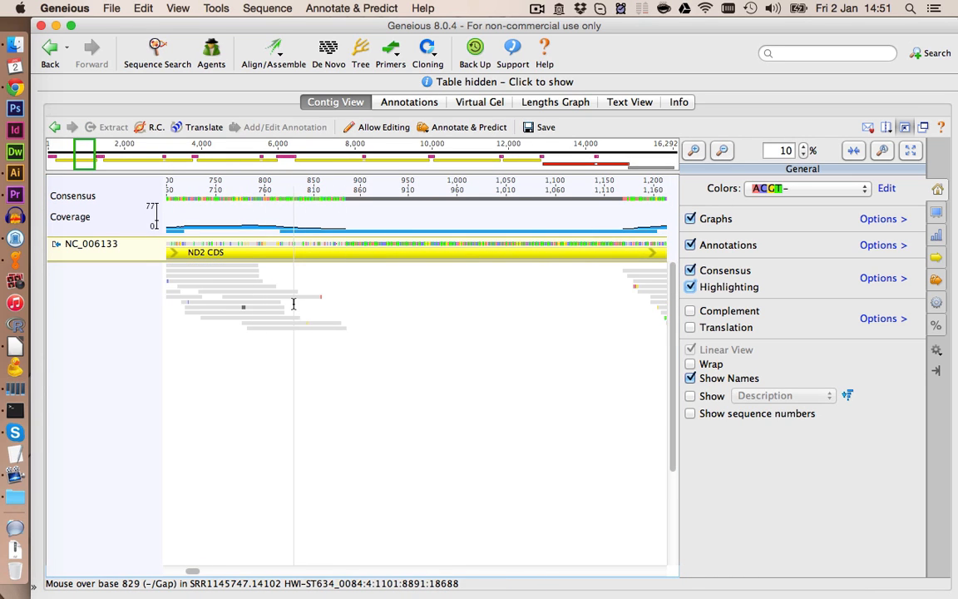
click(162, 572)
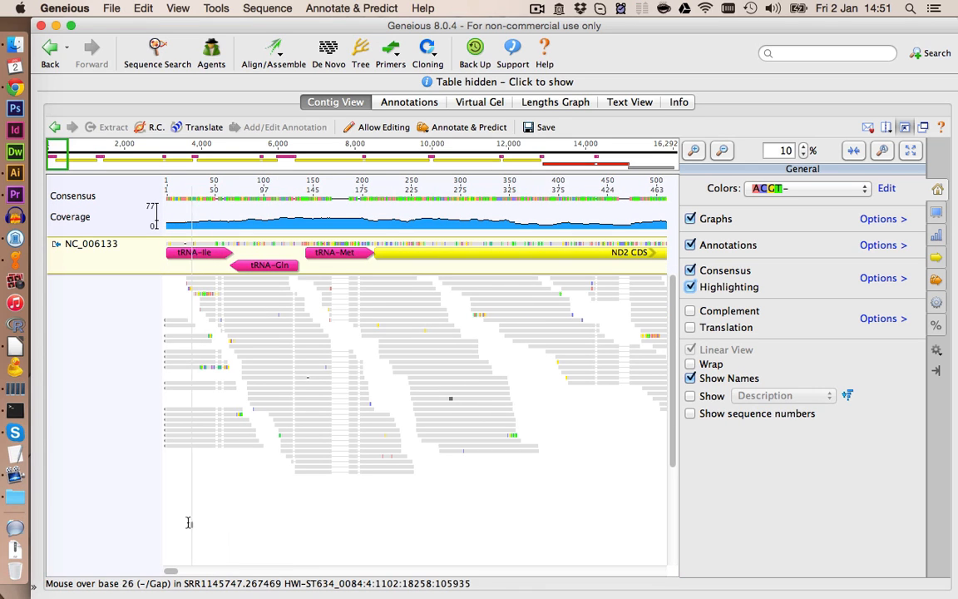
drag(172, 572, 361, 571)
click(691, 152)
click(691, 153)
click(724, 153)
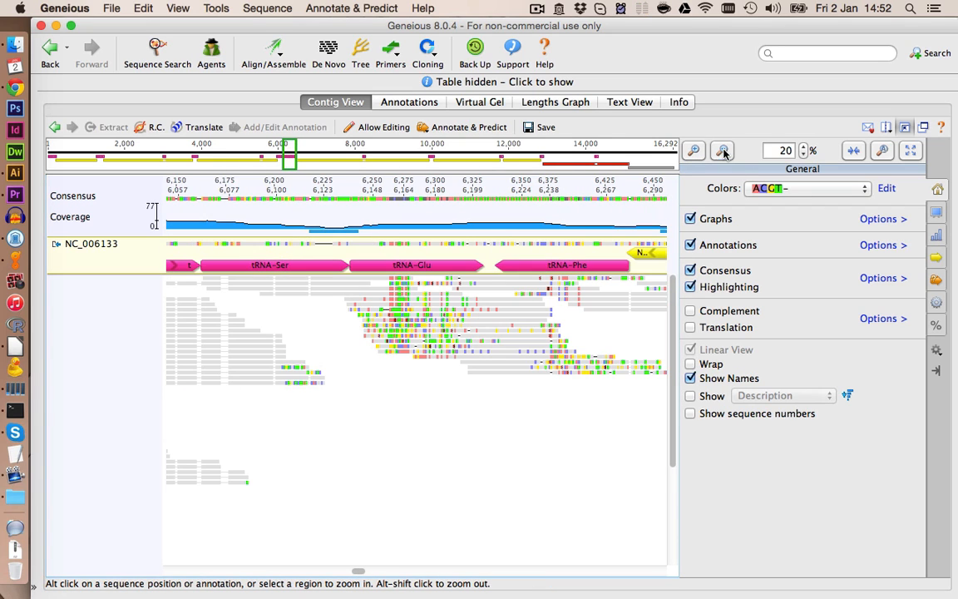
- Zoom into the tRNA-Phe region near base 6,345 and delete the misaligned reads there
click(691, 287)
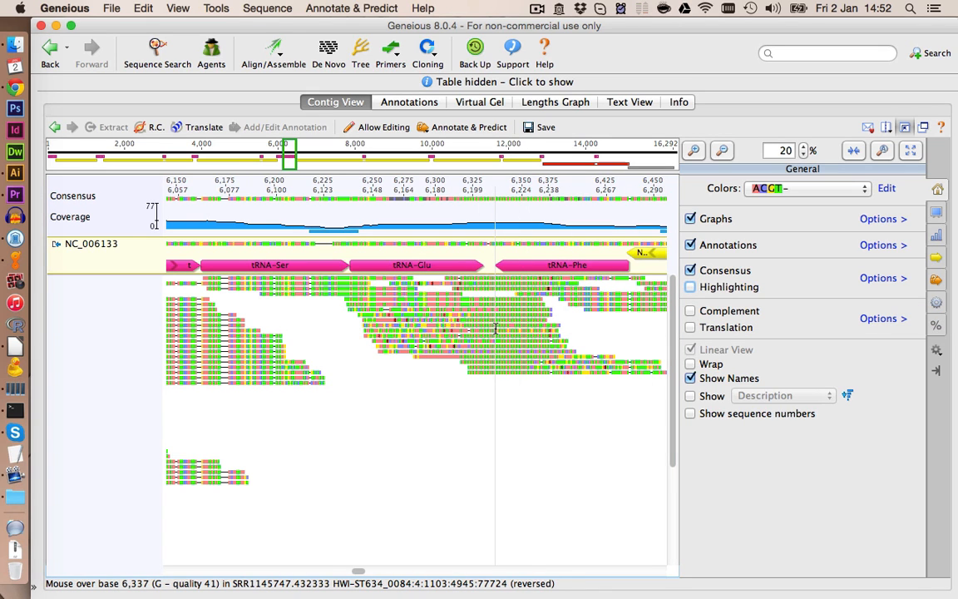
click(510, 366)
click(693, 151)
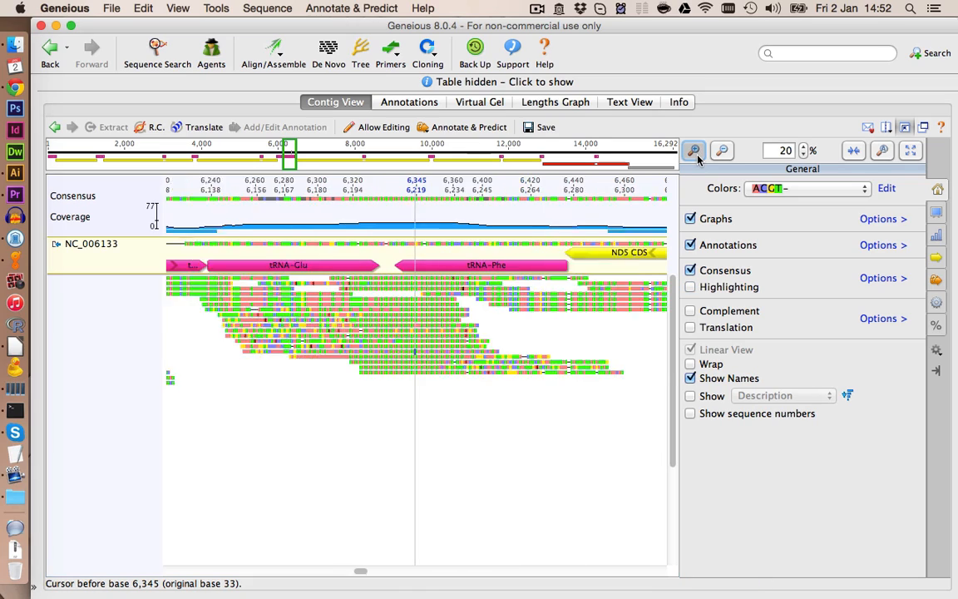
click(693, 150)
click(694, 151)
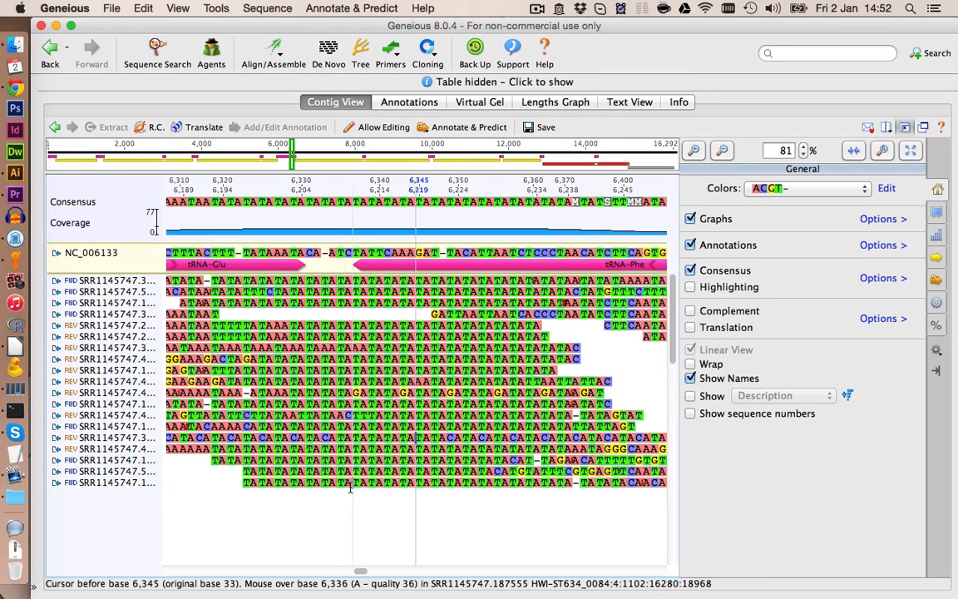
click(131, 283)
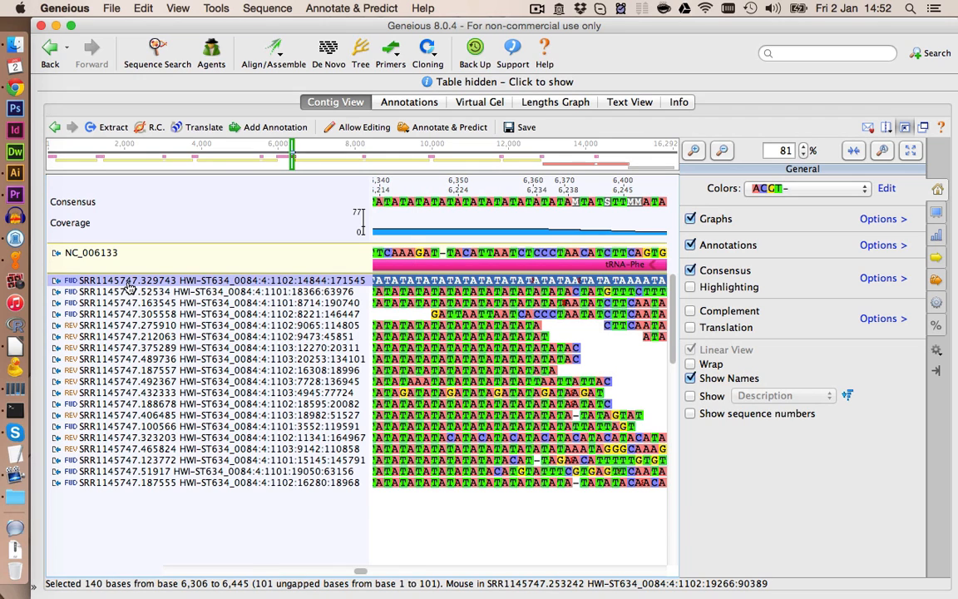
key(Delete)
click(131, 292)
key(Delete)
click(129, 304)
key(Delete)
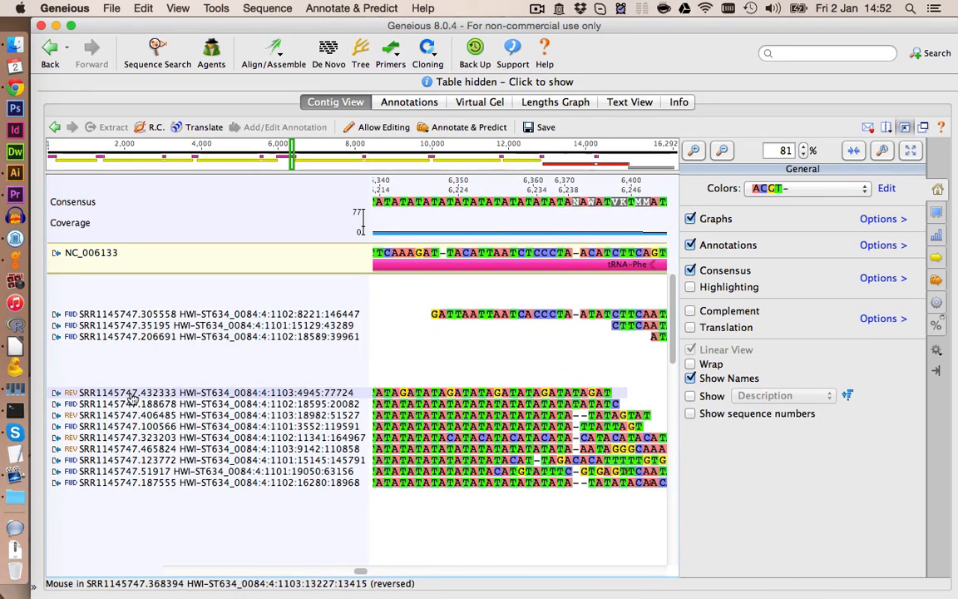
click(140, 439)
key(Delete)
click(142, 450)
shift+click(142, 483)
key(Delete)
- Zoom out with highlighting on to review the tRNA-Glu to ND5 region of the contig
click(722, 151)
click(691, 287)
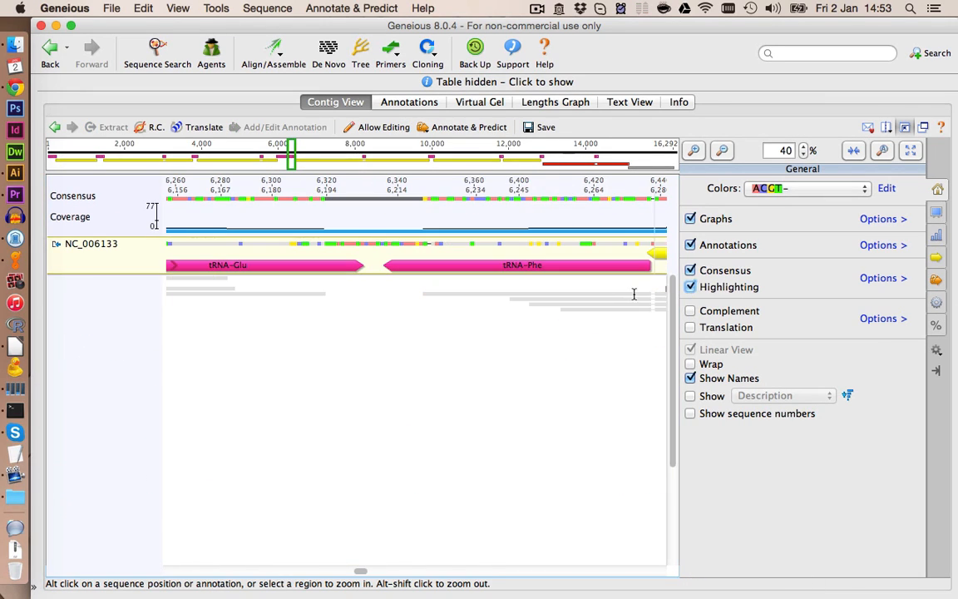
click(722, 151)
click(722, 152)
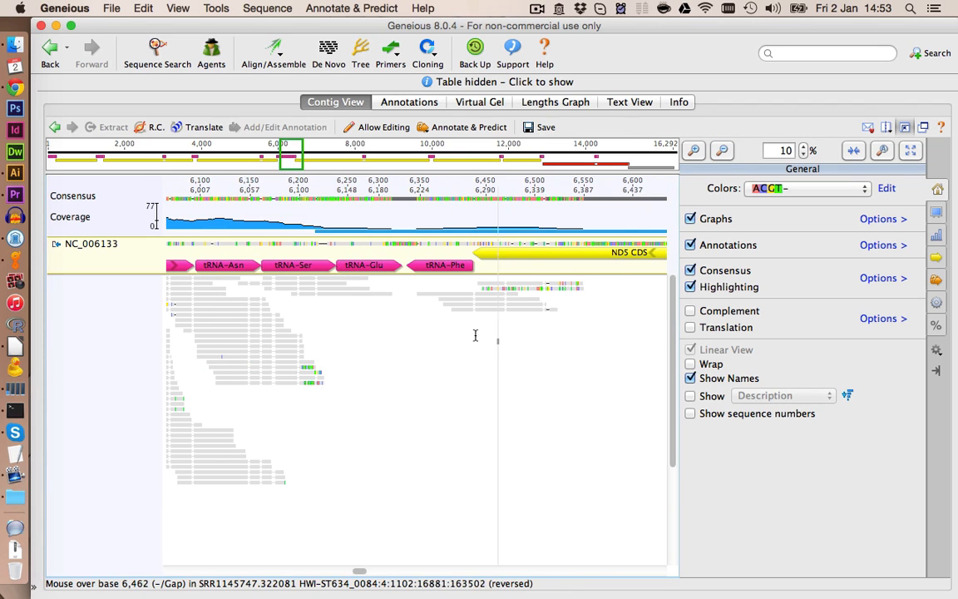
click(517, 297)
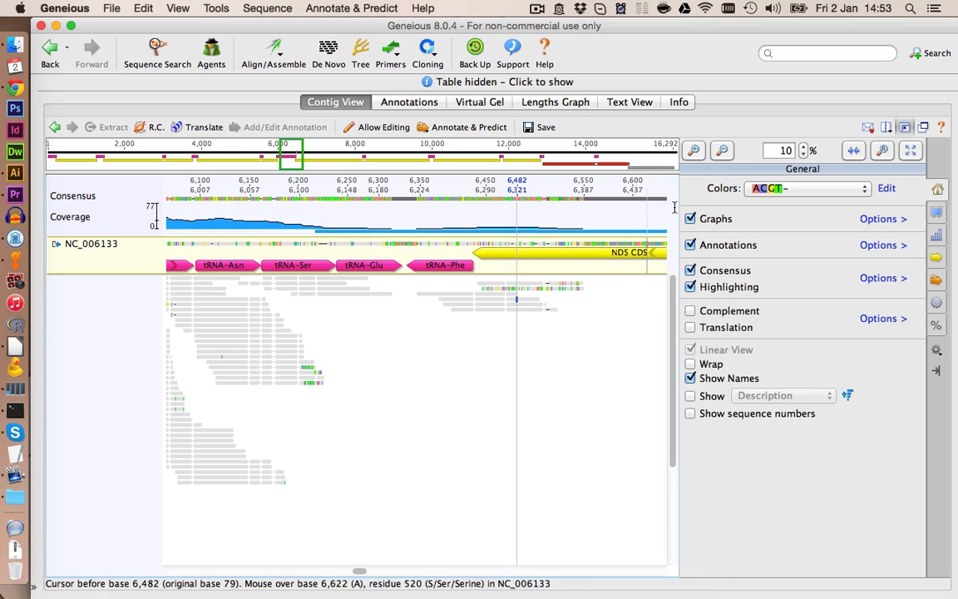
- Zoom in to inspect the disagreeing read near base 6,482 at the start of ND5, then zoom back out
click(695, 151)
click(695, 151)
click(694, 152)
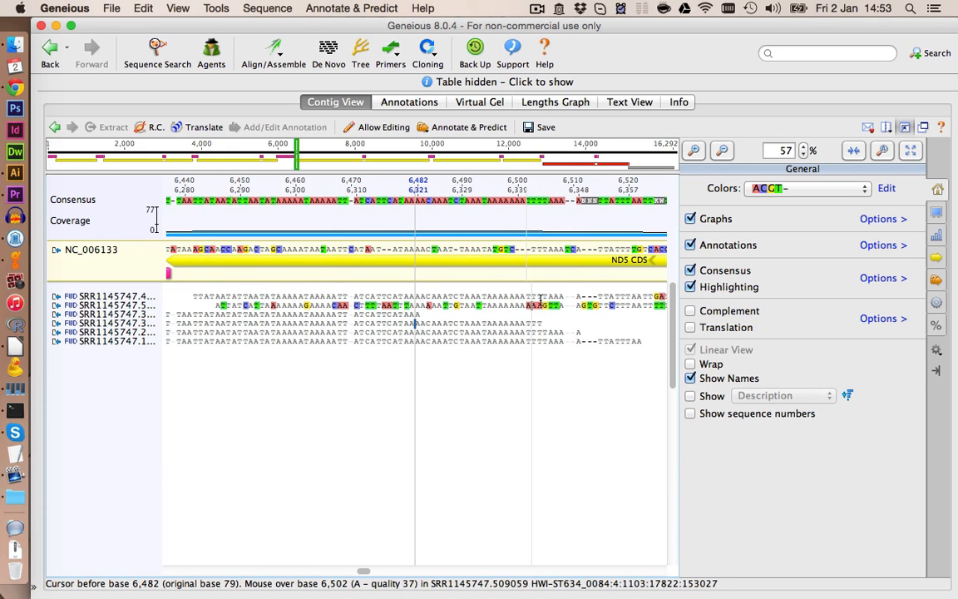
click(116, 306)
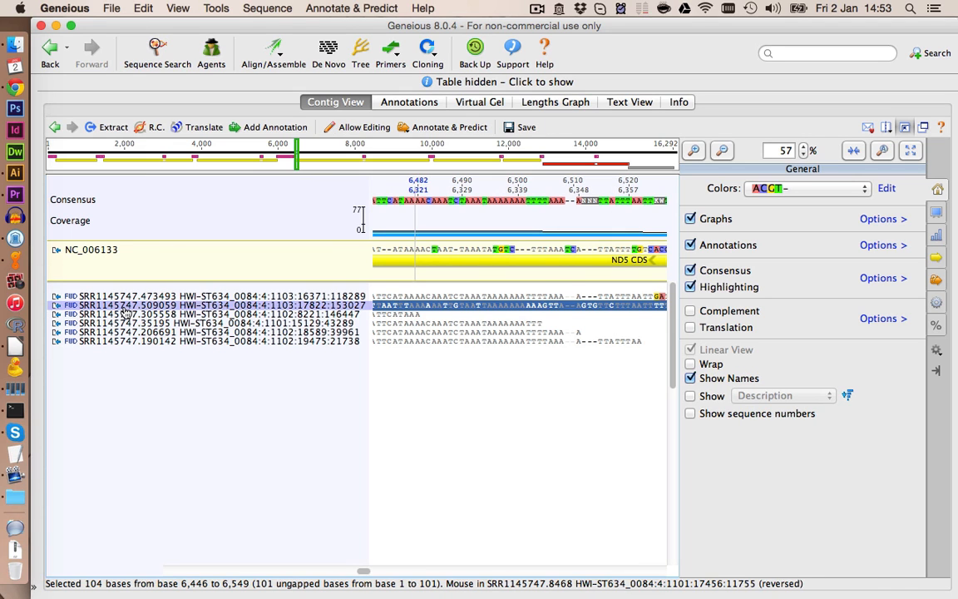
click(502, 424)
click(721, 152)
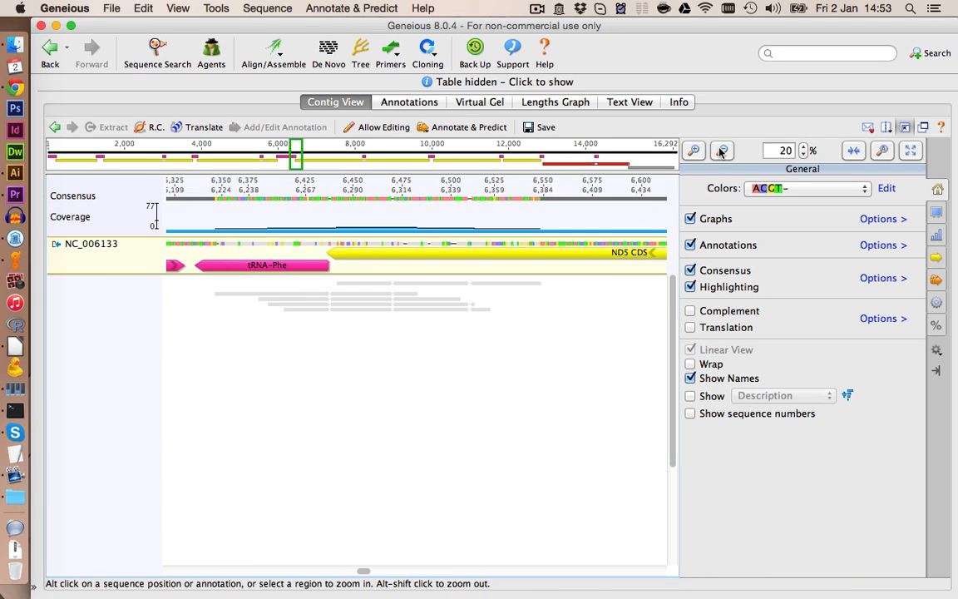
click(720, 152)
click(722, 151)
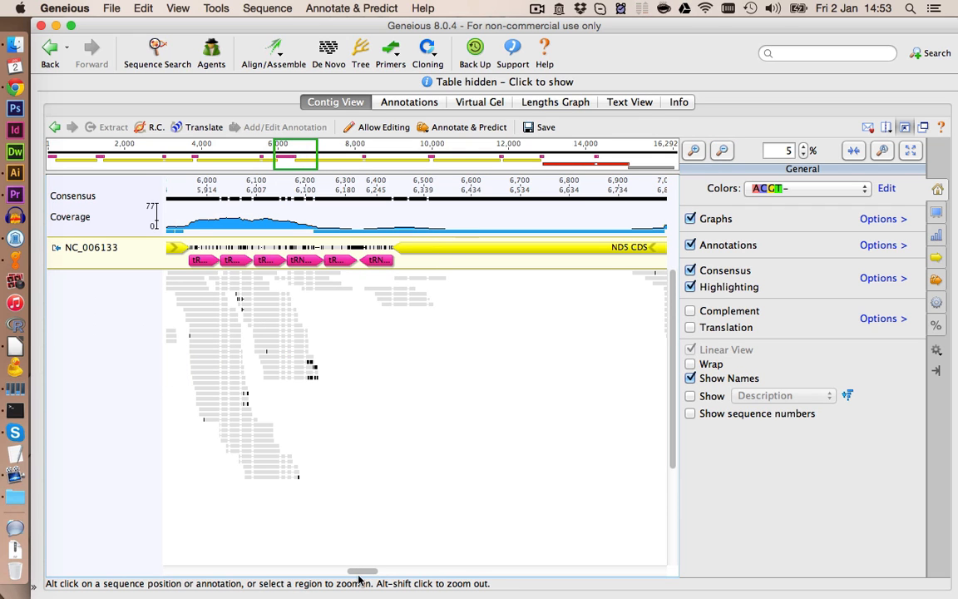
- Examine the reads around base 13,485 in the l-rRNA region, with and without highlighting
drag(358, 574, 572, 572)
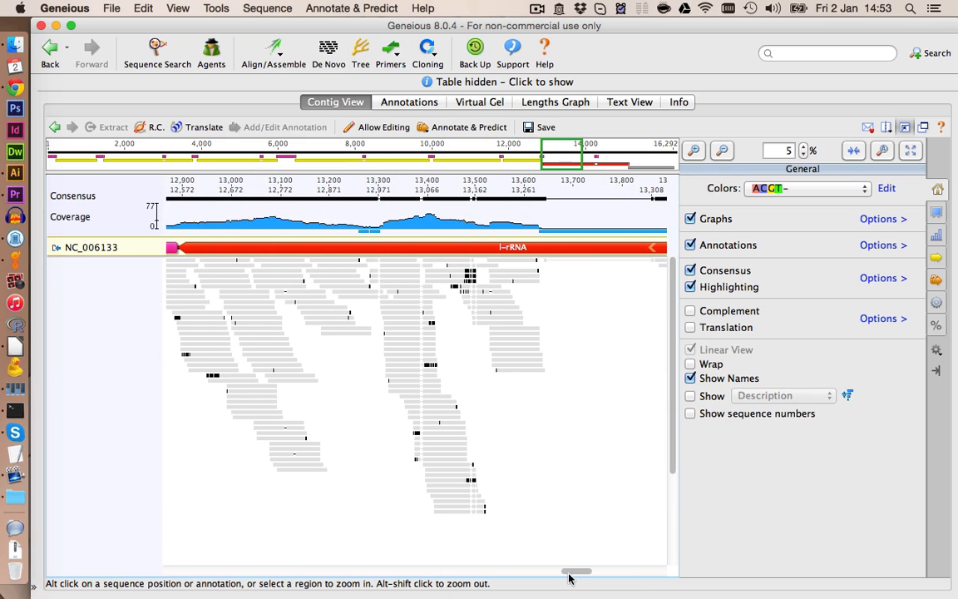
click(468, 291)
click(695, 151)
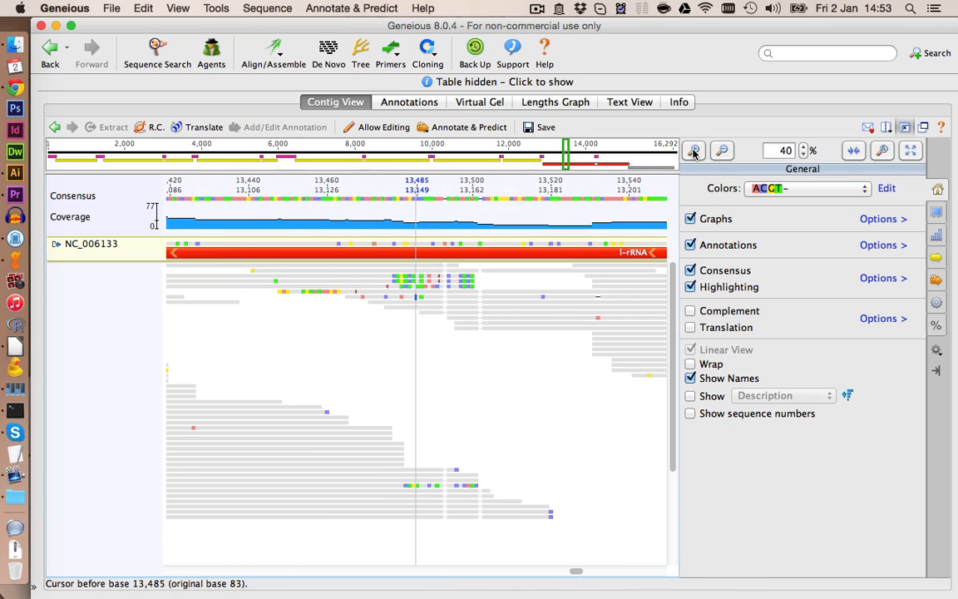
click(692, 155)
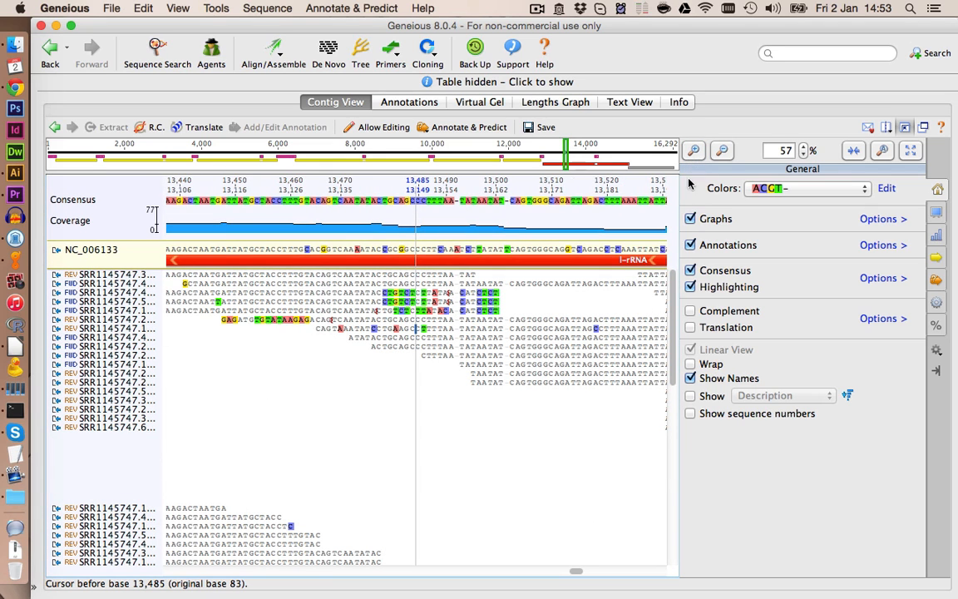
click(691, 287)
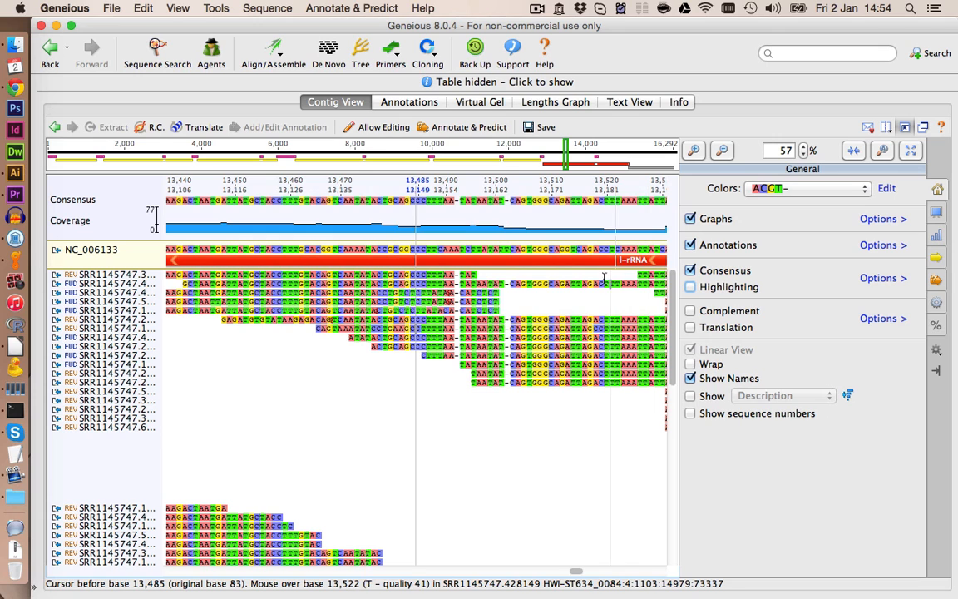
click(722, 151)
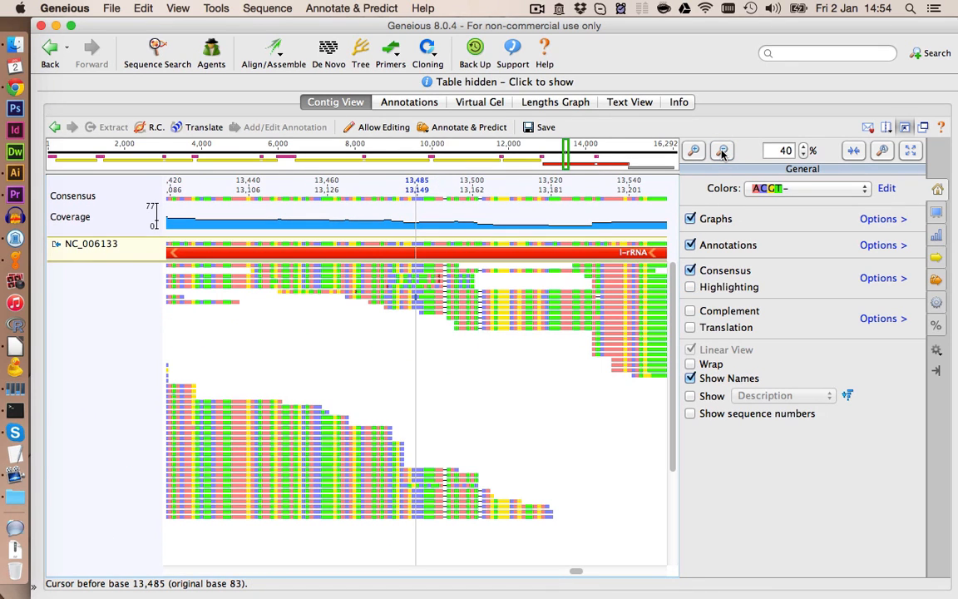
click(722, 151)
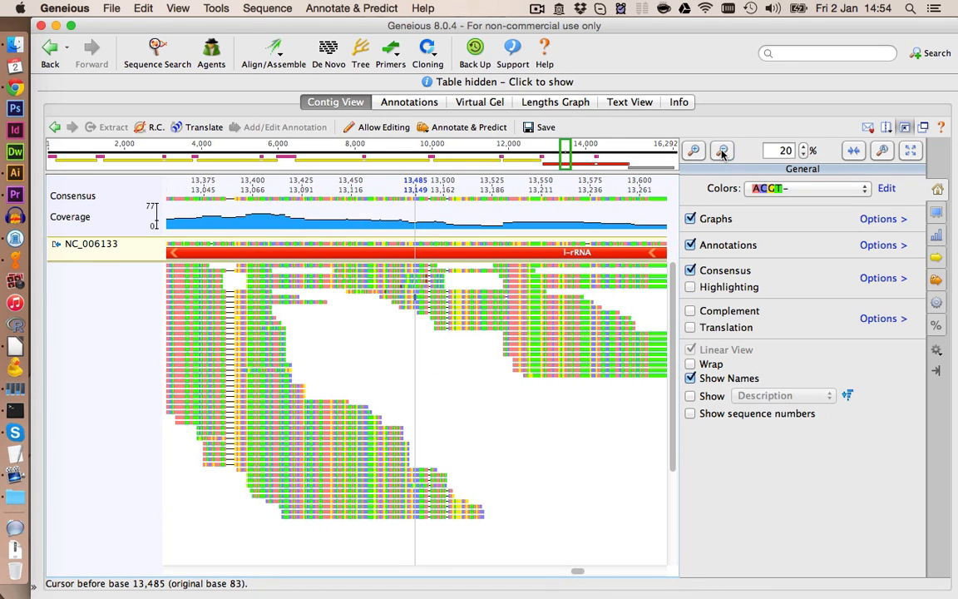
click(722, 152)
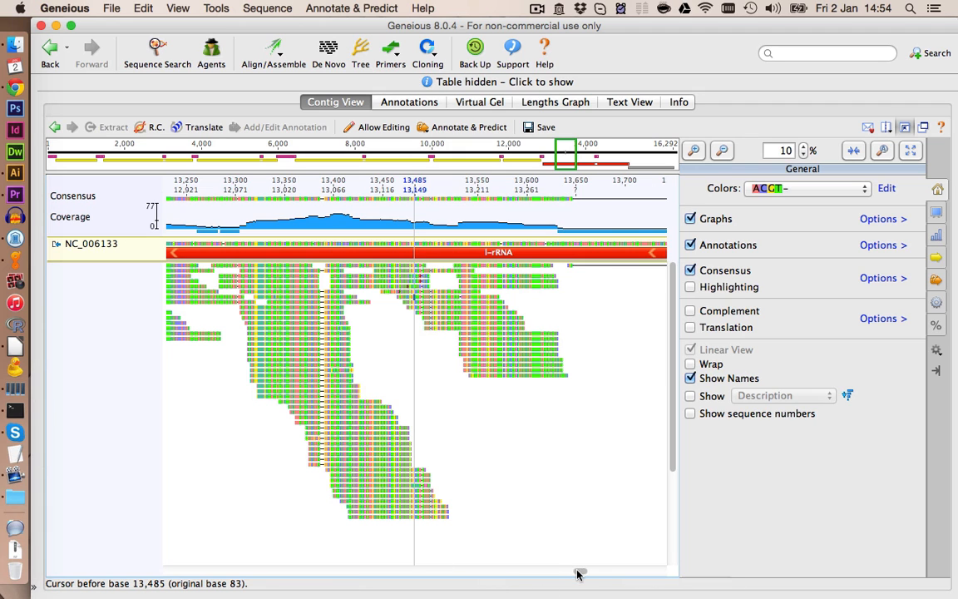
- Scroll to the misc region at the contig's end and delete a misaligned read there
drag(577, 573, 607, 572)
scroll(615, 270, right, 10)
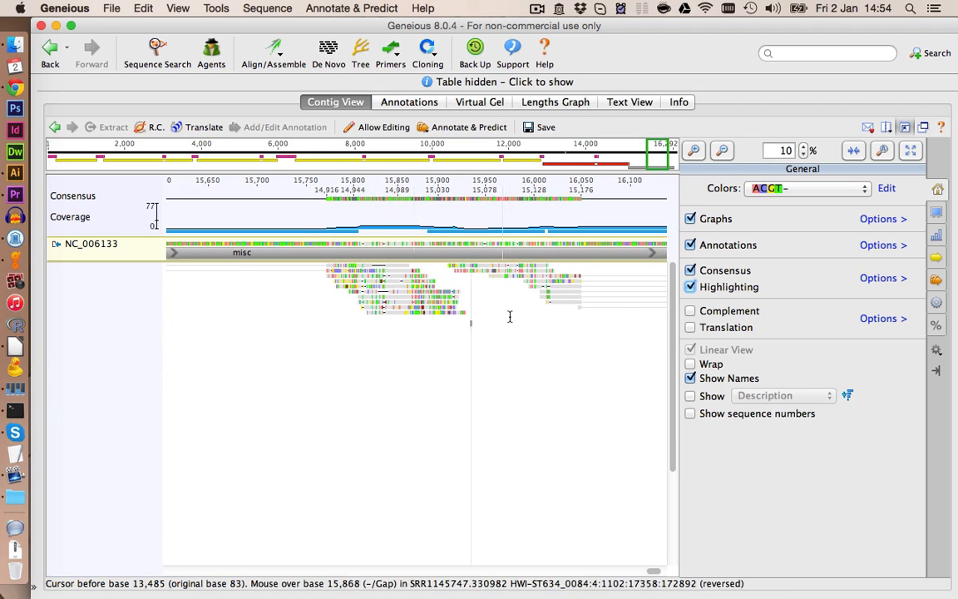
drag(653, 573, 642, 573)
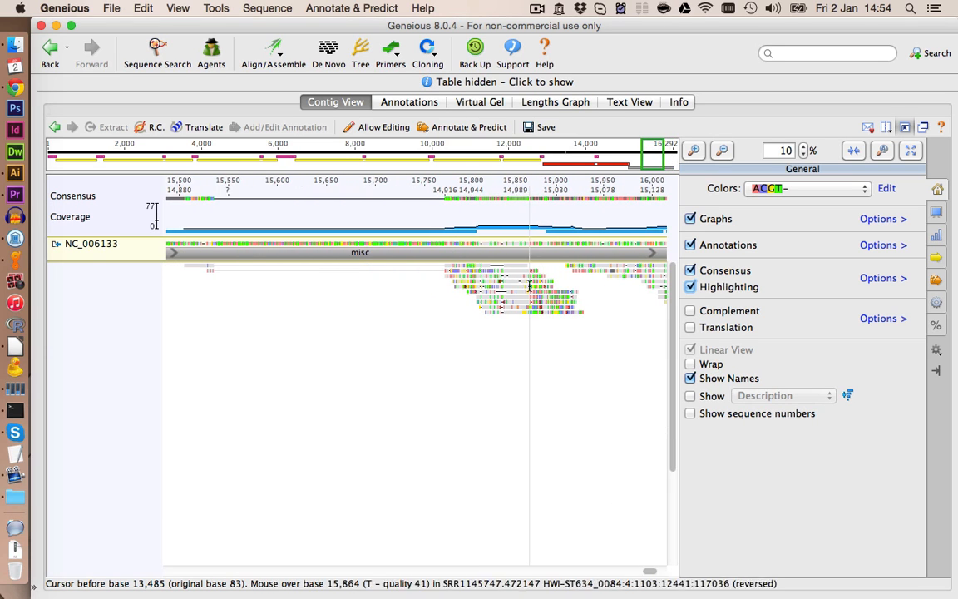
click(519, 291)
scroll(519, 292, up, 5)
key(BackSpace)
key(Escape)
click(137, 349)
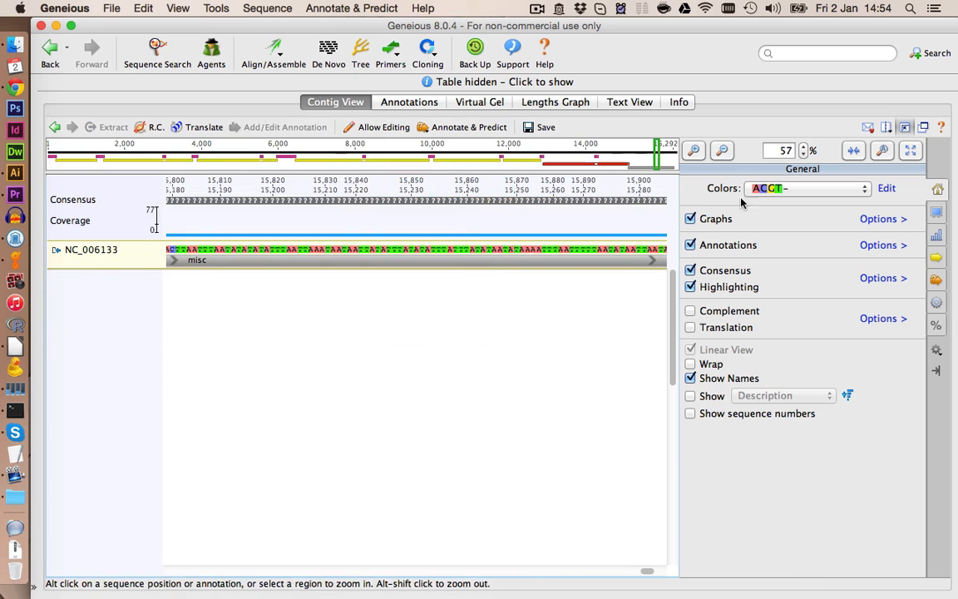
scroll(515, 283, down, 5)
scroll(516, 283, up, 5)
click(133, 319)
scroll(133, 331, down, 6)
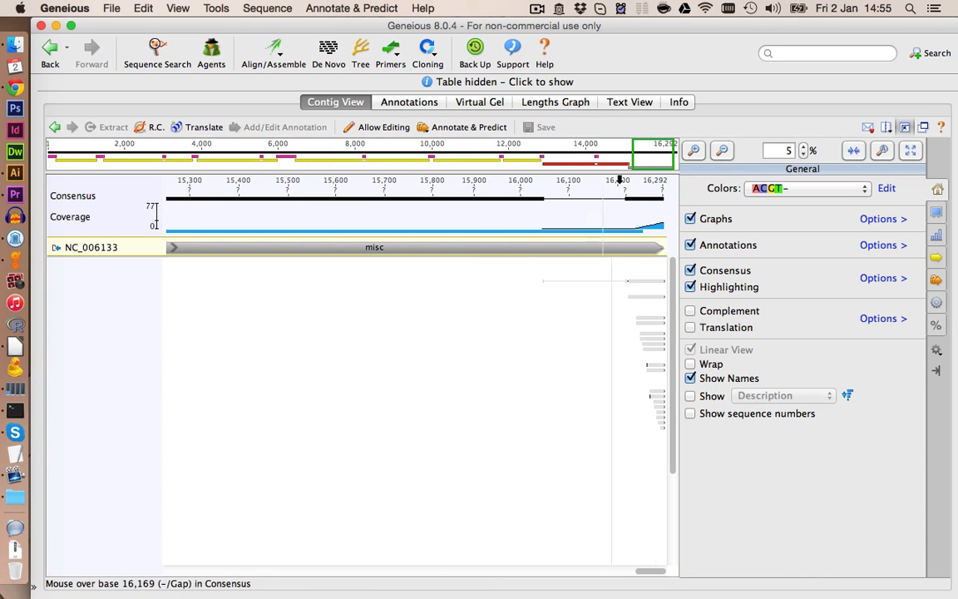
- Show the document list and rename the edited assembly to Hits_v1_edited
click(909, 127)
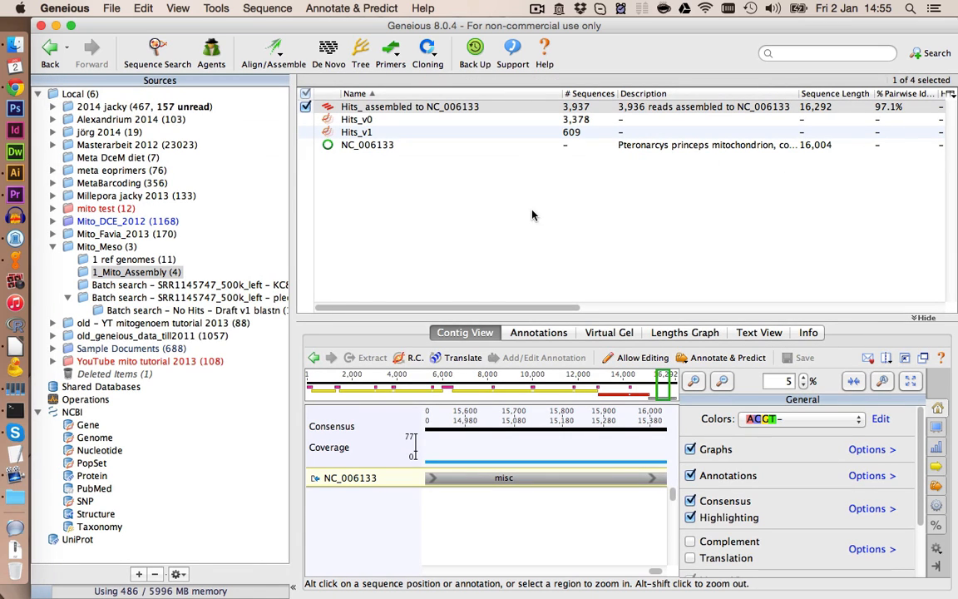
click(431, 108)
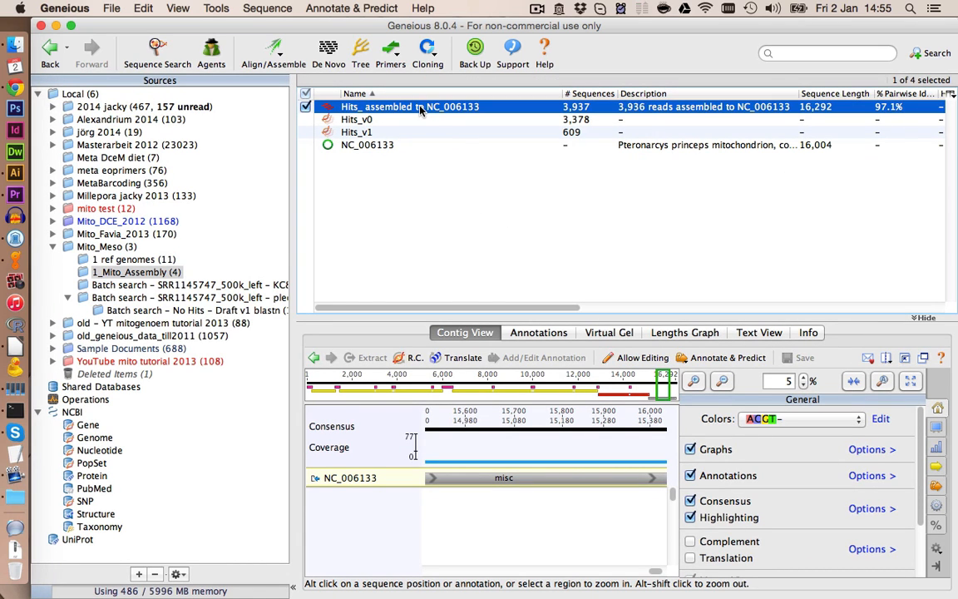
click(420, 109)
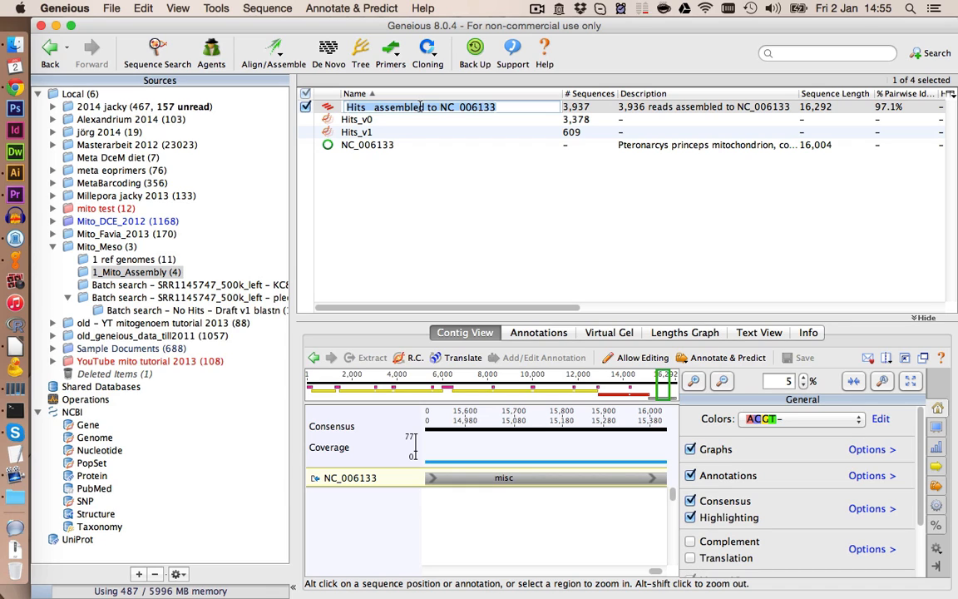
text(Hits_v1_edited)
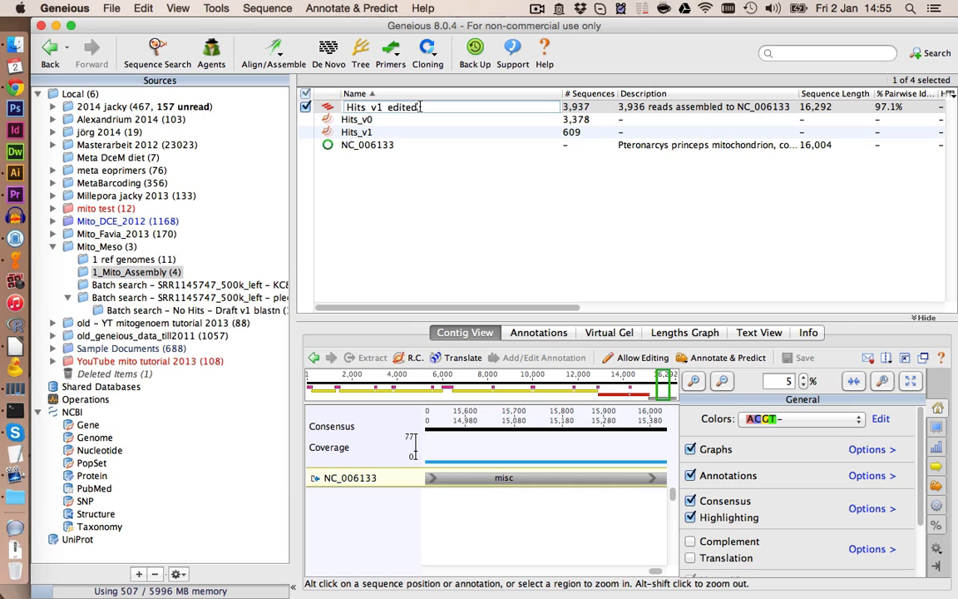
key(Return)
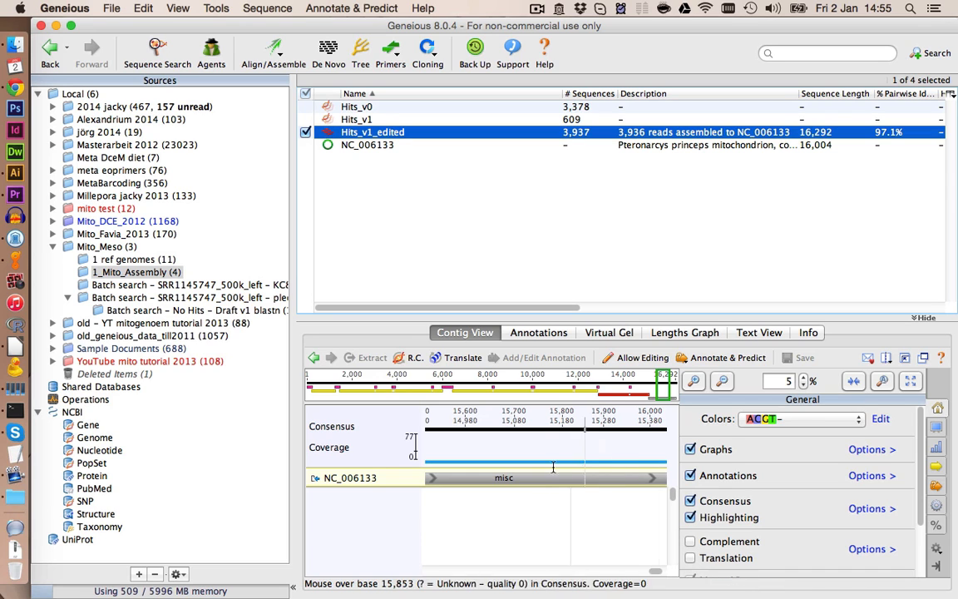
- Generate a consensus sequence from the edited assembly using the Highest Quality threshold
click(722, 381)
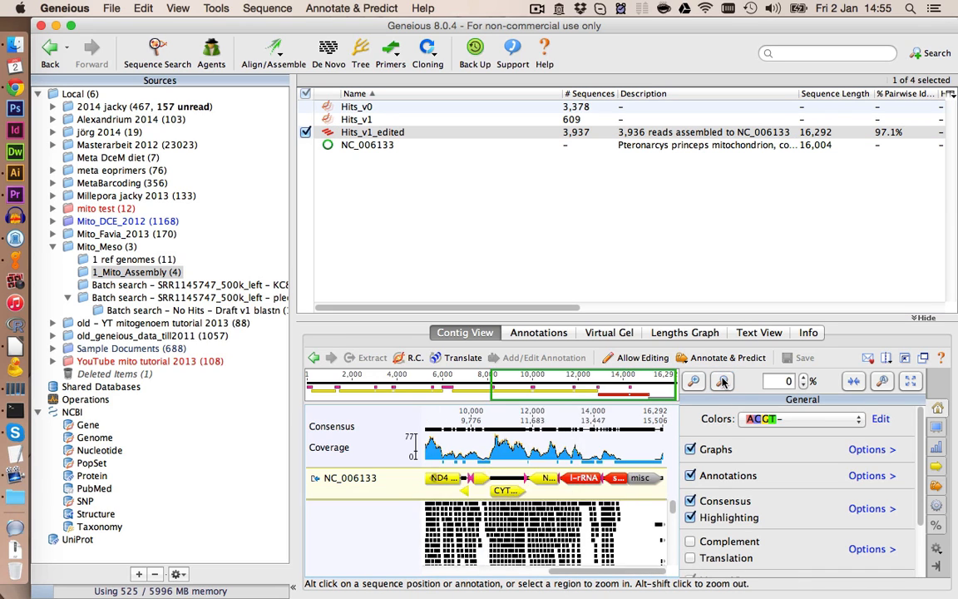
mouse_move(632, 508)
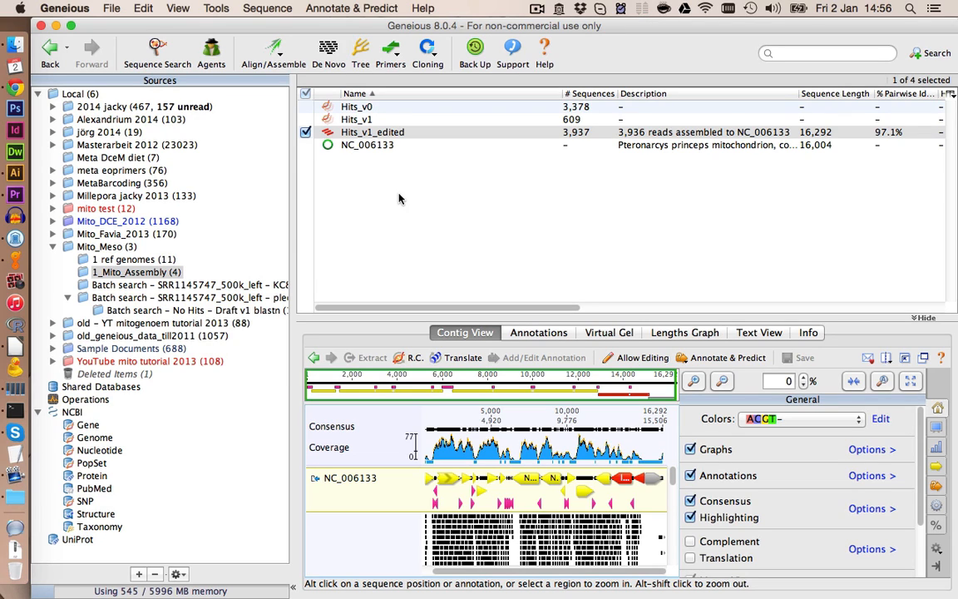
click(218, 8)
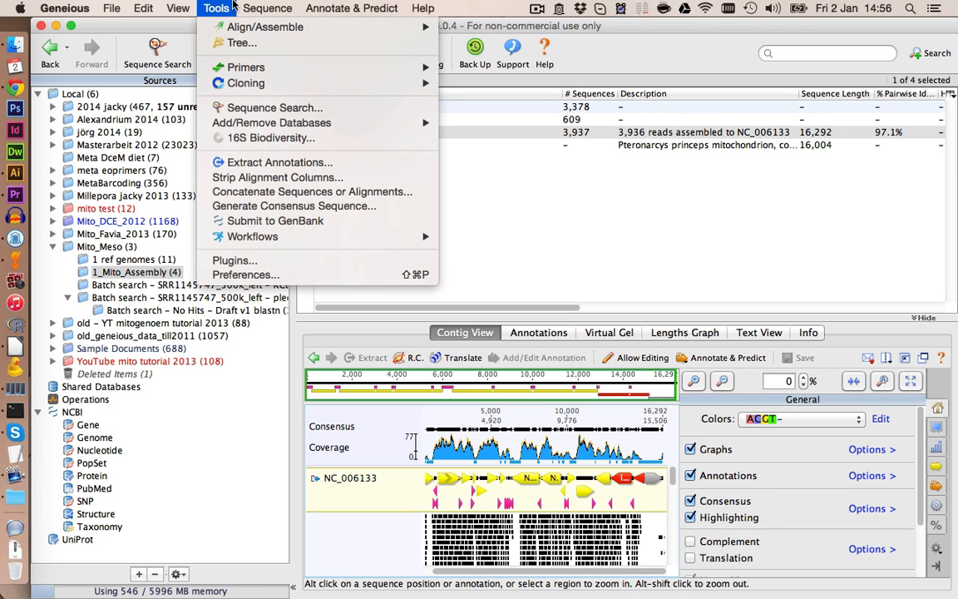
click(252, 212)
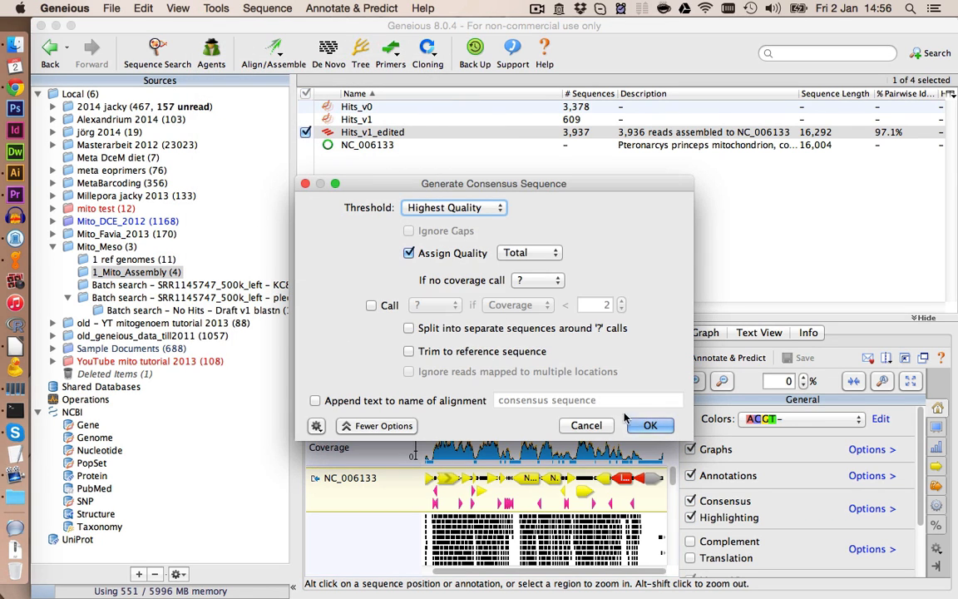
click(649, 426)
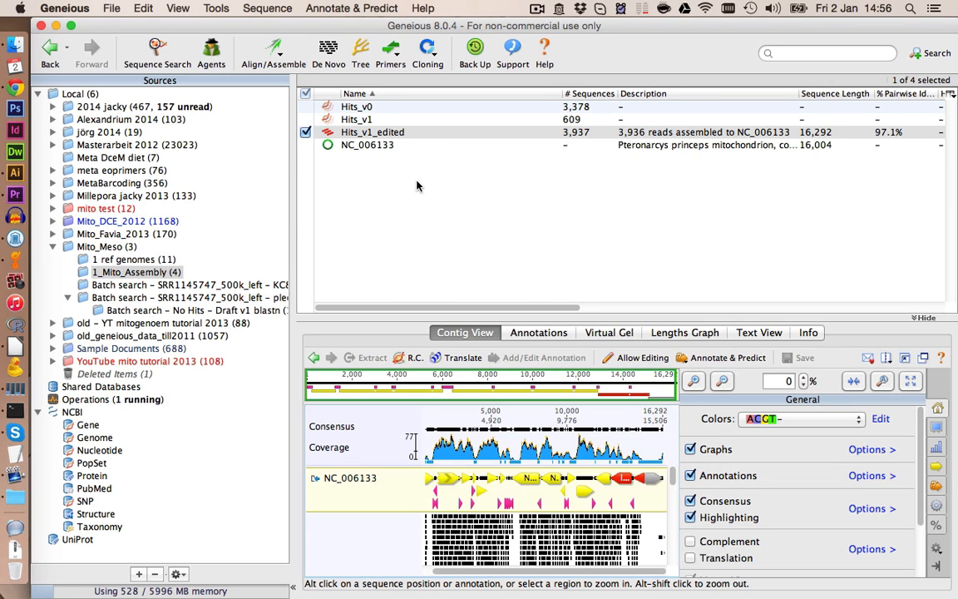
- Rename the new consensus sequence to Draft_2
click(376, 145)
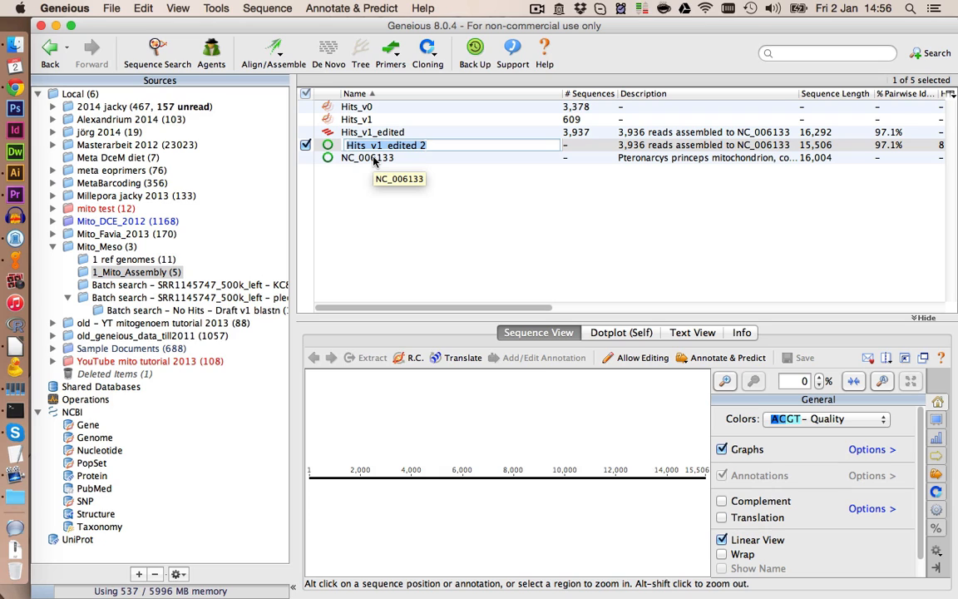
text(Draft_2)
key(Return)
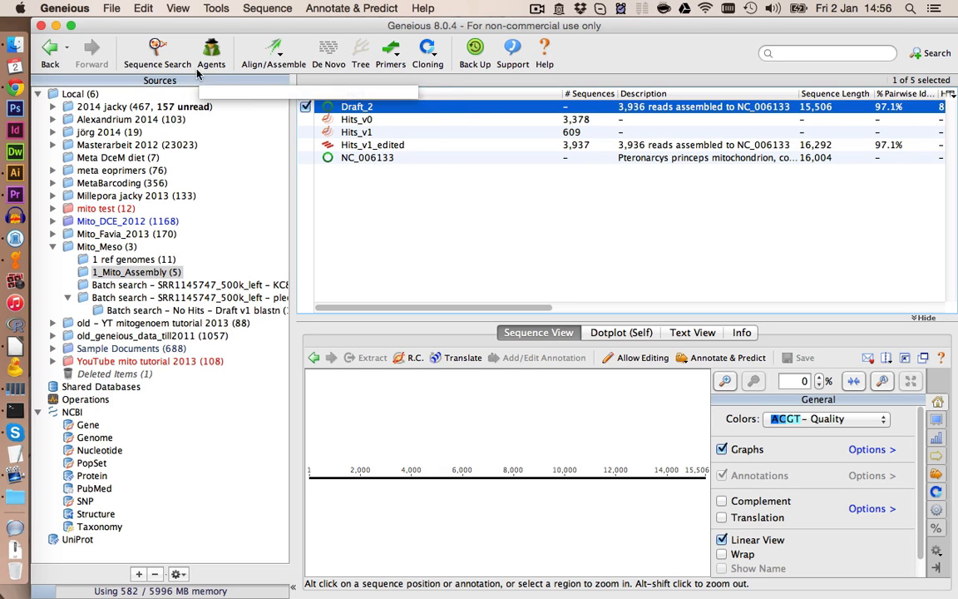
- Add a Custom BLAST sequence database named Draft_v2 from the selected Draft_2 sequence
click(210, 9)
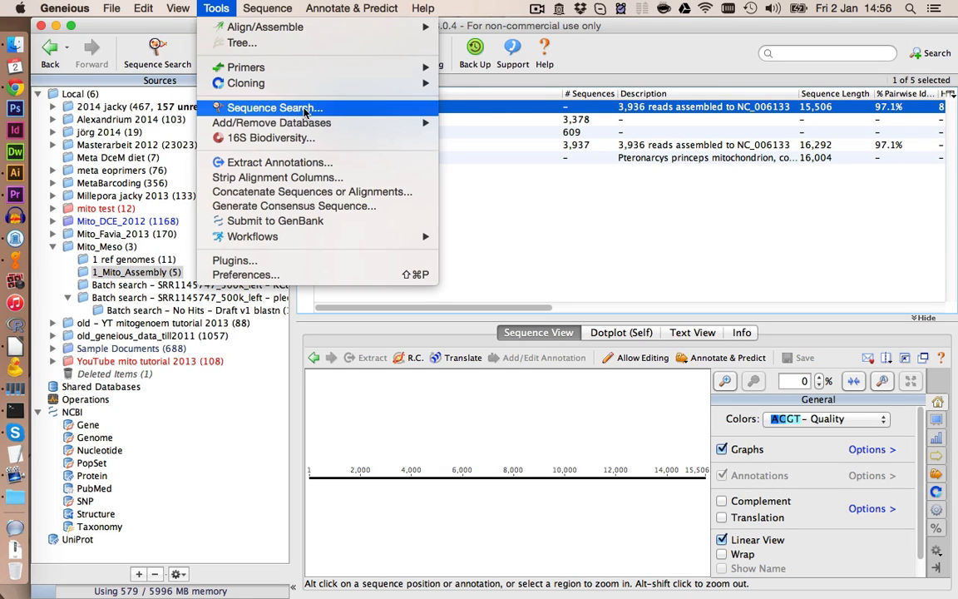
mouse_move(376, 122)
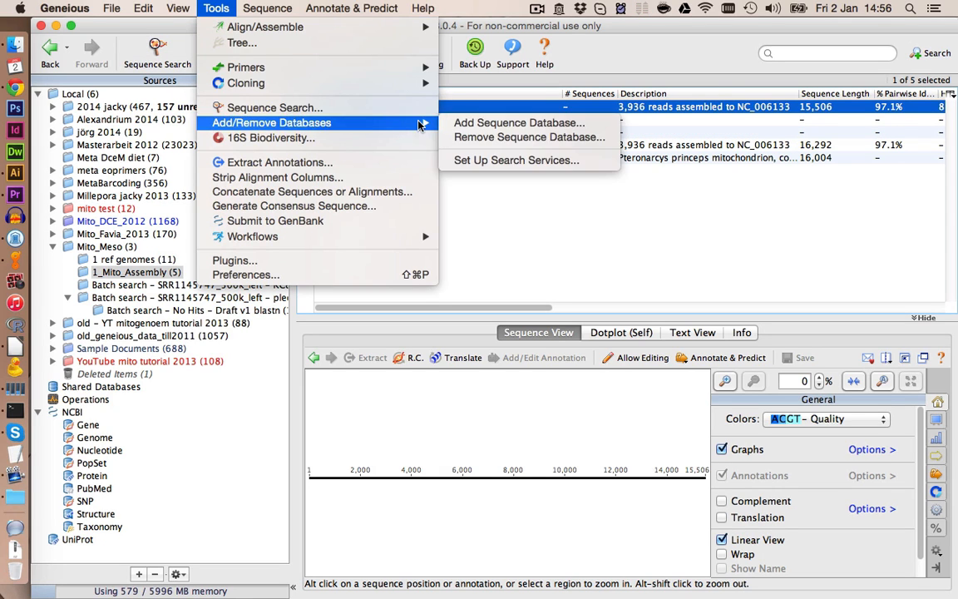
click(468, 125)
click(486, 259)
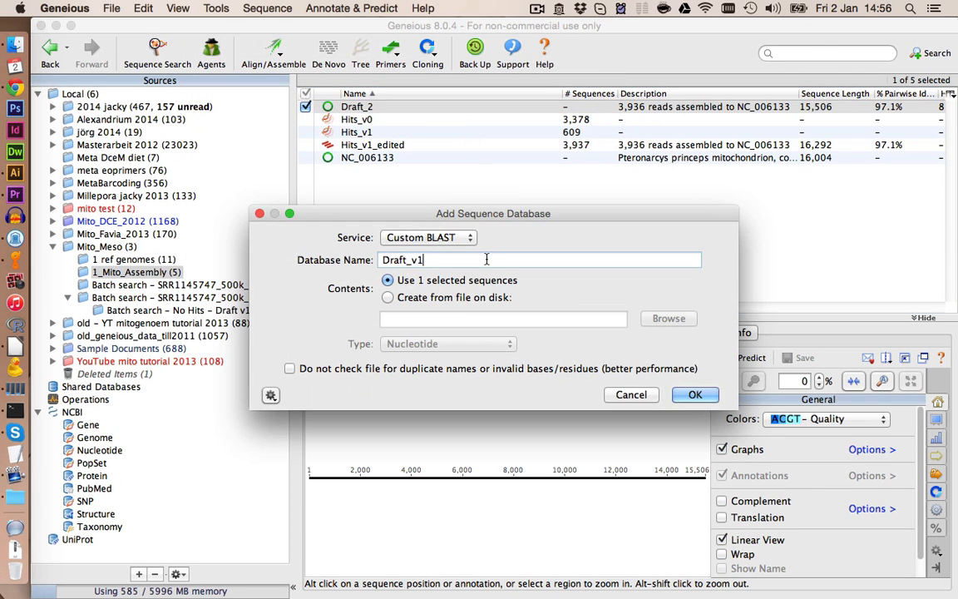
key(BackSpace)
text(2)
key(Return)
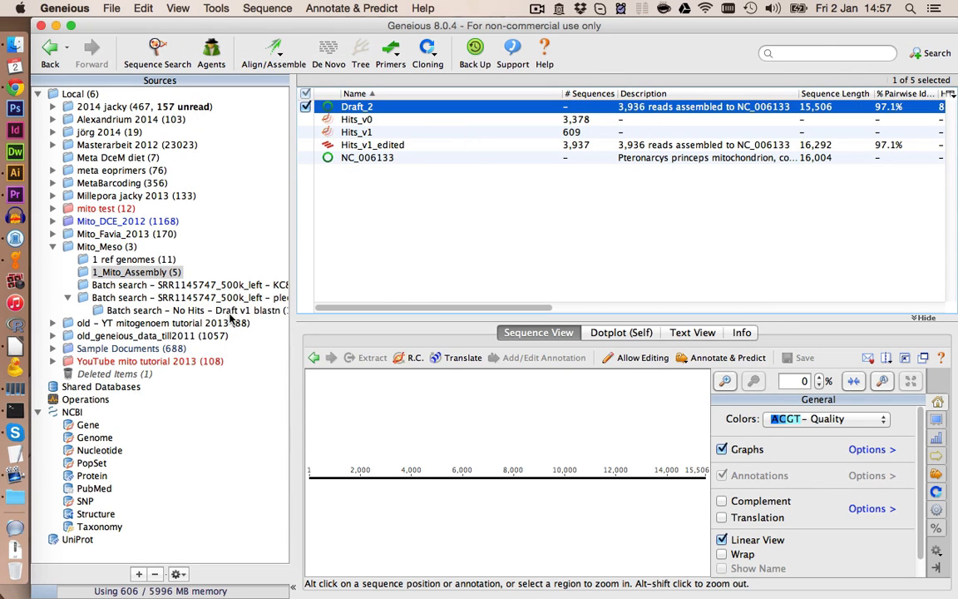
- Run a batch BLAST of the No Hits reads from the Draft v1 search against the Draft v2 custom database
click(237, 311)
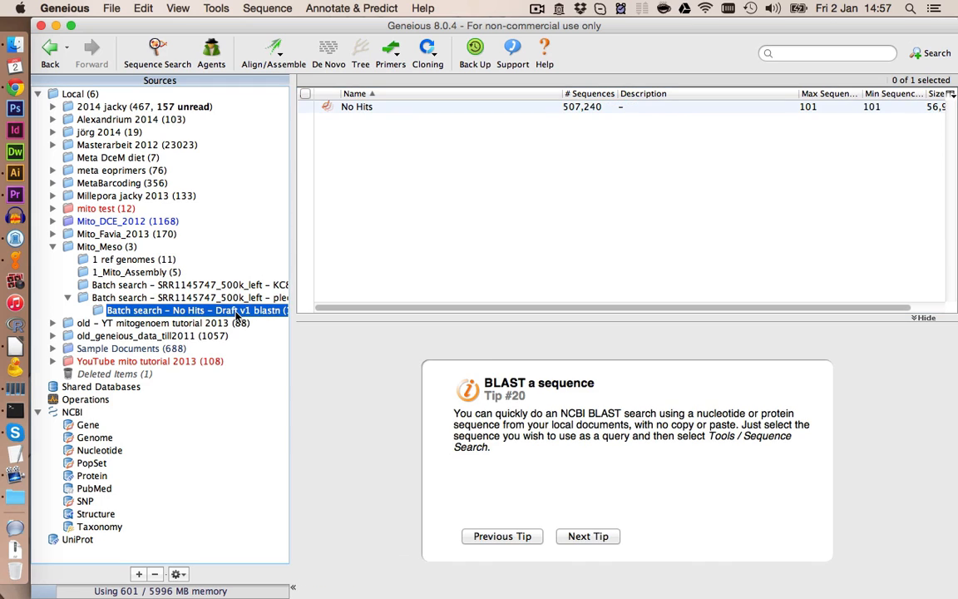
click(360, 108)
click(153, 55)
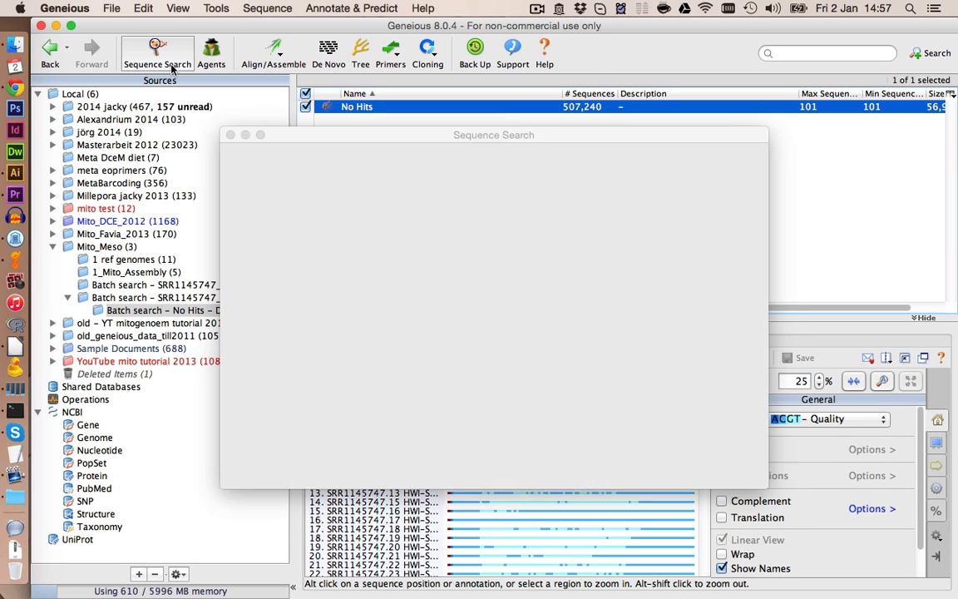
click(402, 233)
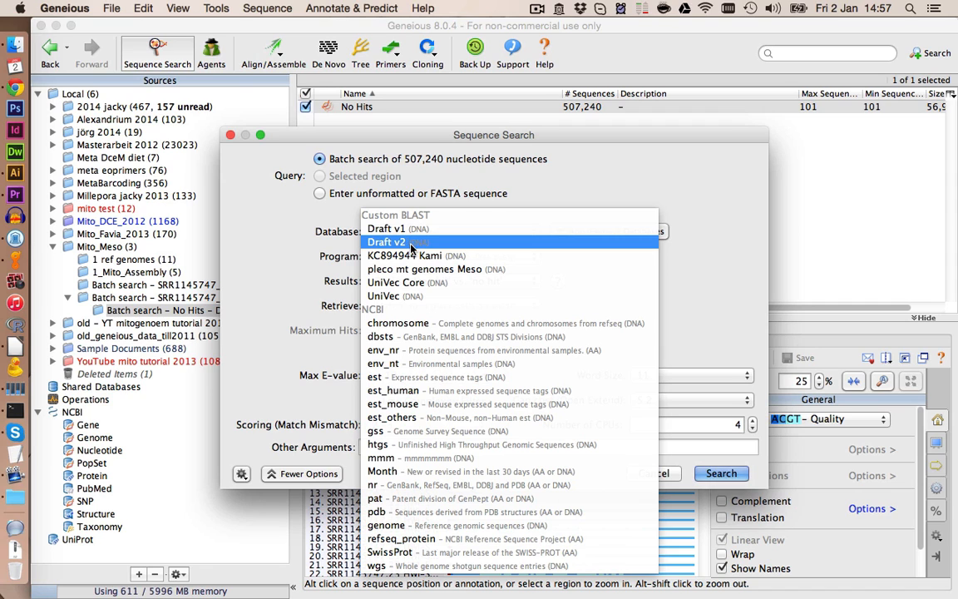
click(411, 246)
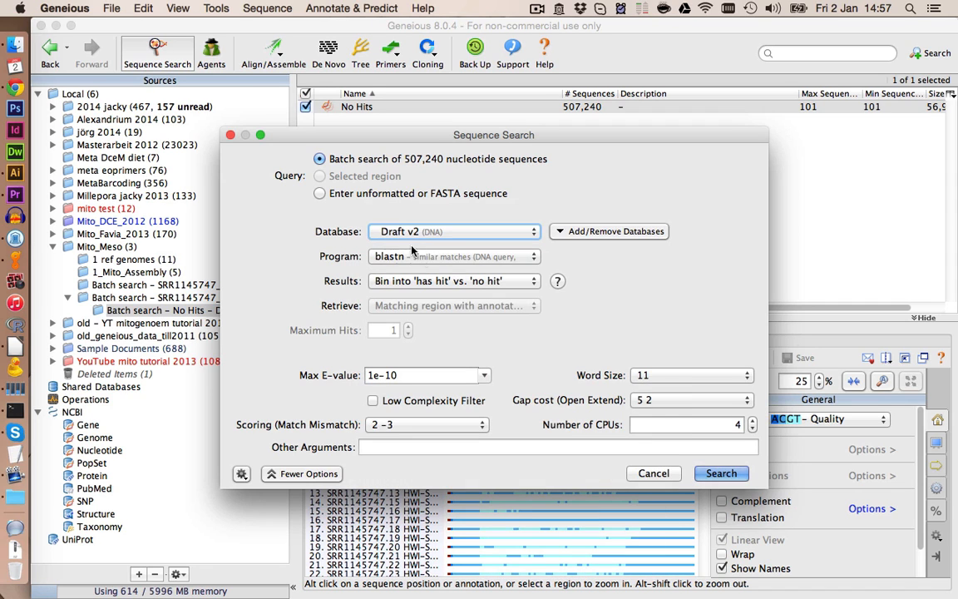
click(719, 473)
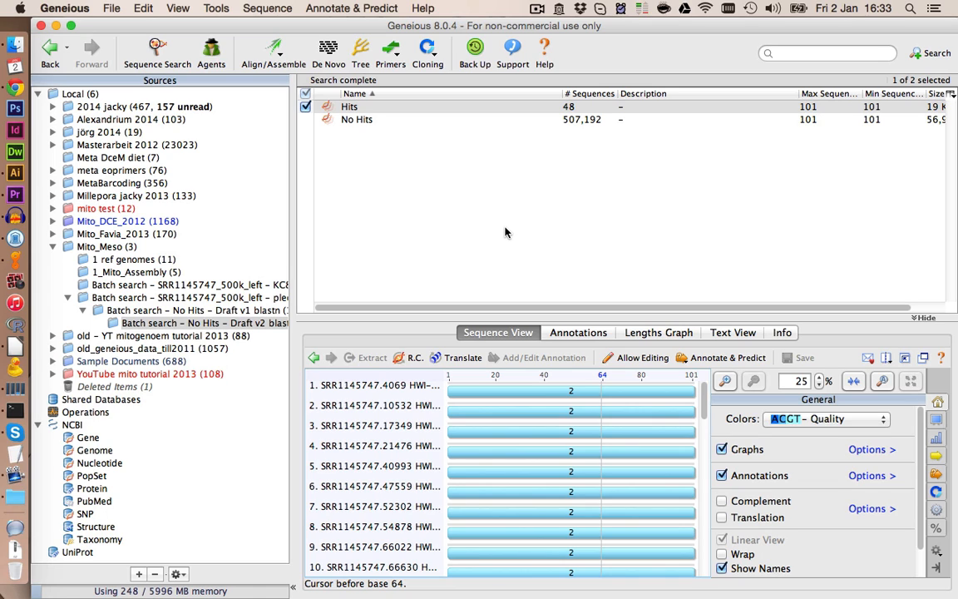
- Move the new Hits document into the 1_Mito_Assembly folder and rename it Hits_v2
click(357, 112)
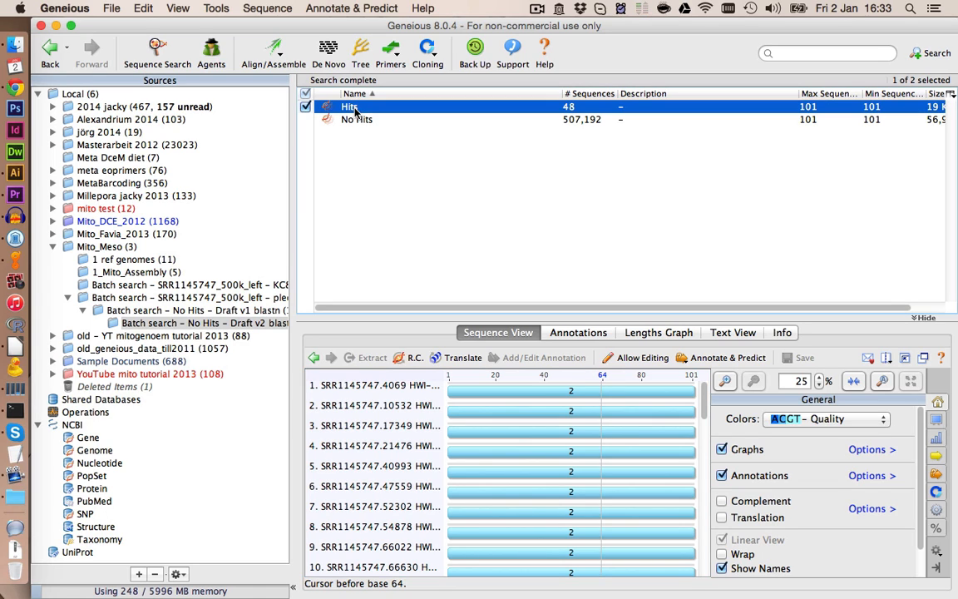
click(154, 274)
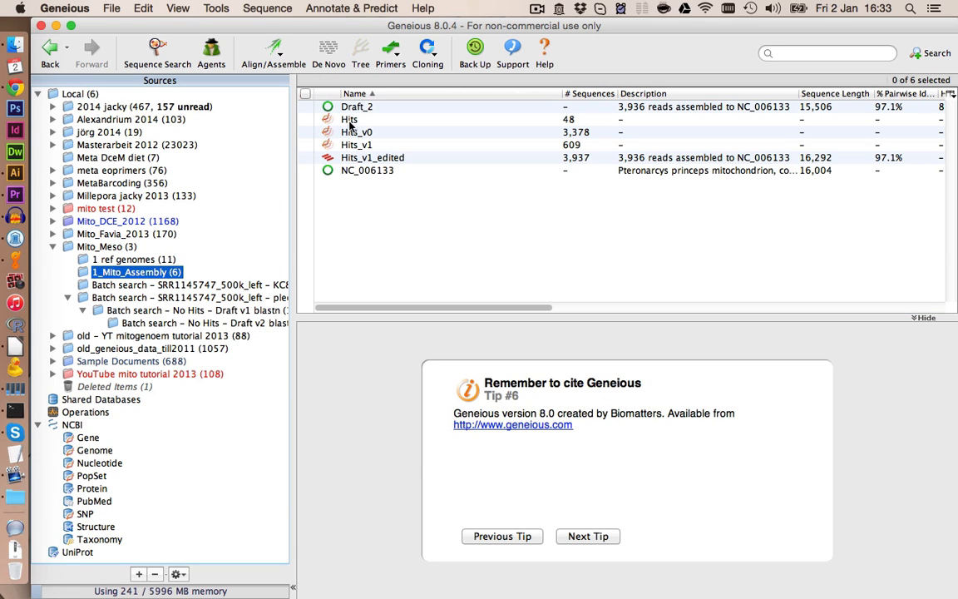
click(366, 119)
click(375, 119)
text(_)
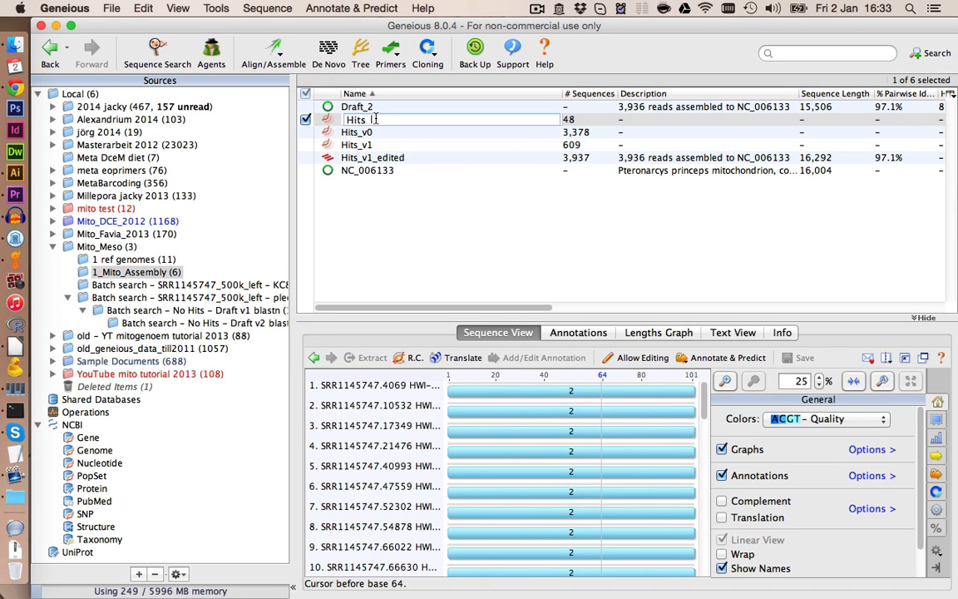
text(v2)
key(Return)
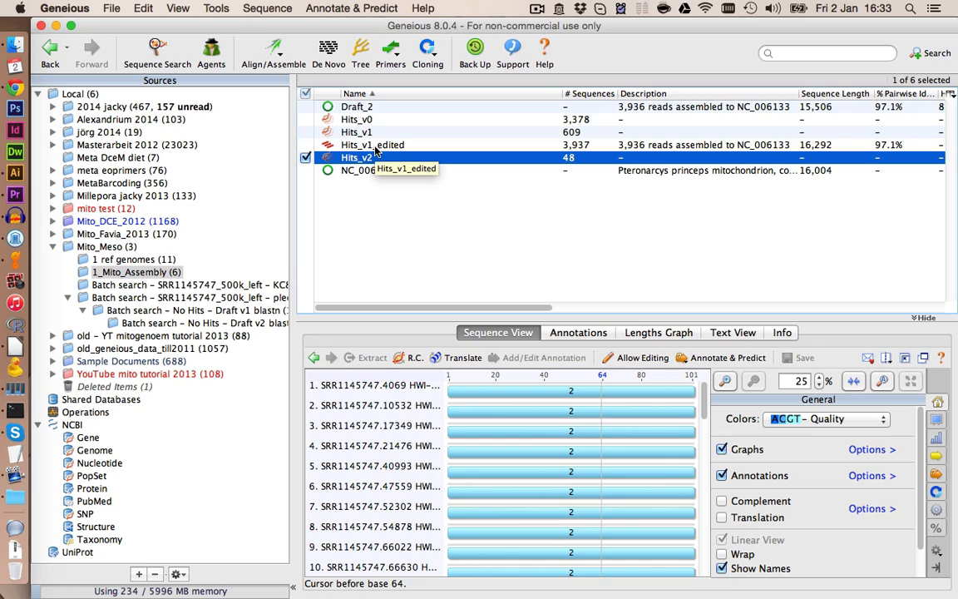
- Map Hits_v1_edited and Hits_v2 together to the NC_006133 reference with fine tuning set to None
shift+click(374, 147)
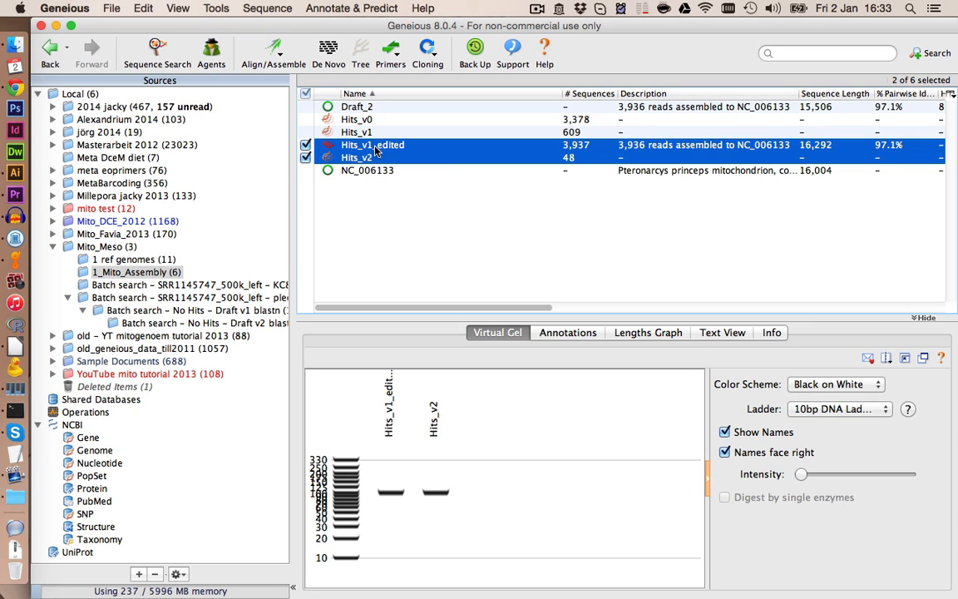
click(274, 52)
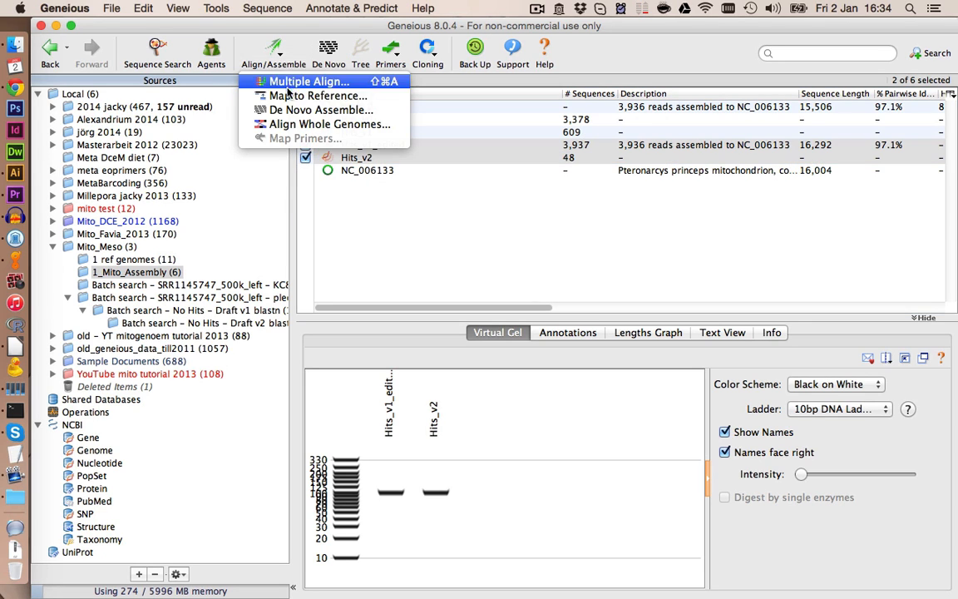
click(284, 95)
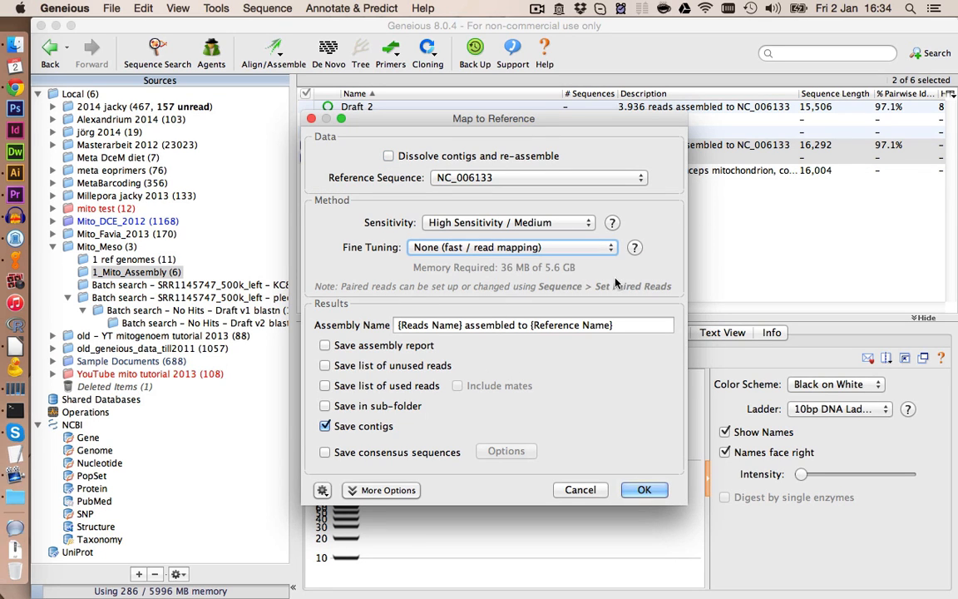
click(598, 250)
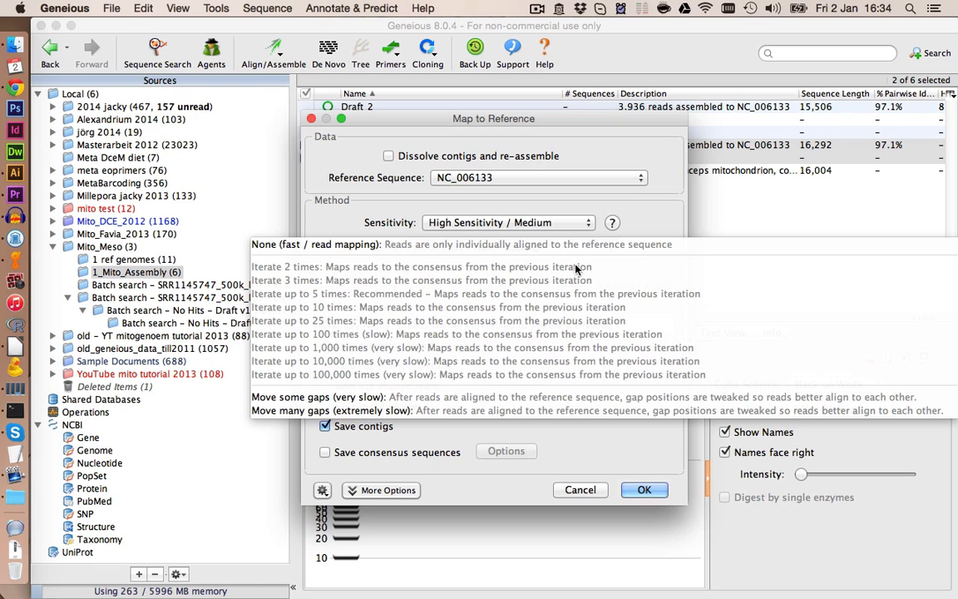
click(556, 245)
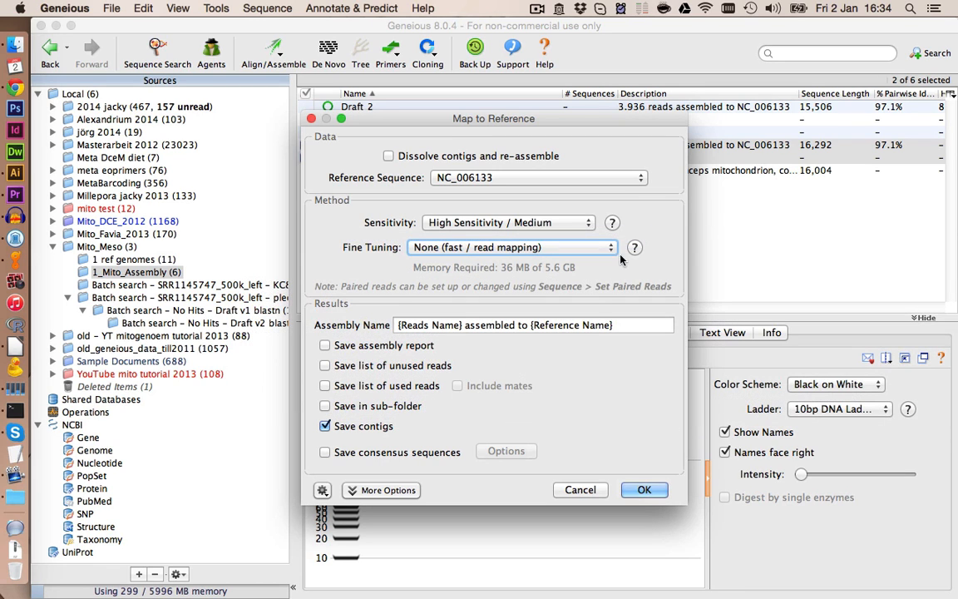
click(643, 490)
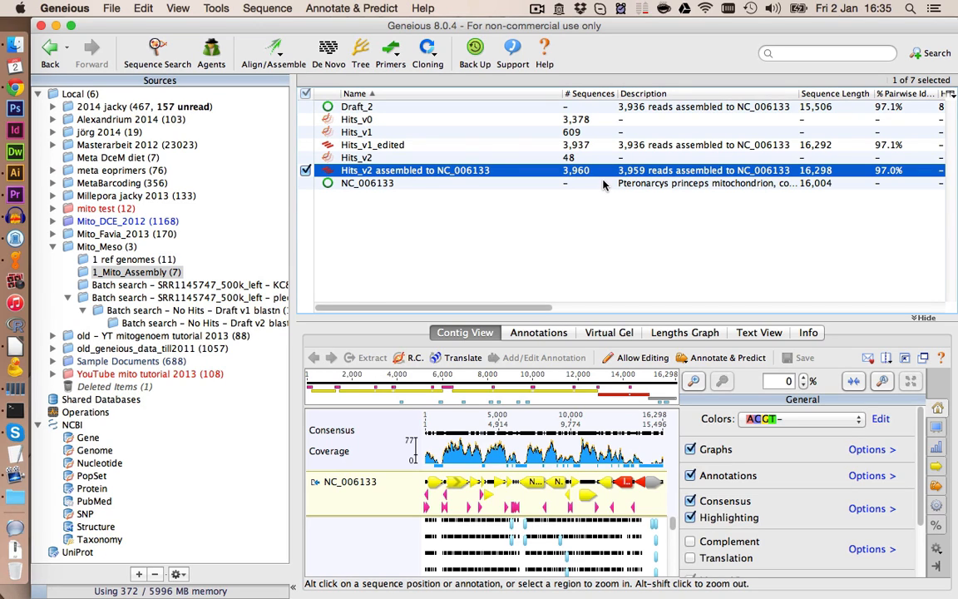
- Rename the new assembly to Hits_v2_edited
click(409, 172)
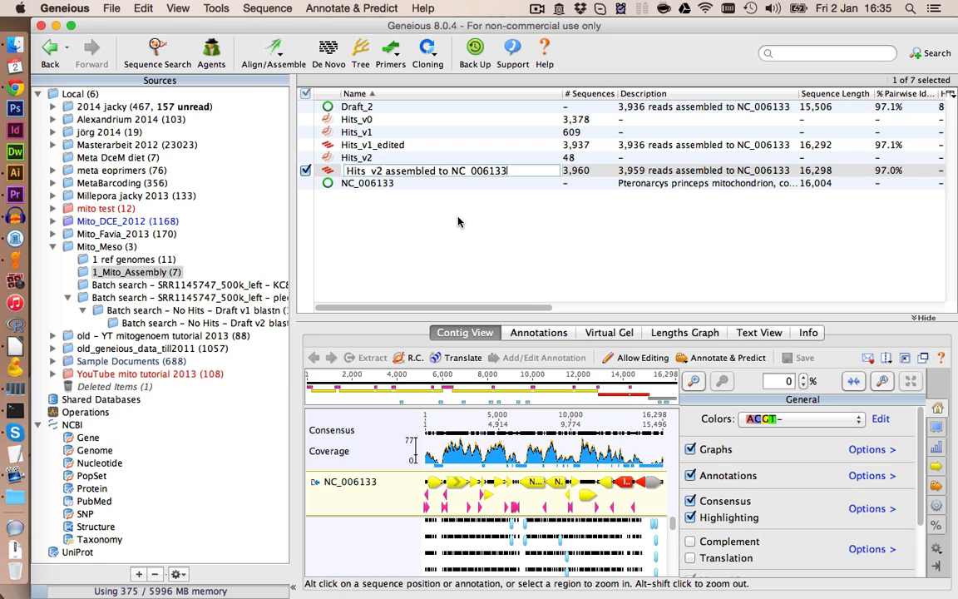
drag(384, 172, 505, 173)
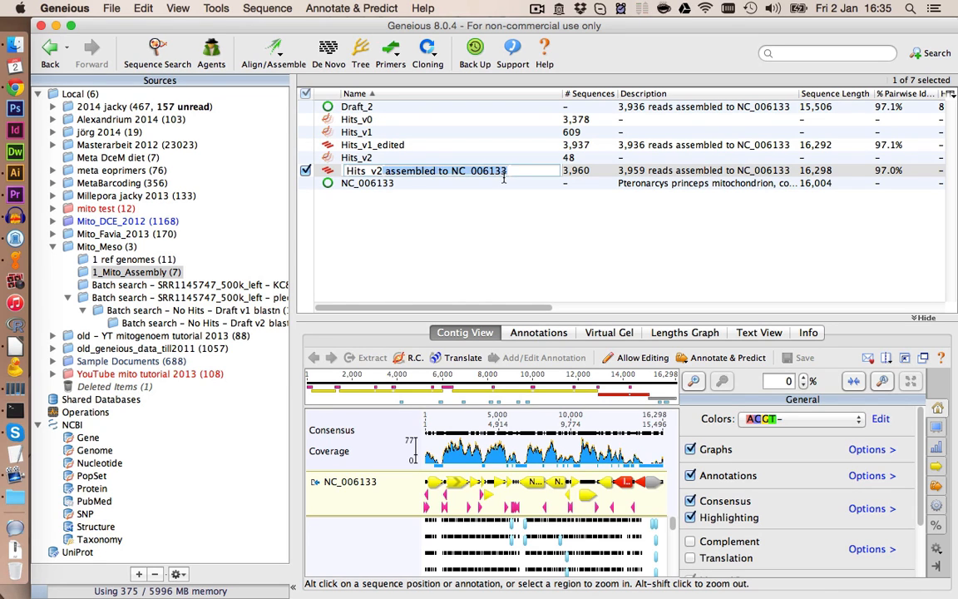
text(_edited)
key(Return)
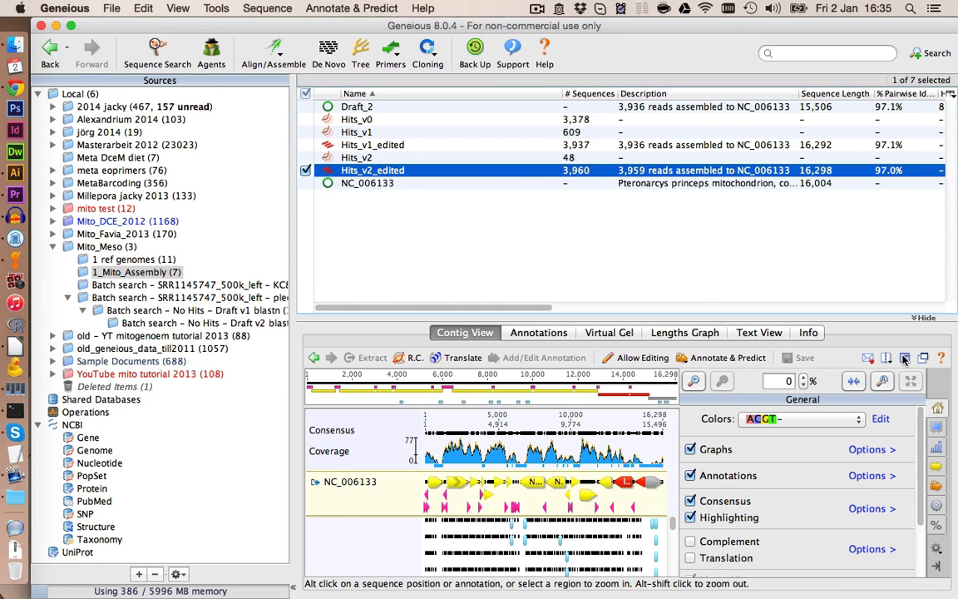
- Examine the mapped reads across the ND3 to ND5 region of the contig at different zoom levels
click(905, 358)
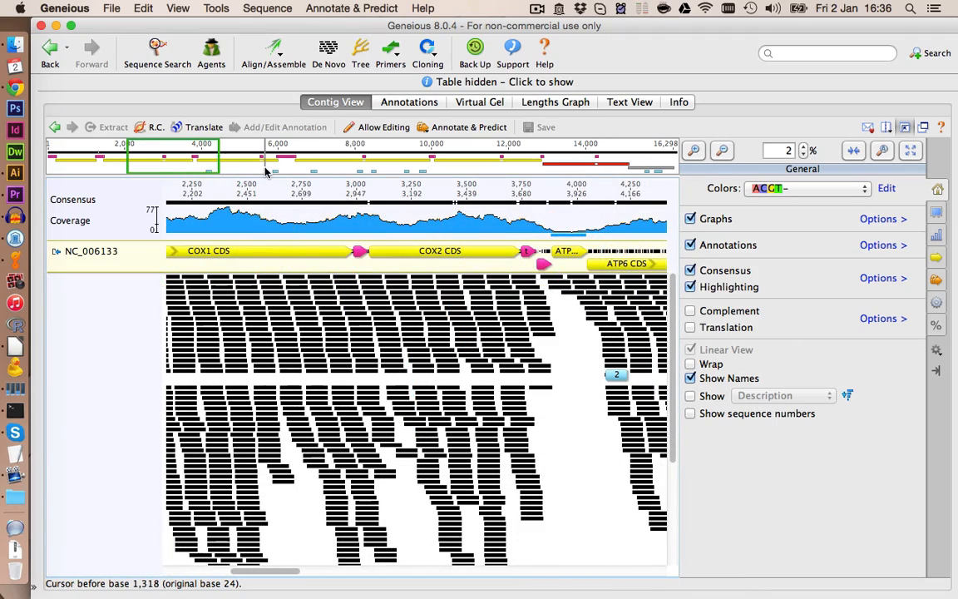
drag(266, 171, 323, 167)
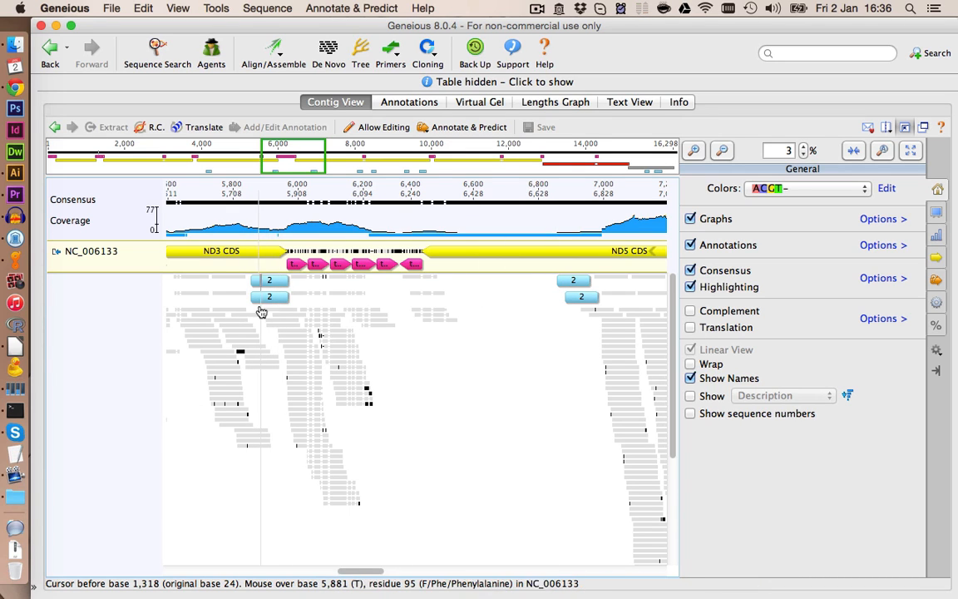
click(576, 325)
click(690, 150)
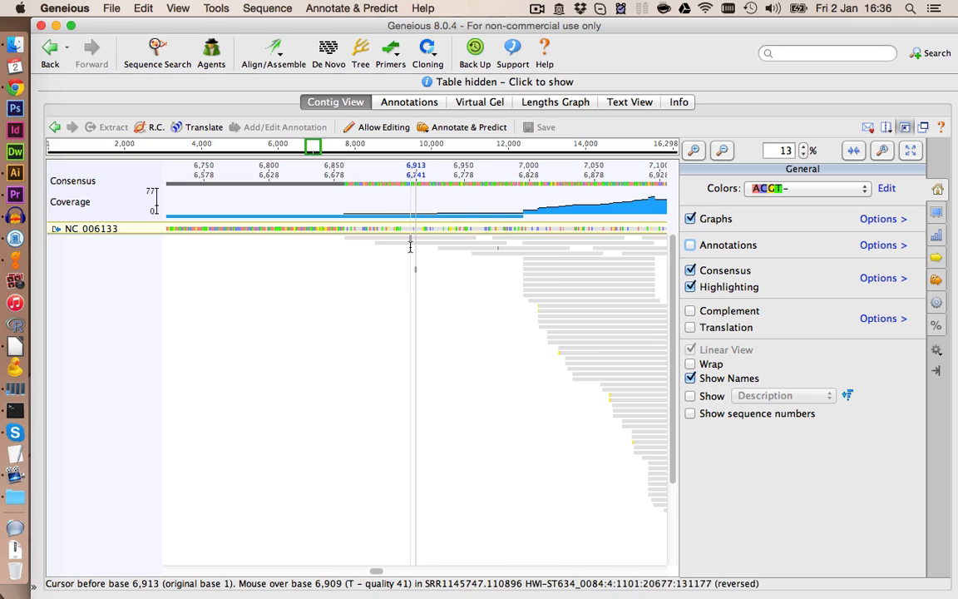
click(690, 245)
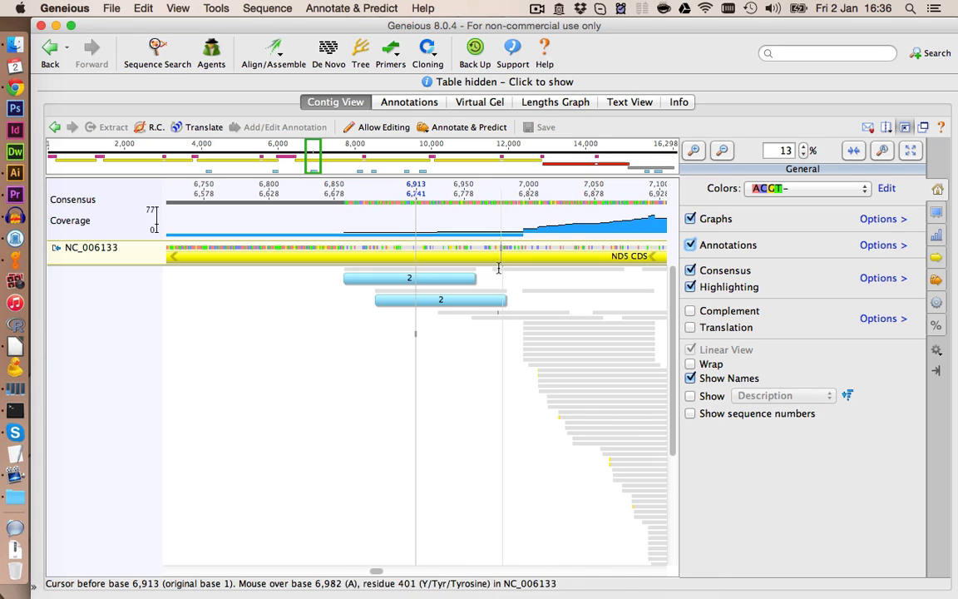
click(720, 152)
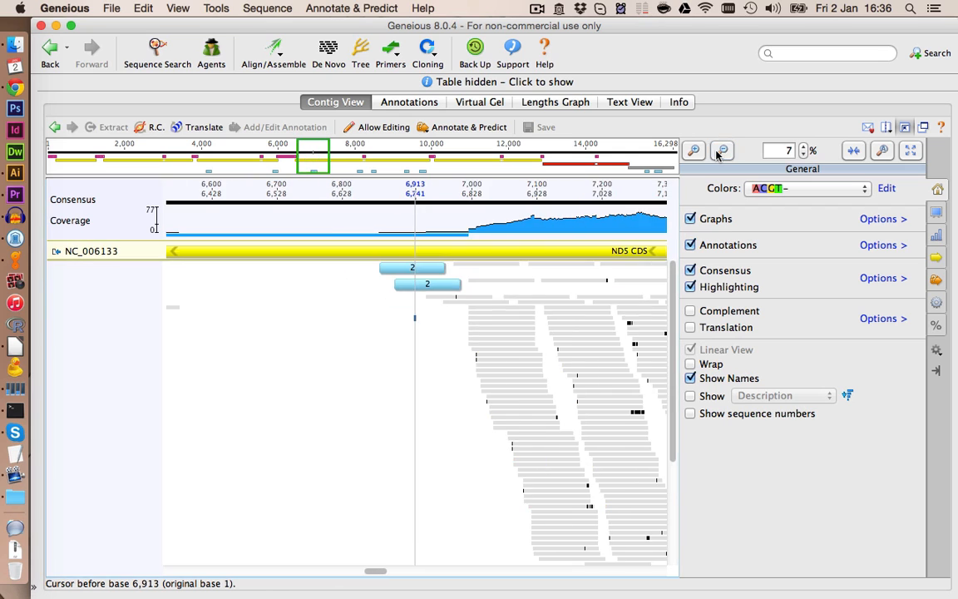
click(720, 152)
click(721, 151)
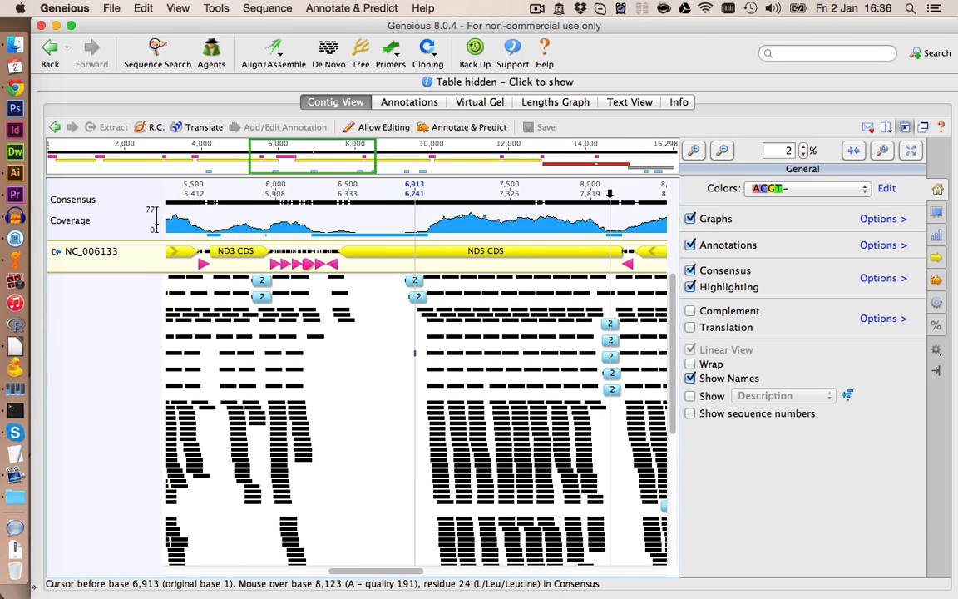
click(602, 282)
click(693, 150)
click(692, 154)
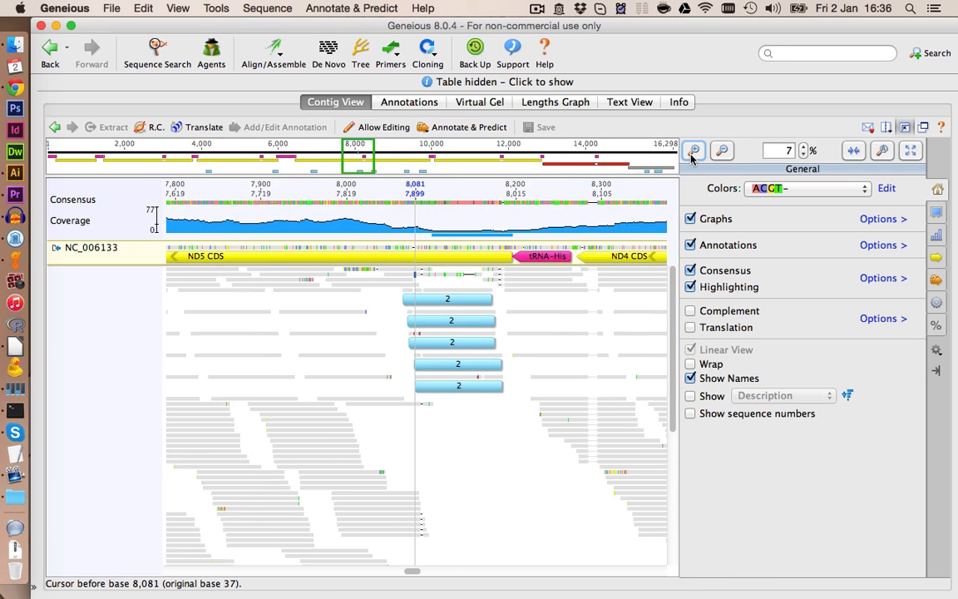
click(691, 287)
click(690, 245)
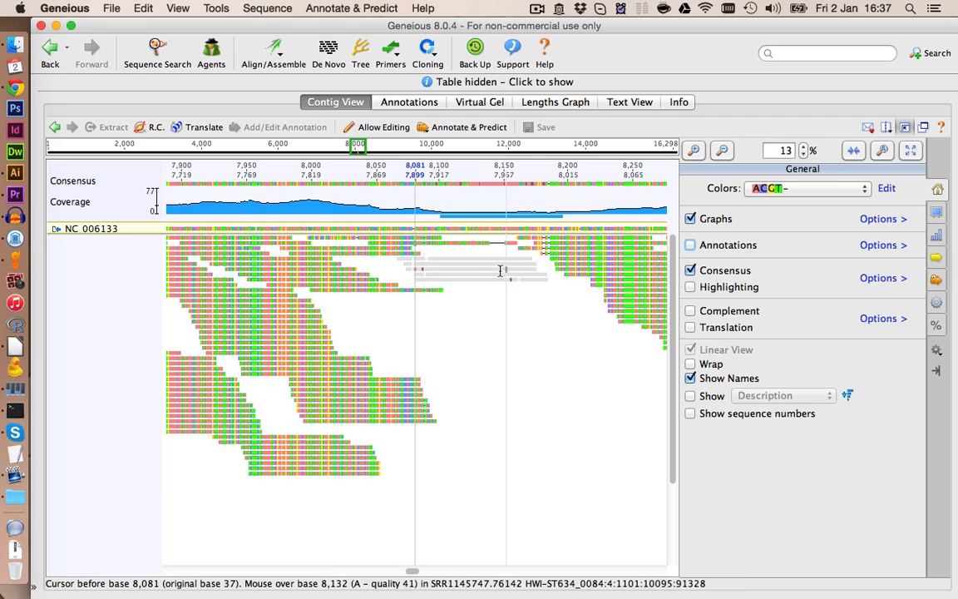
- Zoom into the reads around base 8,081 near the end of ND5 to inspect the poorly matching reads
click(692, 150)
click(692, 151)
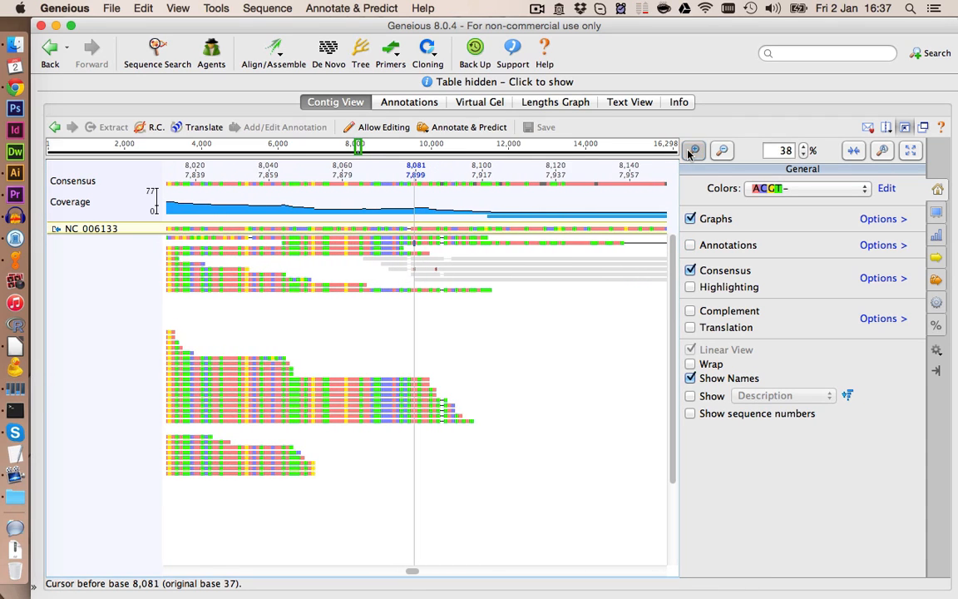
click(692, 150)
click(692, 150)
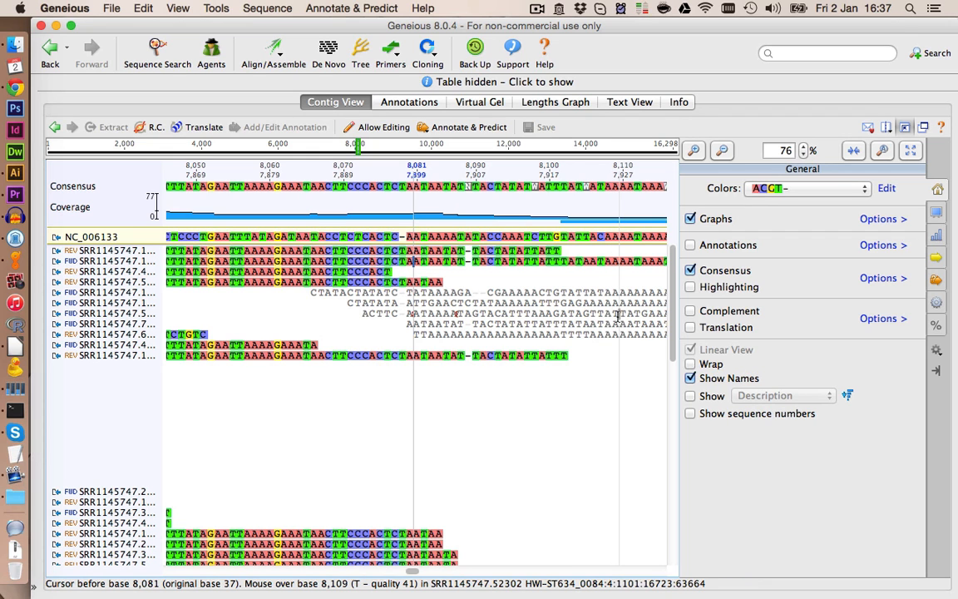
click(721, 151)
click(722, 151)
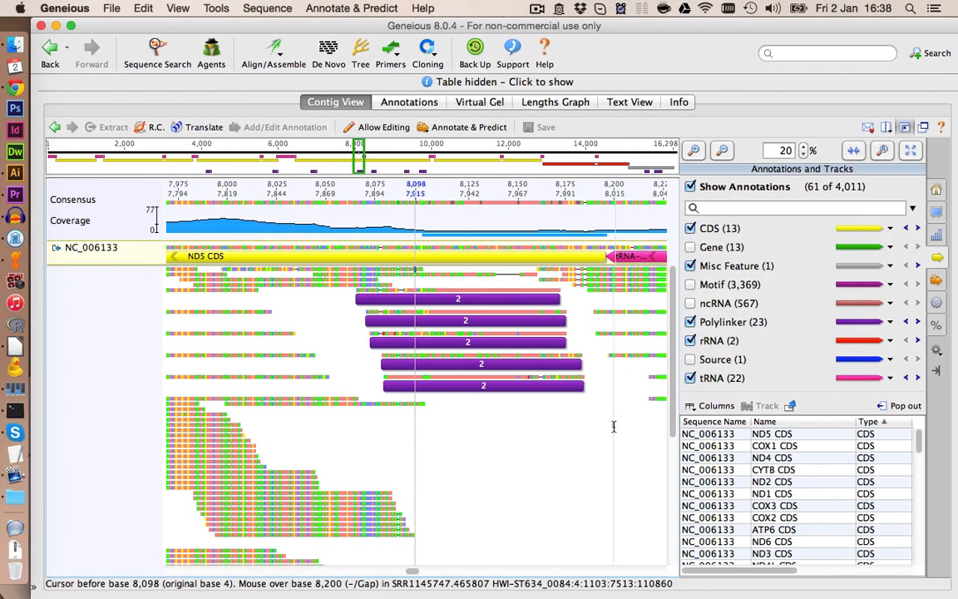
click(562, 419)
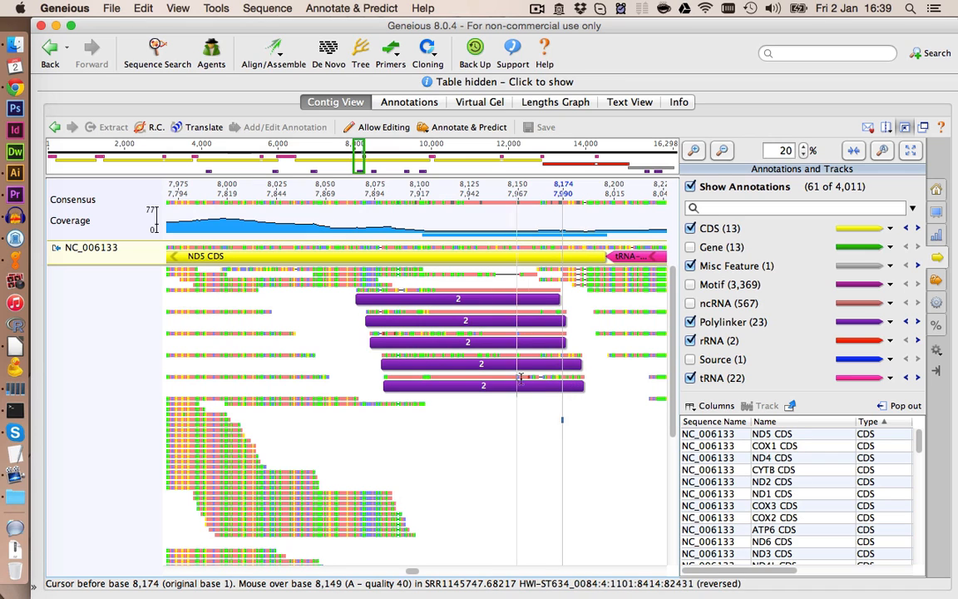
click(514, 279)
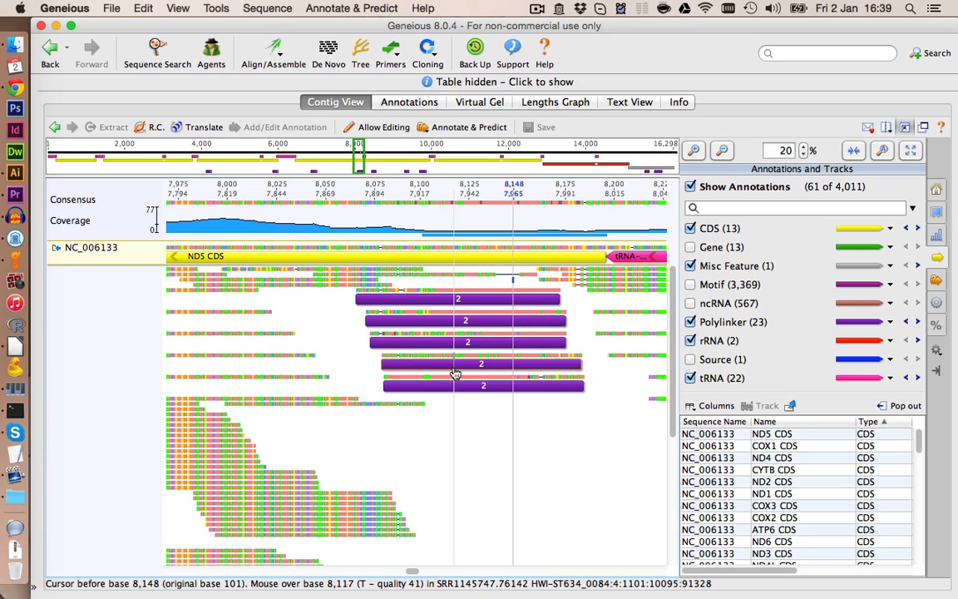
click(693, 150)
click(693, 150)
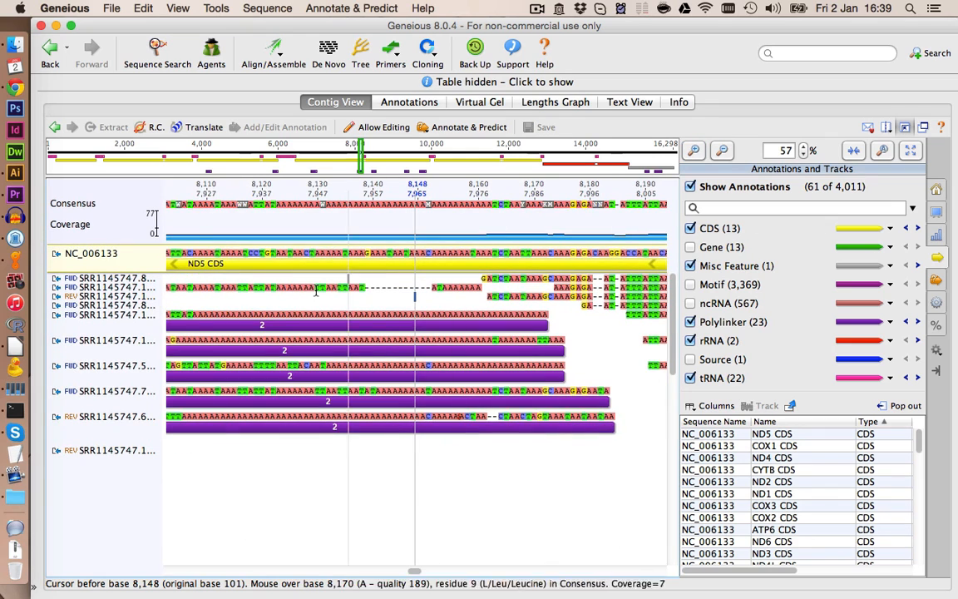
- Delete the mismatching poly-A reads near base 8,100 at the ND5 end from the contig
click(145, 327)
key(Delete)
click(138, 336)
key(Delete)
click(143, 344)
key(Delete)
click(149, 351)
key(Delete)
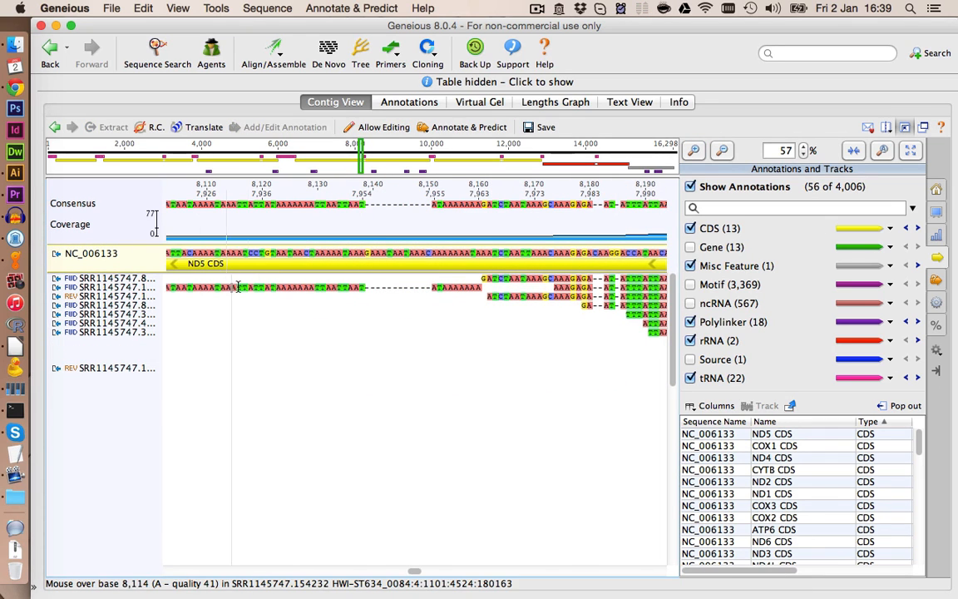
click(180, 287)
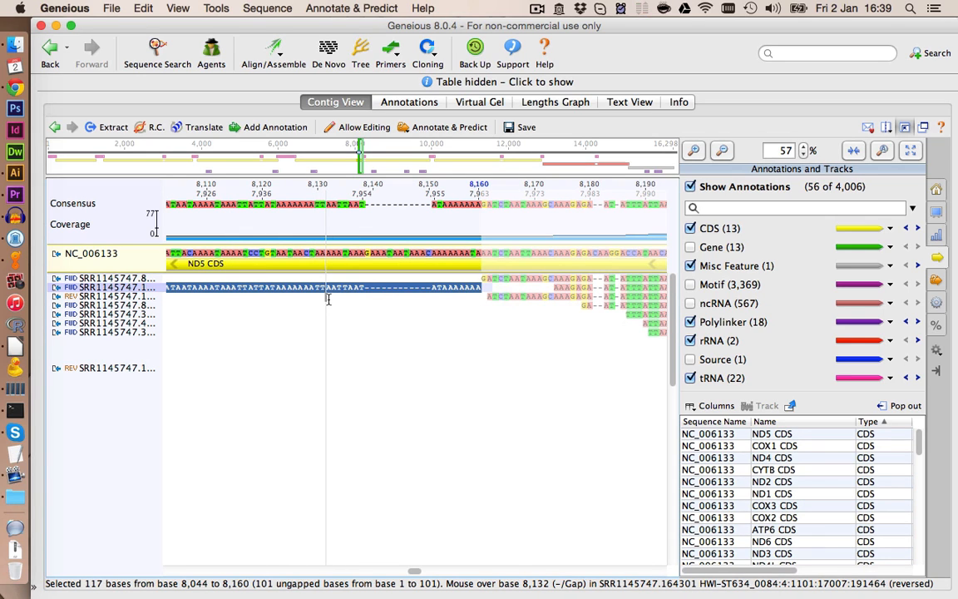
key(Delete)
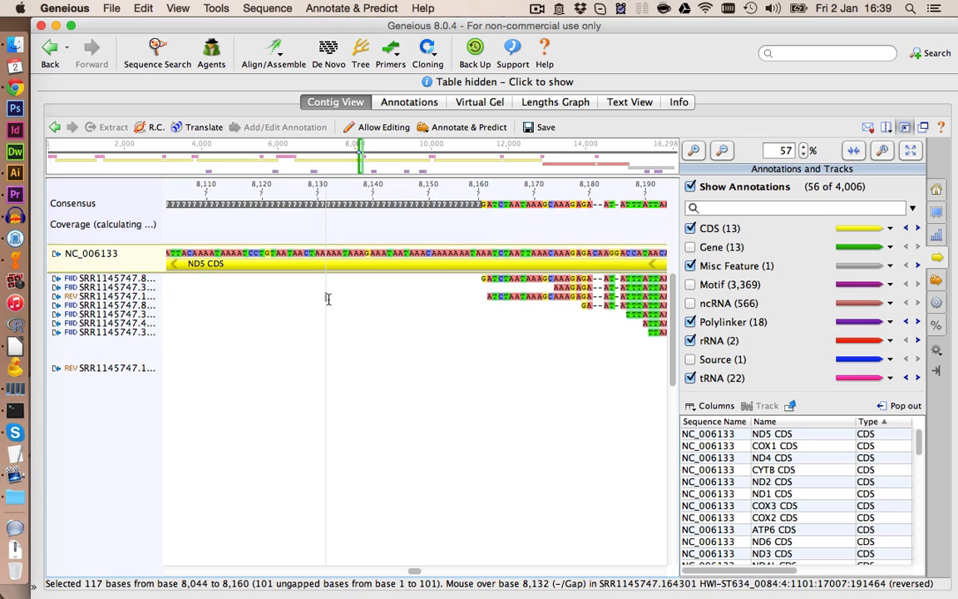
- Save the contig after removing the poly-A reads at the ND5 end
click(723, 150)
click(722, 151)
click(723, 150)
click(723, 151)
click(723, 151)
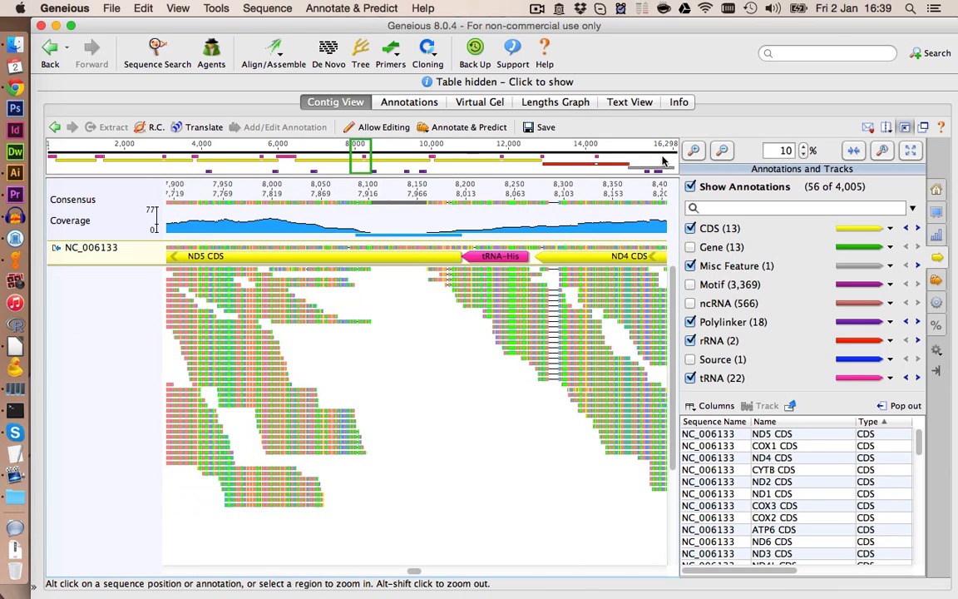
click(539, 127)
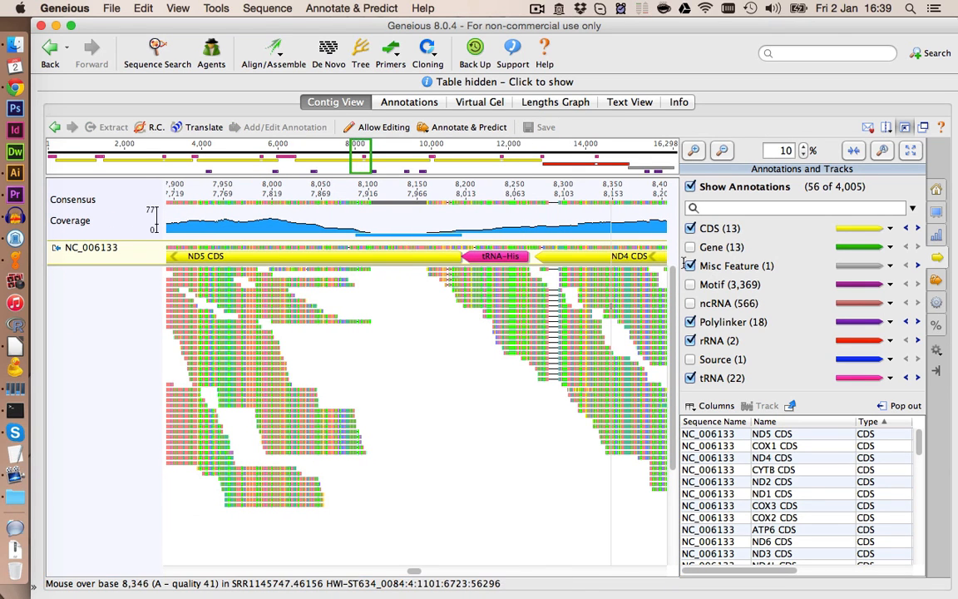
- Move to the misc control region near base 16,000 and turn on Highlighting in the display options
click(722, 152)
click(722, 152)
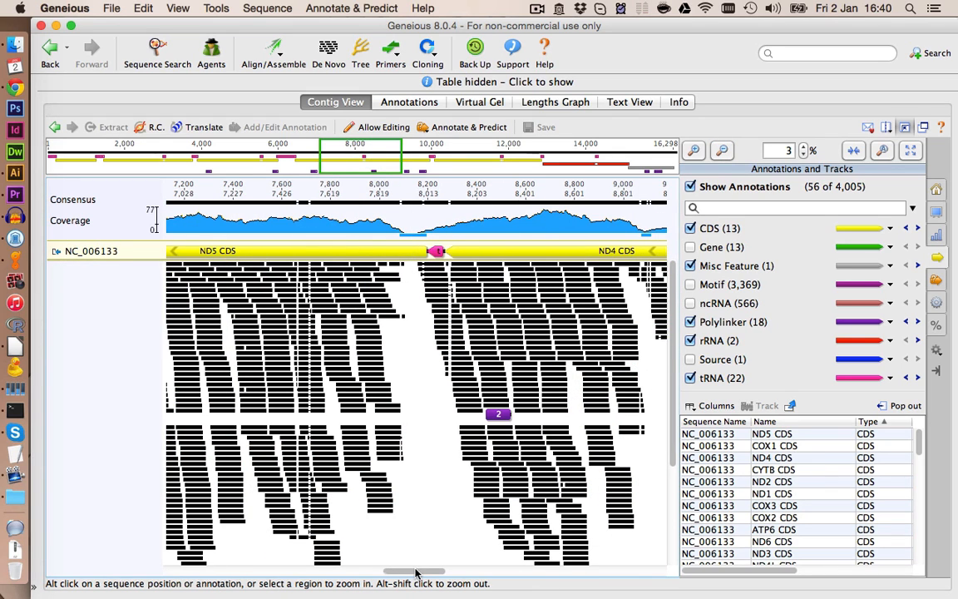
drag(416, 572, 633, 569)
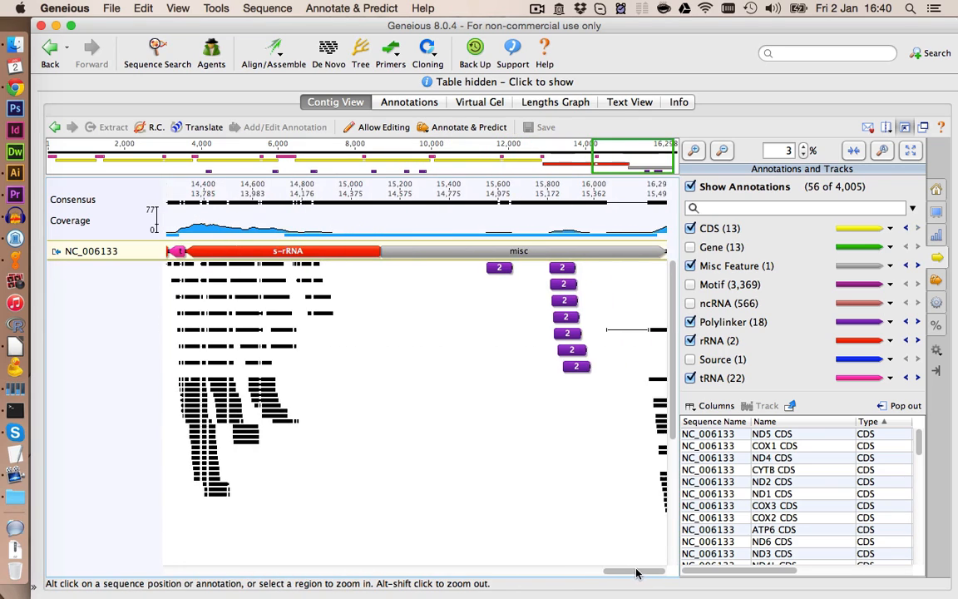
click(574, 286)
click(696, 151)
click(695, 150)
click(695, 151)
click(725, 150)
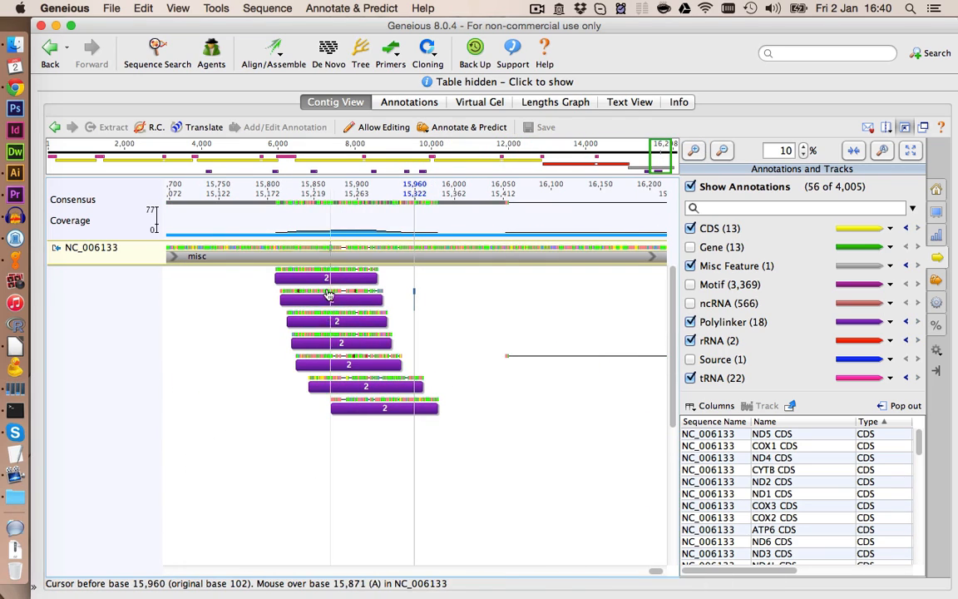
click(937, 190)
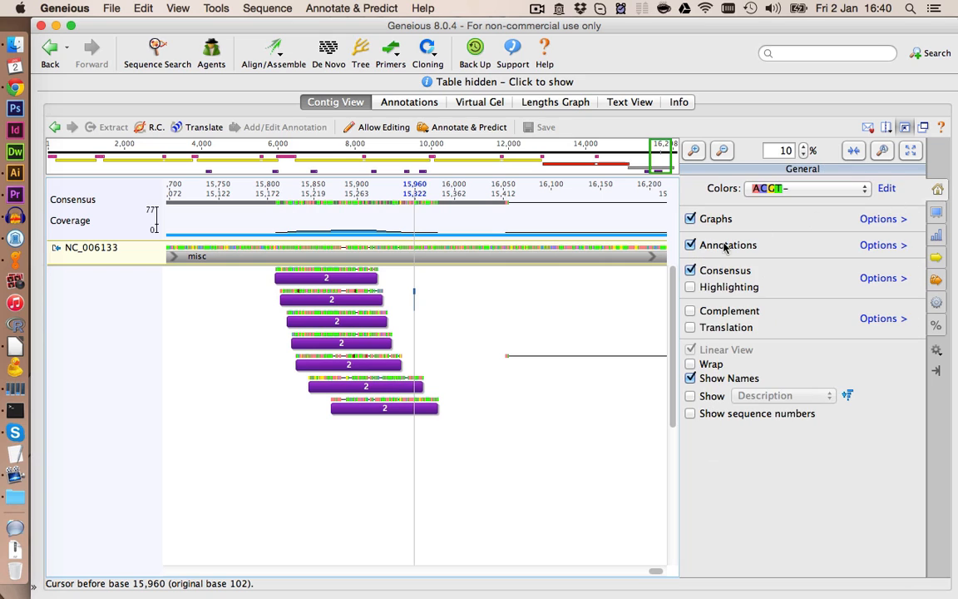
click(690, 287)
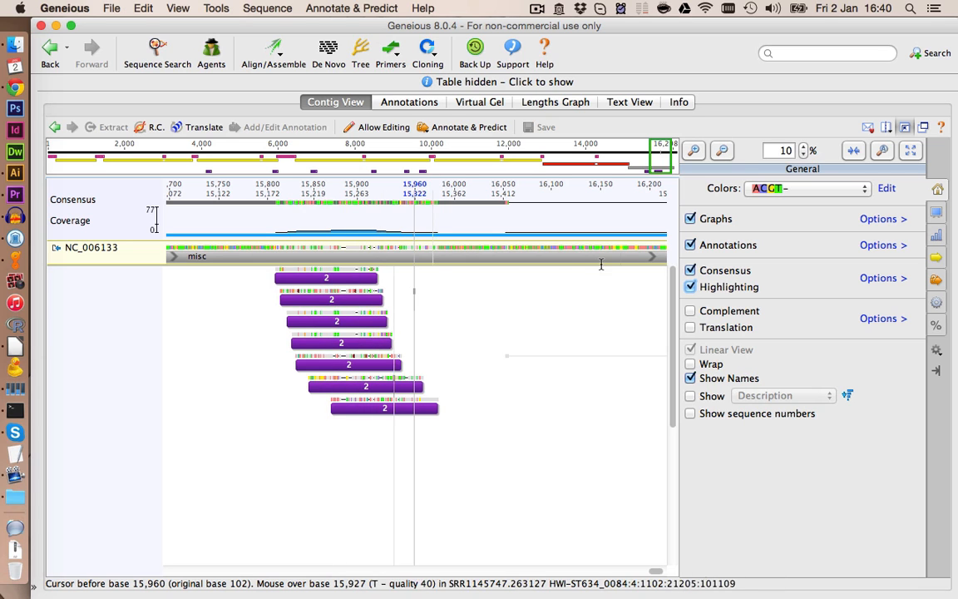
- Delete two poorly matching reads from the control region around base 15,900
click(346, 248)
click(695, 149)
click(143, 281)
key(Delete)
click(128, 309)
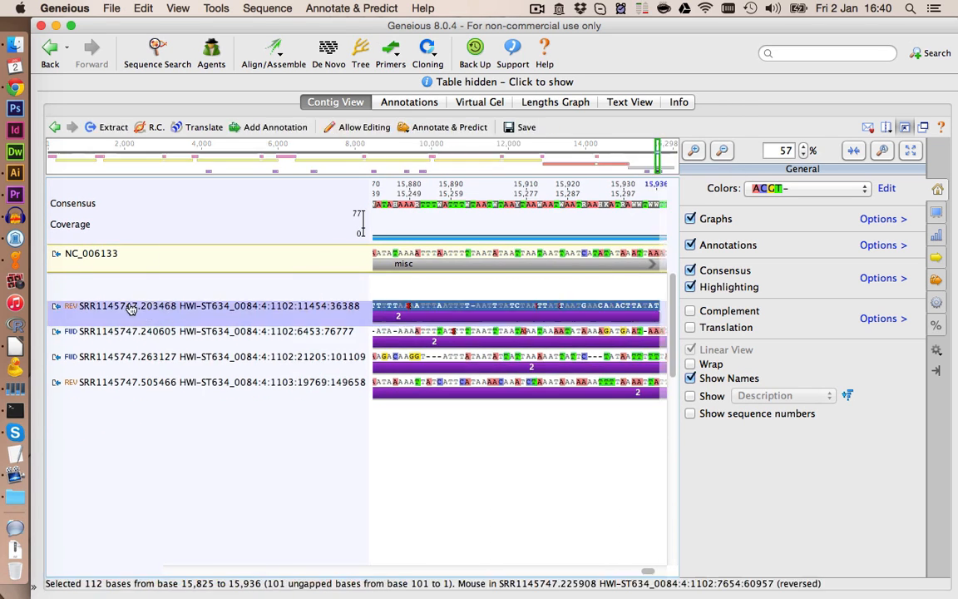
key(Delete)
- Delete one more mismatching read from the control region near the contig's end
click(722, 151)
click(500, 269)
click(698, 151)
click(437, 280)
click(92, 281)
key(Delete)
- Save the cleaned Hits_v2_edited contig and bring back the document list view
click(723, 151)
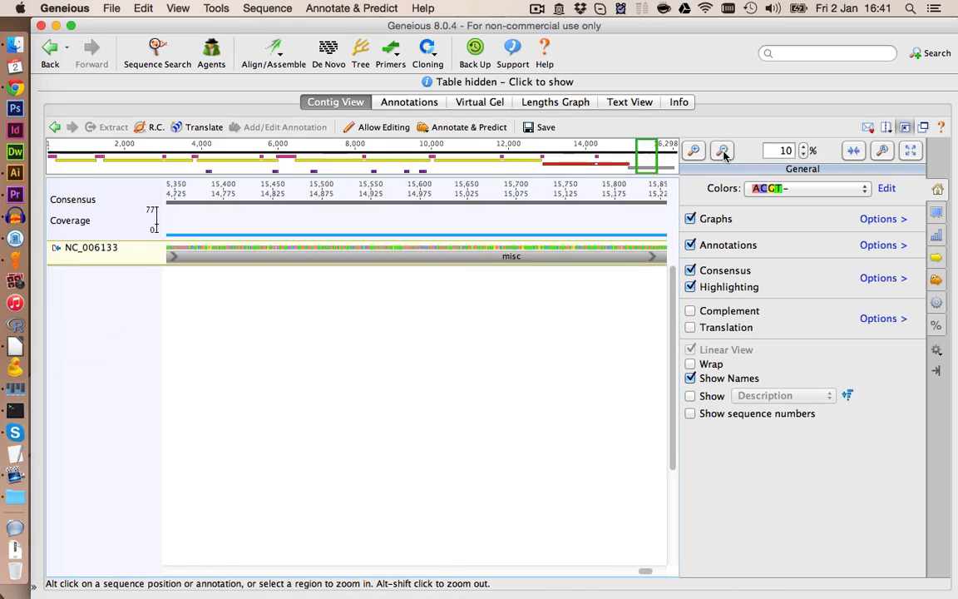
click(723, 151)
drag(504, 571, 253, 571)
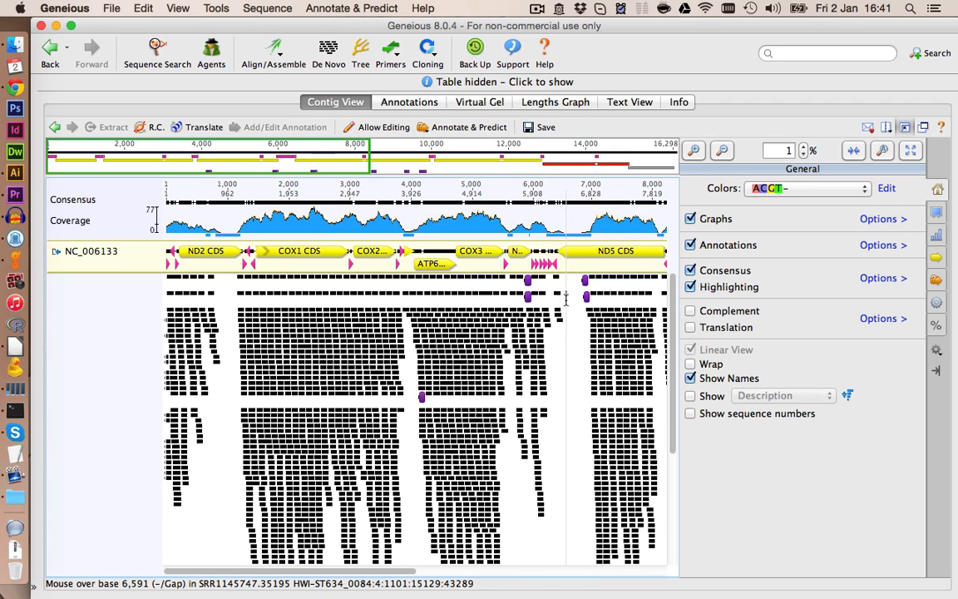
click(538, 126)
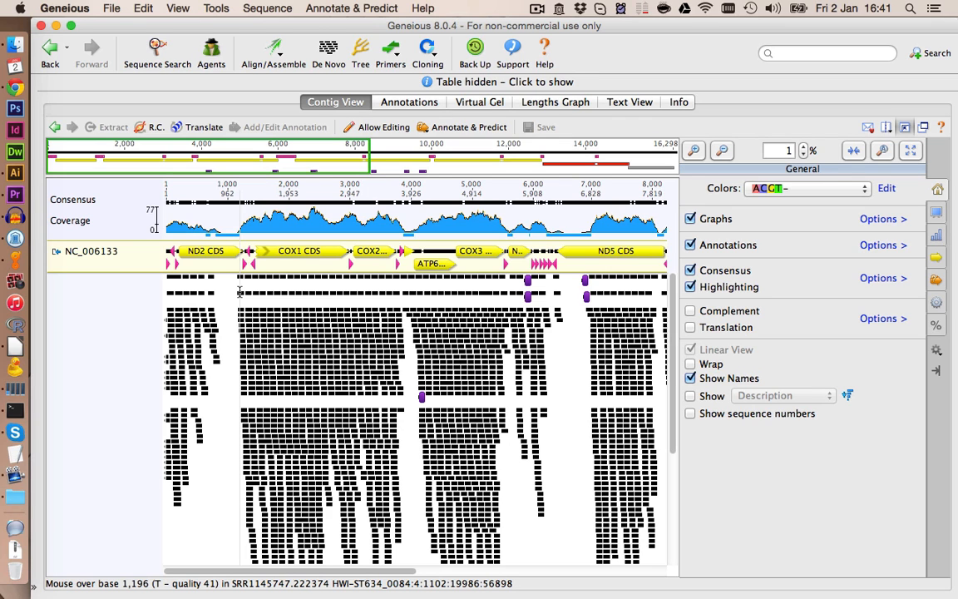
click(905, 128)
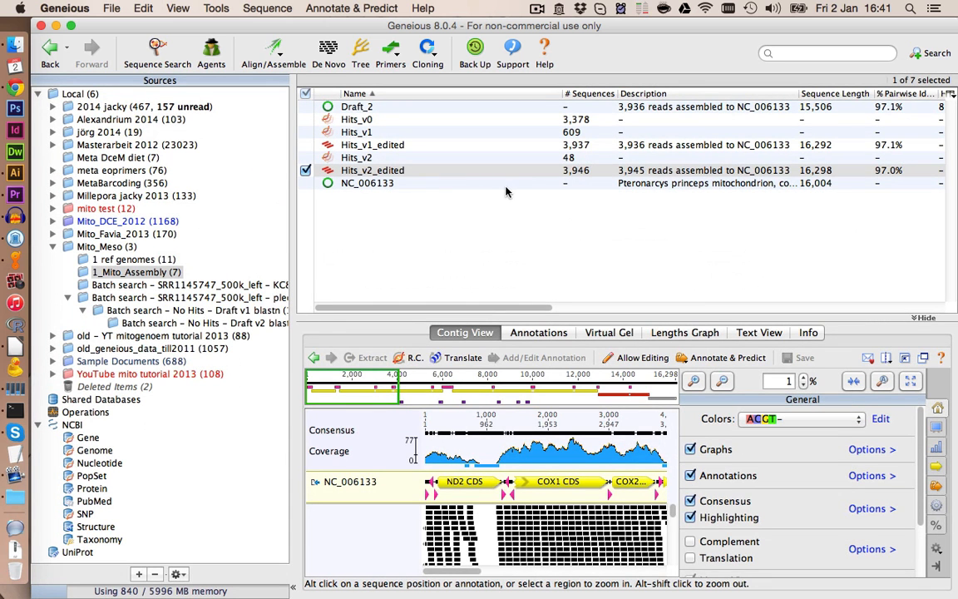
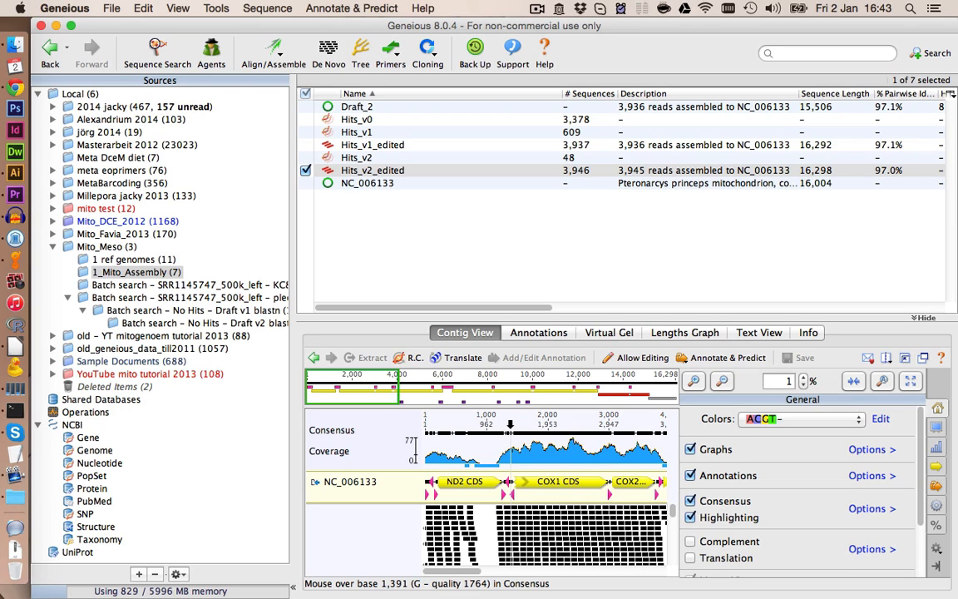
- Select bases 611 to 1,415 of the contig around the ND2 region to inspect the reads
click(463, 456)
drag(469, 456, 512, 458)
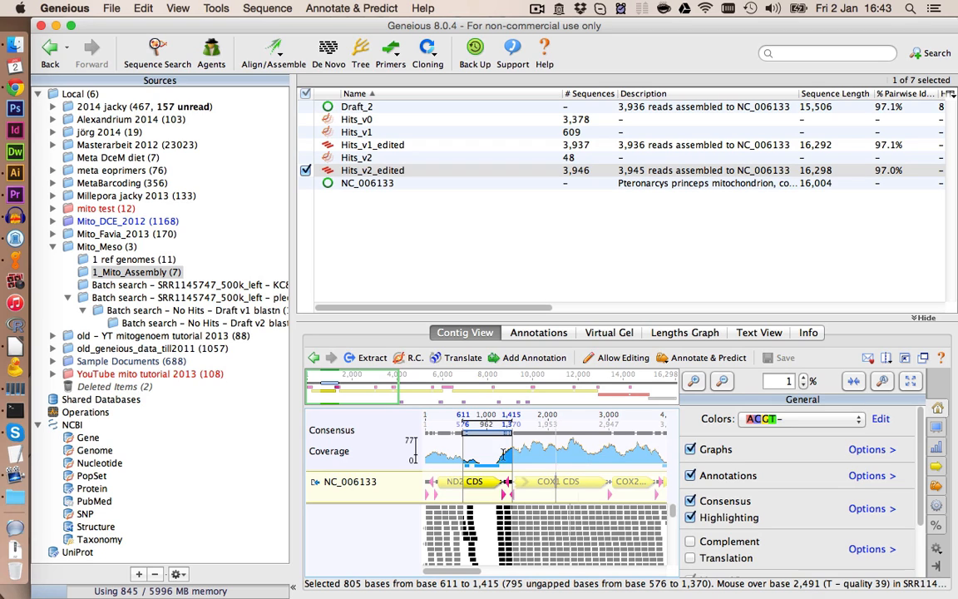
- Batch BLAST the SRR1145747_500k_right reads from Mito_Meso against the pleco mt genomes Meso database with blastn
click(108, 247)
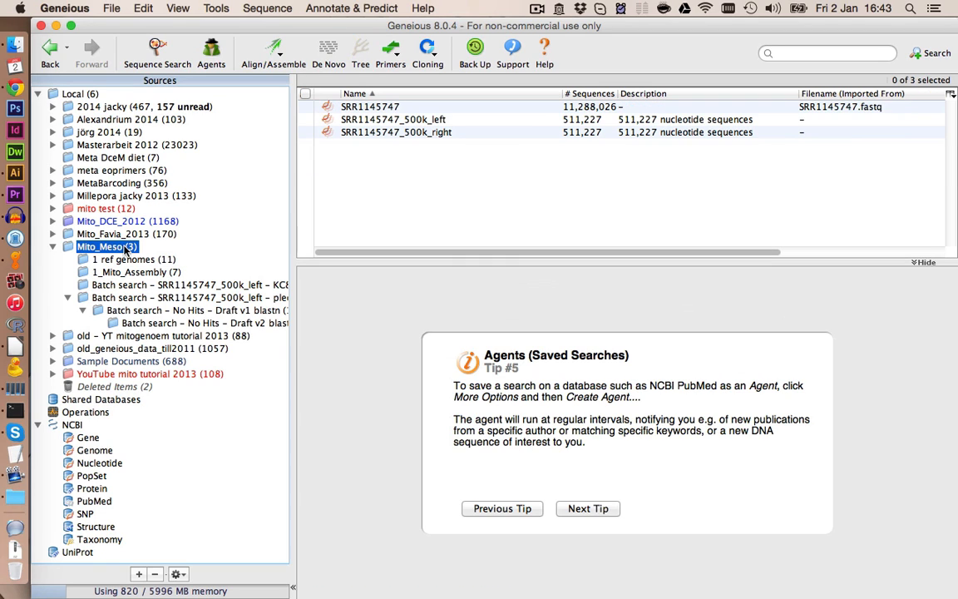
click(445, 135)
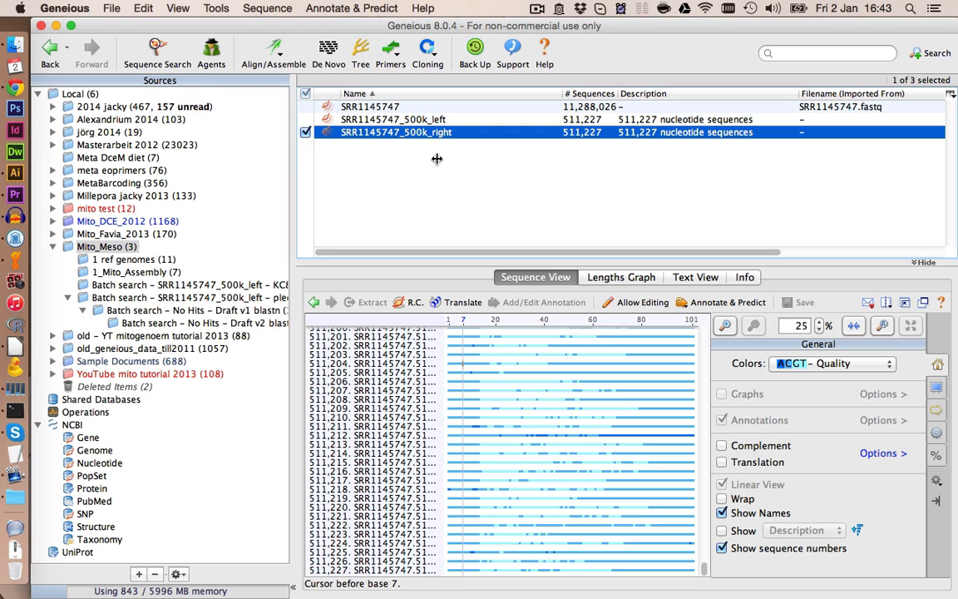
click(182, 57)
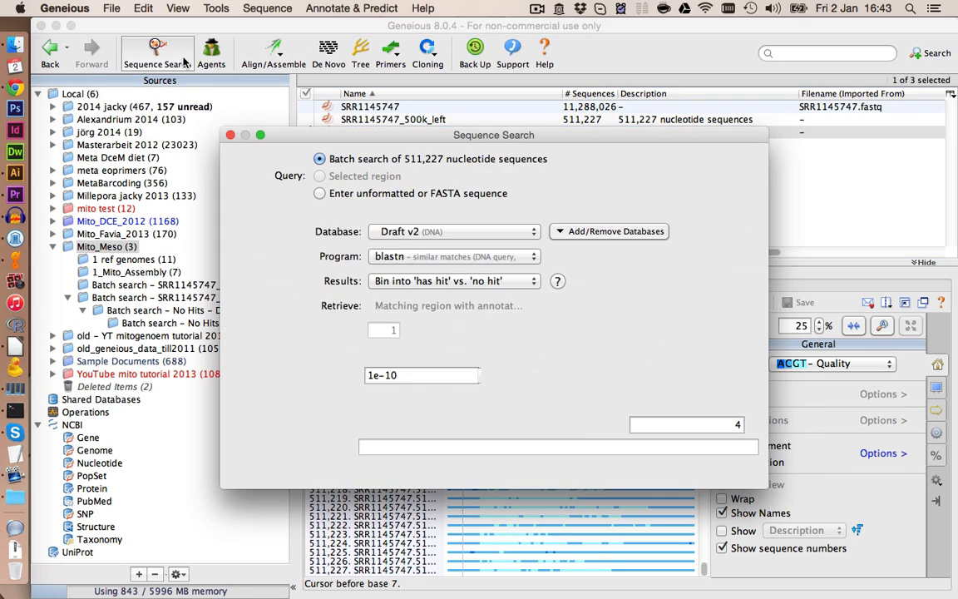
click(399, 233)
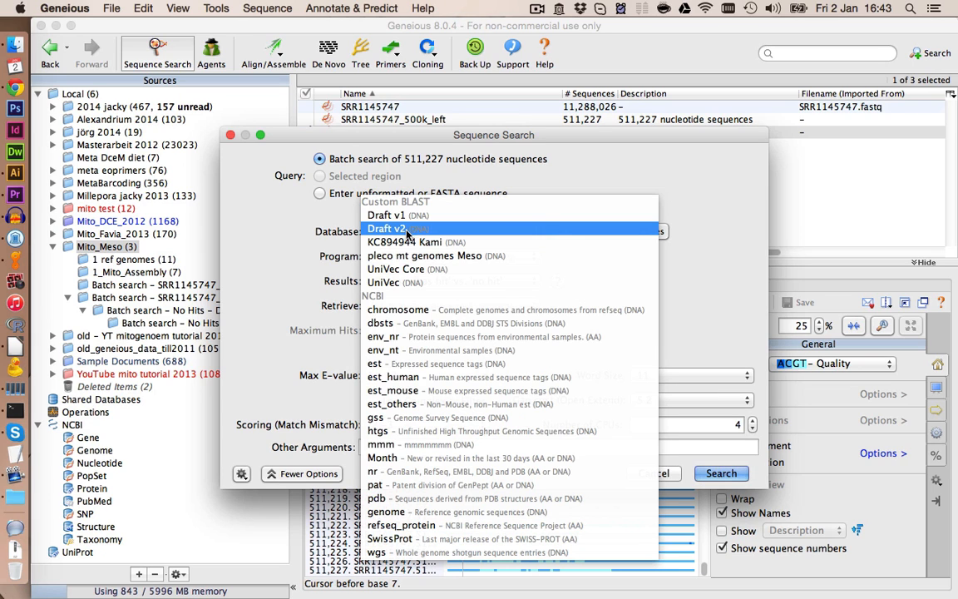
click(447, 258)
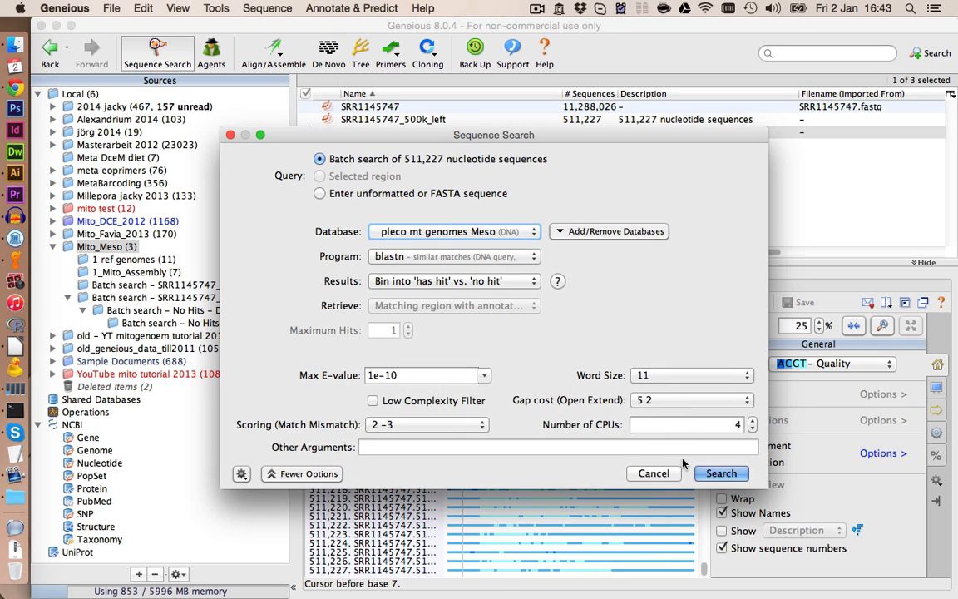
click(720, 473)
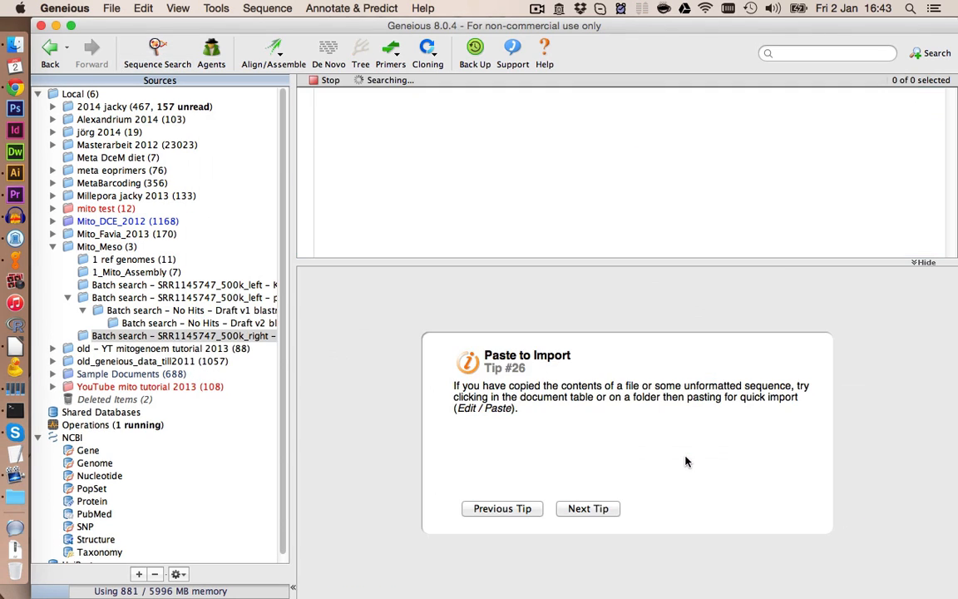
- Rename the resulting Hits list as Hits_right
click(665, 369)
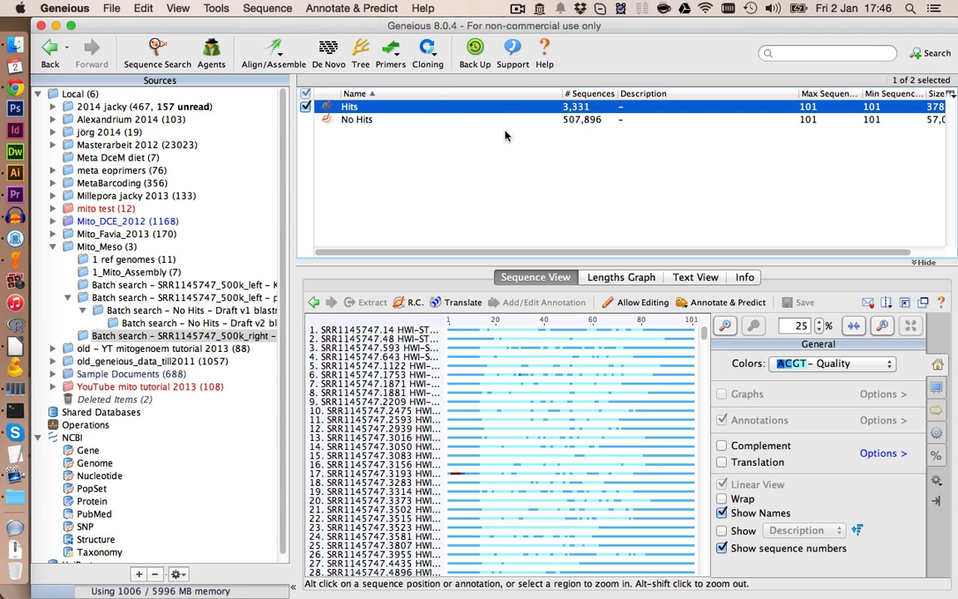
click(439, 108)
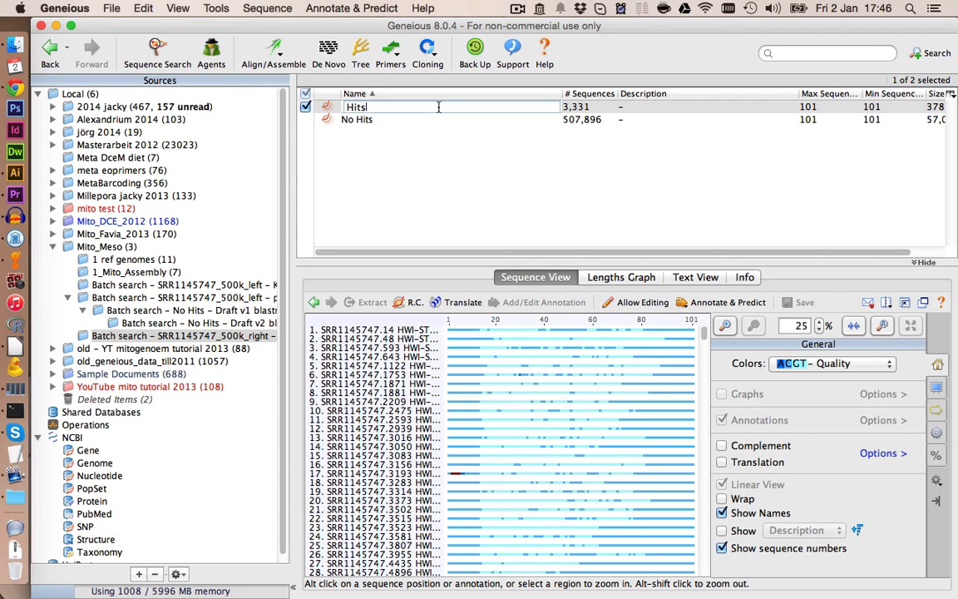
text(_right)
key(Return)
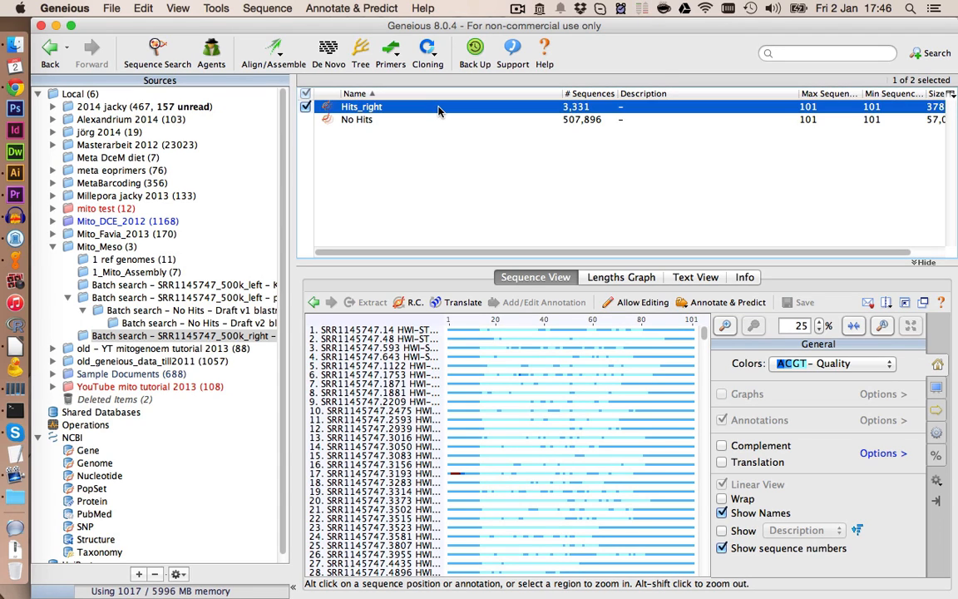
- Move Hits_right into the 1_Mito_Assembly folder and annotate all its reads as an undirected Source annotation named R, then save
drag(371, 114, 154, 277)
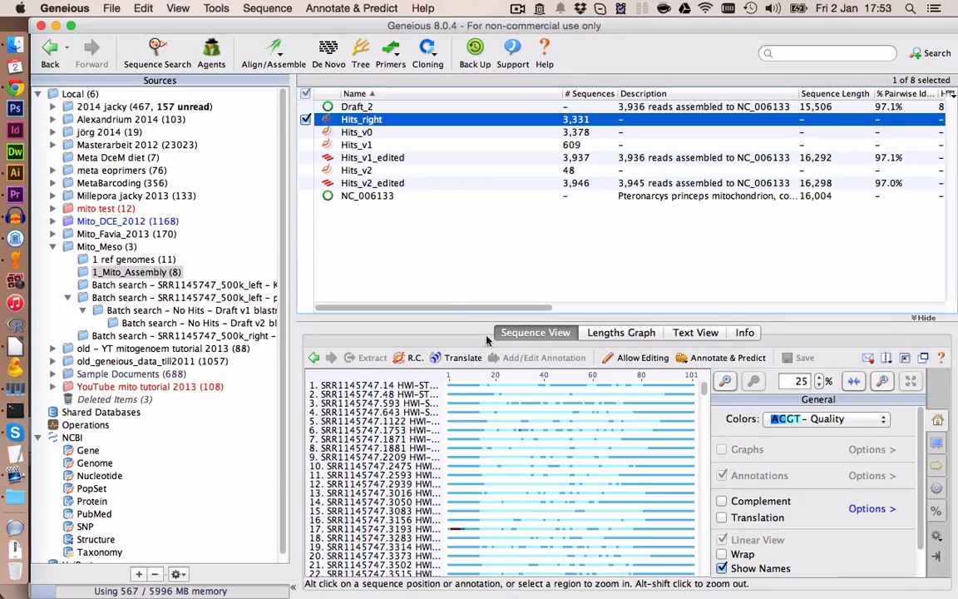
click(515, 402)
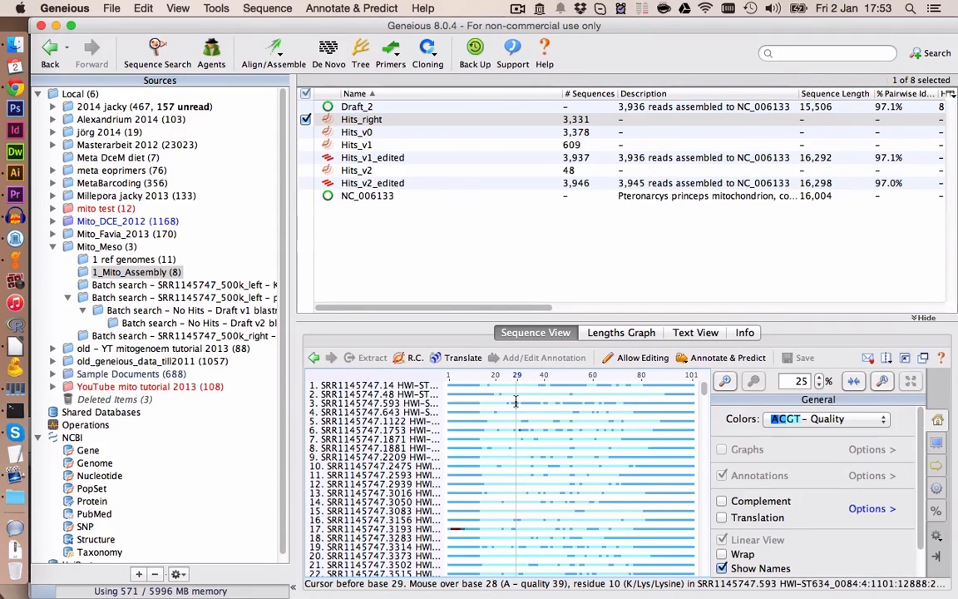
key(super+a)
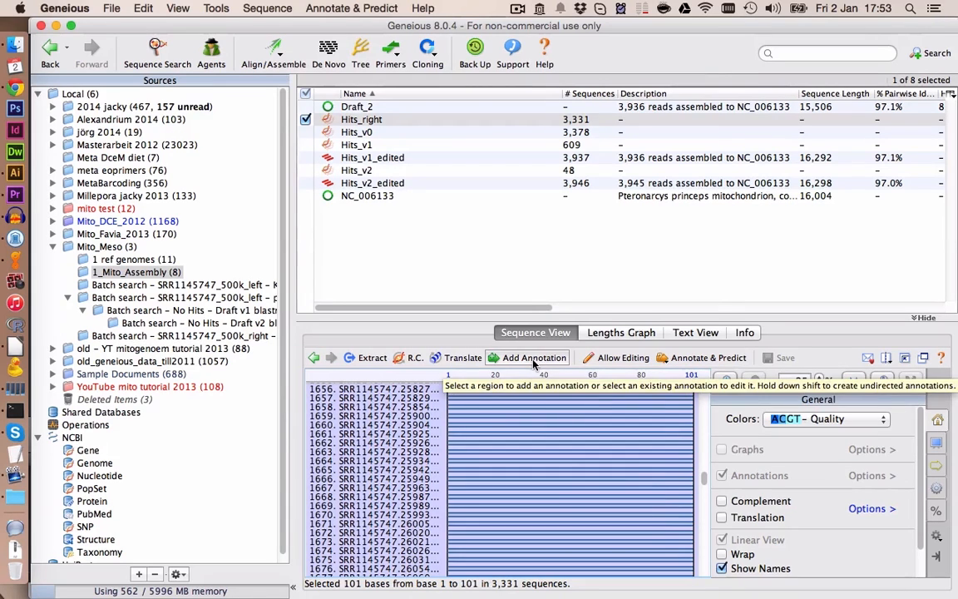
click(534, 359)
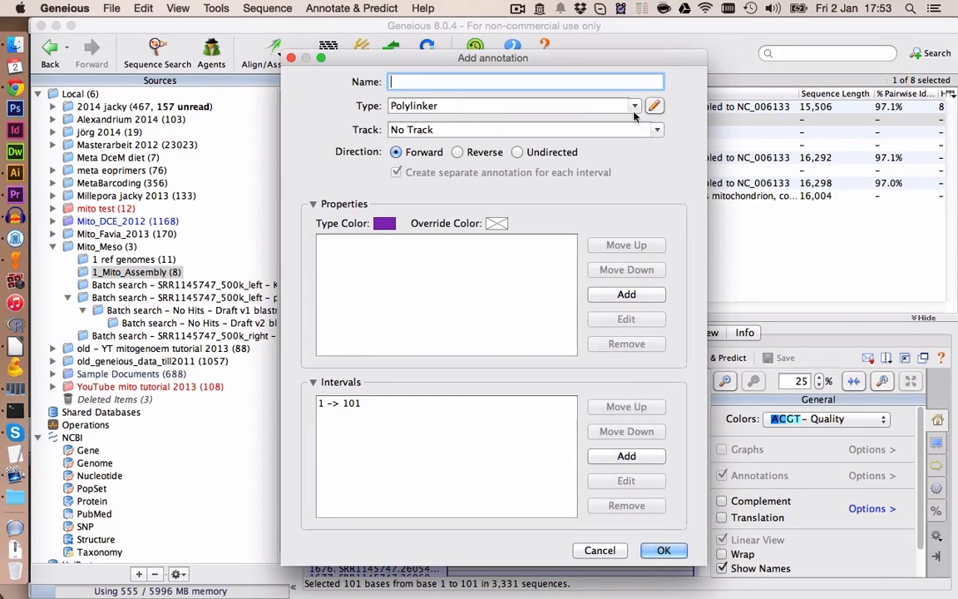
click(634, 108)
click(466, 488)
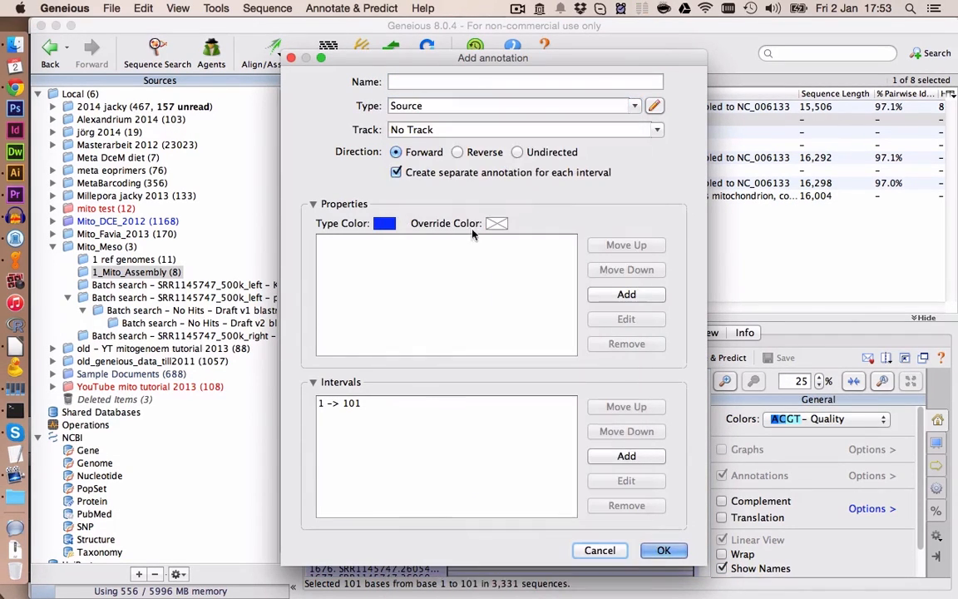
click(467, 82)
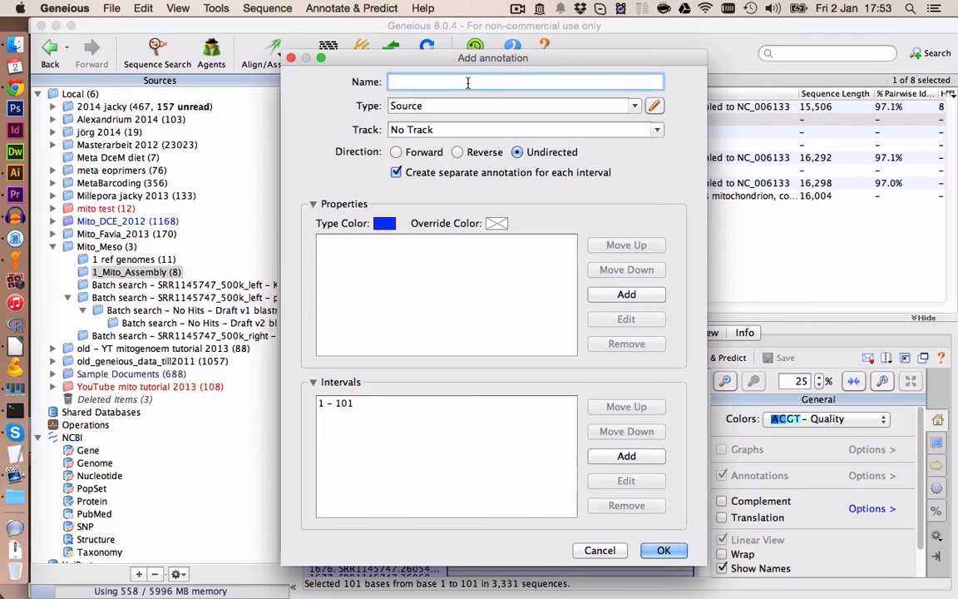
text(R)
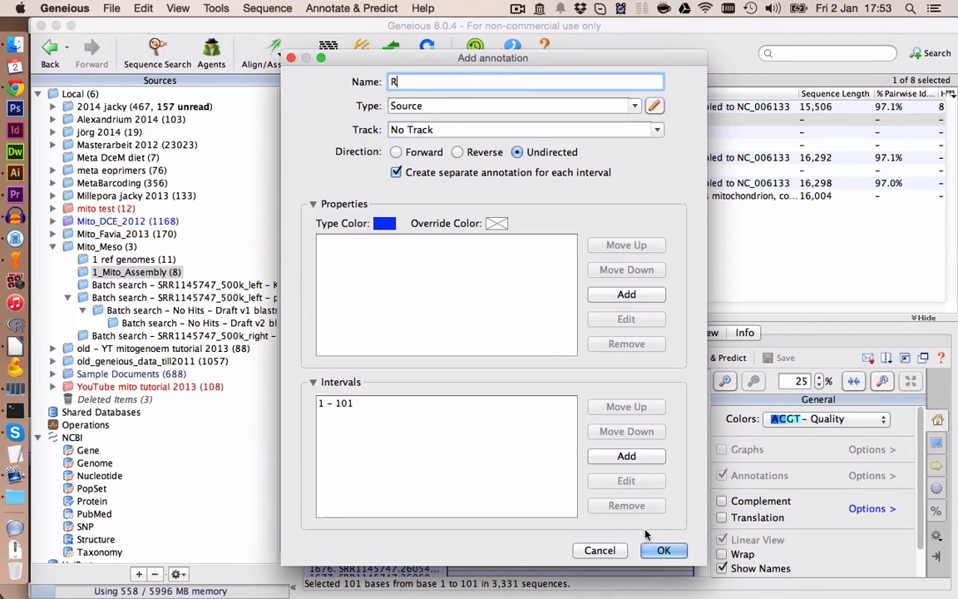
click(663, 550)
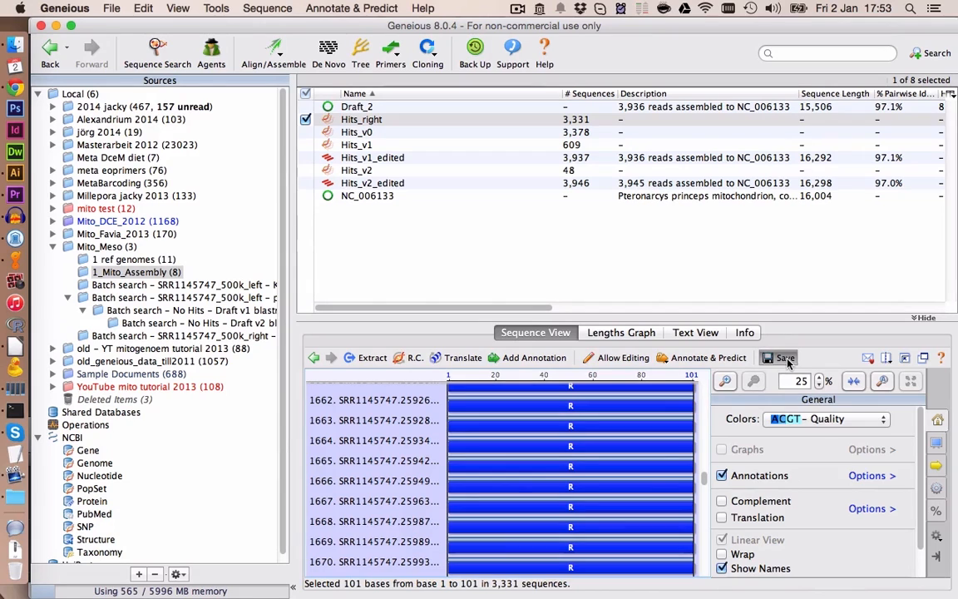
click(786, 359)
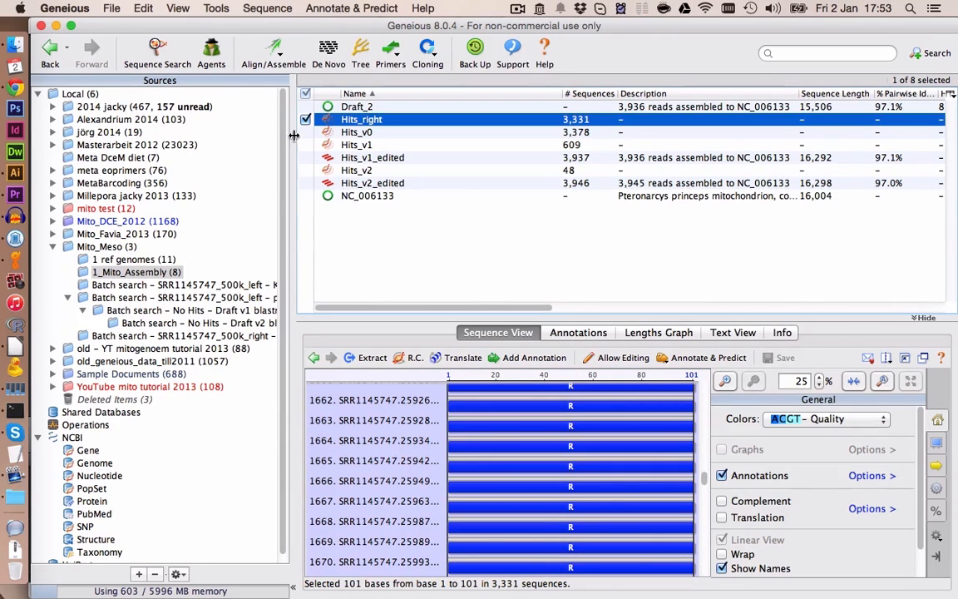
- Map Hits_right, Hits_v0, Hits_v1 and Hits_v2 to reference NC_006133 with High Sensitivity, iterating up to 5 times
key(shift+Down)
key(shift+Down)
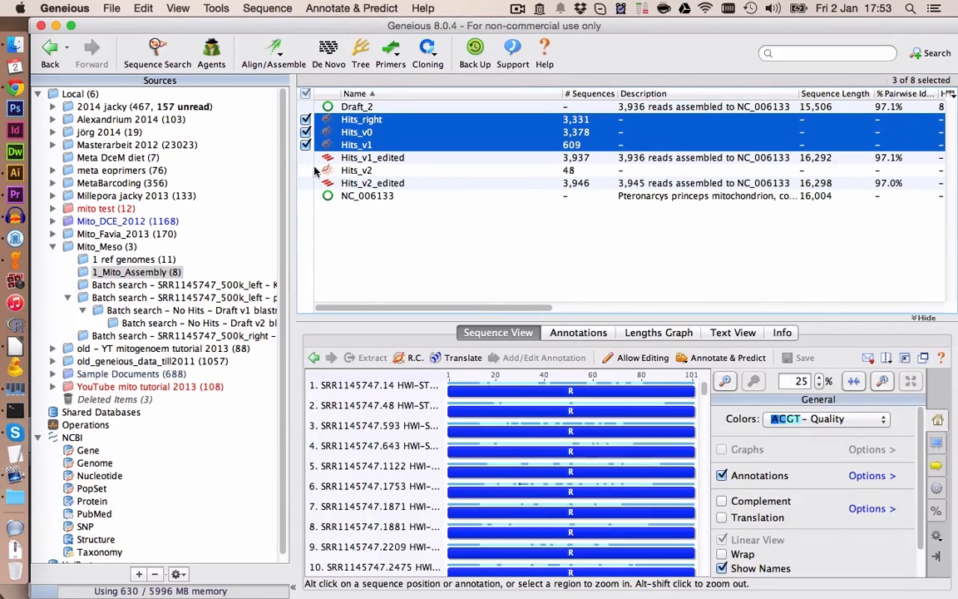
click(306, 169)
click(306, 196)
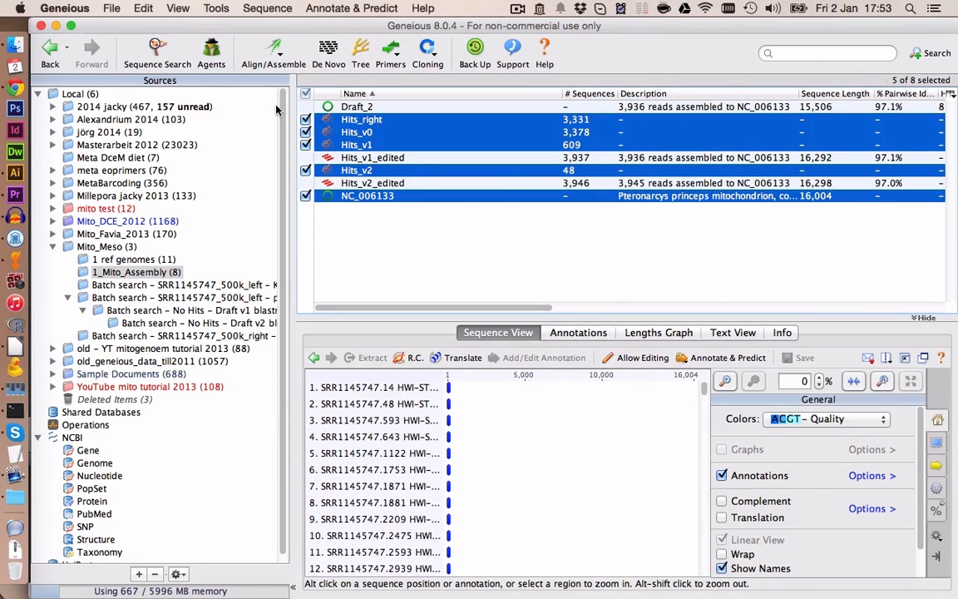
click(274, 51)
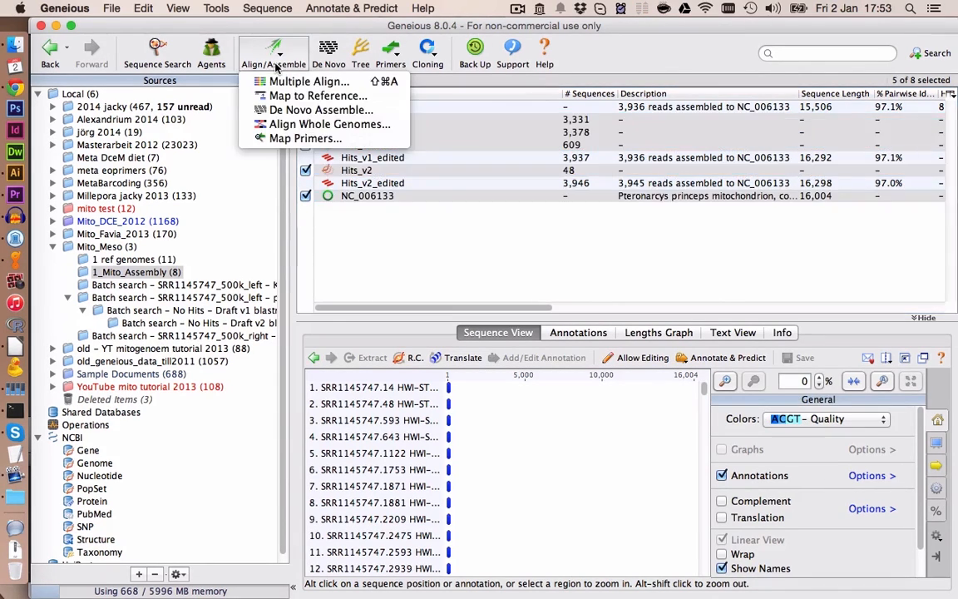
click(292, 99)
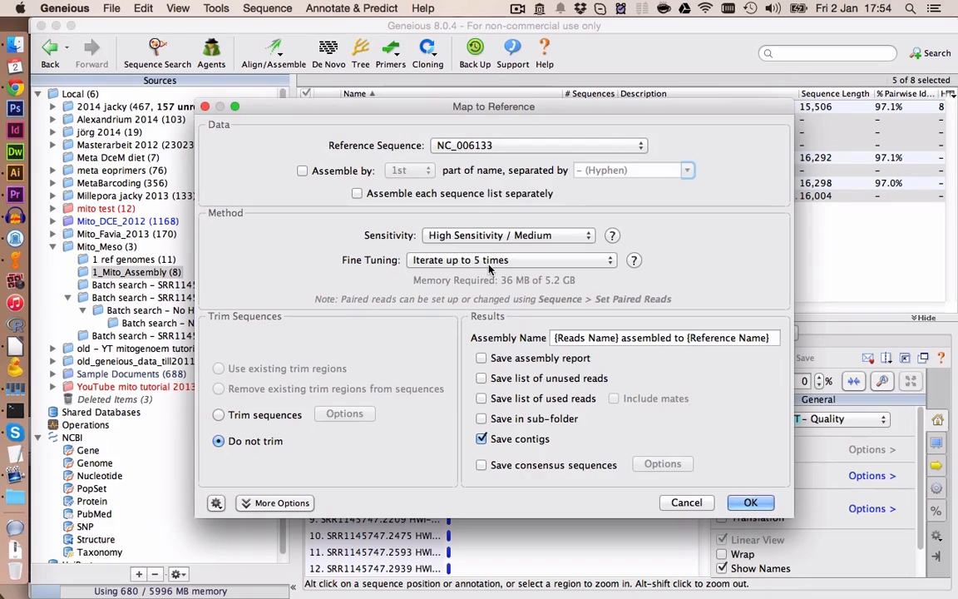
click(750, 502)
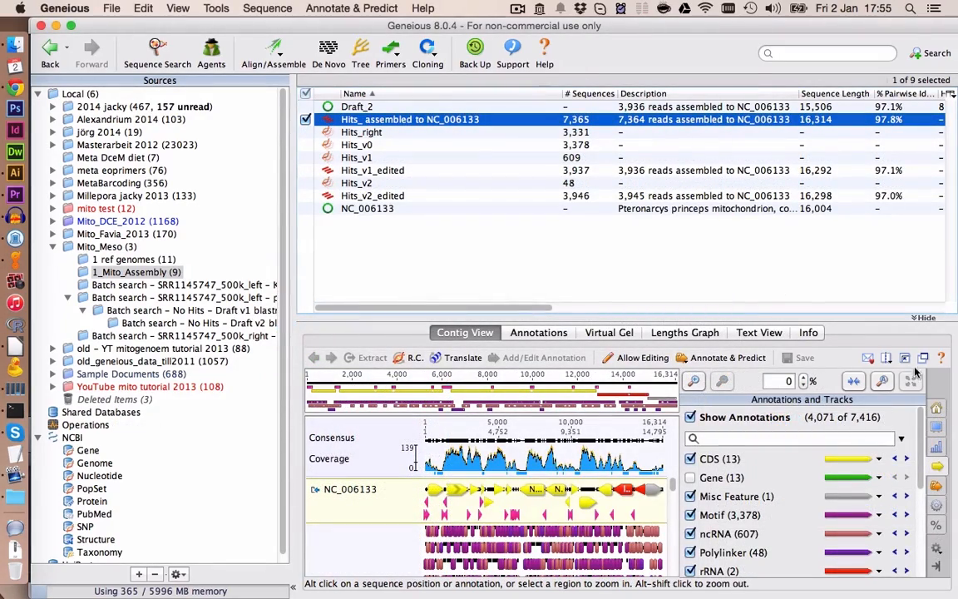
- Show Source annotations and delete the reference's Pteronarcys princeps source annotation from the new assembly, then save
click(902, 358)
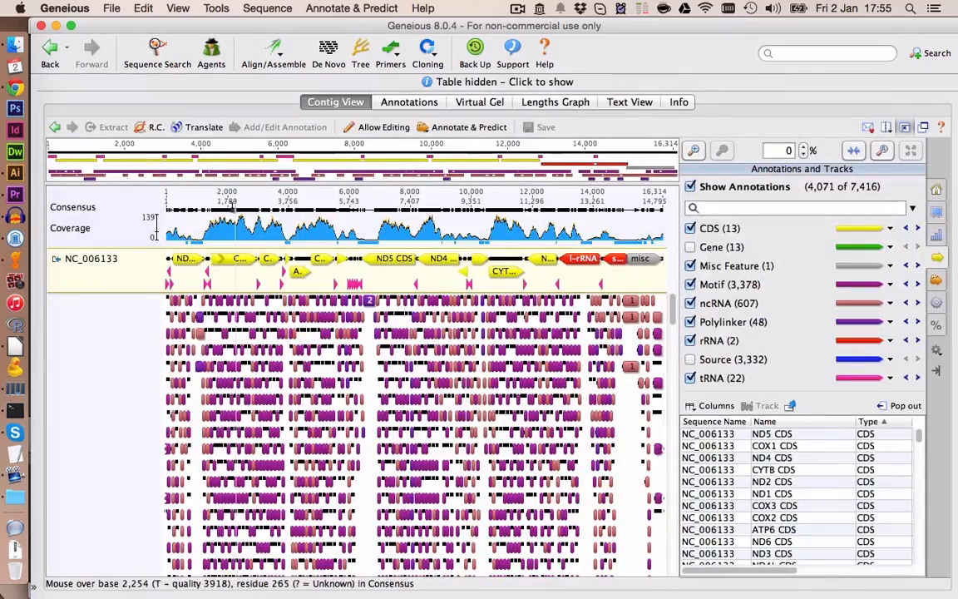
click(690, 360)
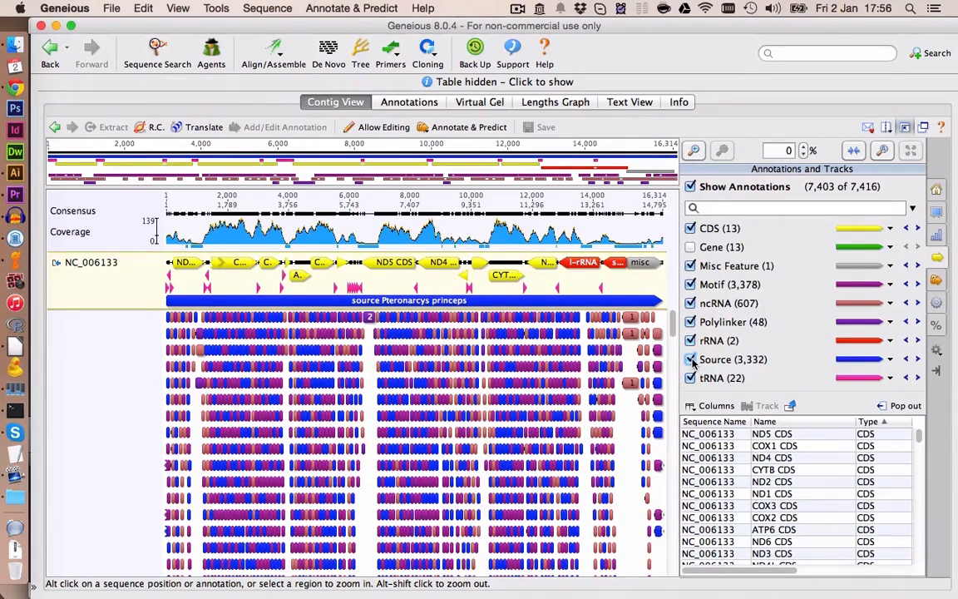
click(480, 301)
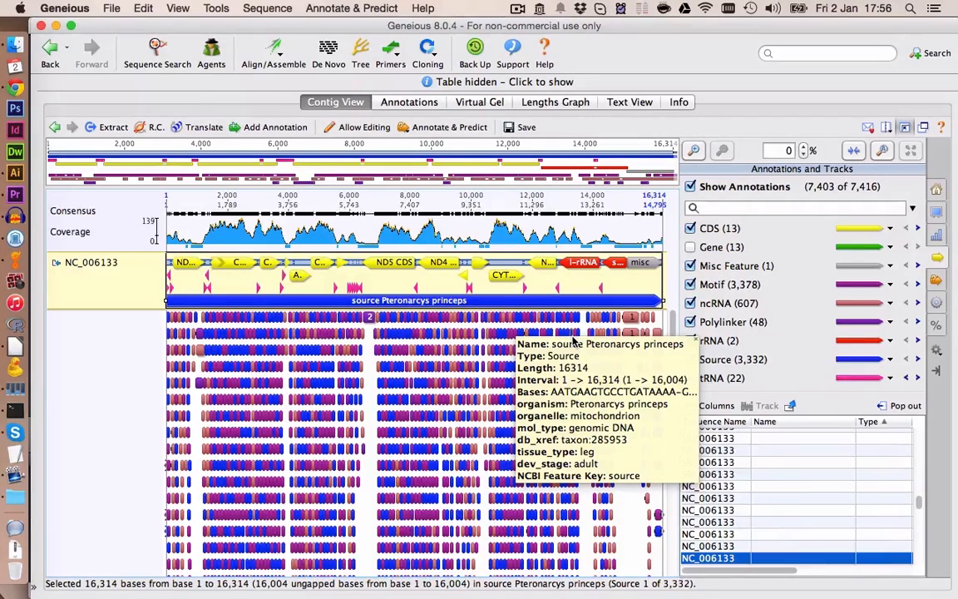
key(Delete)
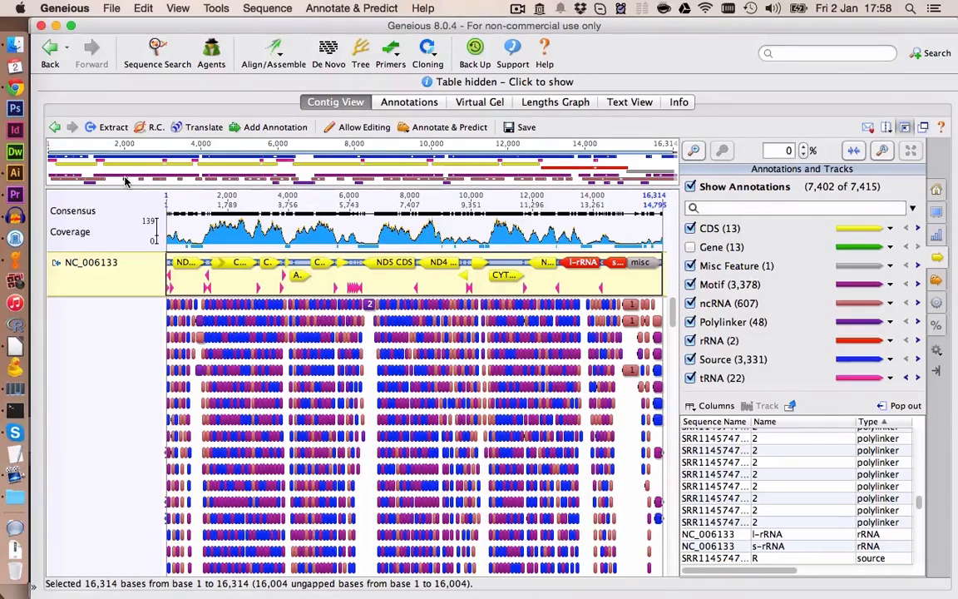
click(522, 128)
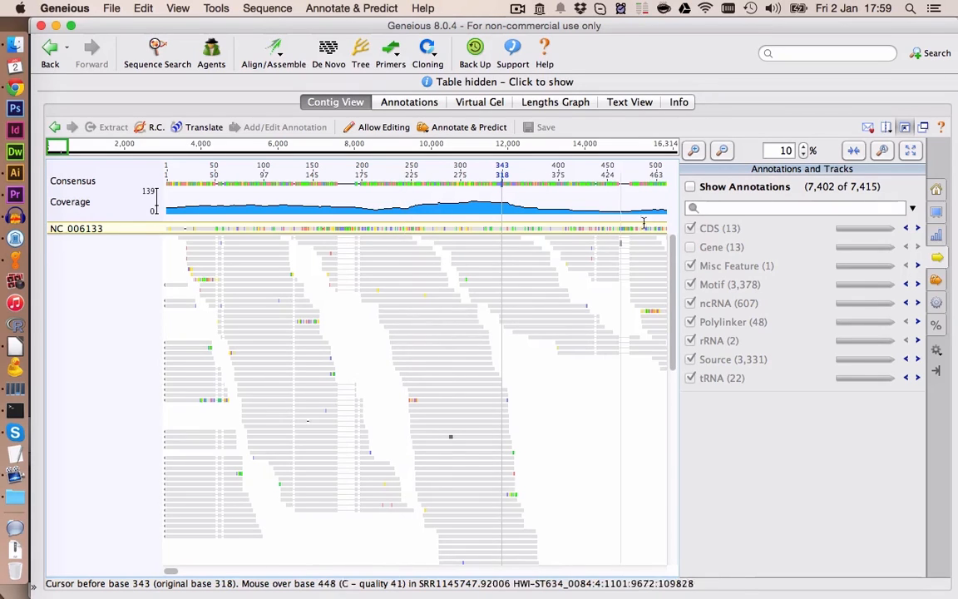
- Turn annotations on and hide the Motif, ncRNA, Source and Polylinker tracks
click(691, 187)
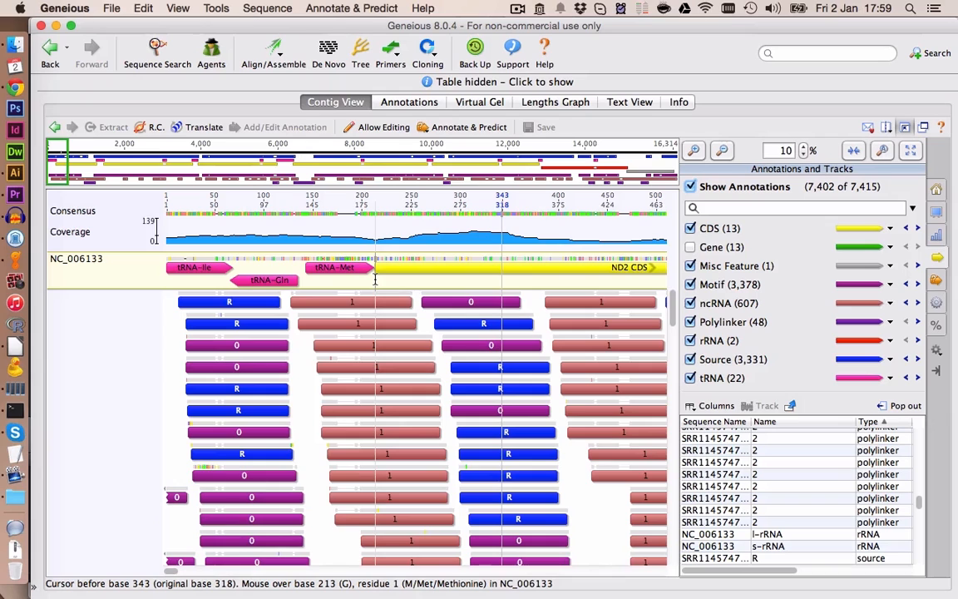
click(690, 285)
click(690, 303)
click(690, 359)
click(690, 322)
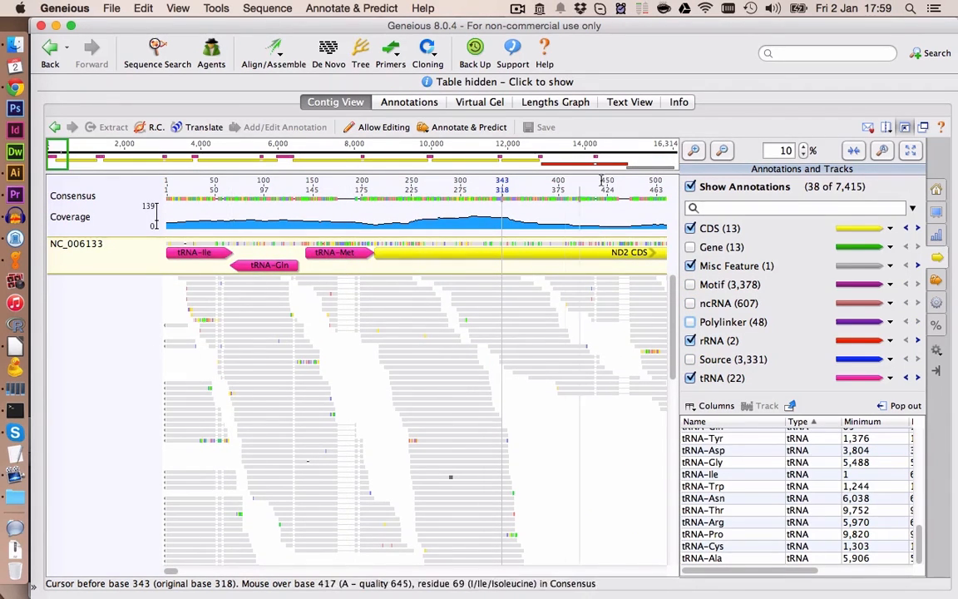
- Annotate consensus bases 1–140 as an undirected Polymorphism annotation named ok
click(695, 151)
drag(176, 571, 155, 566)
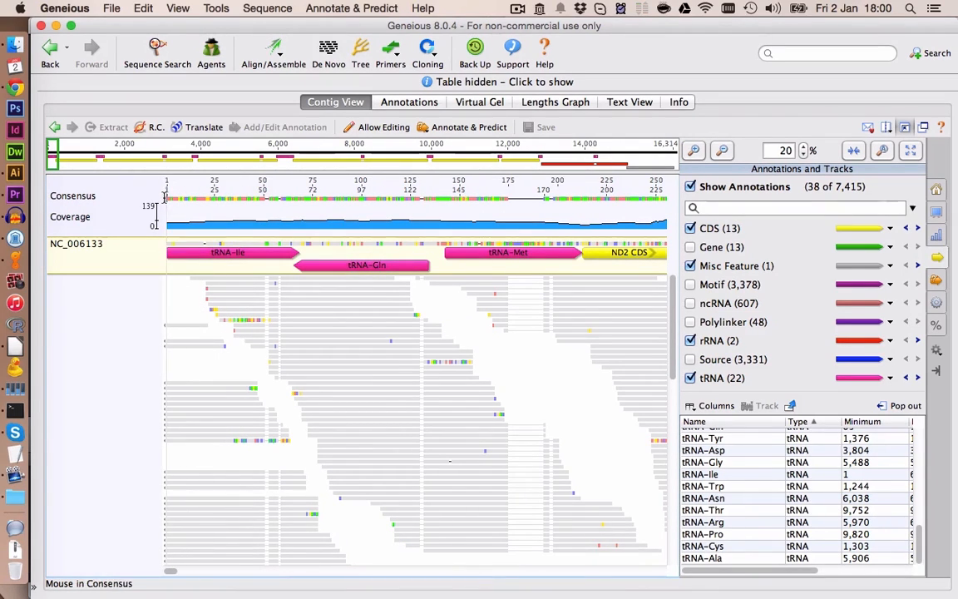
drag(166, 195, 441, 190)
click(266, 128)
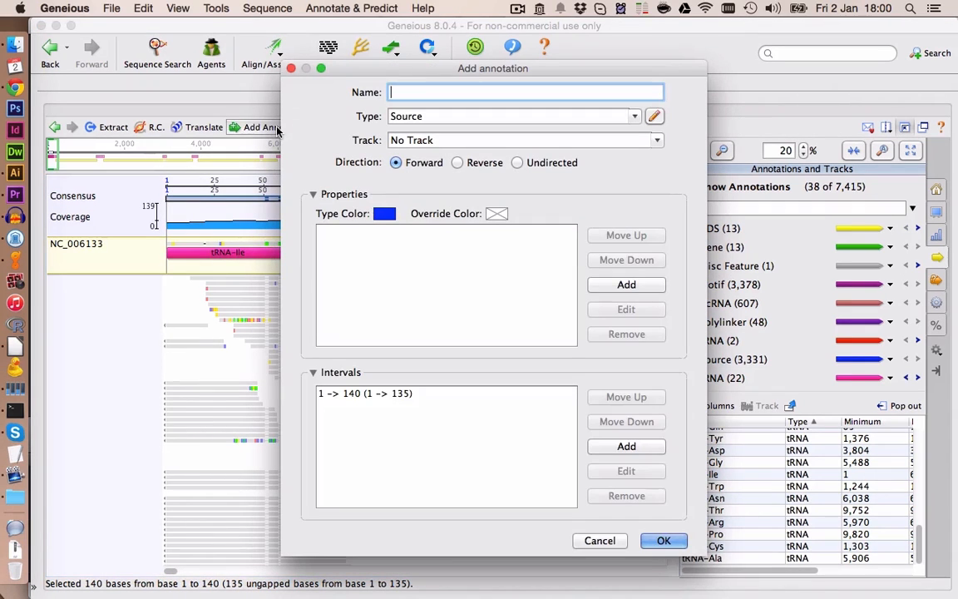
click(634, 118)
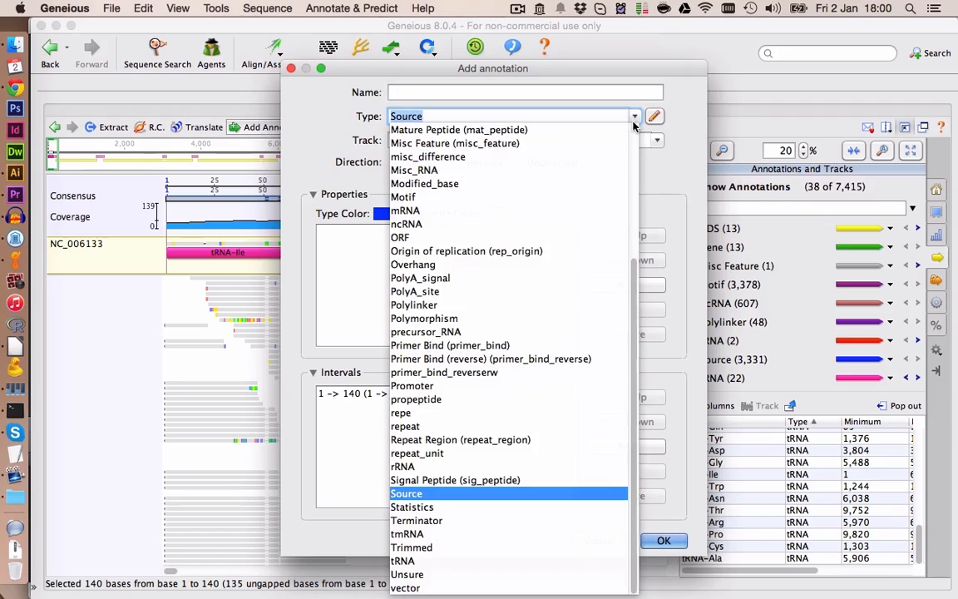
click(468, 319)
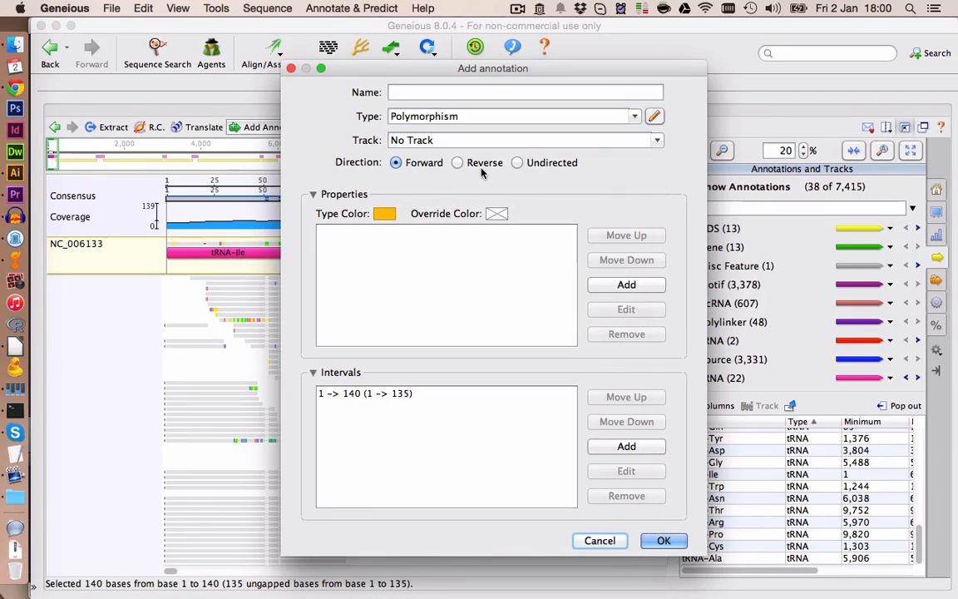
click(518, 164)
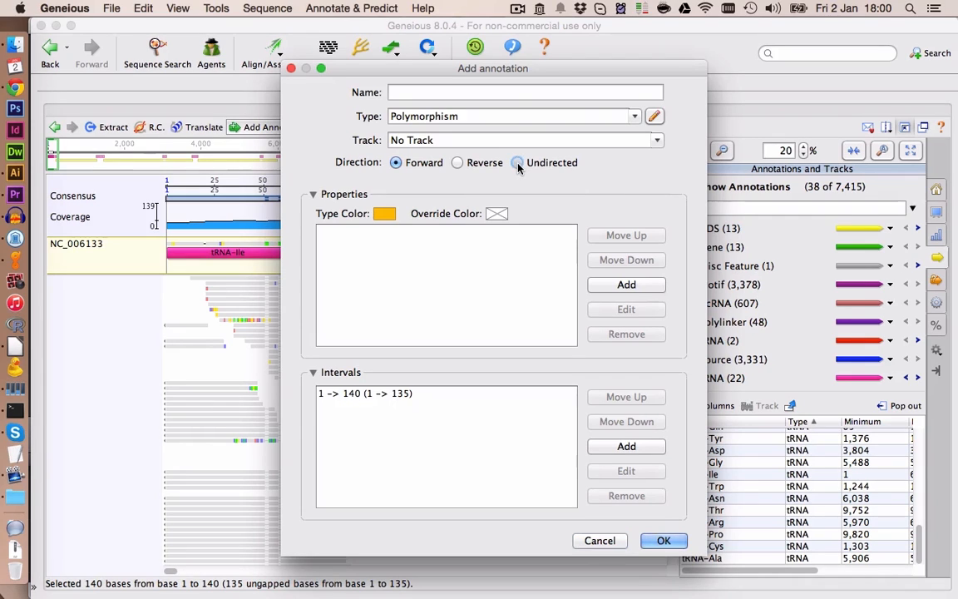
click(473, 93)
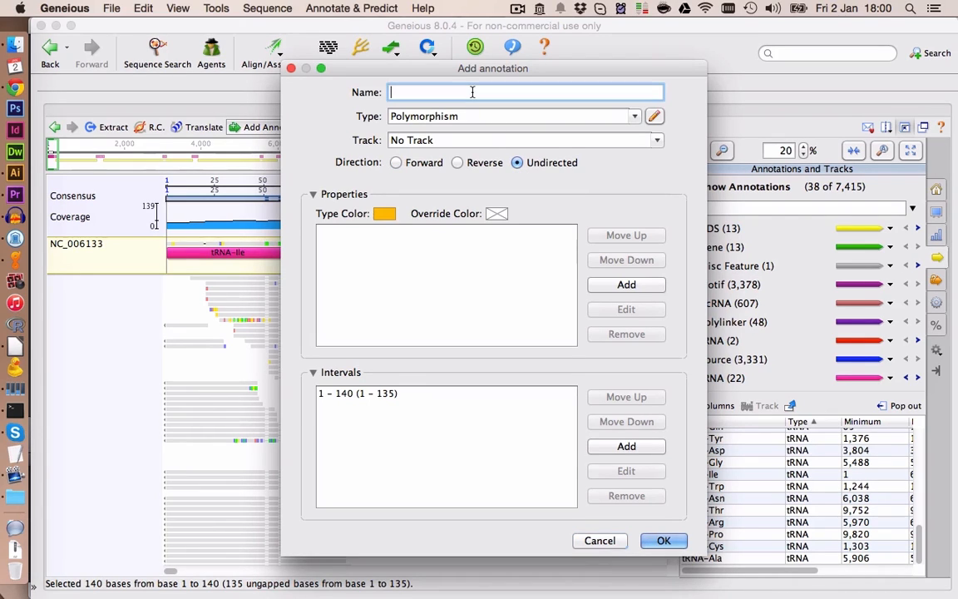
text(ok)
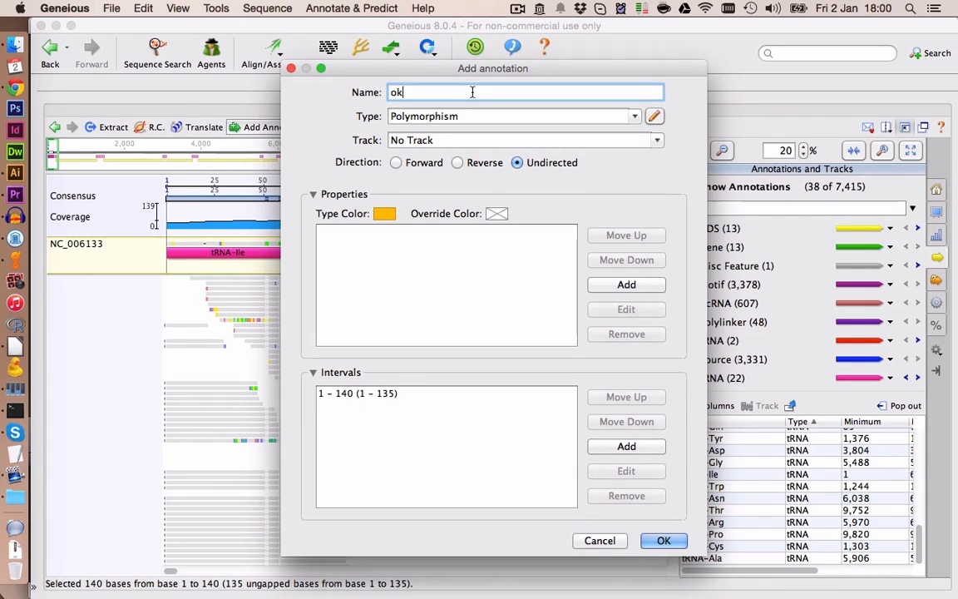
click(663, 541)
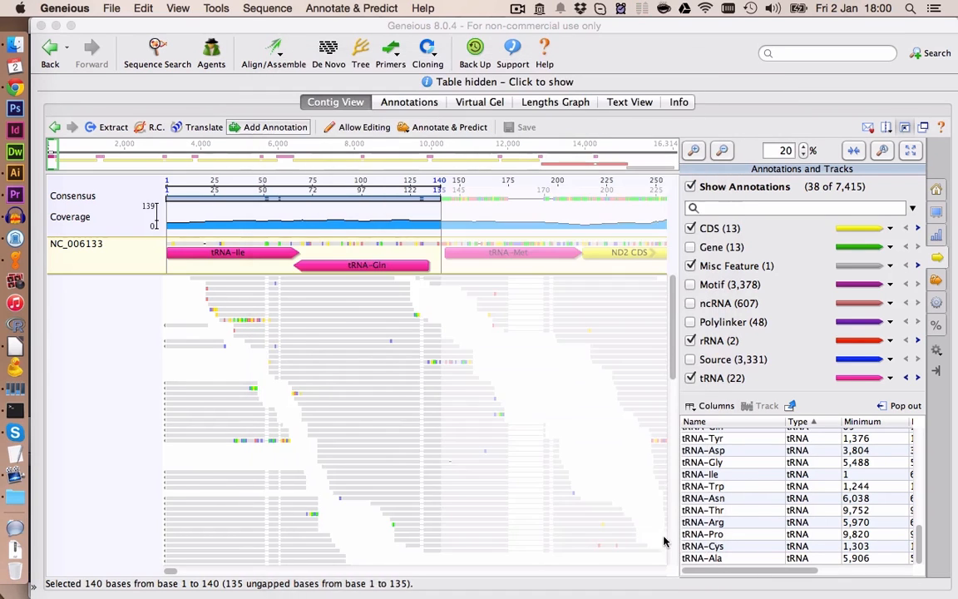
- Extend the ok annotation's end along the consensus to base 824
click(417, 352)
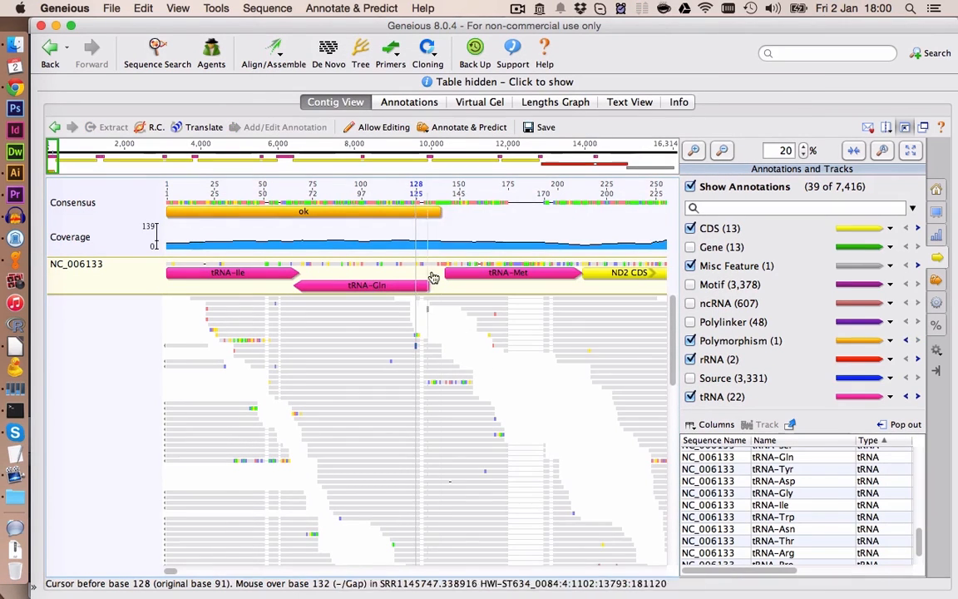
click(431, 213)
drag(441, 212, 622, 208)
click(604, 314)
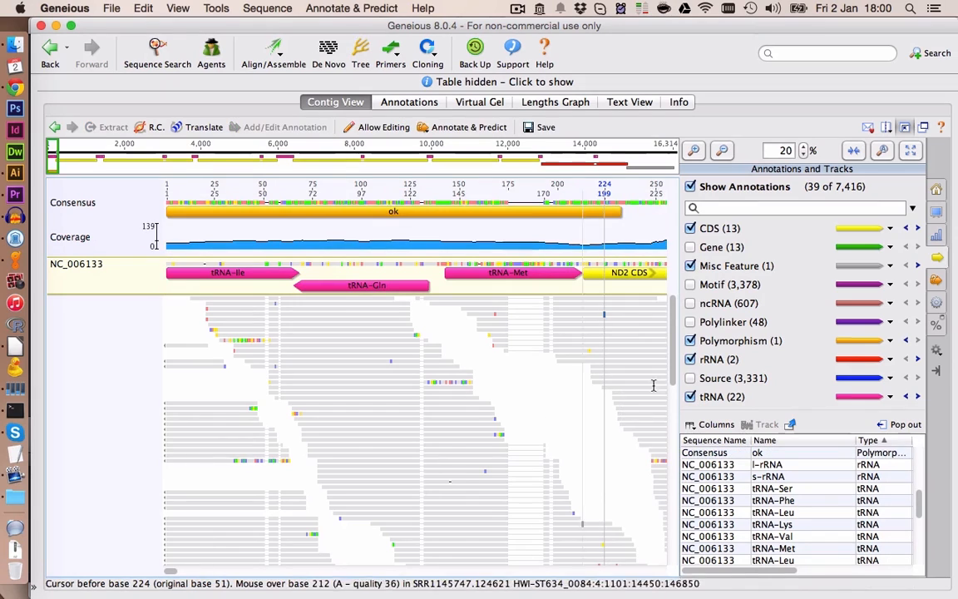
click(723, 151)
click(723, 151)
drag(278, 206, 573, 206)
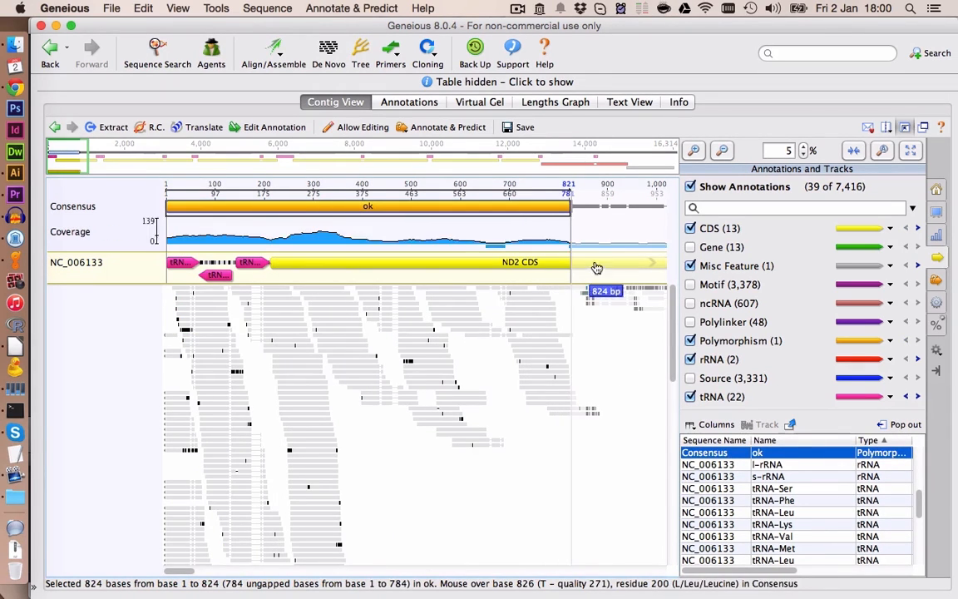
click(585, 207)
- Turn off highlighting and delete the two misaligned reads at the end of the ok annotation near base 857
click(695, 150)
click(694, 150)
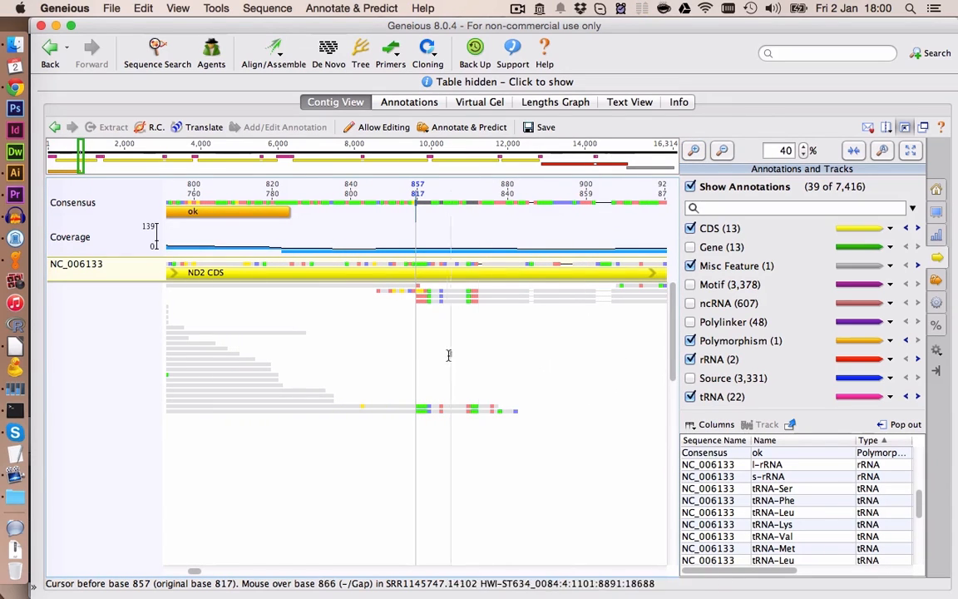
click(937, 192)
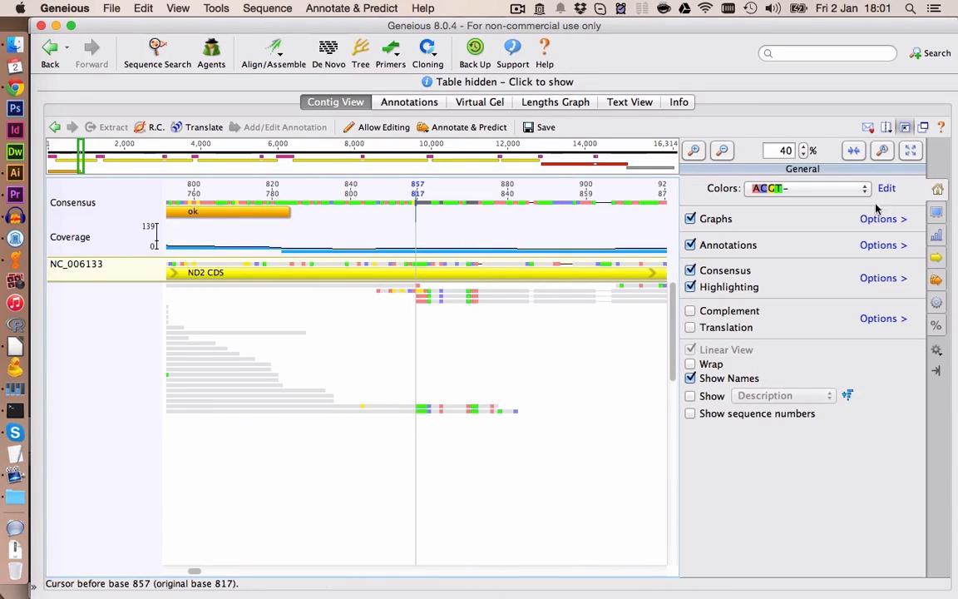
click(690, 287)
scroll(479, 405, up, 3)
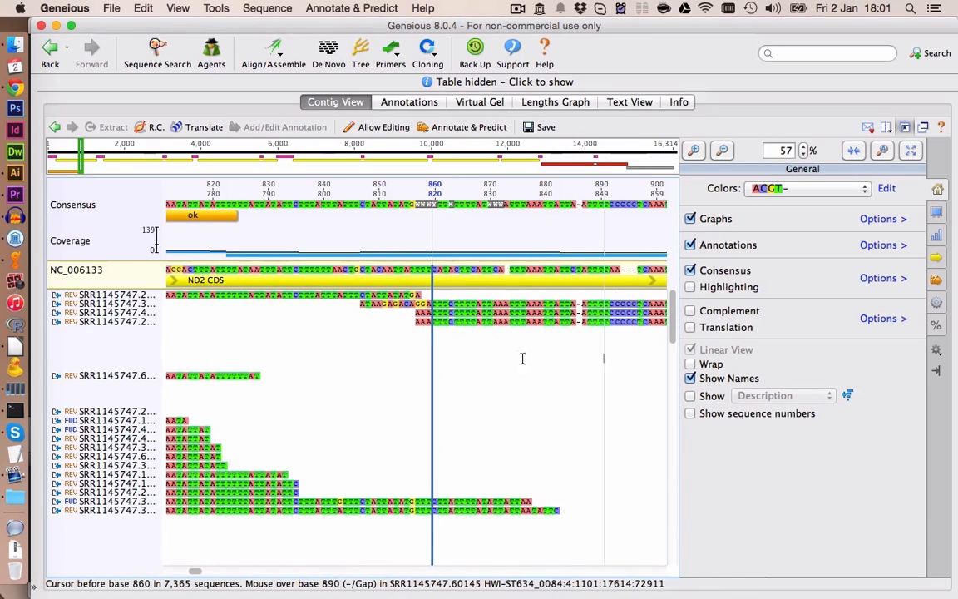
click(110, 305)
key(Delete)
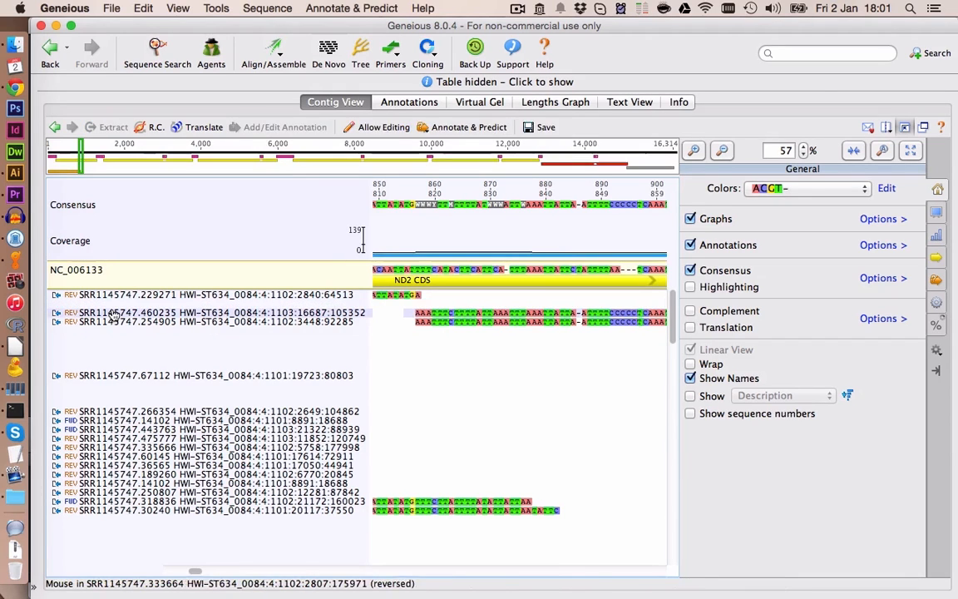
click(120, 314)
key(Delete)
click(122, 326)
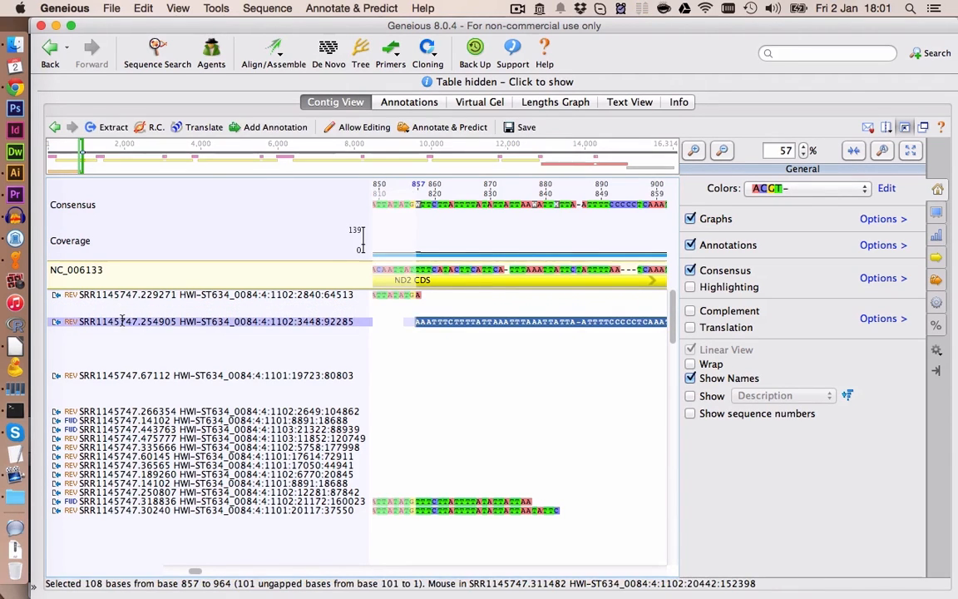
click(415, 445)
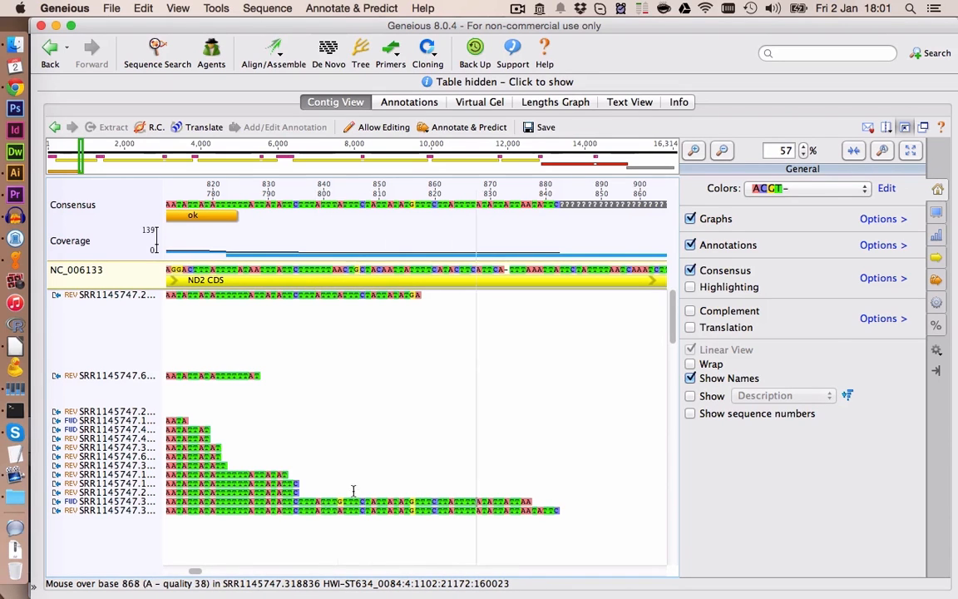
- Inspect the reads coloured by Quality, then restore the default colours and turn highlighting back on
click(722, 148)
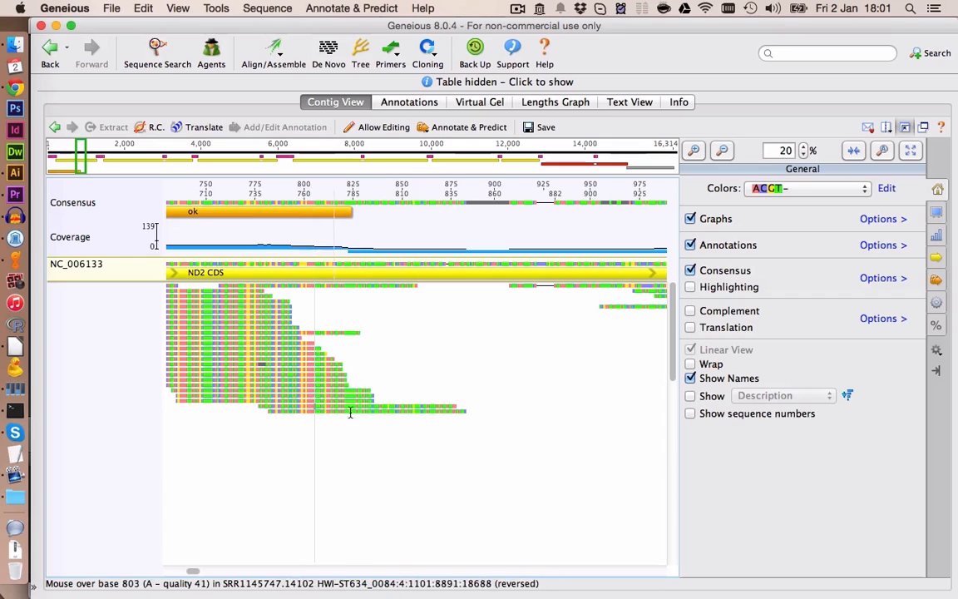
click(794, 188)
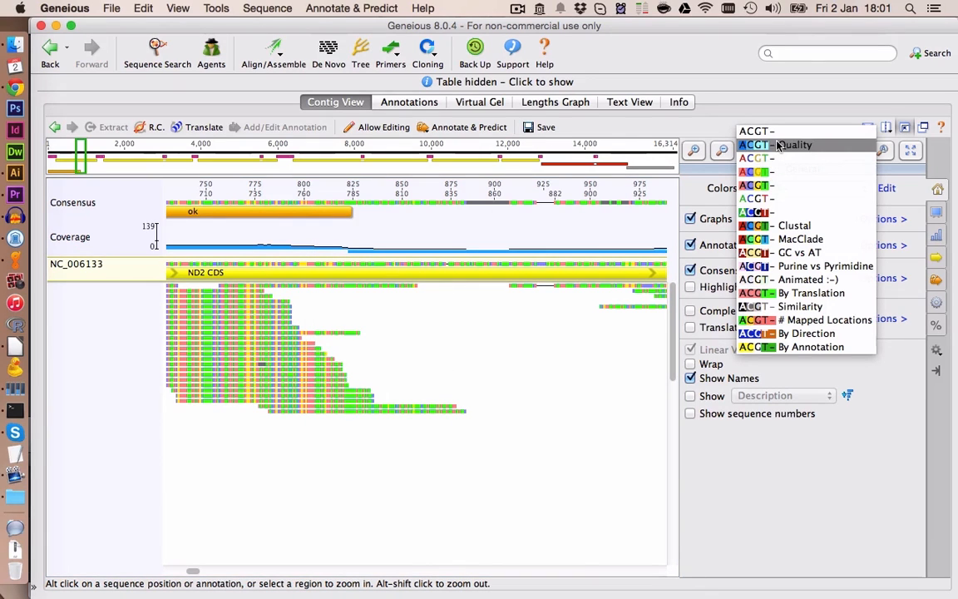
click(778, 145)
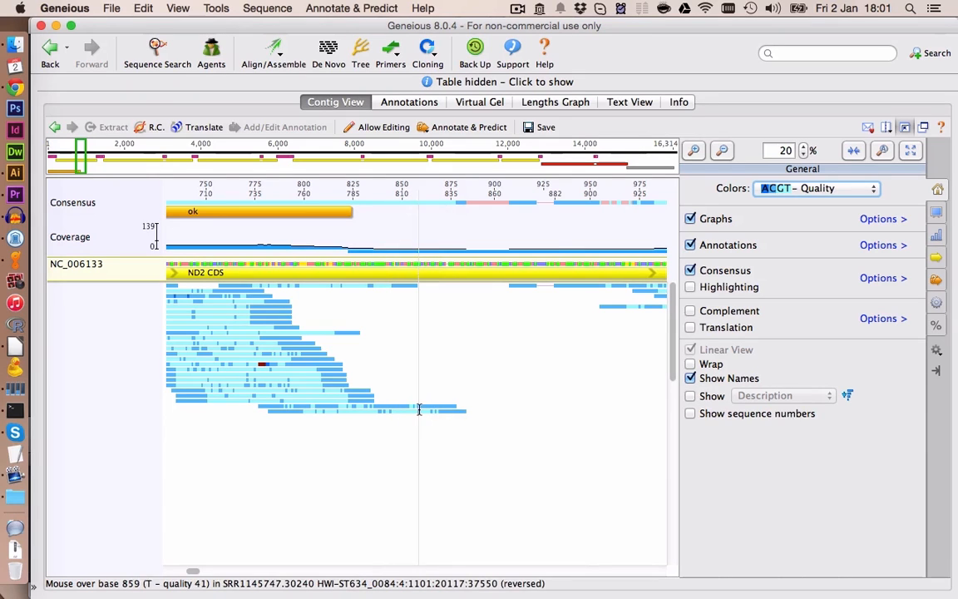
click(803, 188)
click(732, 204)
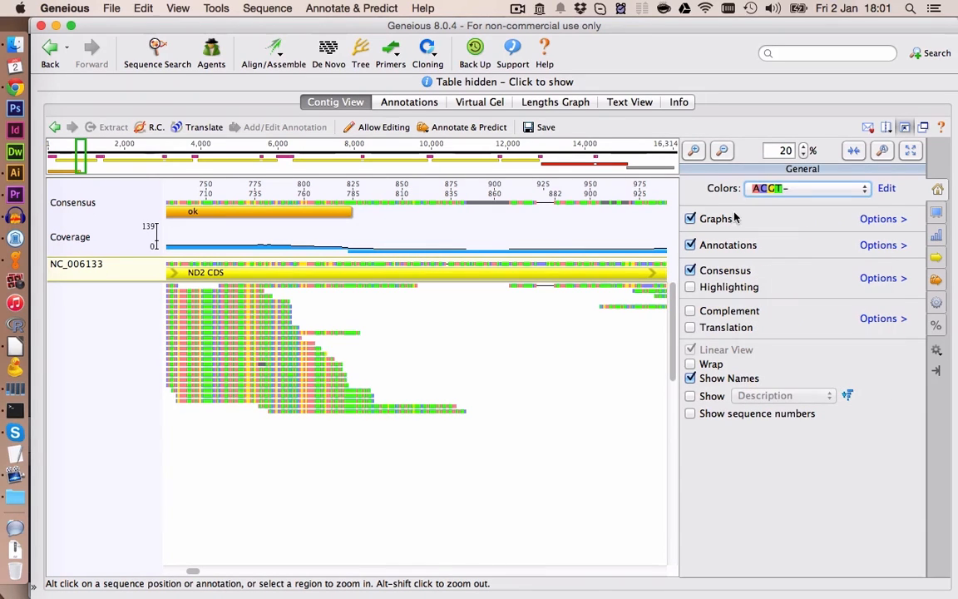
click(691, 286)
click(693, 149)
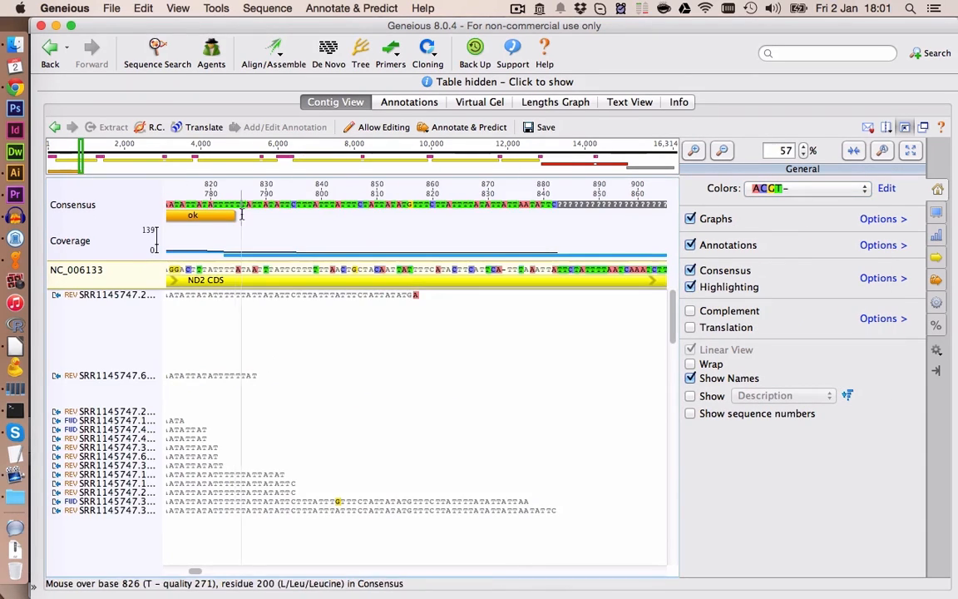
- Extend the ok annotation's end to base 882 and save the assembly
click(250, 215)
drag(249, 215, 553, 219)
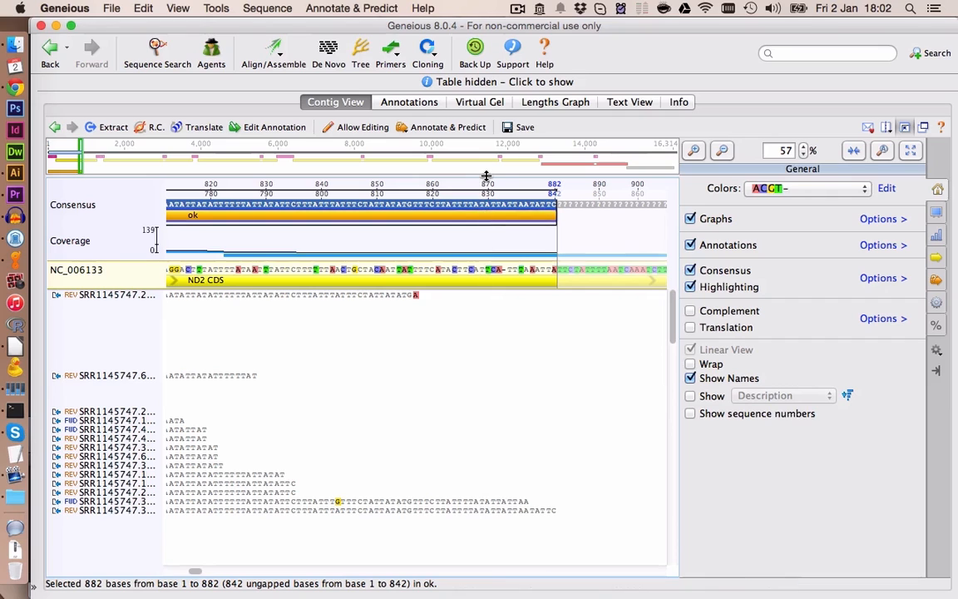
click(520, 127)
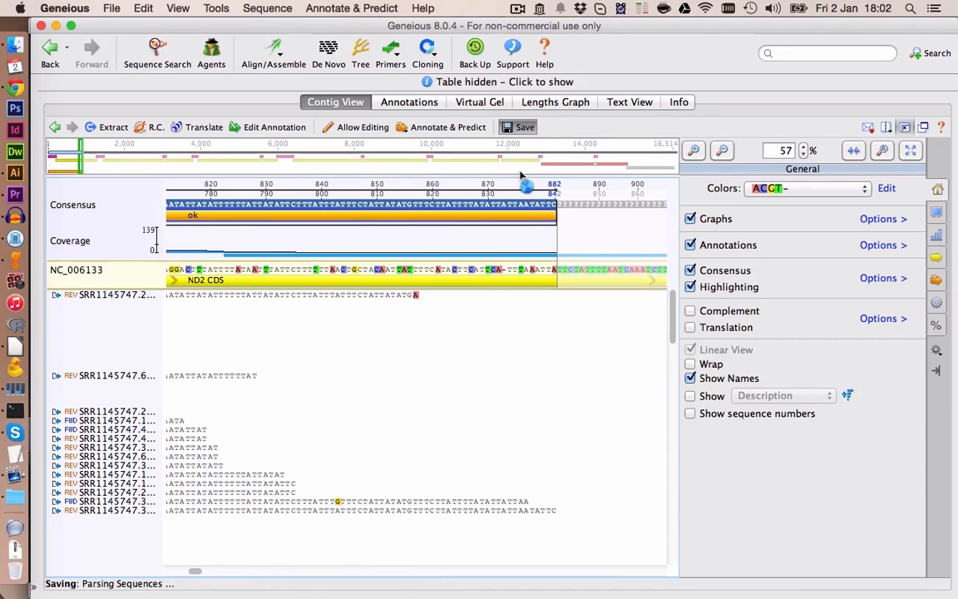
click(566, 243)
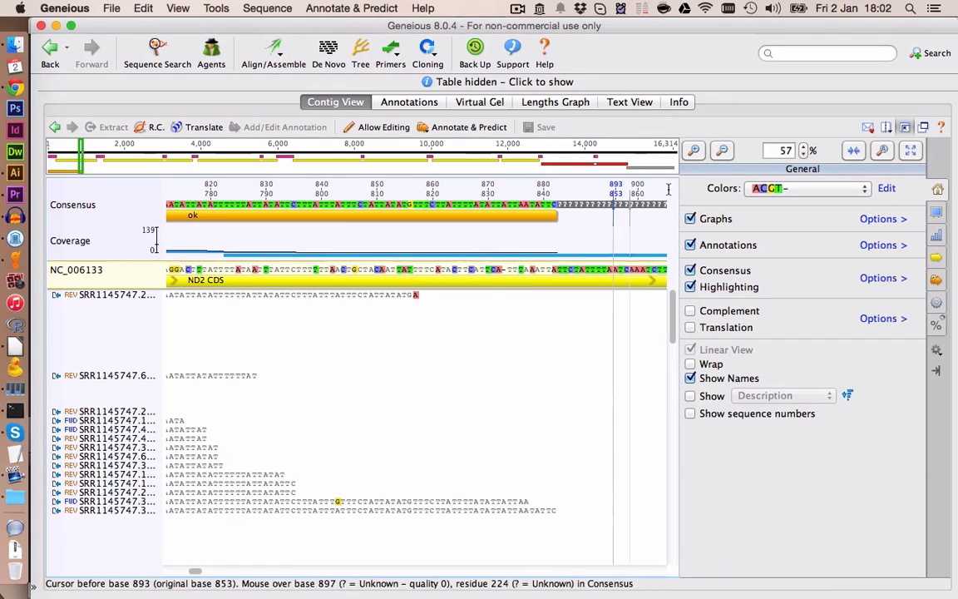
- Delete the misaligned read starting near base 930 in the ND2 region
click(723, 150)
click(723, 151)
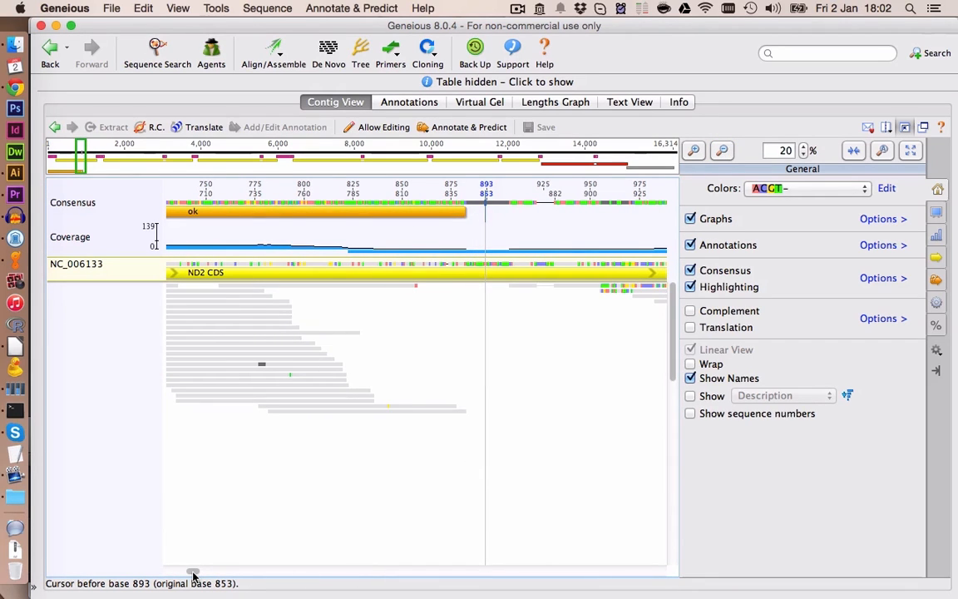
drag(193, 575, 197, 575)
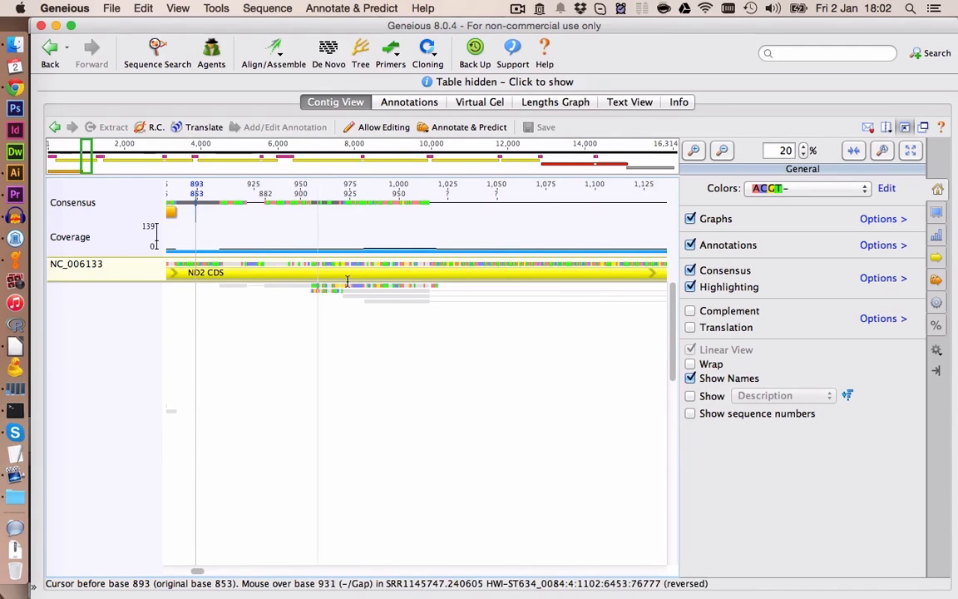
drag(193, 576, 197, 576)
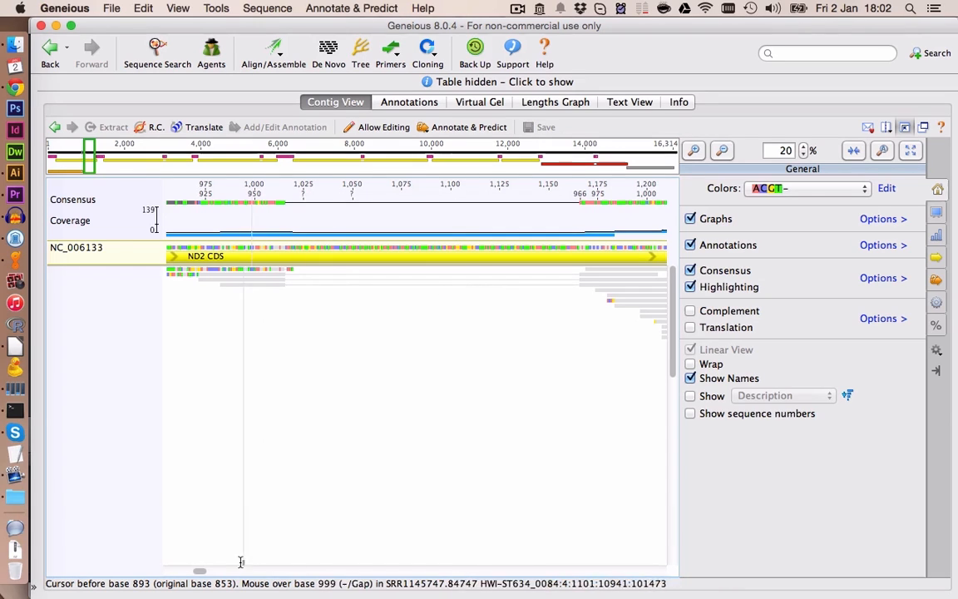
drag(199, 573, 197, 574)
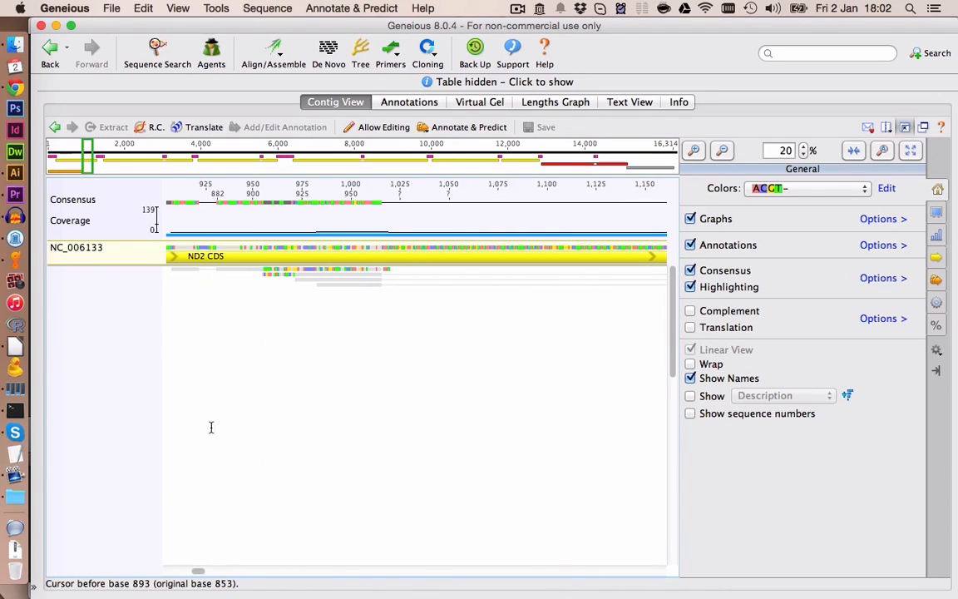
click(291, 268)
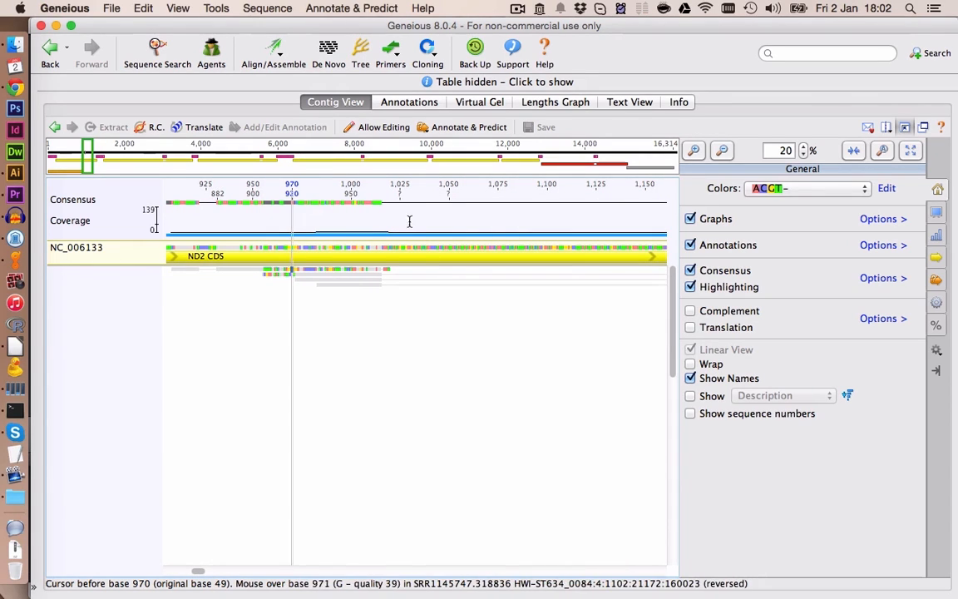
click(694, 150)
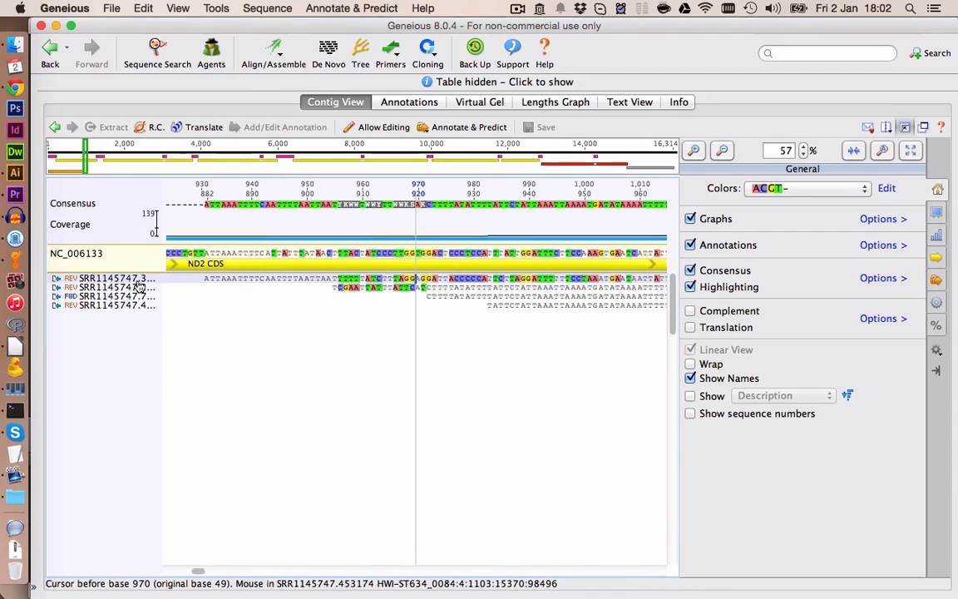
click(140, 281)
key(Delete)
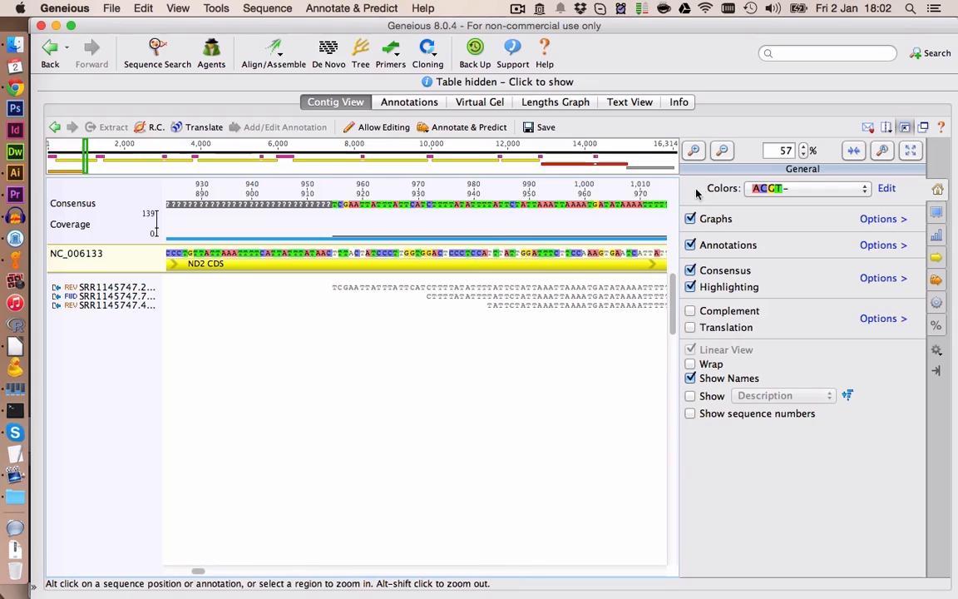
- Annotate consensus bases 955 to 1,015 in the ND2 region as an undirected ok annotation
click(723, 150)
click(723, 150)
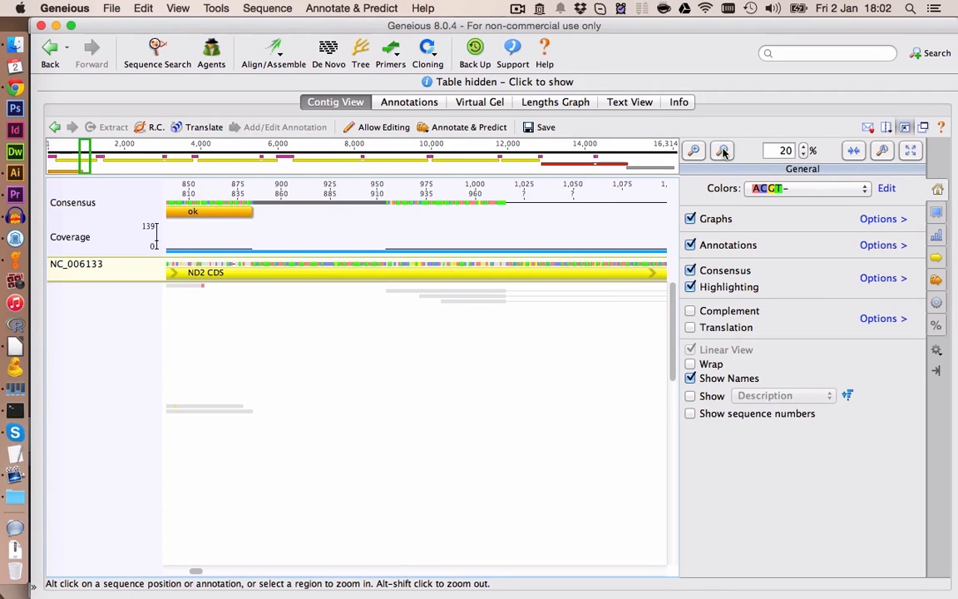
click(722, 150)
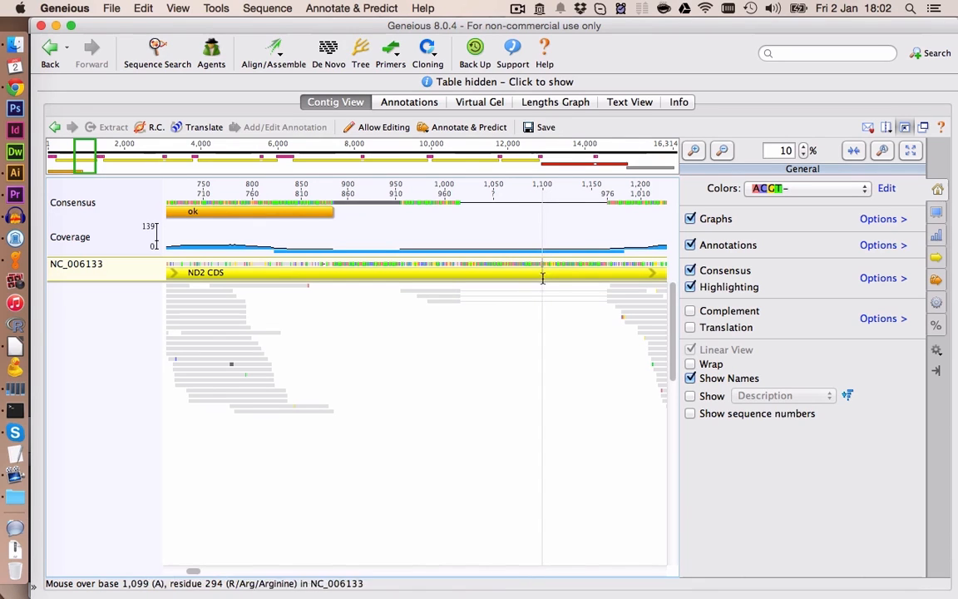
scroll(519, 226, up, 3)
drag(355, 218, 594, 241)
click(271, 126)
text(ok)
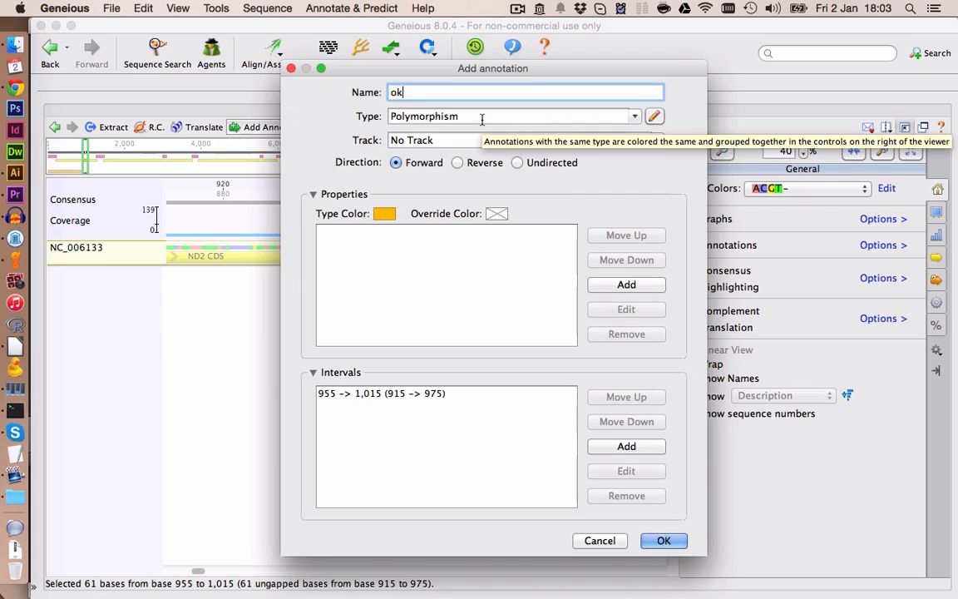
click(517, 162)
key(Return)
- Extend the end of the new ok annotation further along the ND2 region
click(633, 231)
double_click(723, 151)
click(394, 216)
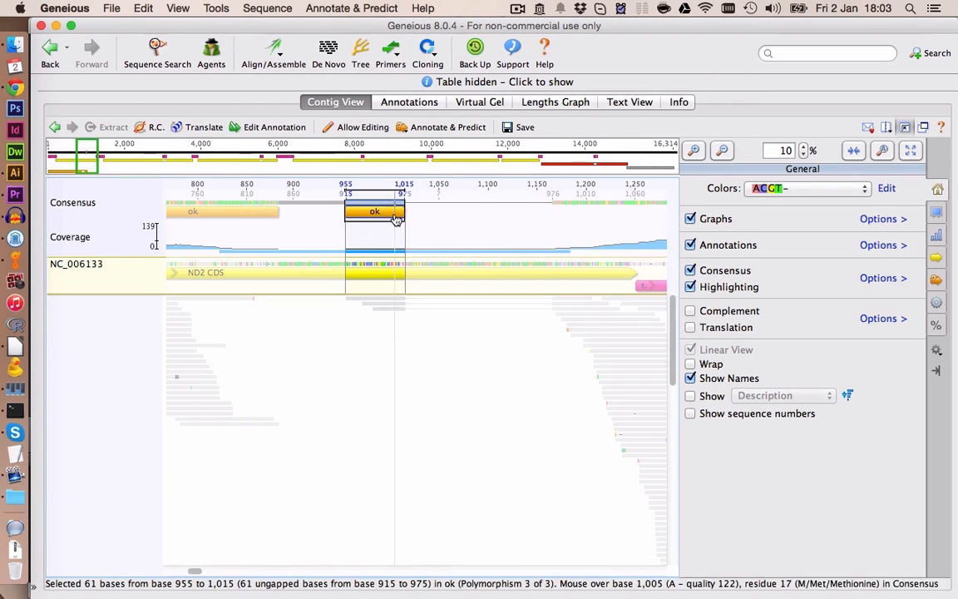
drag(403, 212, 650, 208)
click(723, 152)
click(549, 209)
click(520, 207)
drag(533, 206, 608, 207)
click(573, 230)
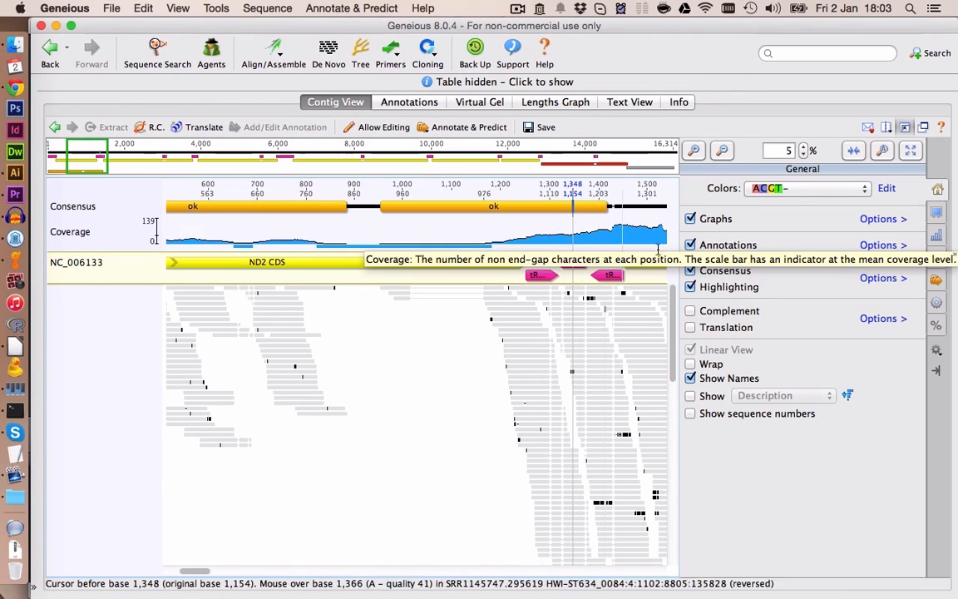
- Inspect the reads around base 3,967 near ATP8, toggling highlighting and showing the translation
click(695, 152)
click(695, 152)
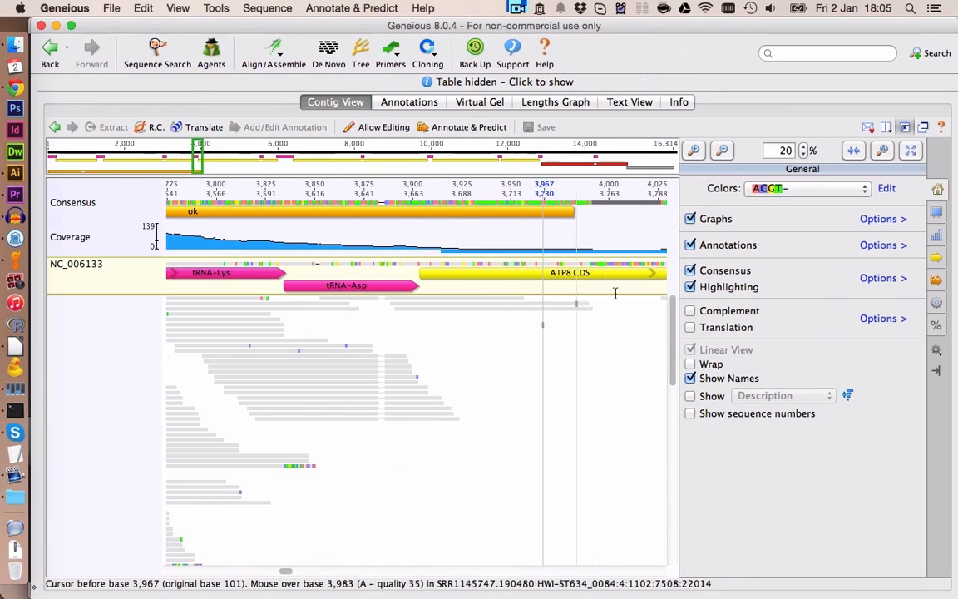
click(695, 152)
click(695, 152)
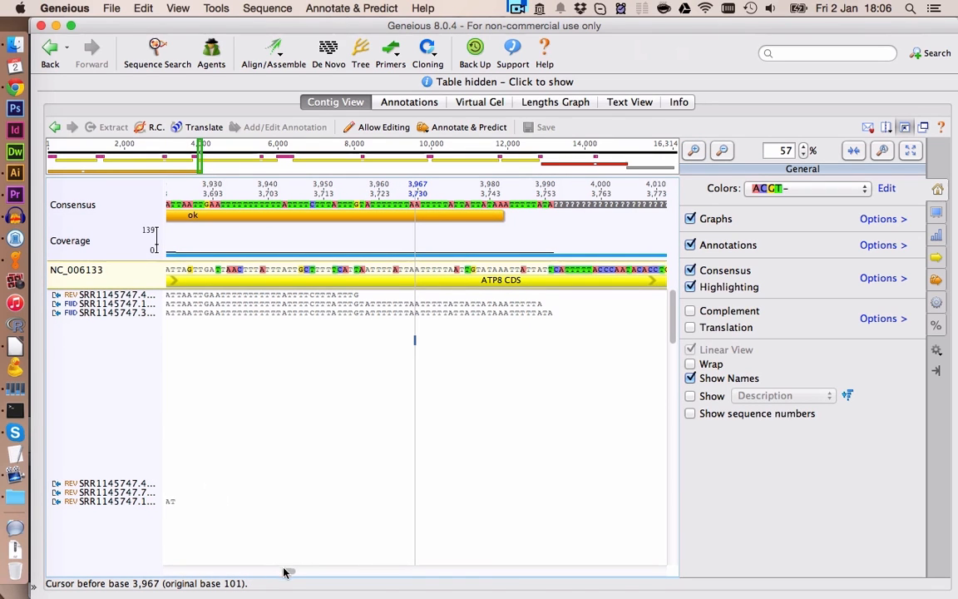
scroll(349, 391, left, 5)
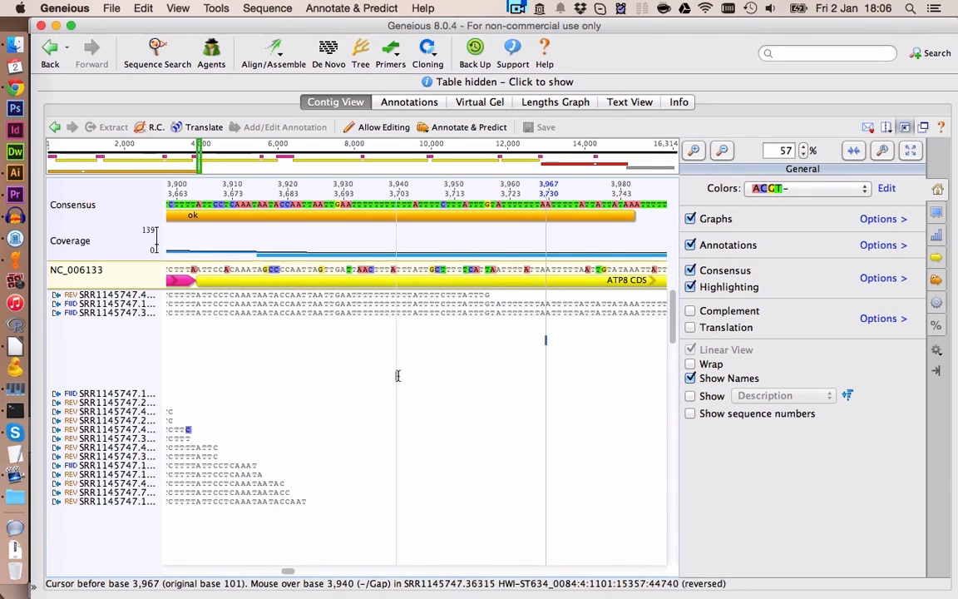
scroll(397, 375, left, 2)
click(691, 287)
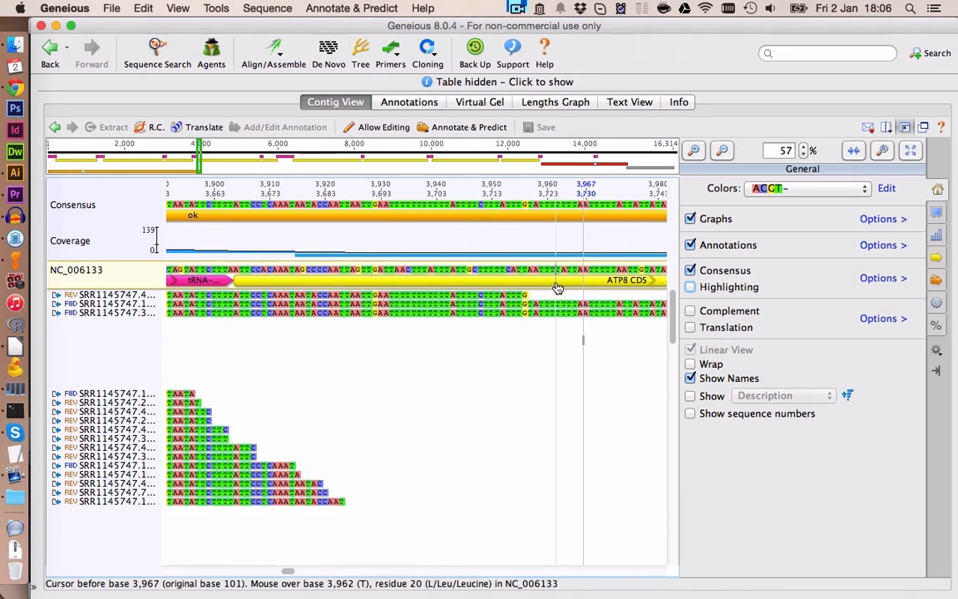
click(690, 328)
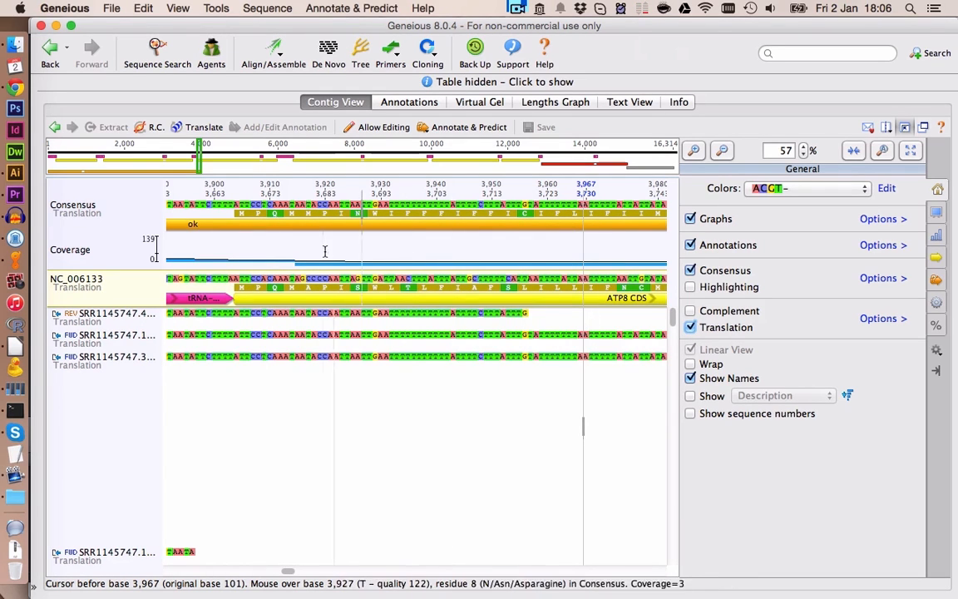
click(690, 287)
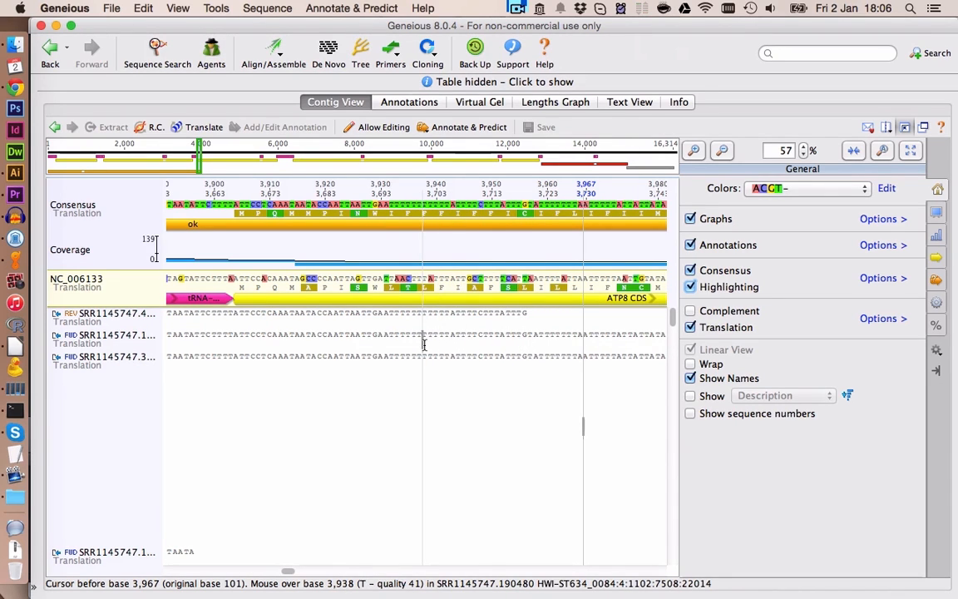
click(691, 287)
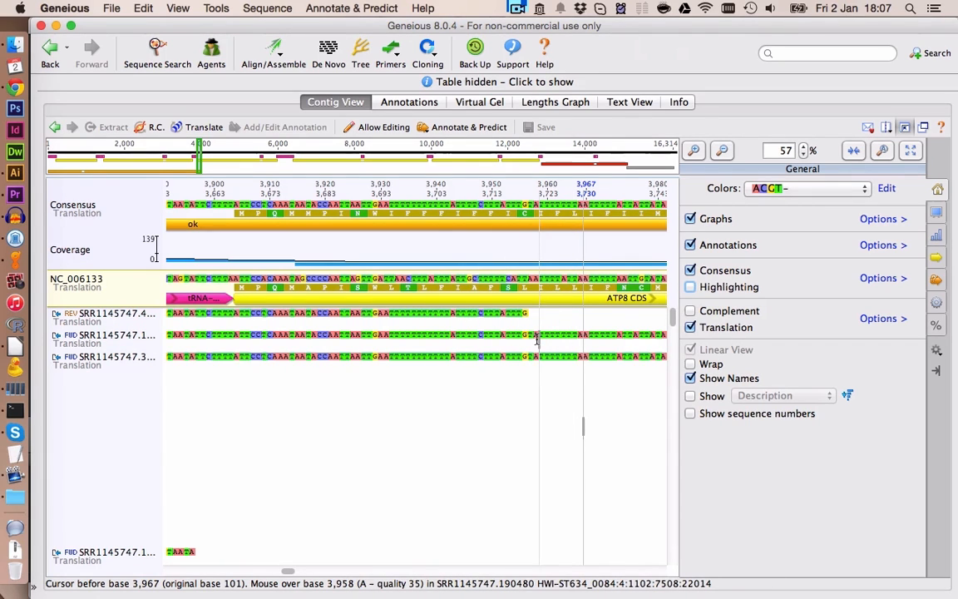
click(719, 155)
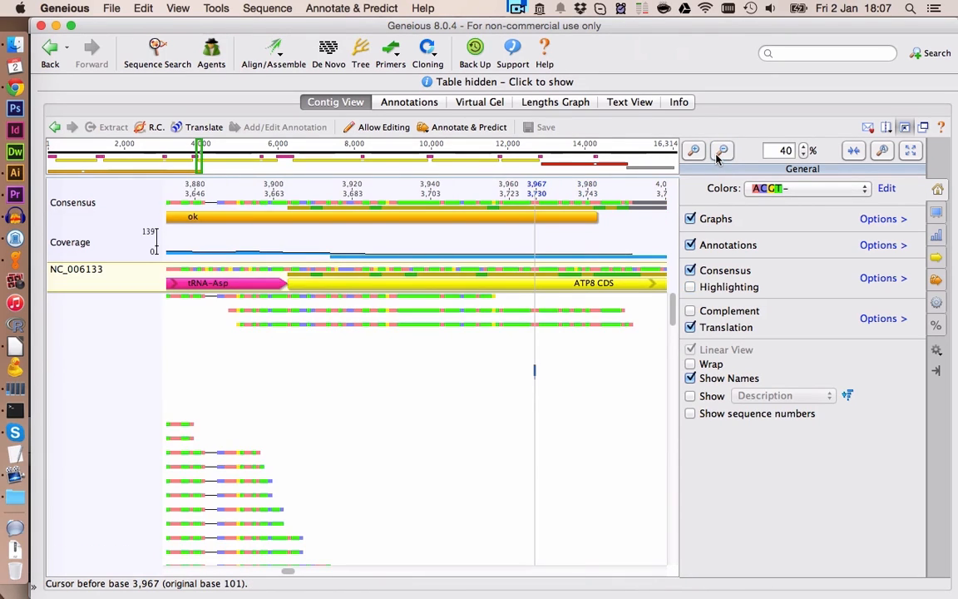
click(574, 206)
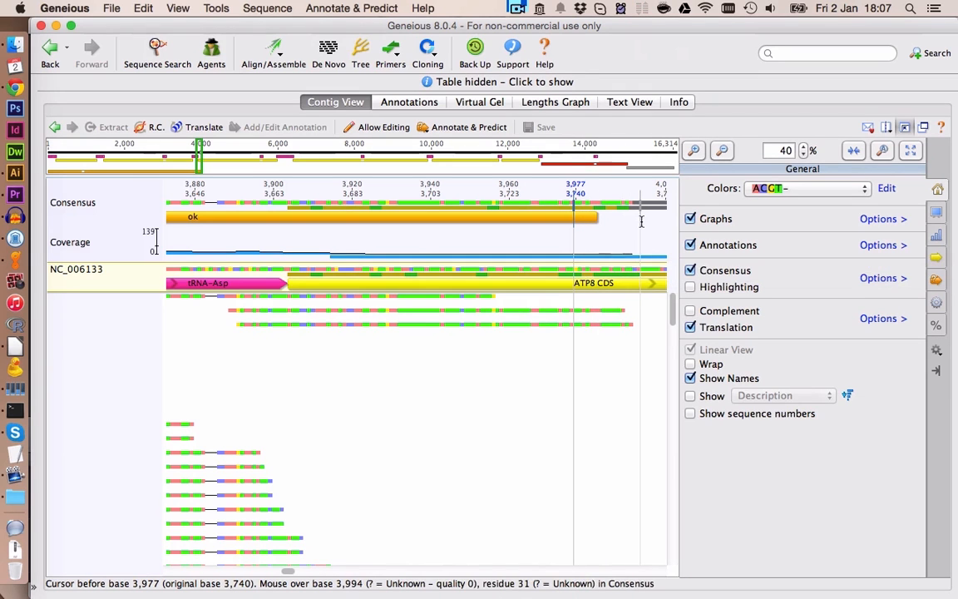
click(593, 218)
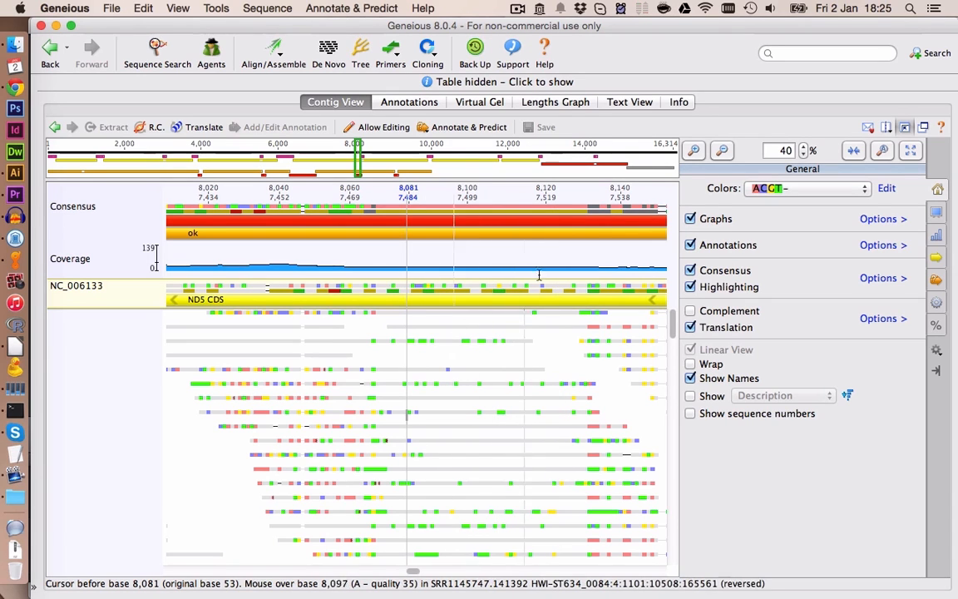
- Delete the misaligned poly-A reads around base 8,081 in the ND5 region
click(694, 149)
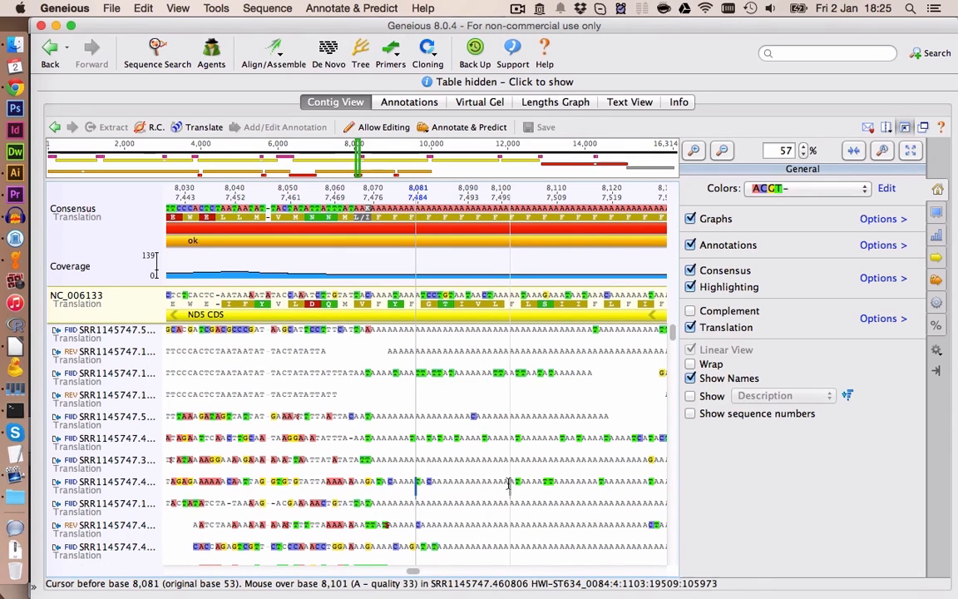
scroll(491, 416, down, 3)
scroll(507, 471, up, 3)
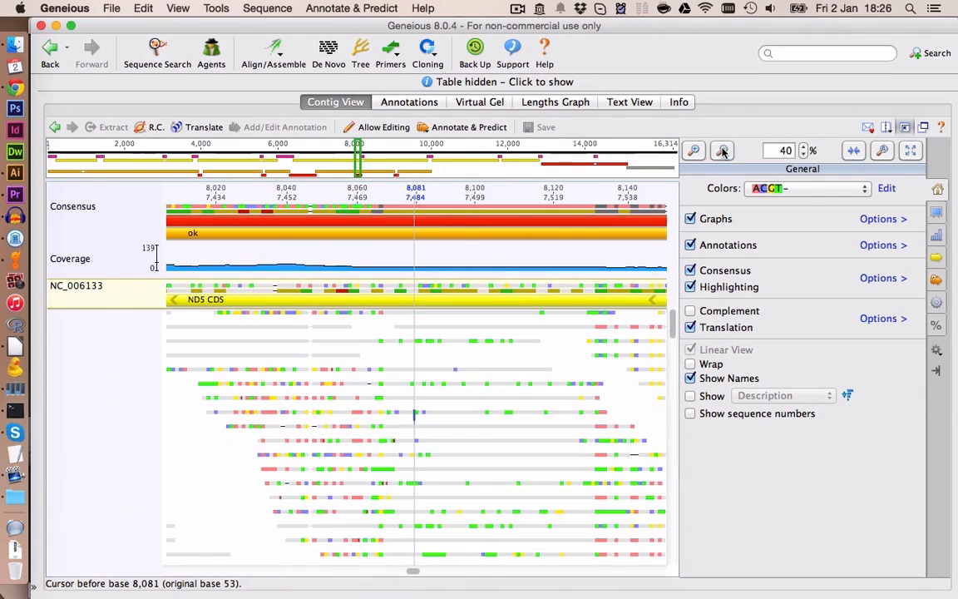
click(128, 335)
key(Delete)
click(130, 356)
key(Delete)
click(133, 375)
key(Delete)
click(140, 398)
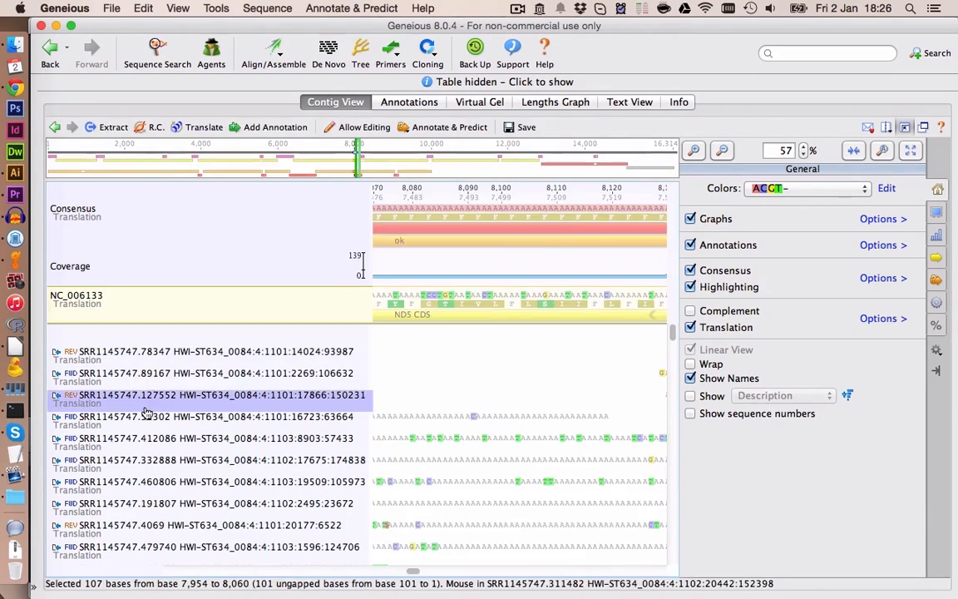
click(121, 446)
key(Delete)
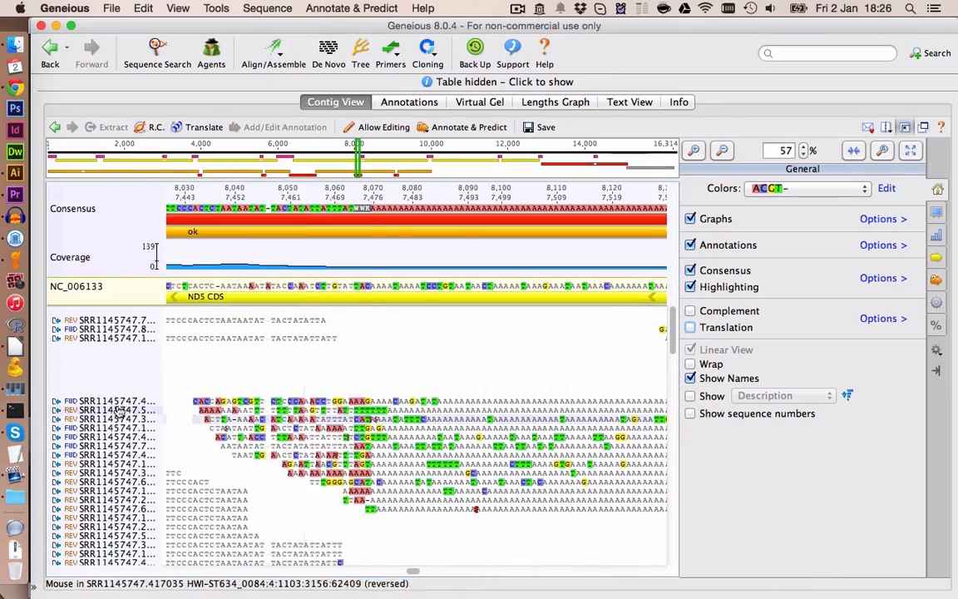
drag(115, 410, 116, 464)
key(Delete)
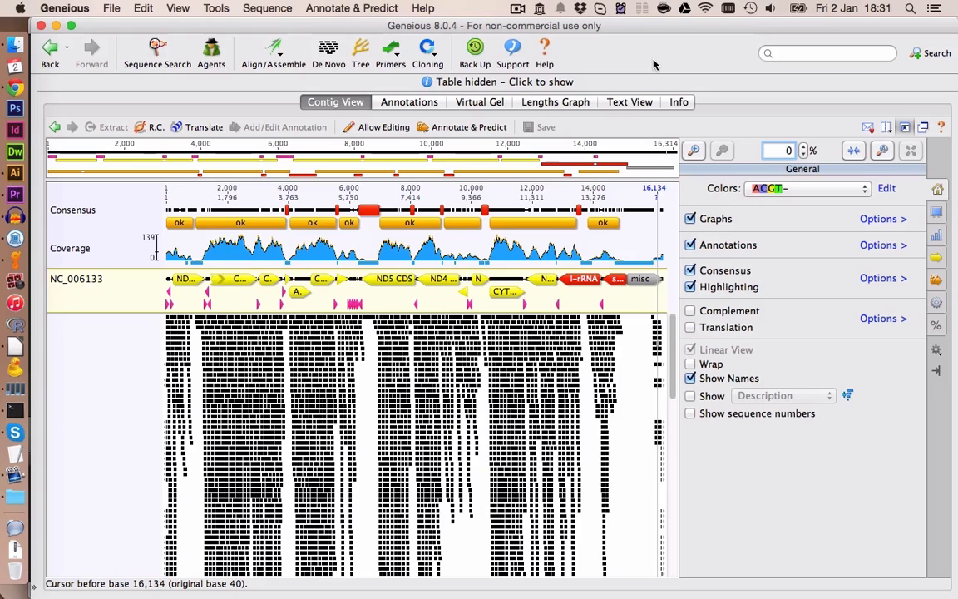
- Extract the entire consensus sequence as a new document
click(128, 209)
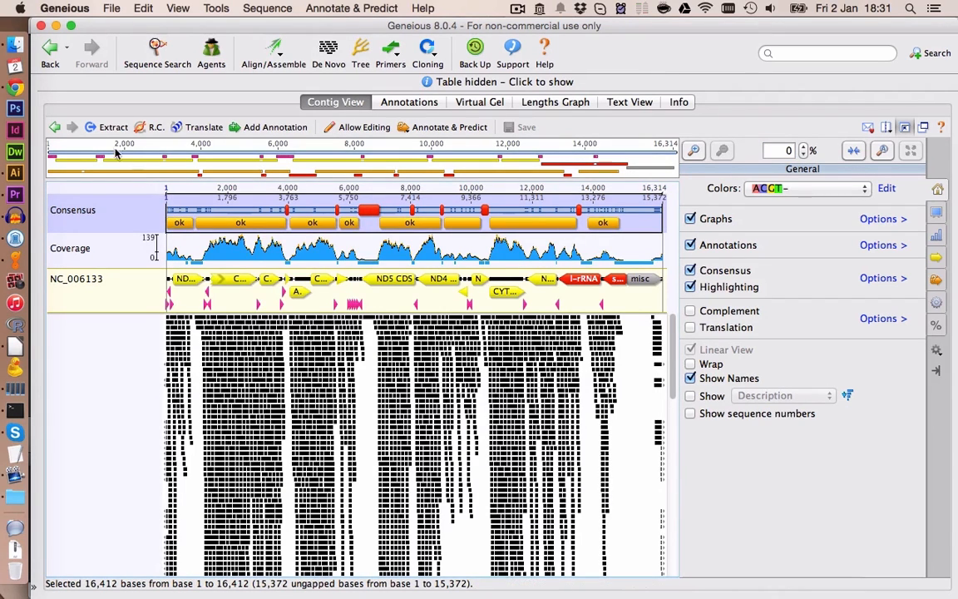
click(113, 128)
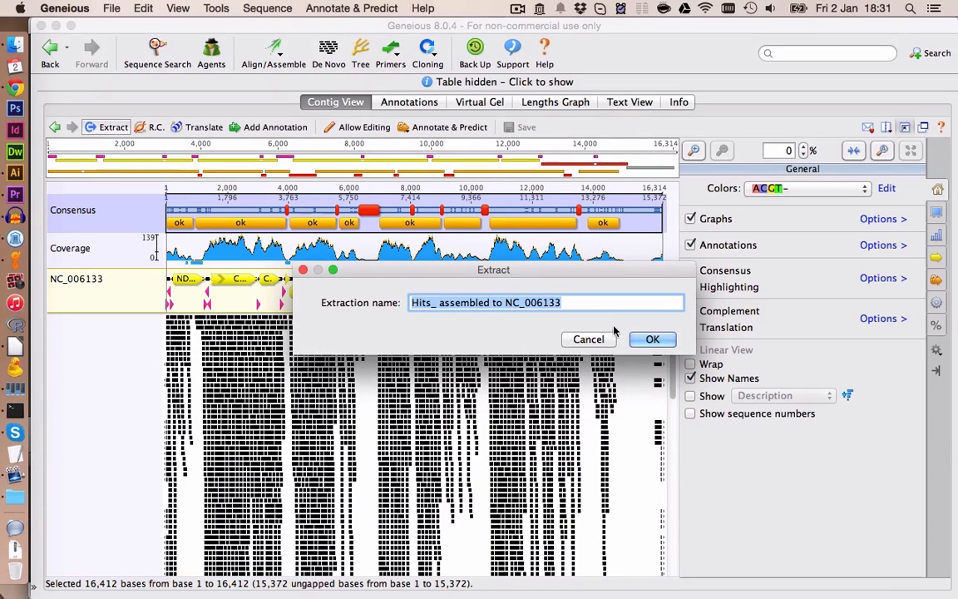
click(651, 341)
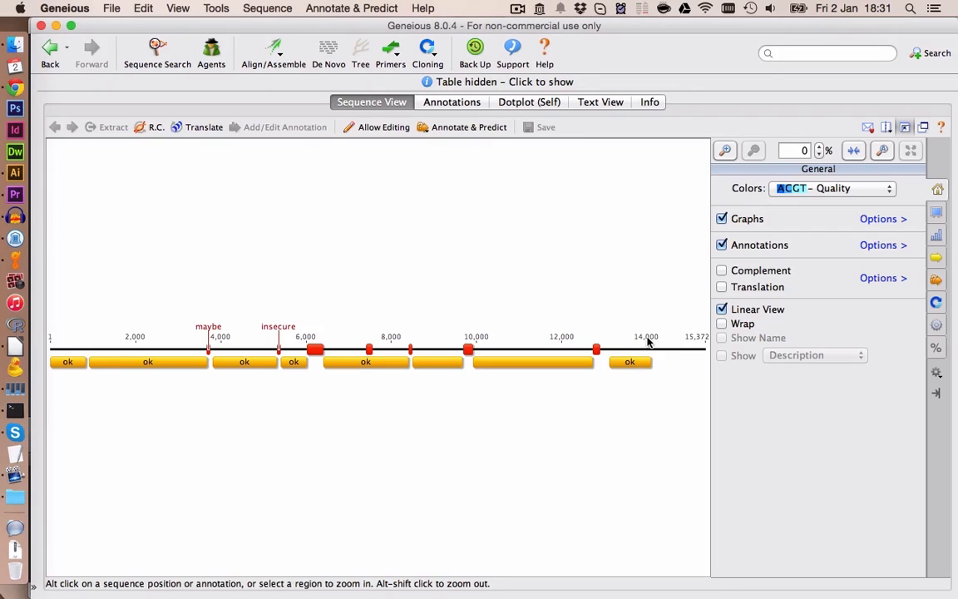
- Rename the assembly document as Hits_v3
click(907, 127)
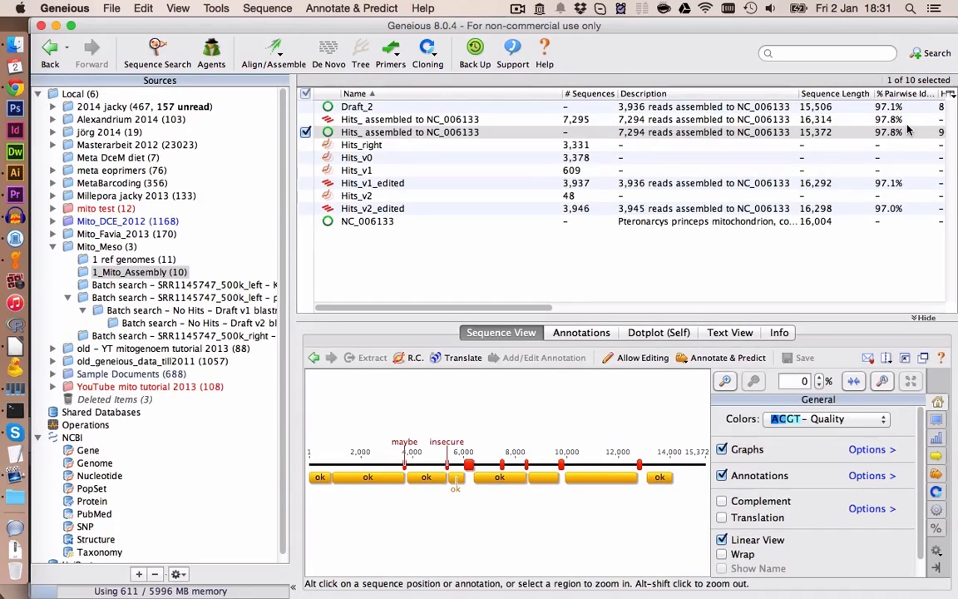
click(421, 123)
click(424, 132)
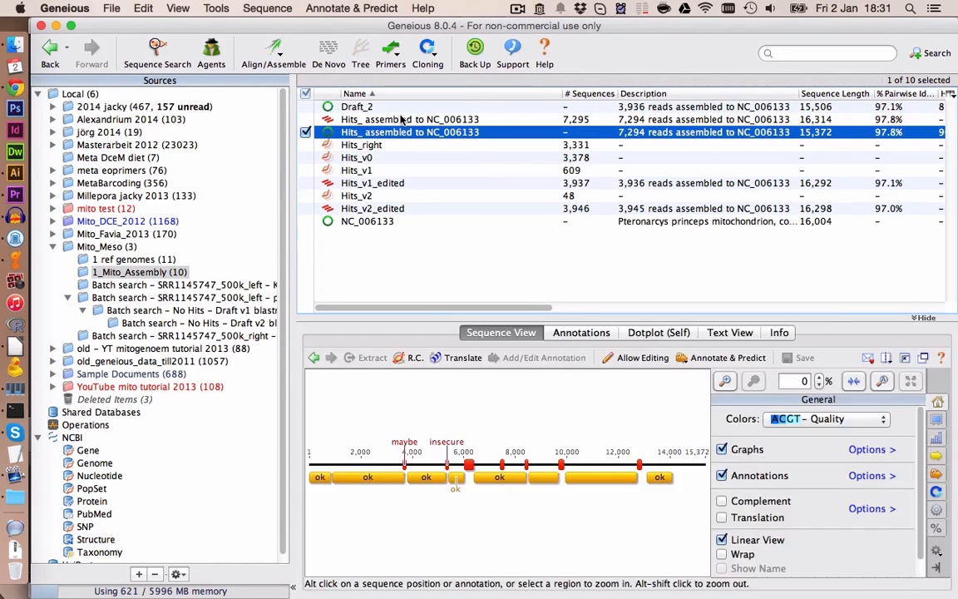
click(400, 118)
key(BackSpace)
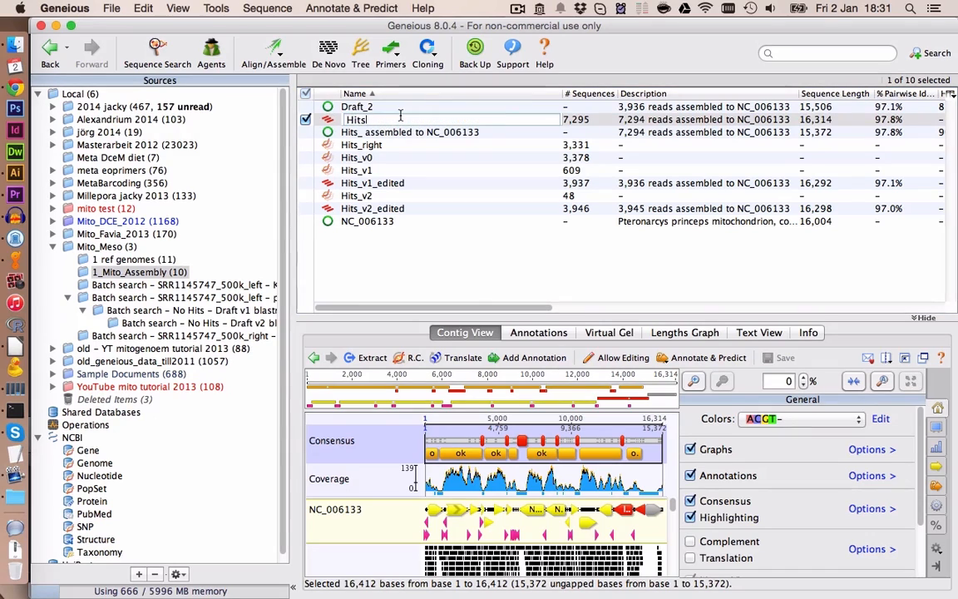
text(_v3)
key(Return)
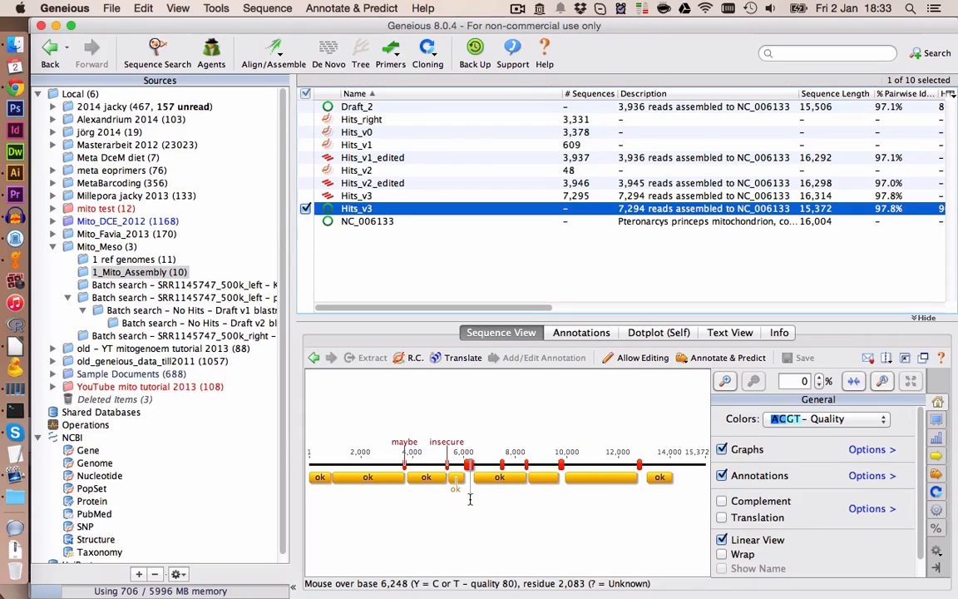
- Copy the six Mesocapnia gene sequences and three stonefly mitogenomes from 1 ref genomes into 1_Mito_Assembly
click(516, 274)
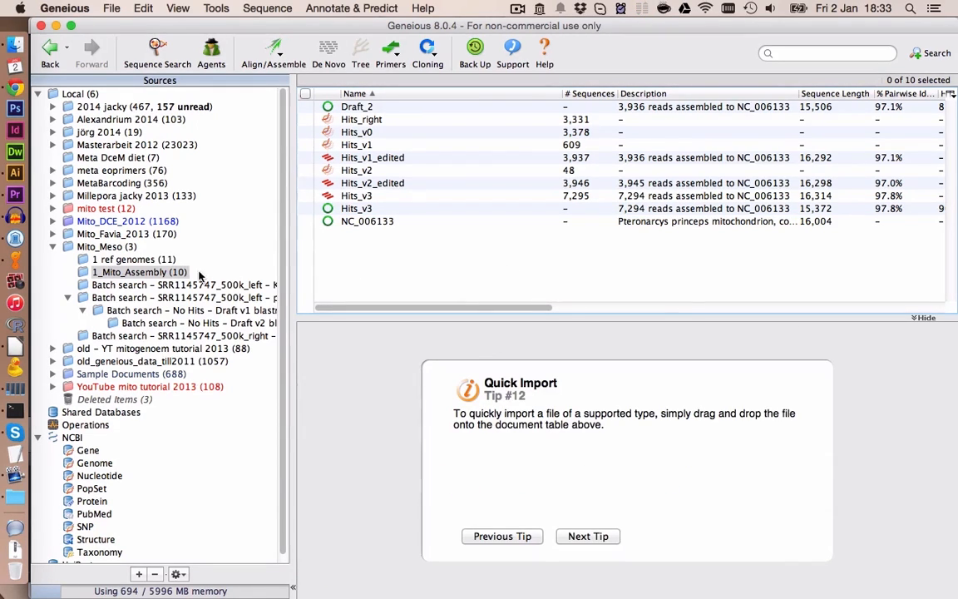
click(133, 260)
click(375, 238)
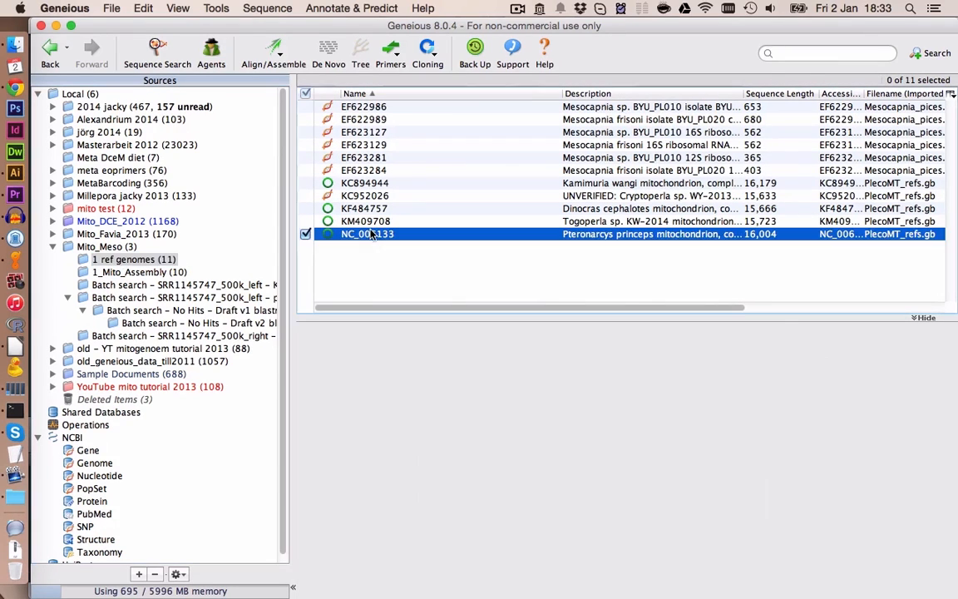
click(367, 222)
super+click(366, 208)
super+click(366, 184)
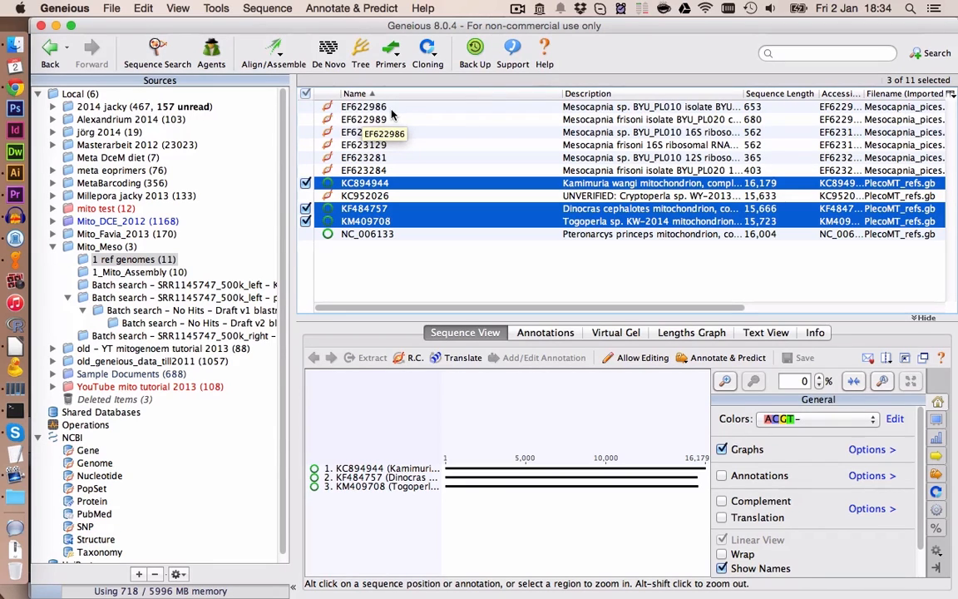
drag(366, 109, 366, 185)
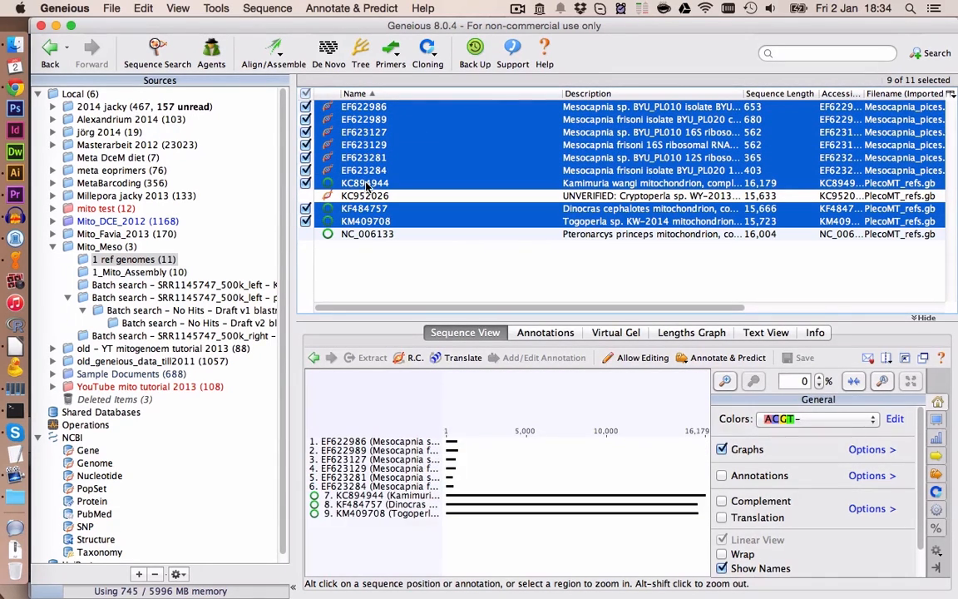
click(165, 275)
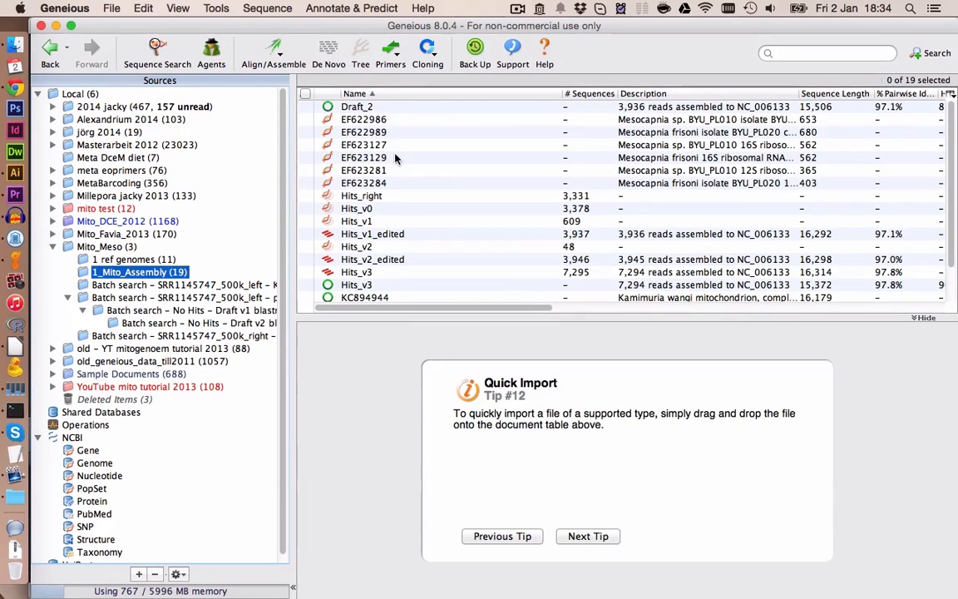
- Create a new subfolder named alignment inside the 1_Mito_Assembly folder
scroll(397, 158, down, 3)
scroll(364, 153, up, 2)
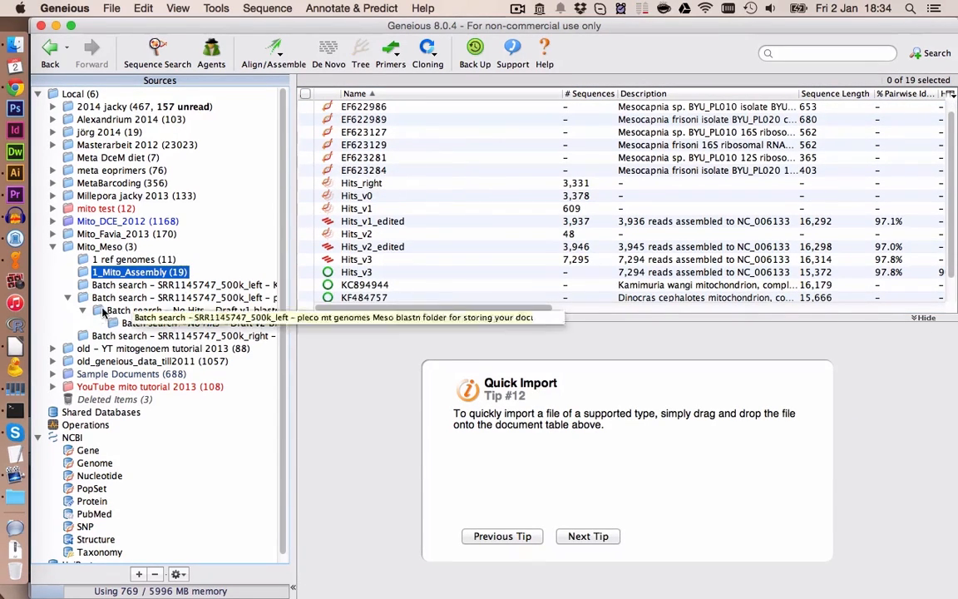
right_click(154, 272)
click(199, 282)
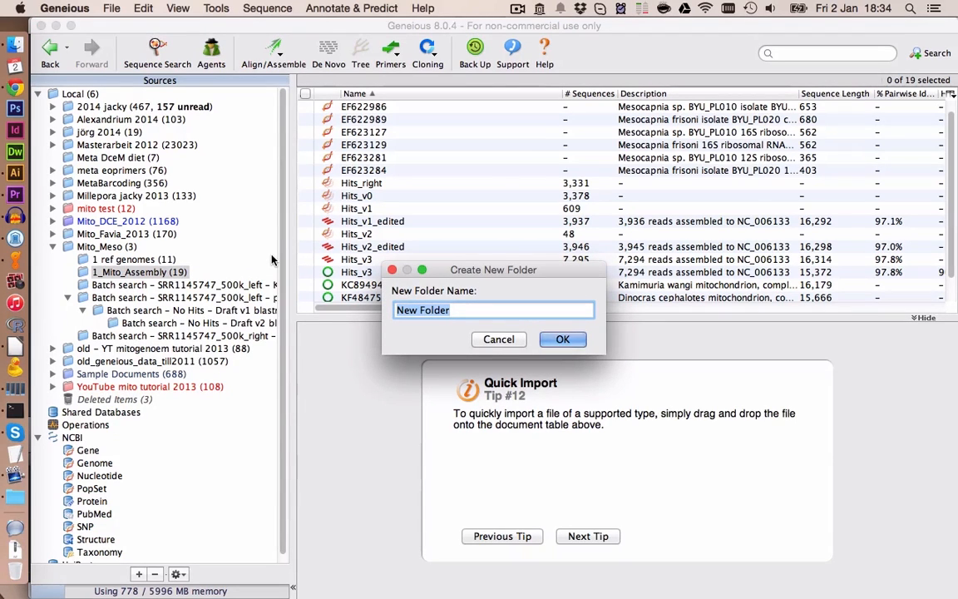
text(alignment)
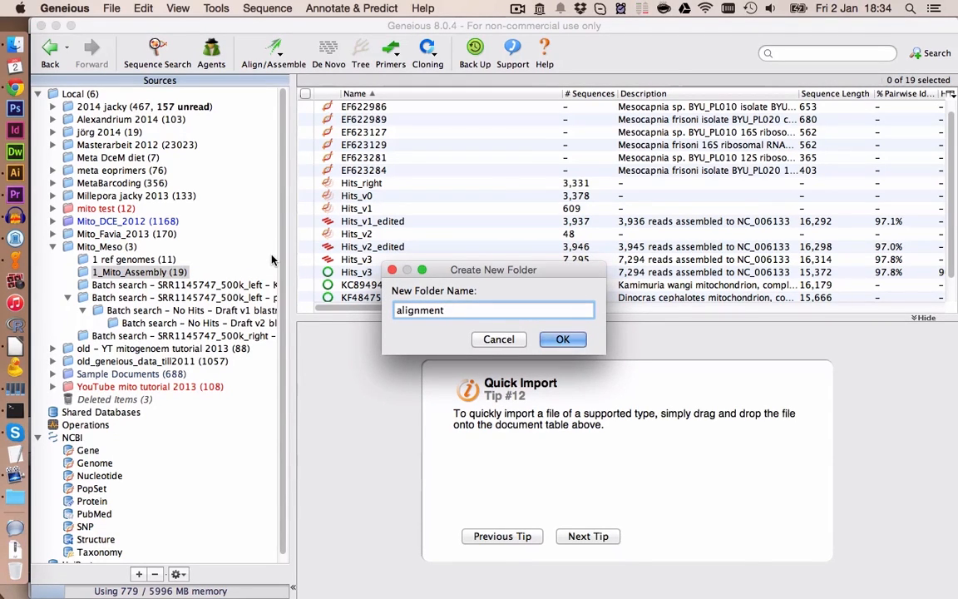
key(Return)
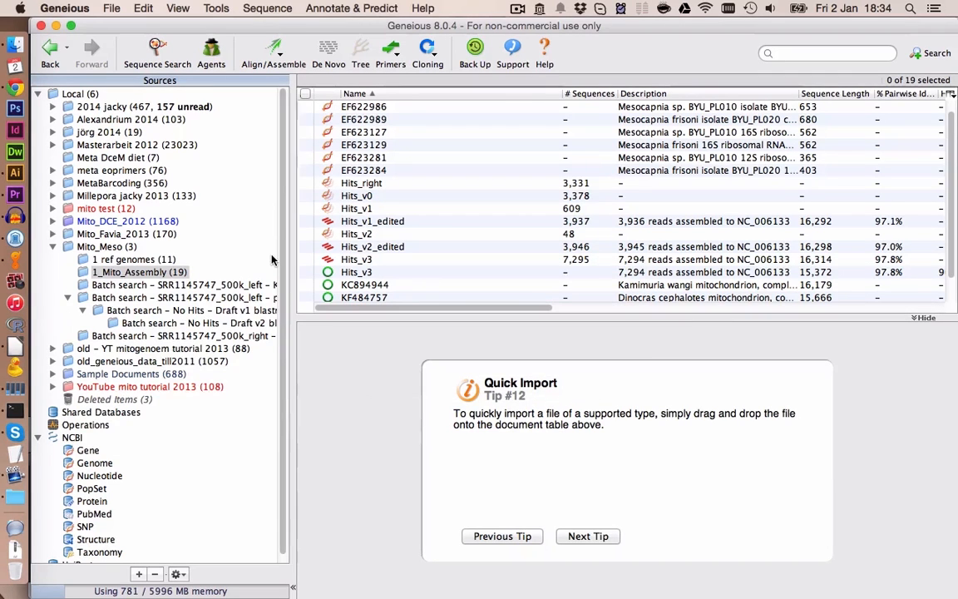
- Move the six Mesocapnia gene sequences, the Hits_v3 consensus and the four reference mitogenomes into the alignment folder
click(358, 122)
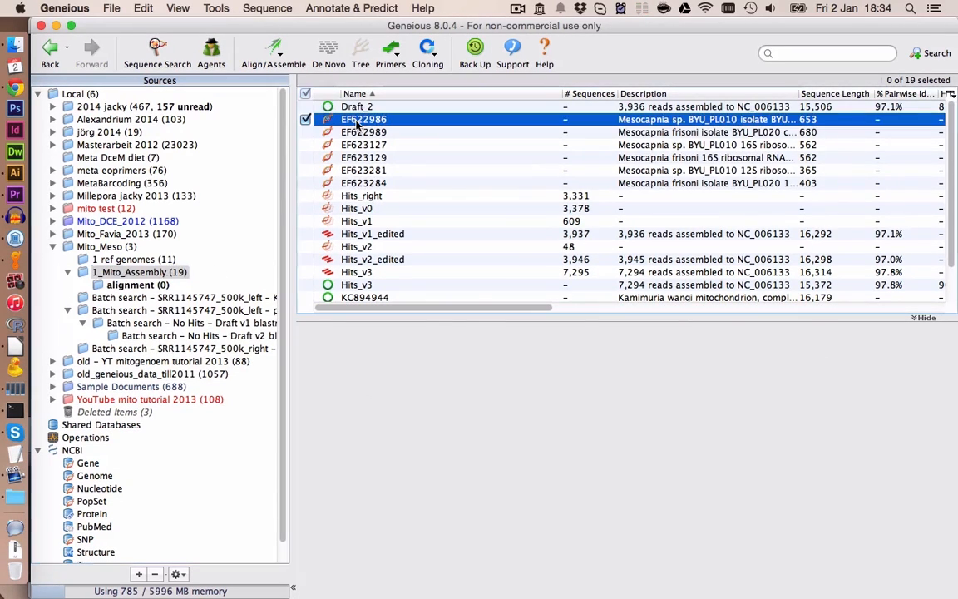
shift+click(363, 183)
drag(363, 183, 137, 284)
click(375, 259)
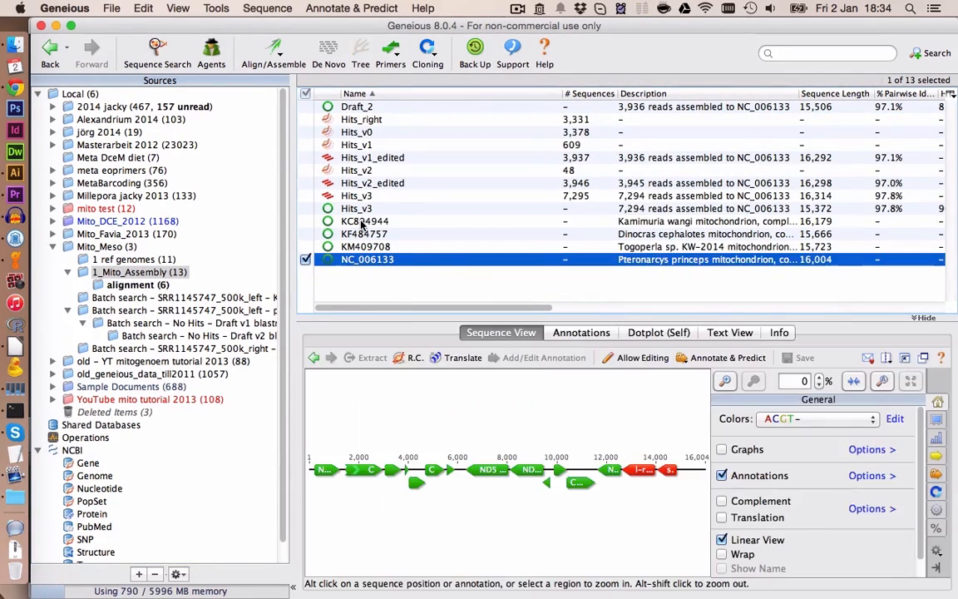
shift+click(358, 208)
drag(357, 208, 137, 284)
click(137, 285)
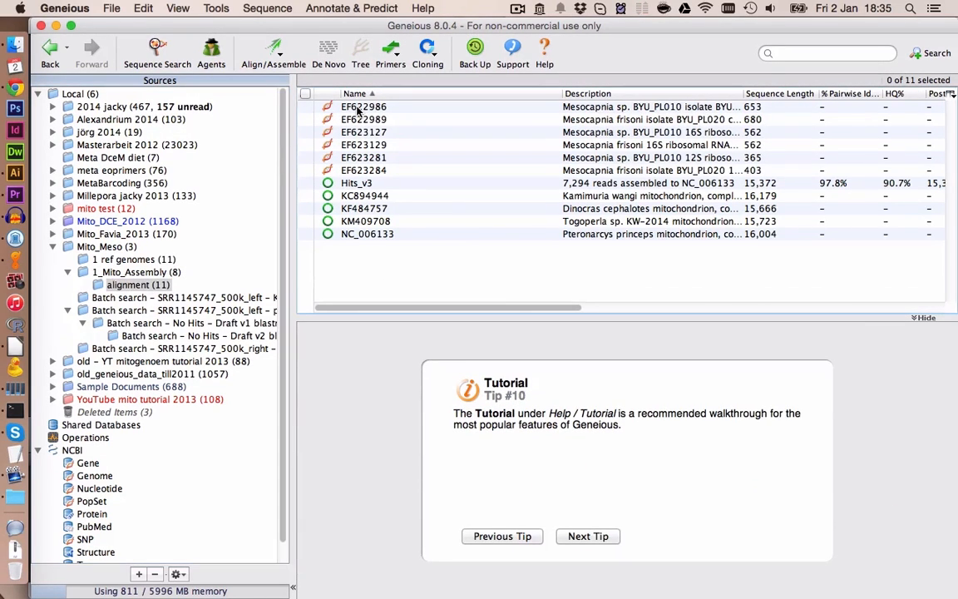
- Align all eleven sequences with MAFFT, letting it automatically determine each sequence's direction
click(364, 107)
shift+click(359, 237)
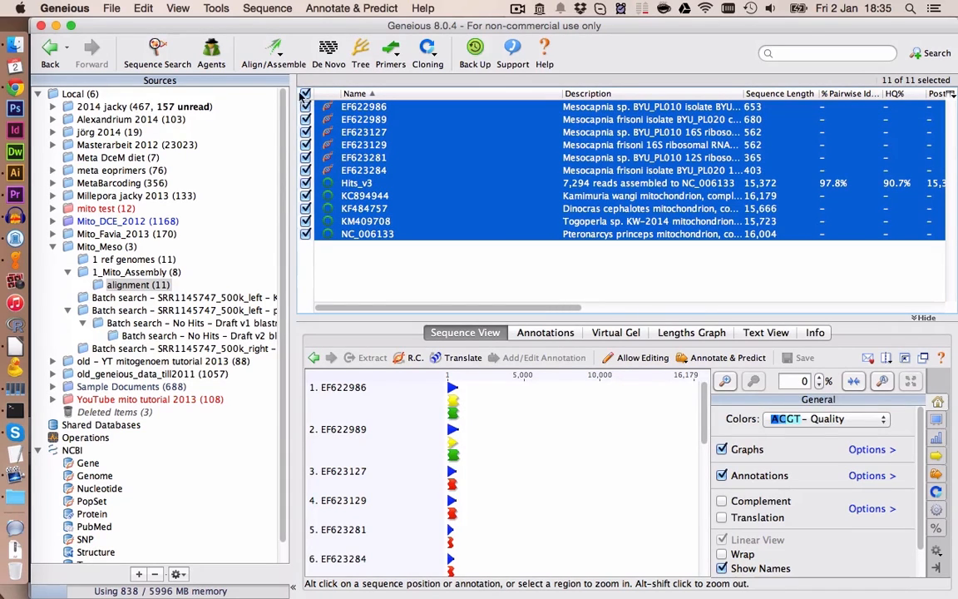
click(258, 52)
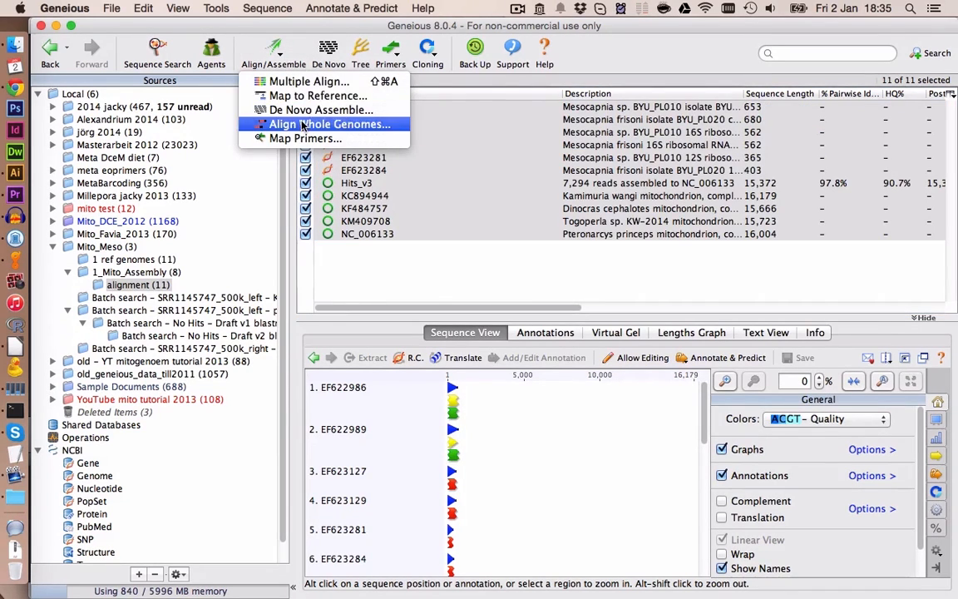
click(304, 81)
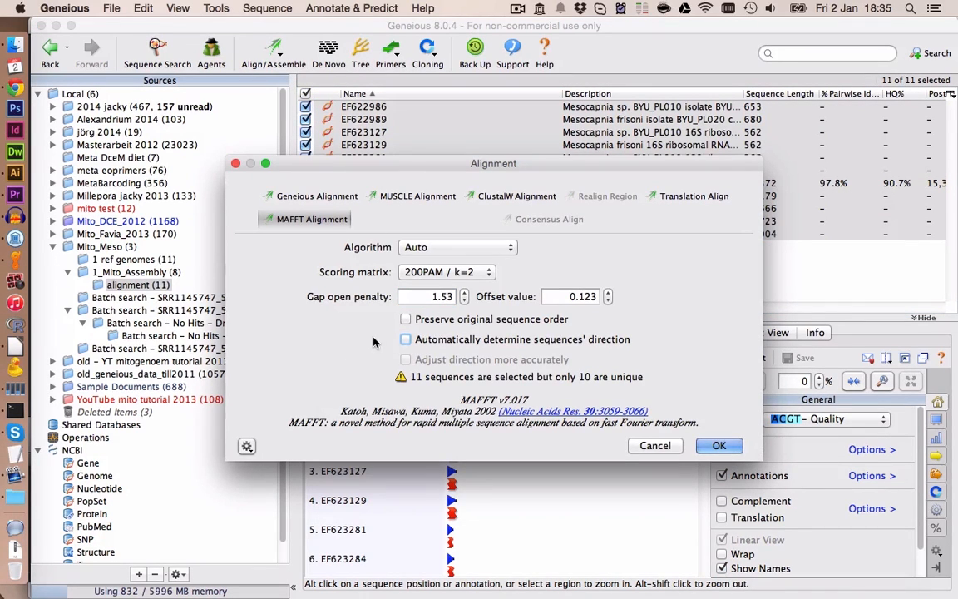
click(405, 340)
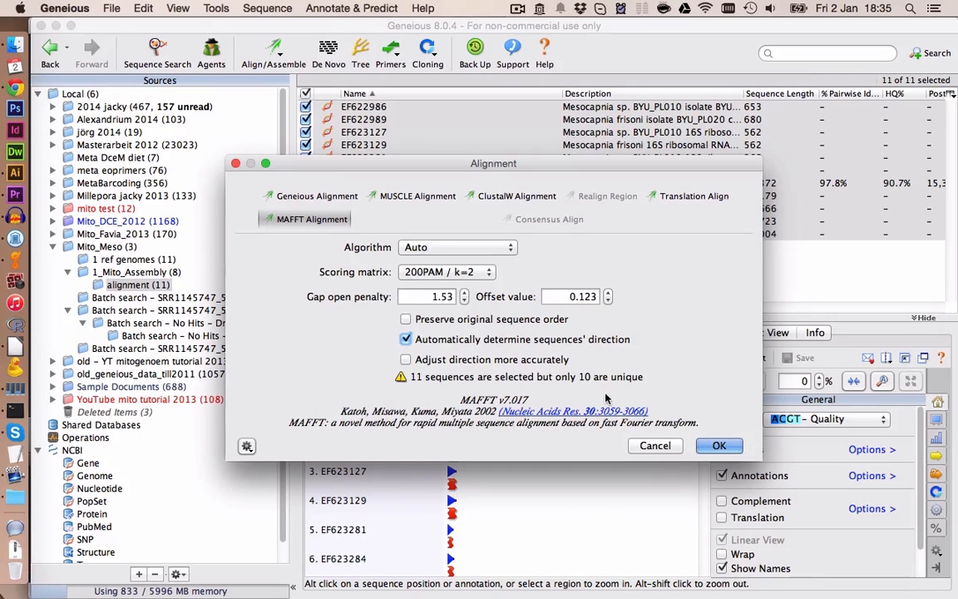
click(720, 446)
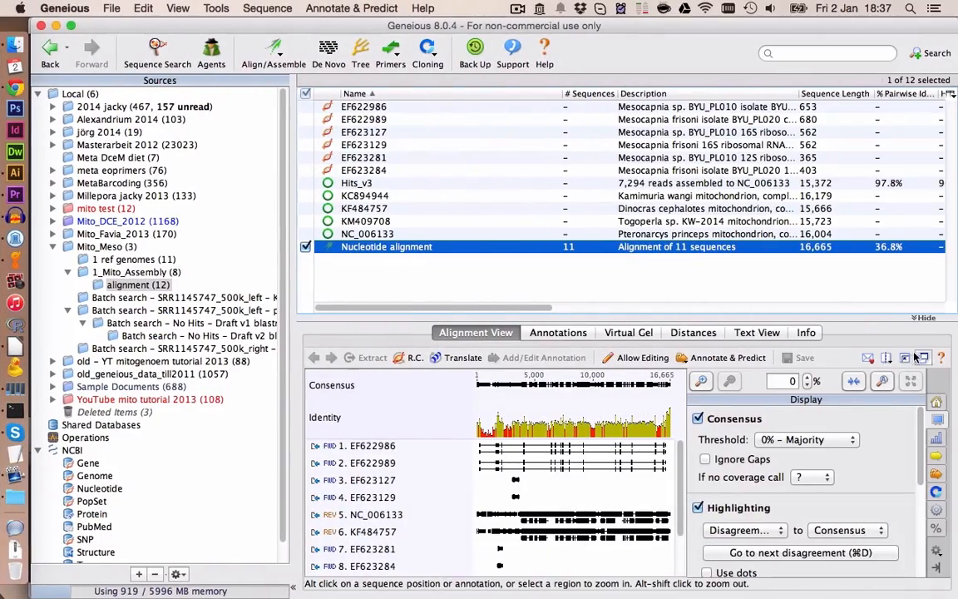
- Remove the sequences EF622986 and EF622989 from the alignment
click(905, 358)
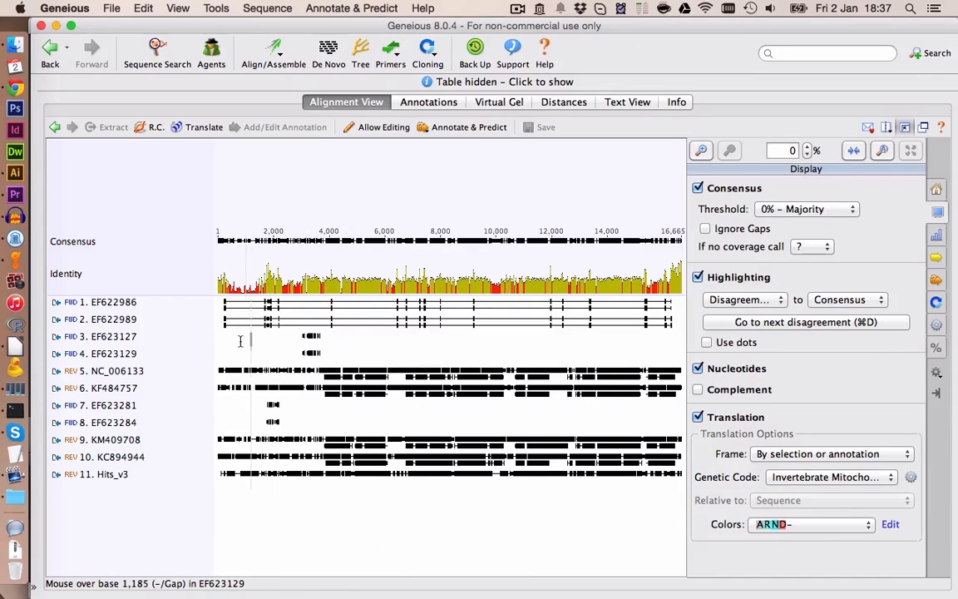
click(165, 309)
key(Delete)
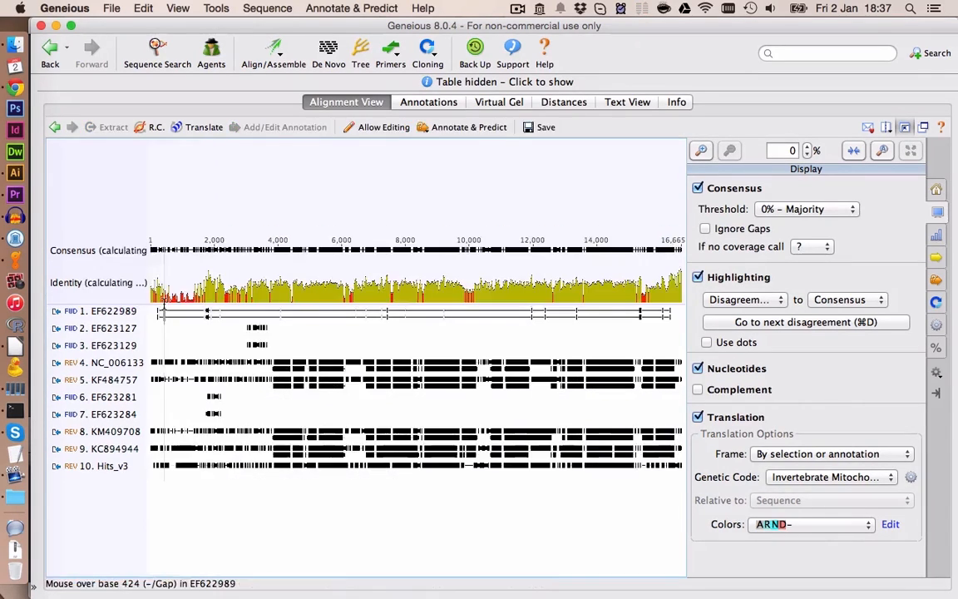
click(117, 312)
key(Delete)
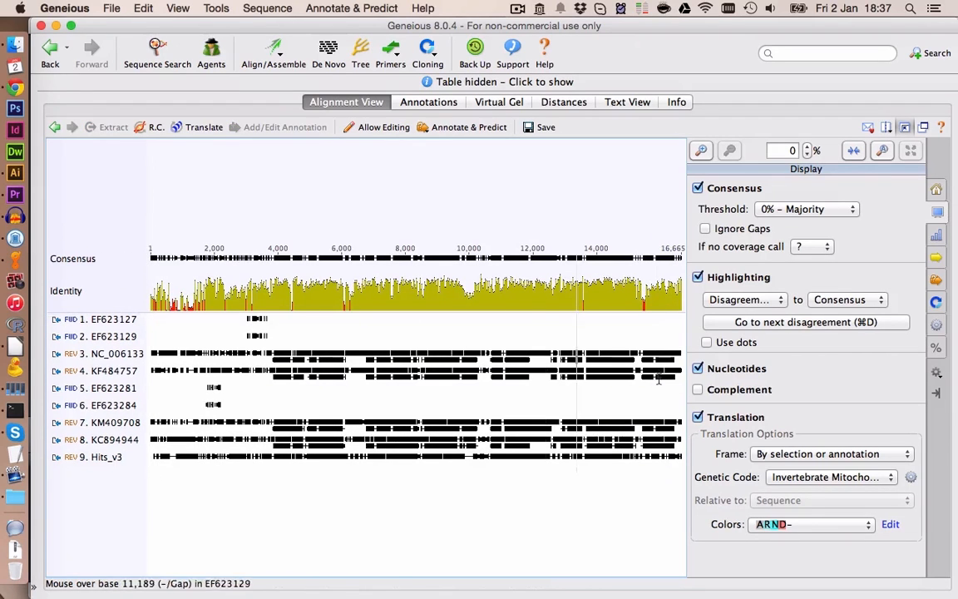
- Examine the alignment zoomed in around base 1,129 with the translation display switched off
click(698, 417)
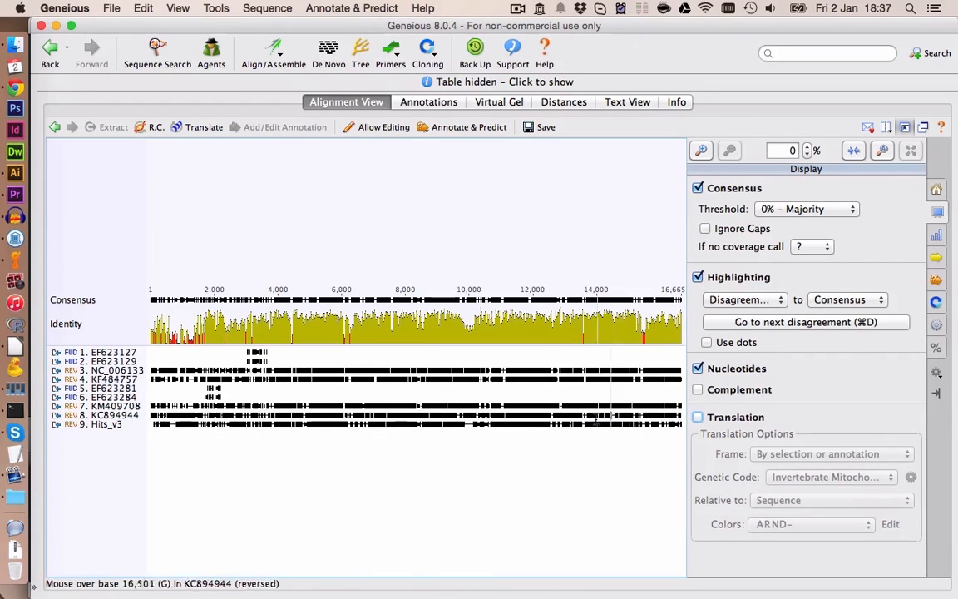
click(186, 426)
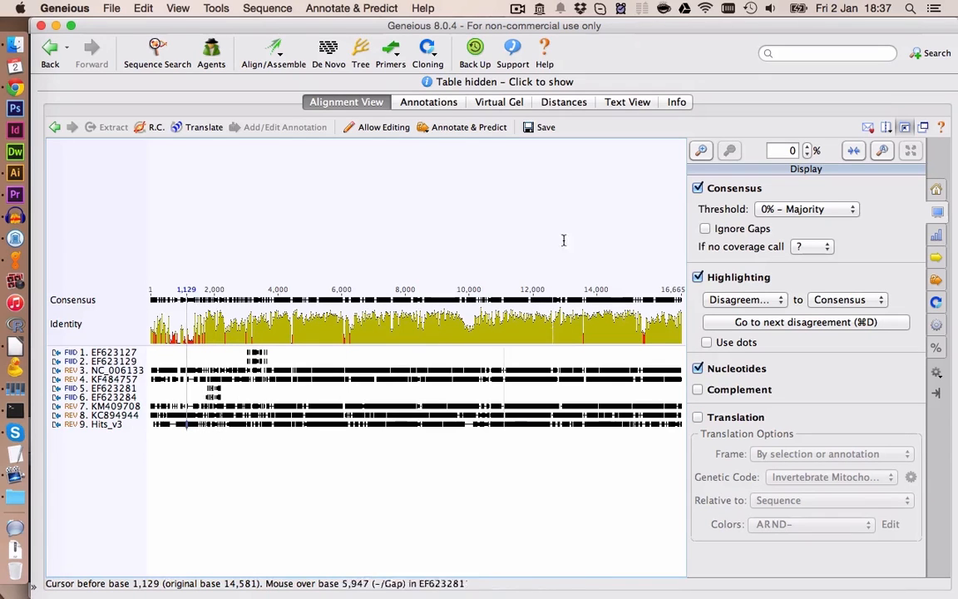
click(702, 150)
click(701, 151)
click(701, 151)
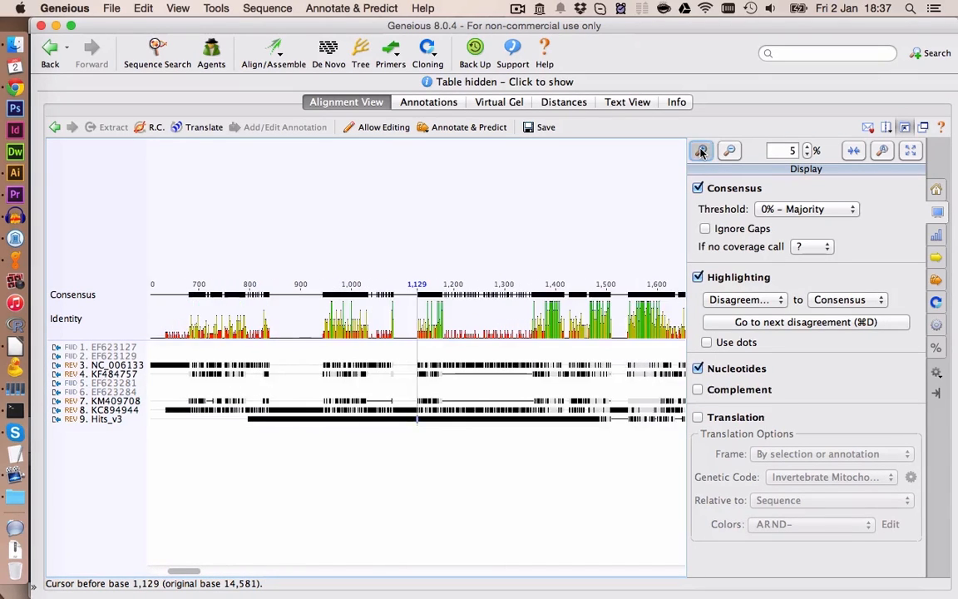
click(701, 151)
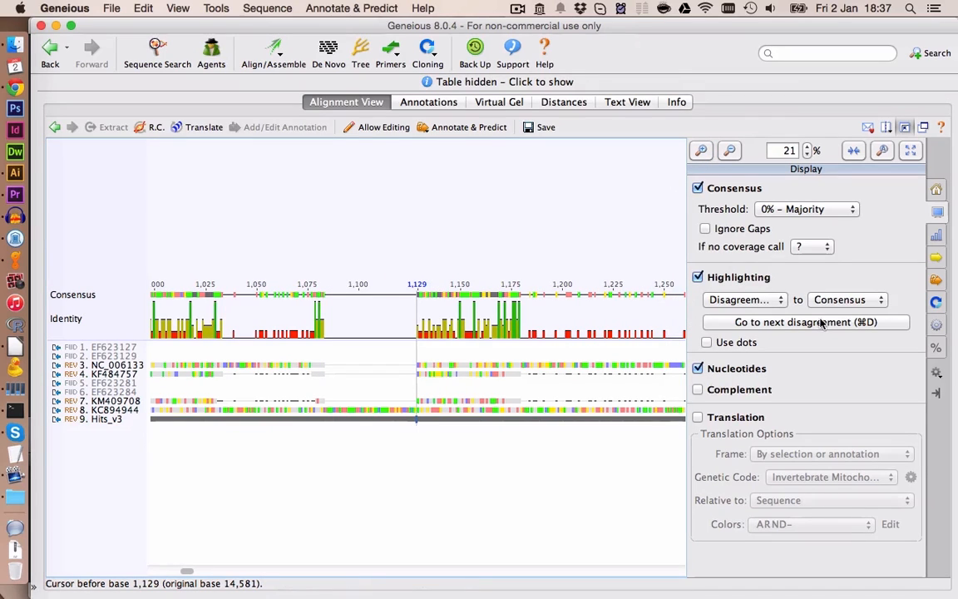
- Reverse complement the entire alignment
click(937, 257)
click(720, 188)
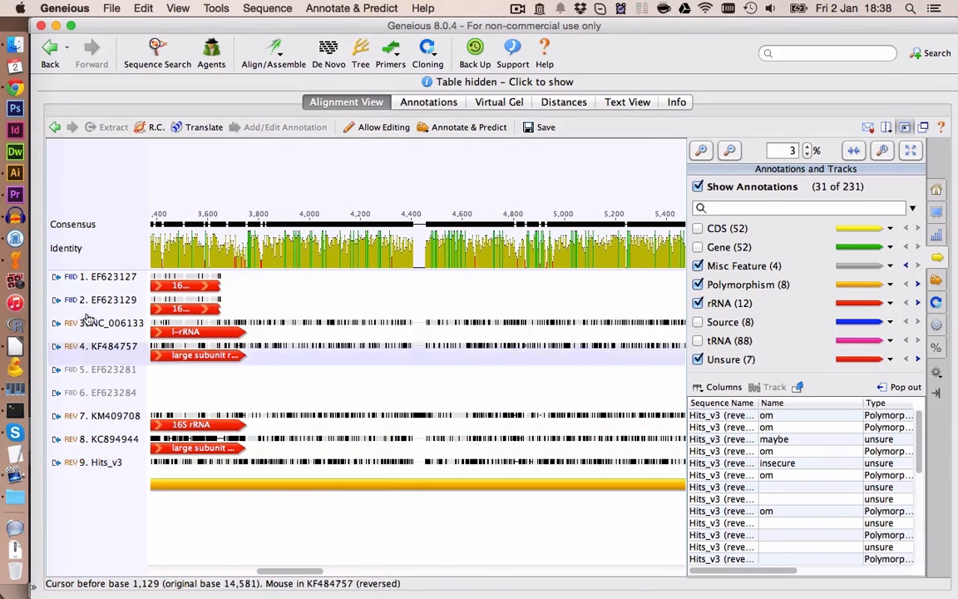
click(152, 126)
click(652, 349)
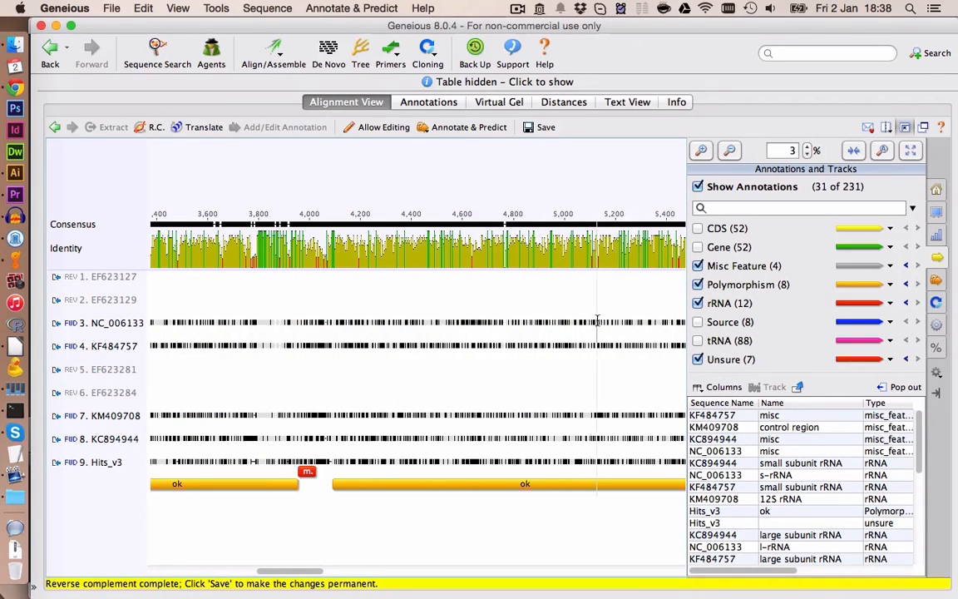
- Show CDS annotations in the alignment while keeping gene annotations hidden
click(729, 149)
click(697, 228)
click(698, 247)
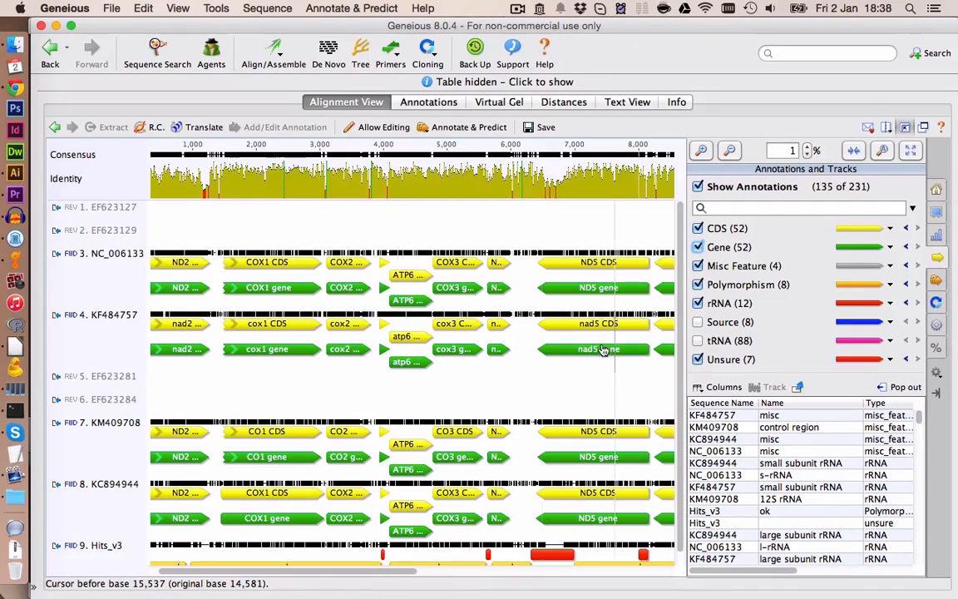
scroll(604, 350, down, 2)
drag(341, 572, 247, 549)
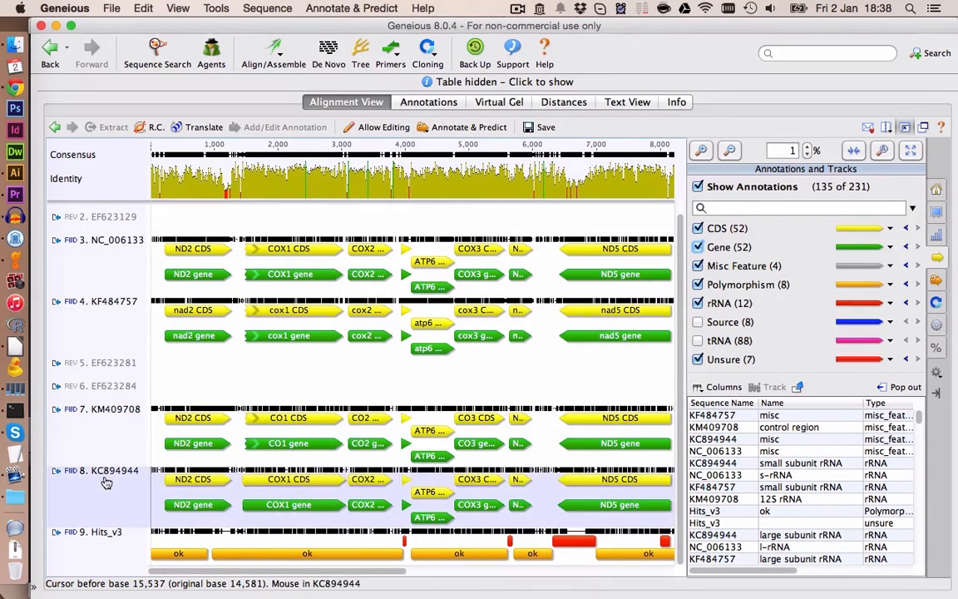
click(698, 247)
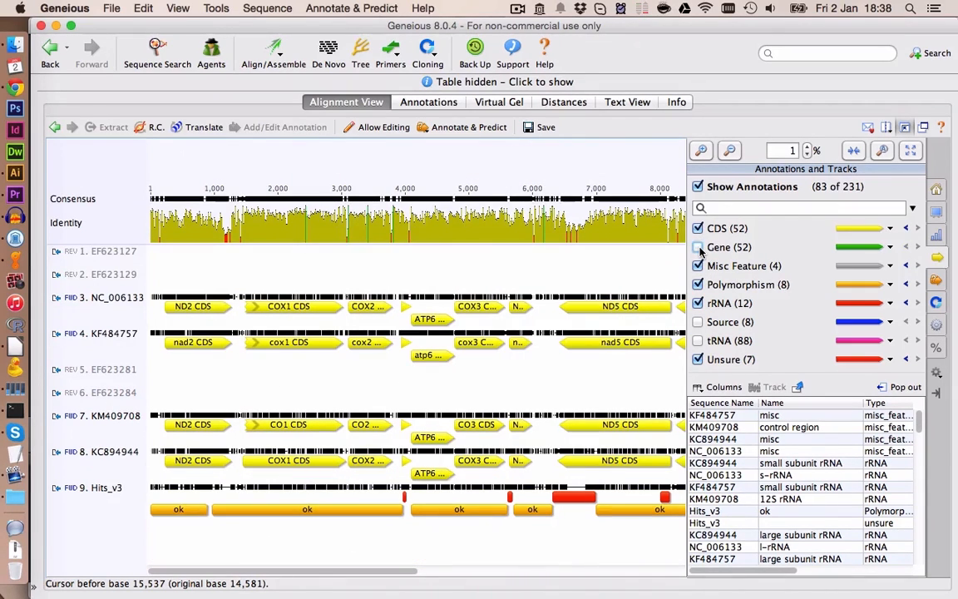
- Turn the translation display back on and save the alignment
click(938, 191)
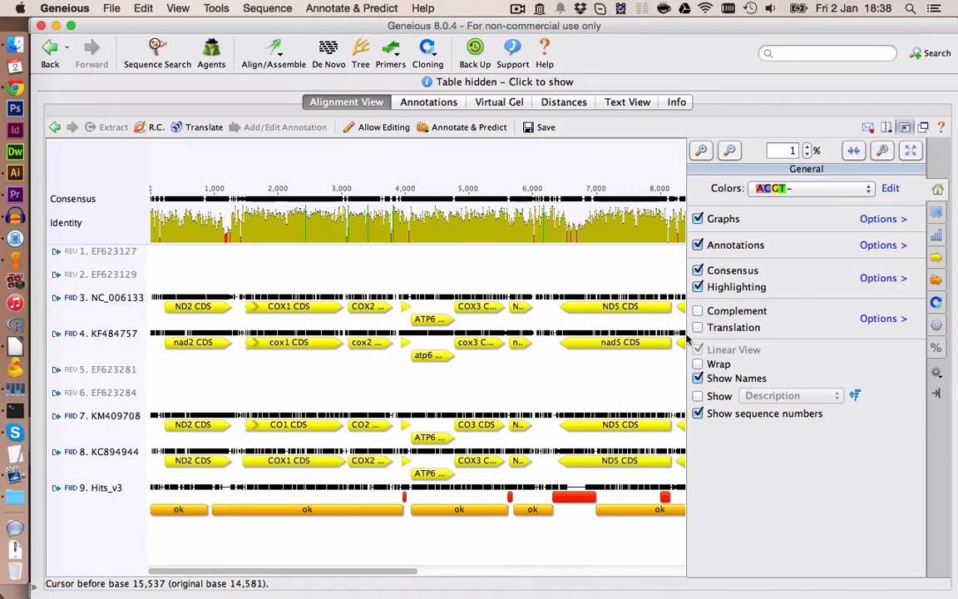
click(698, 327)
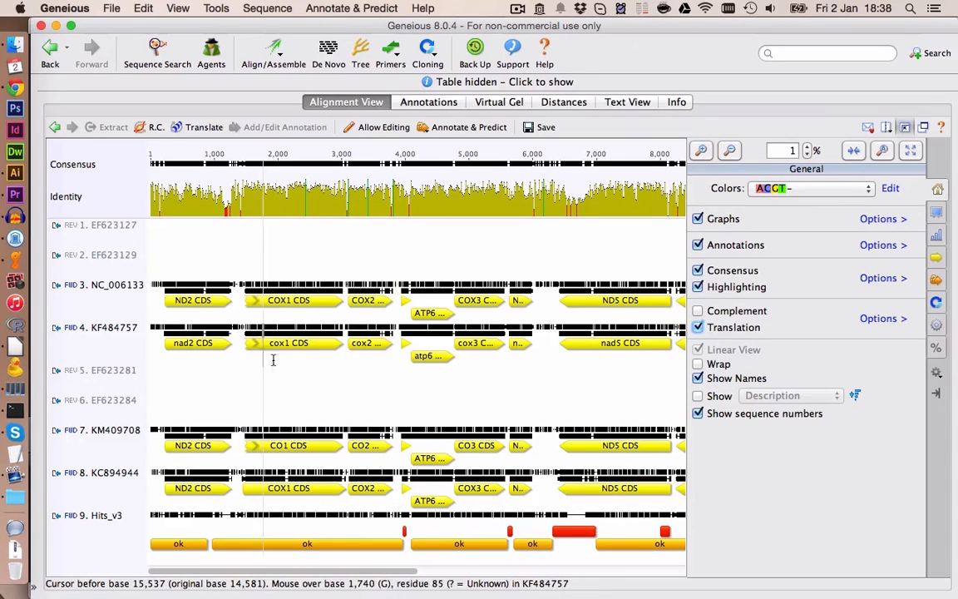
click(545, 129)
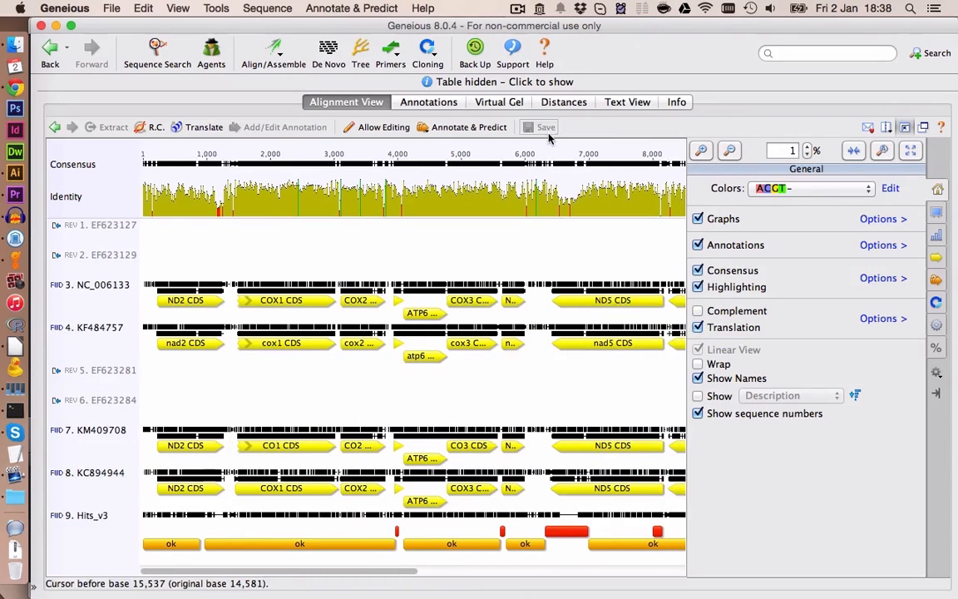
- Reorder the alignment so NC_006133 sits directly above Hits_v3
click(97, 276)
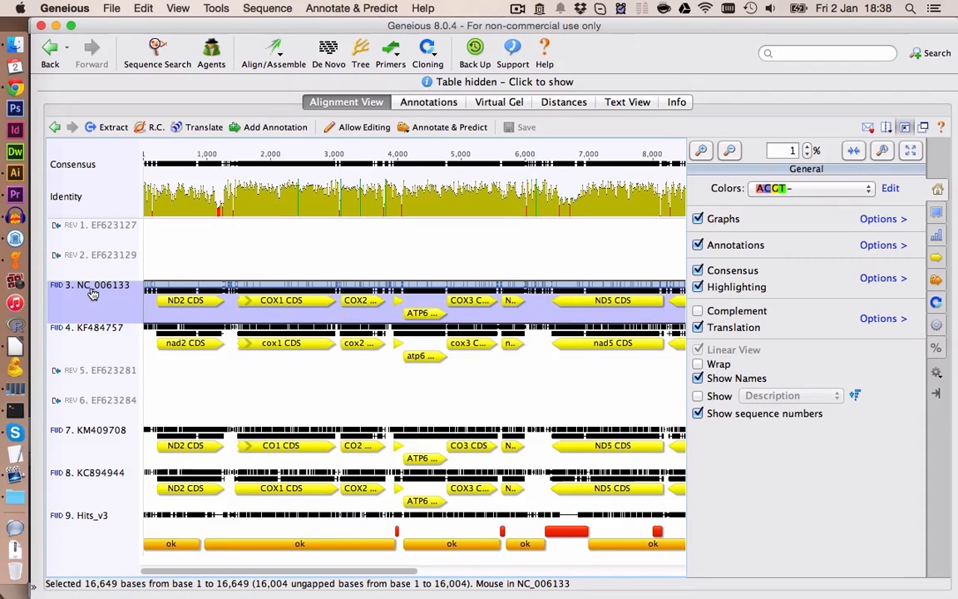
drag(85, 281, 157, 502)
click(157, 502)
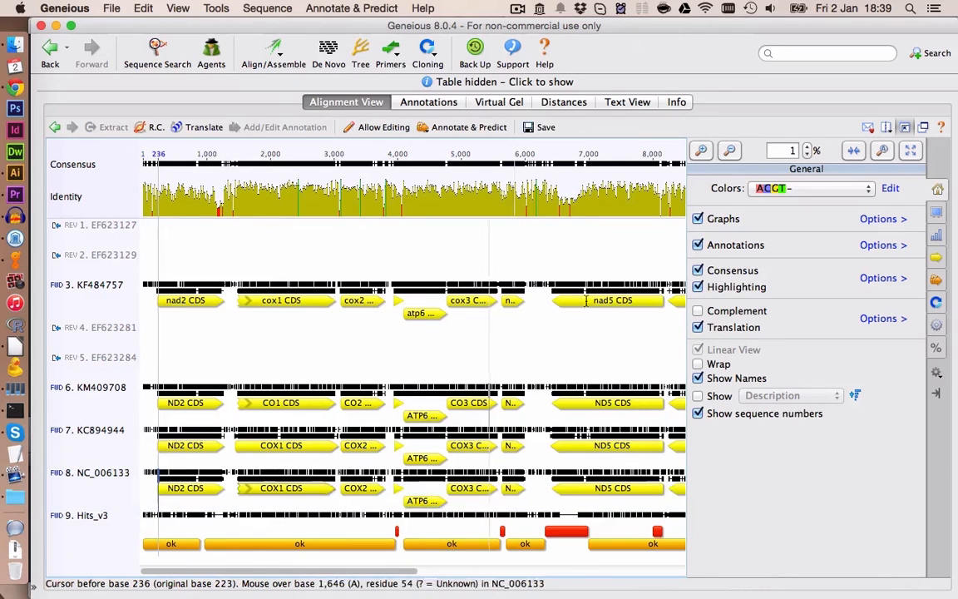
- Annotate the Hits_v3 region starting at base 224 as an ND2 CDS
click(701, 151)
click(701, 150)
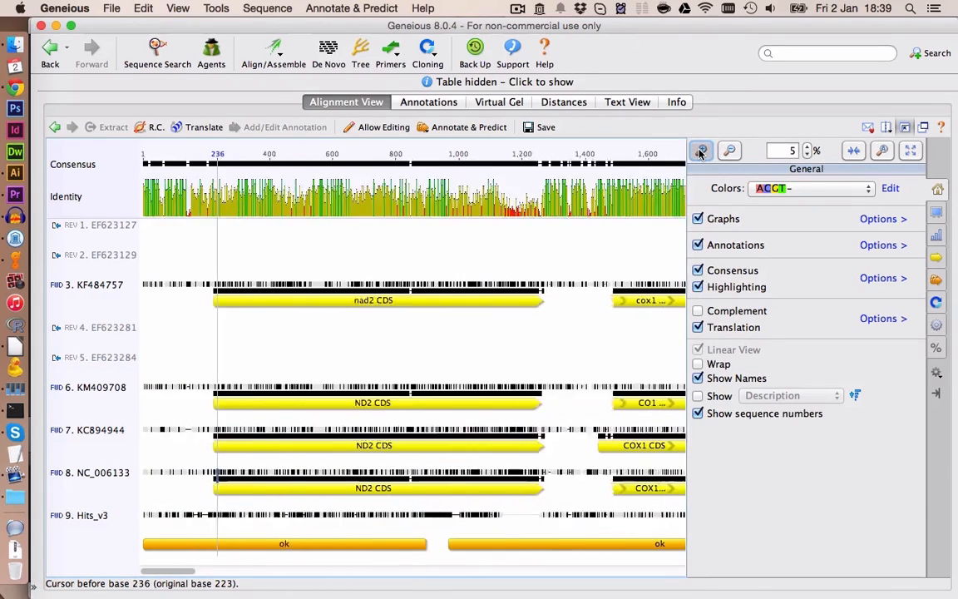
click(701, 151)
drag(212, 517, 455, 521)
right_click(420, 520)
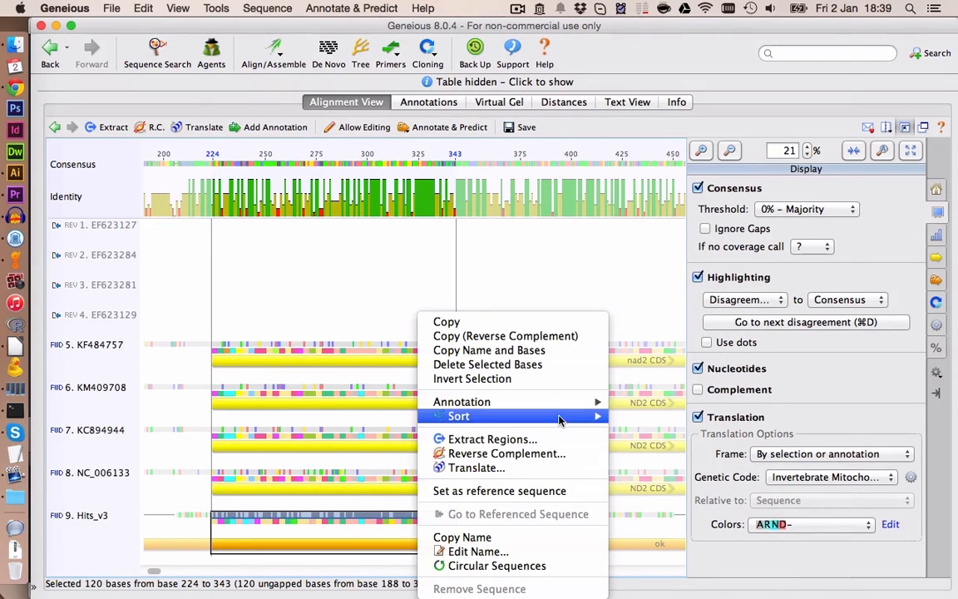
mouse_move(563, 404)
click(647, 430)
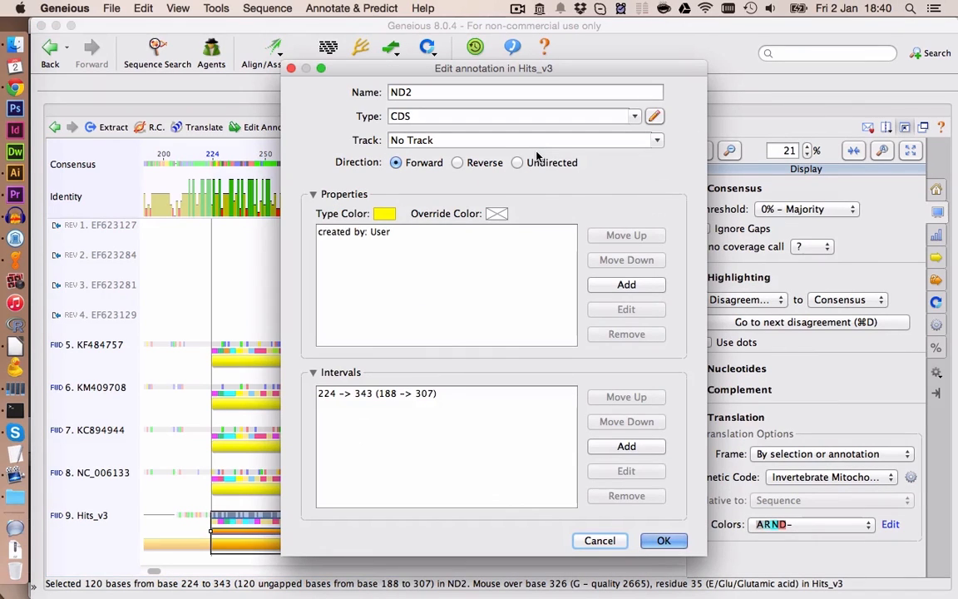
click(663, 541)
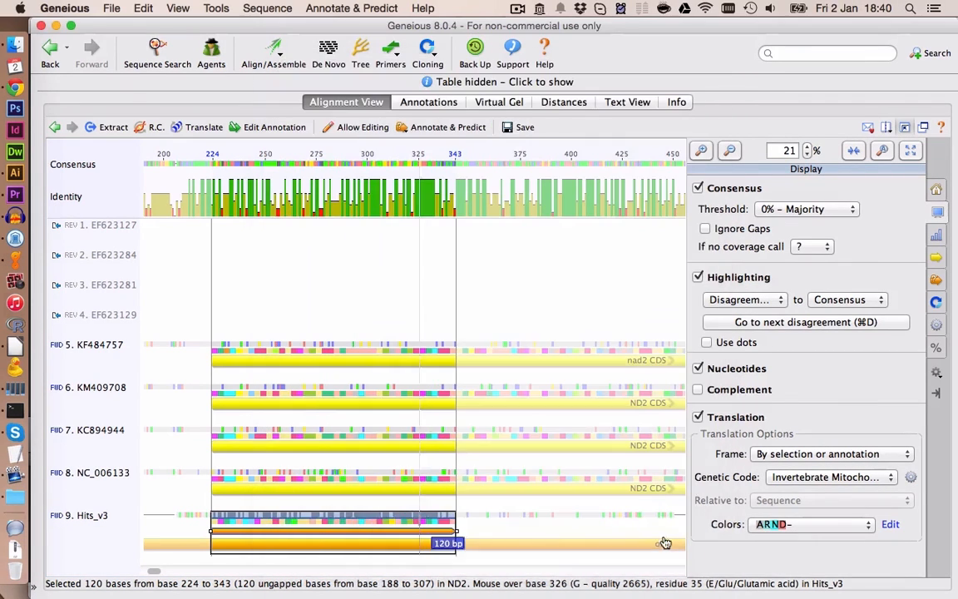
- Extend the end of the ND2 annotation on Hits_v3 to match the ND2 CDS of the reference sequences
click(506, 524)
click(449, 532)
drag(450, 535, 868, 530)
triple_click(730, 150)
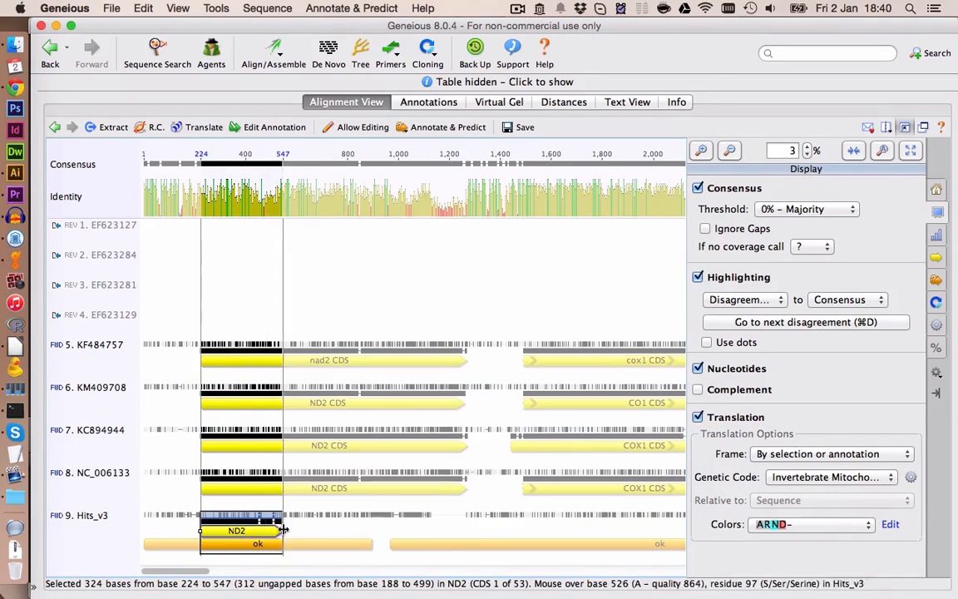
drag(283, 531, 468, 524)
click(380, 517)
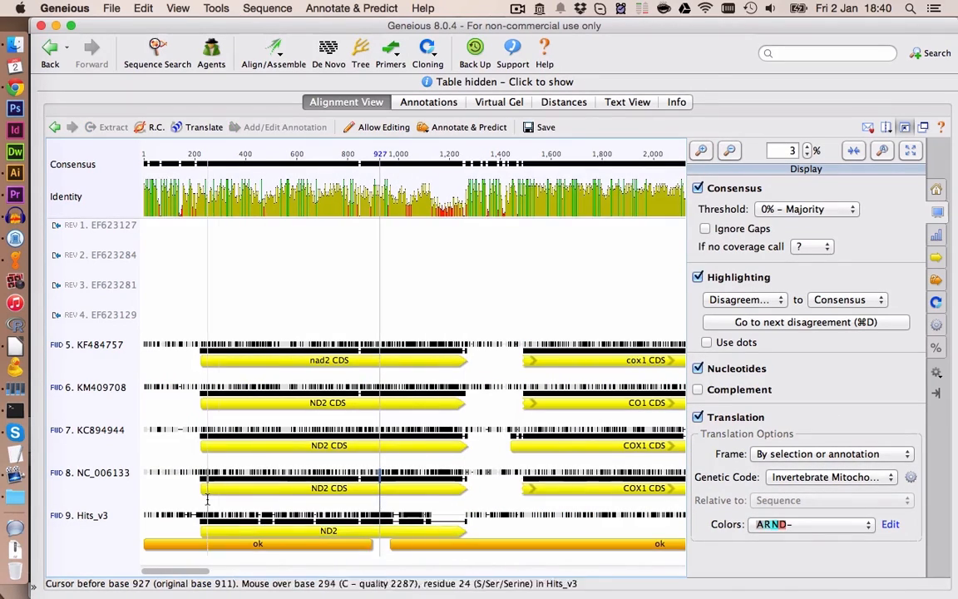
- Enable editing and delete the gap positions in Hits_v3 near alignment base 453 to close the gap inside ND2
click(207, 517)
scroll(240, 517, up, 3)
click(397, 519)
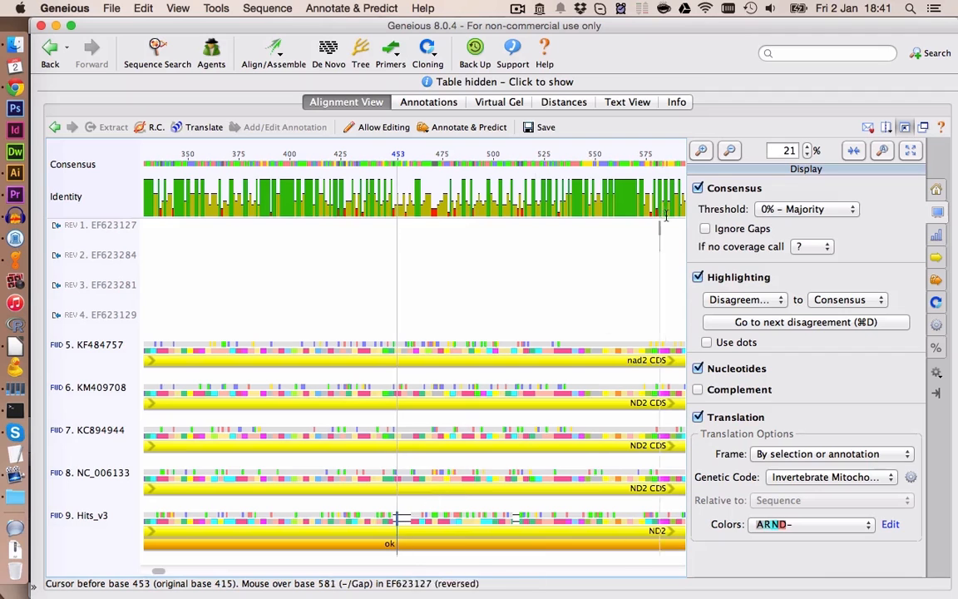
click(701, 151)
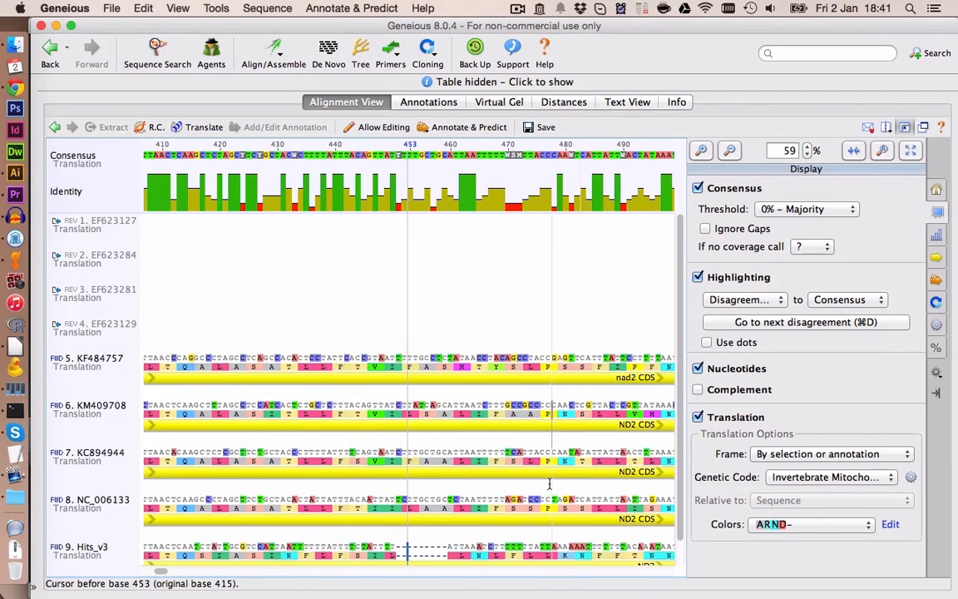
scroll(541, 482, down, 1)
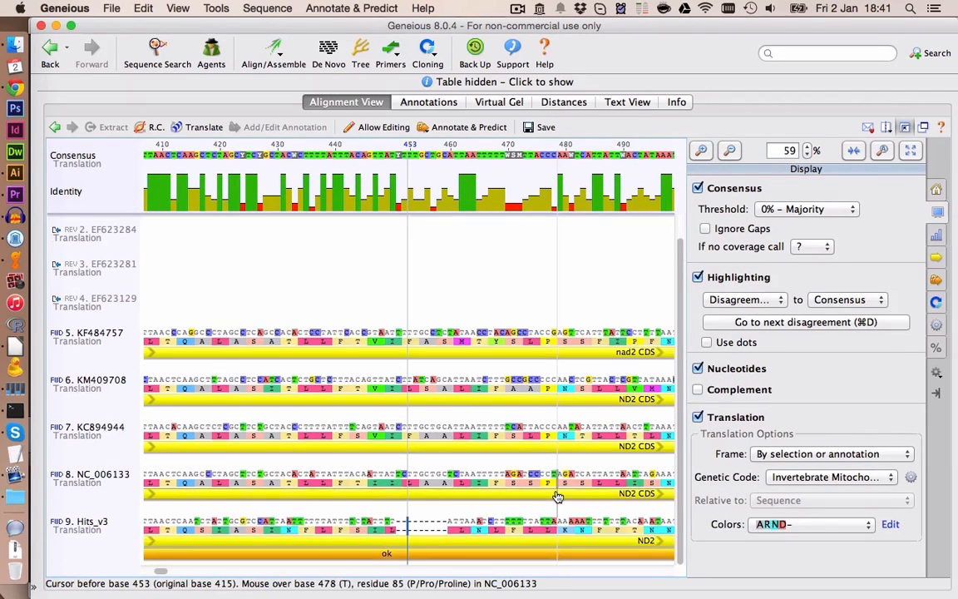
click(448, 524)
click(390, 127)
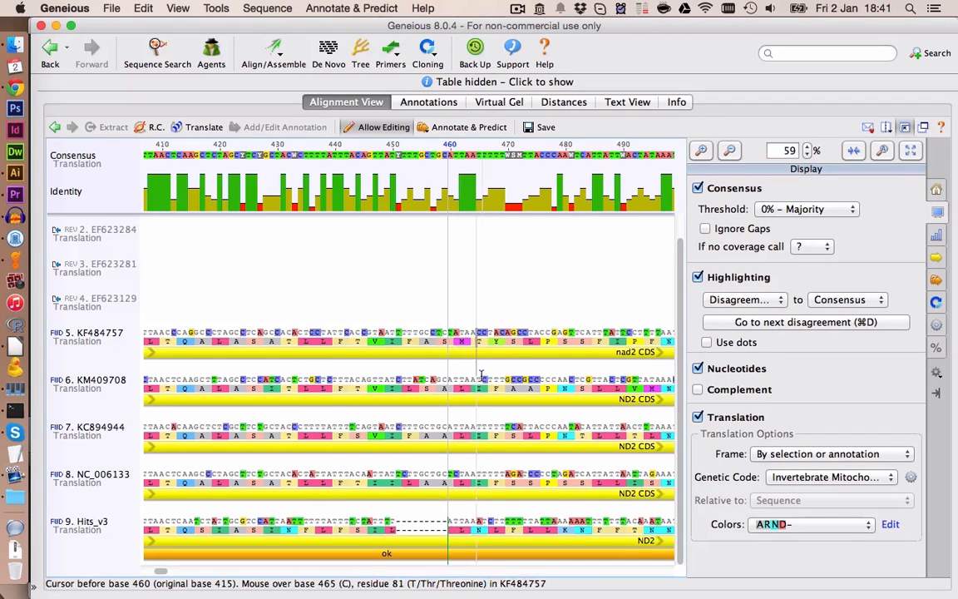
click(648, 338)
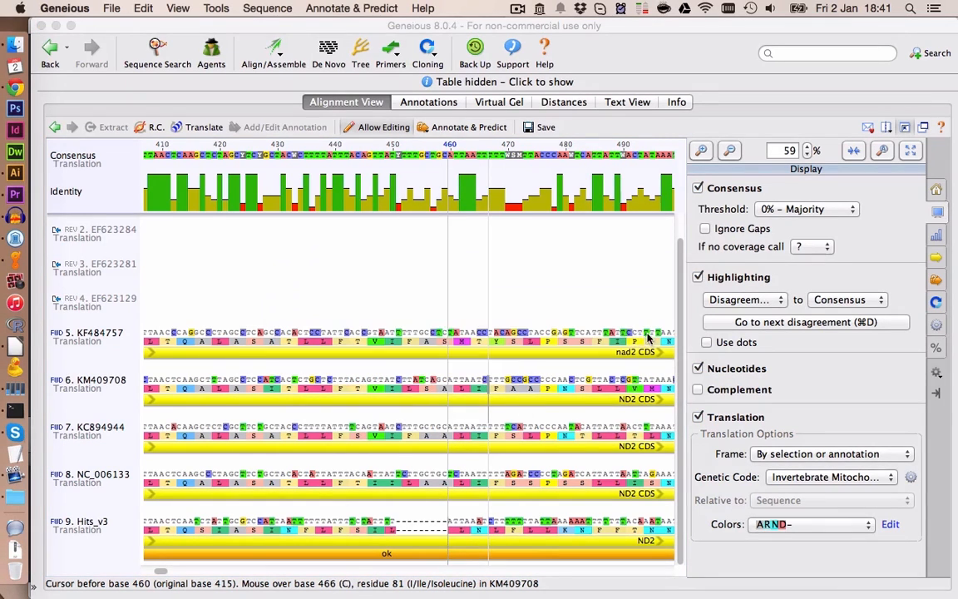
key(BackSpace)
key(BackSpace)
key(BackSpace)
key(BackSpace)
key(BackSpace)
key(BackSpace)
key(BackSpace)
key(BackSpace)
- Inspect the edited ND2 region at several zoom levels, toggling disagreement highlighting off and back on
click(383, 429)
click(698, 277)
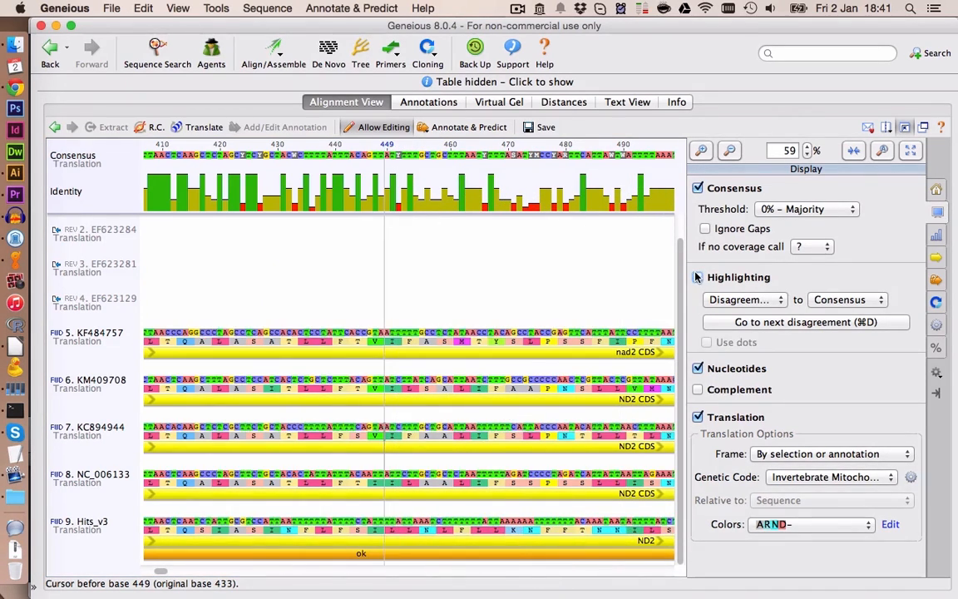
click(488, 571)
click(729, 150)
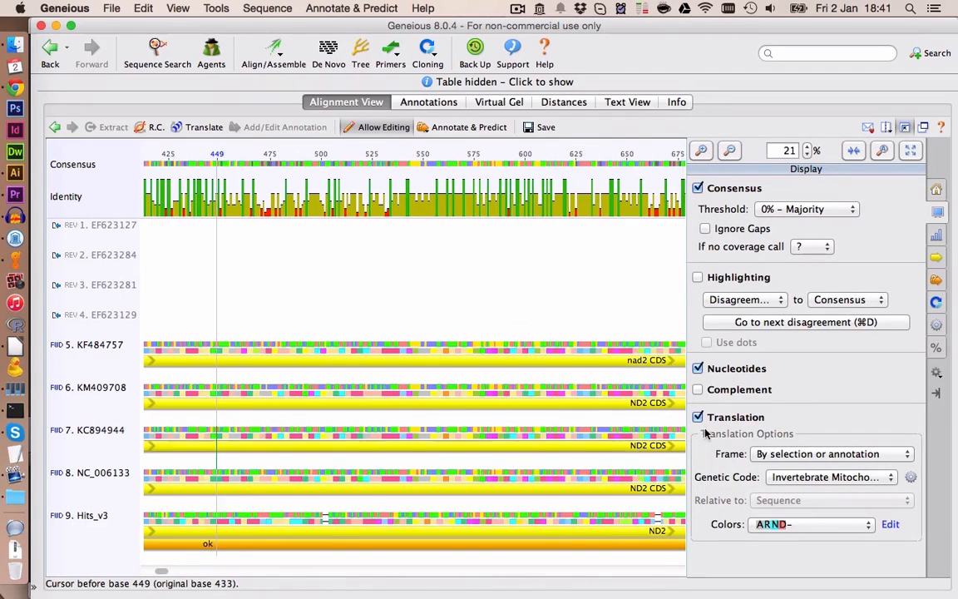
click(698, 277)
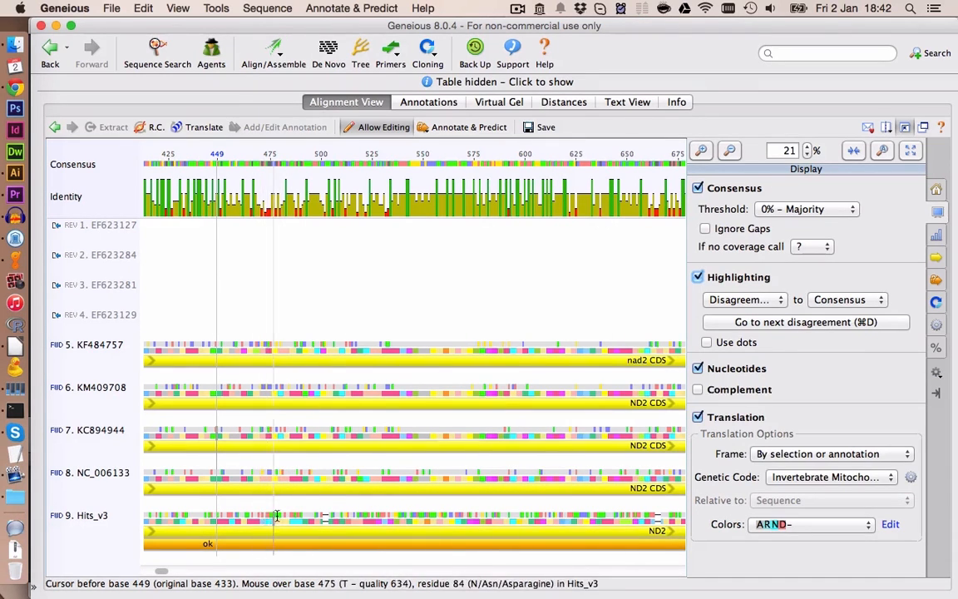
click(730, 151)
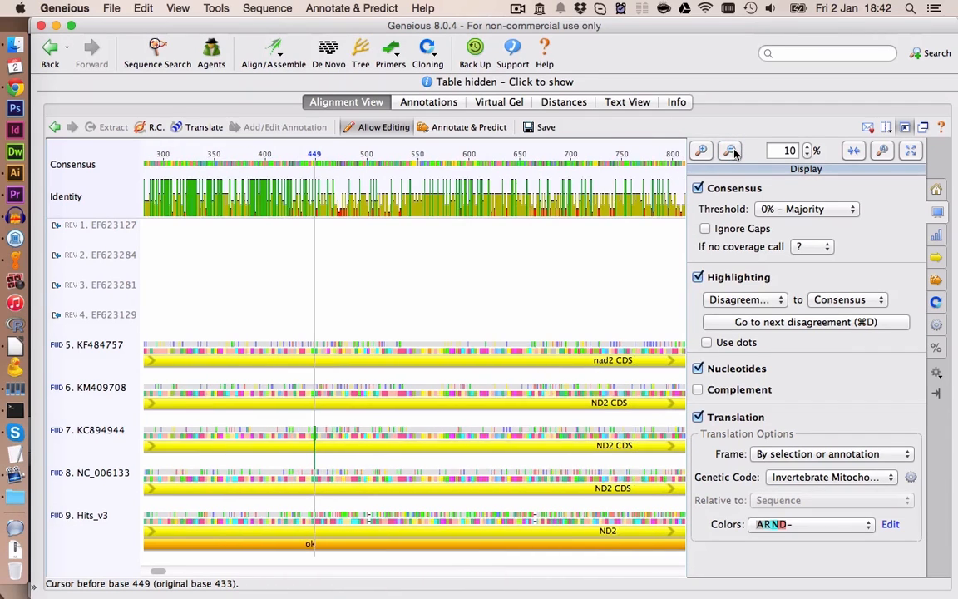
click(731, 151)
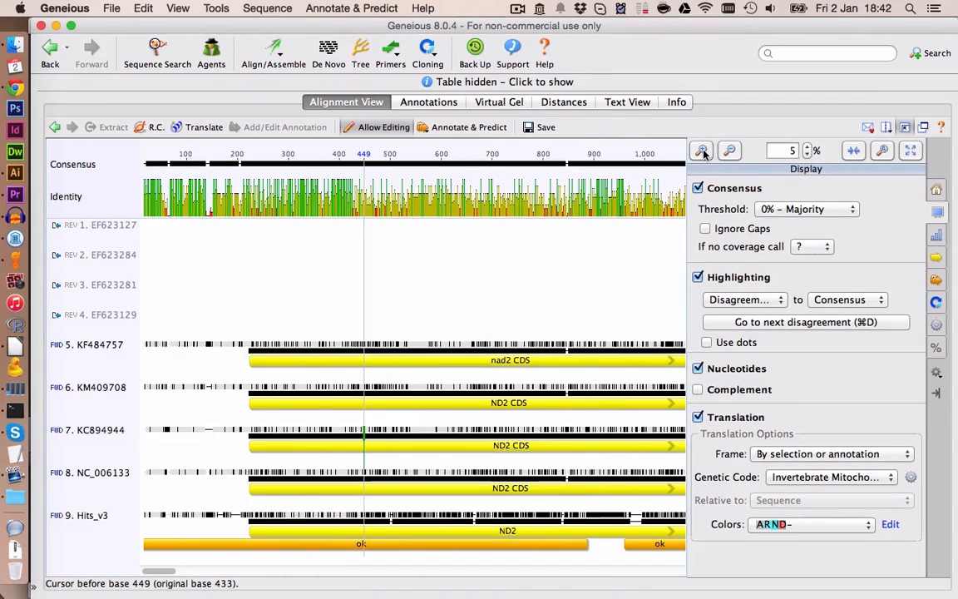
click(701, 150)
click(700, 152)
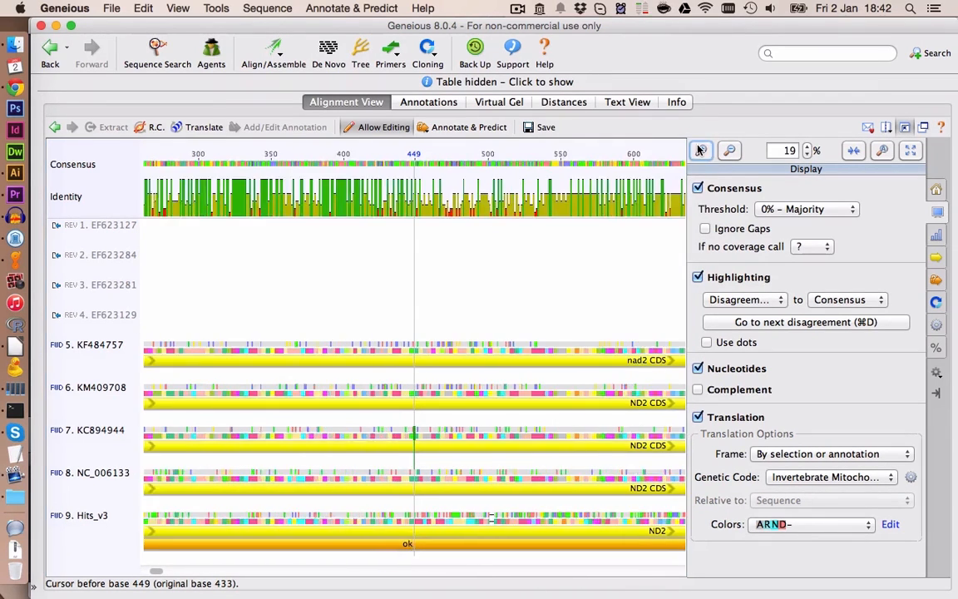
click(700, 152)
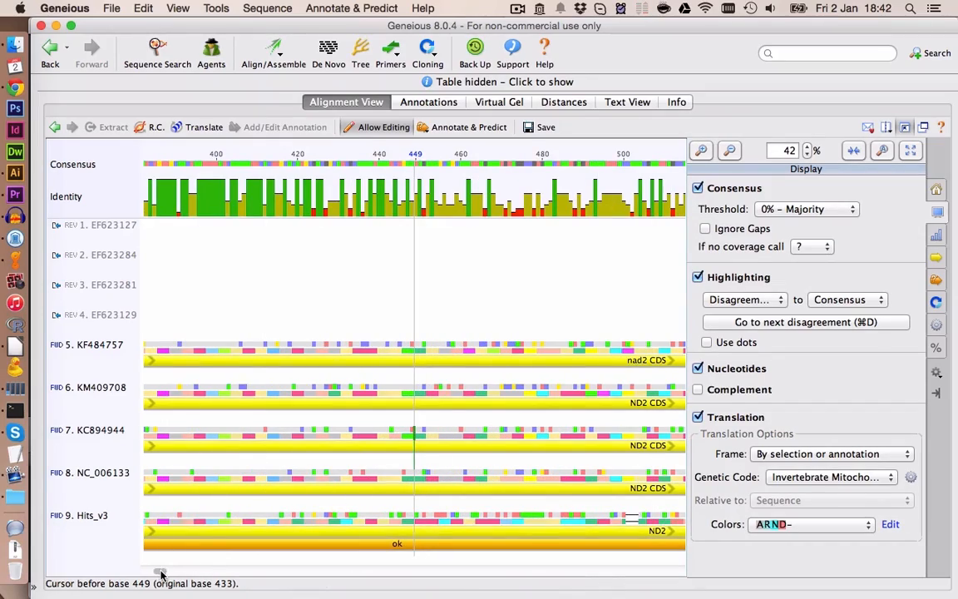
click(911, 150)
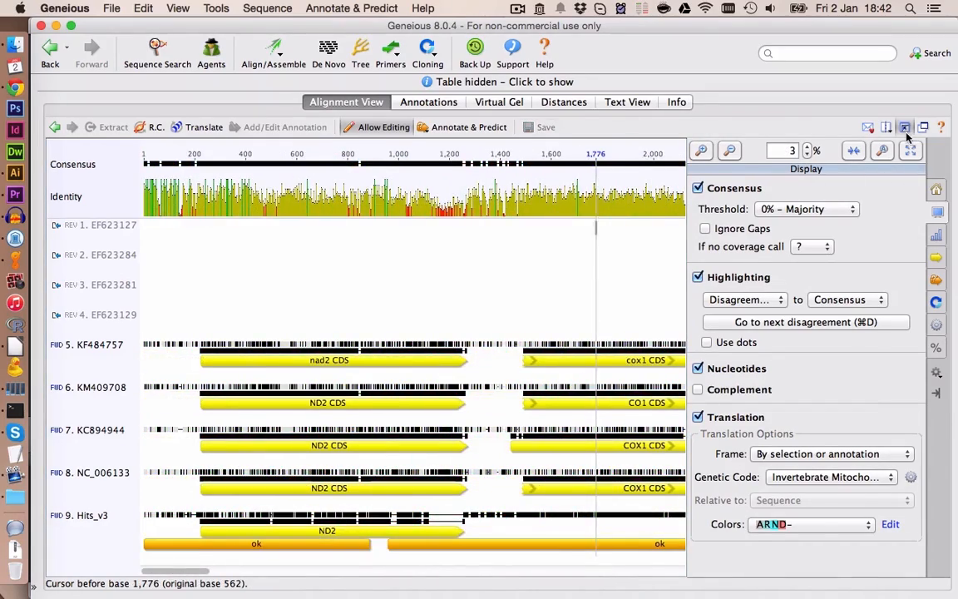
- Leave the expanded alignment view and deselect the alignment in the document list
click(924, 127)
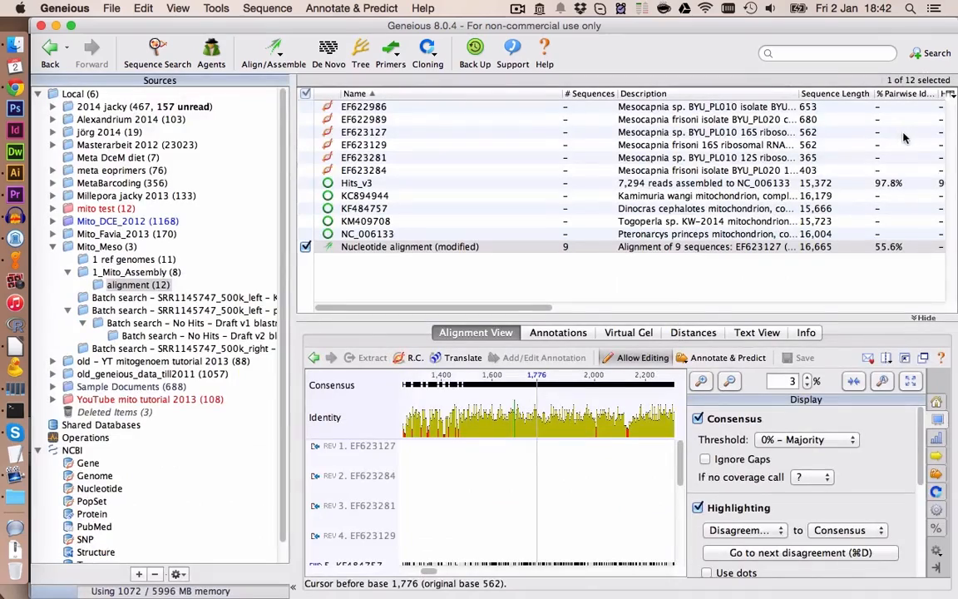
click(557, 278)
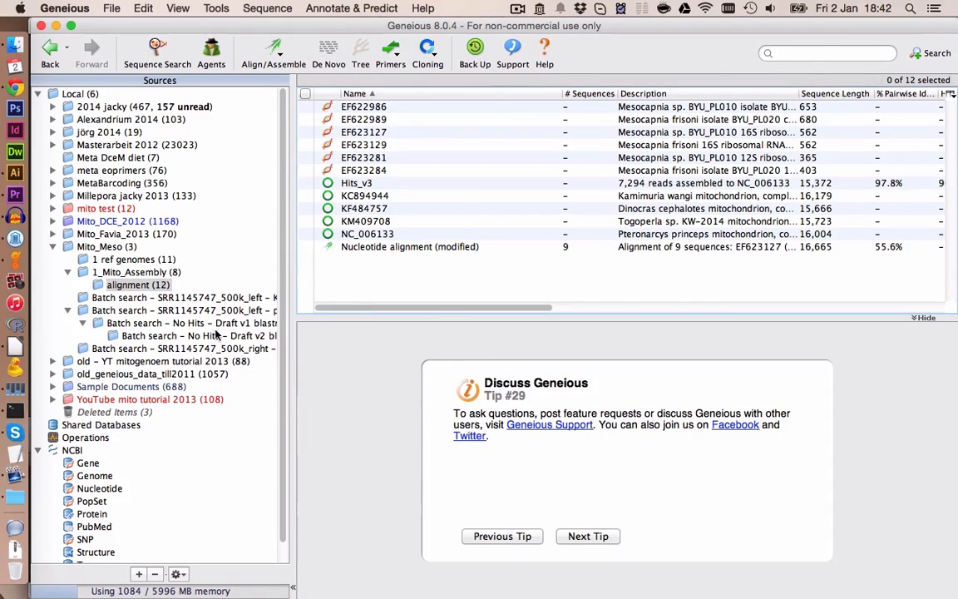